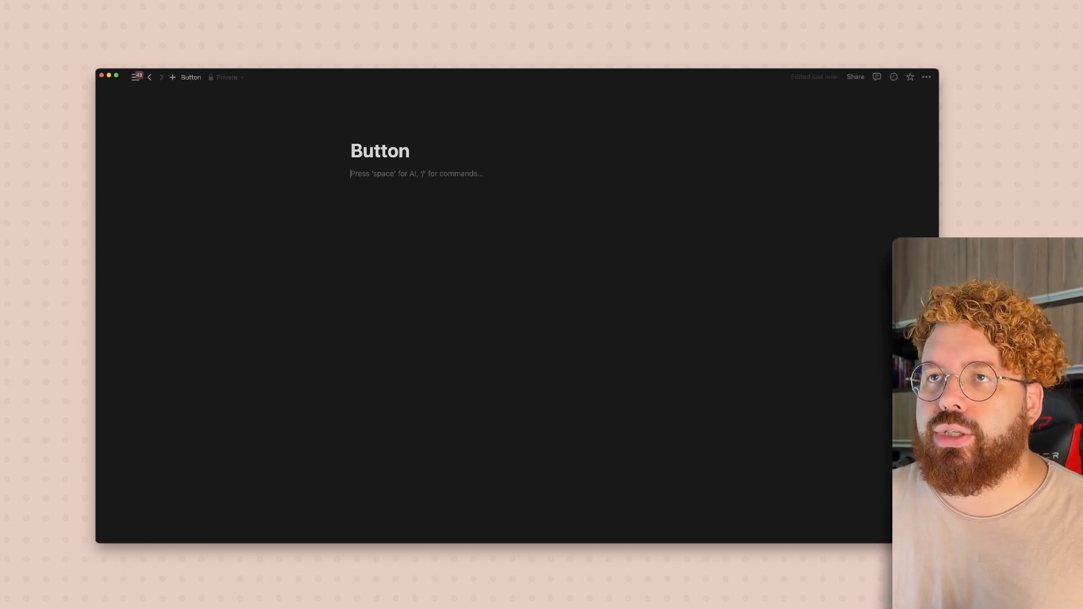
Open the favourited personal dashboard page and look over its shortcuts, habits, tasks and calendar sections.
mouse_move(135, 77)
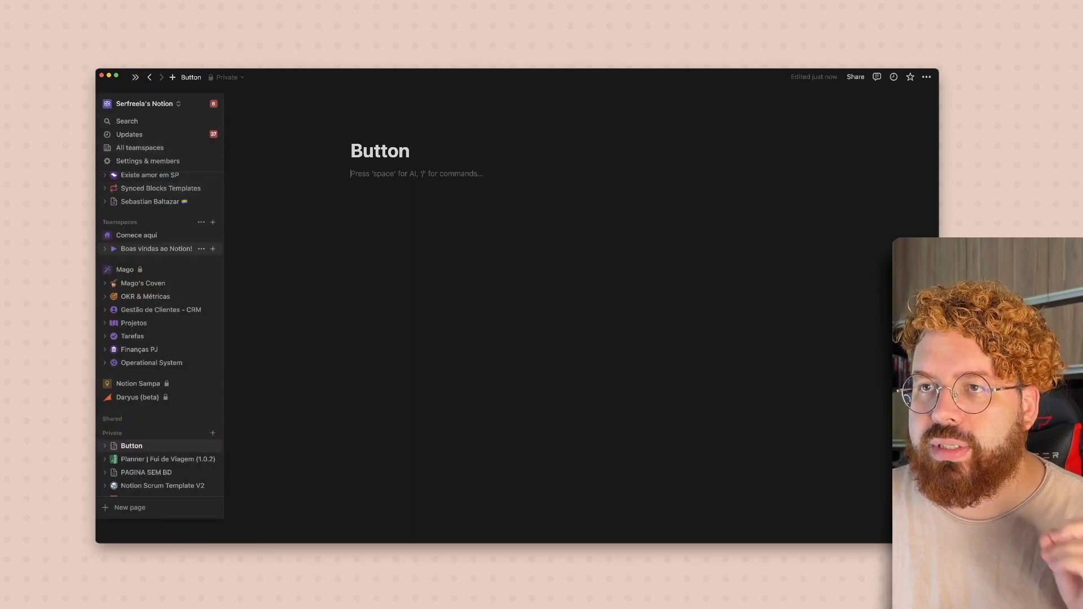
scroll(169, 222, up, 3)
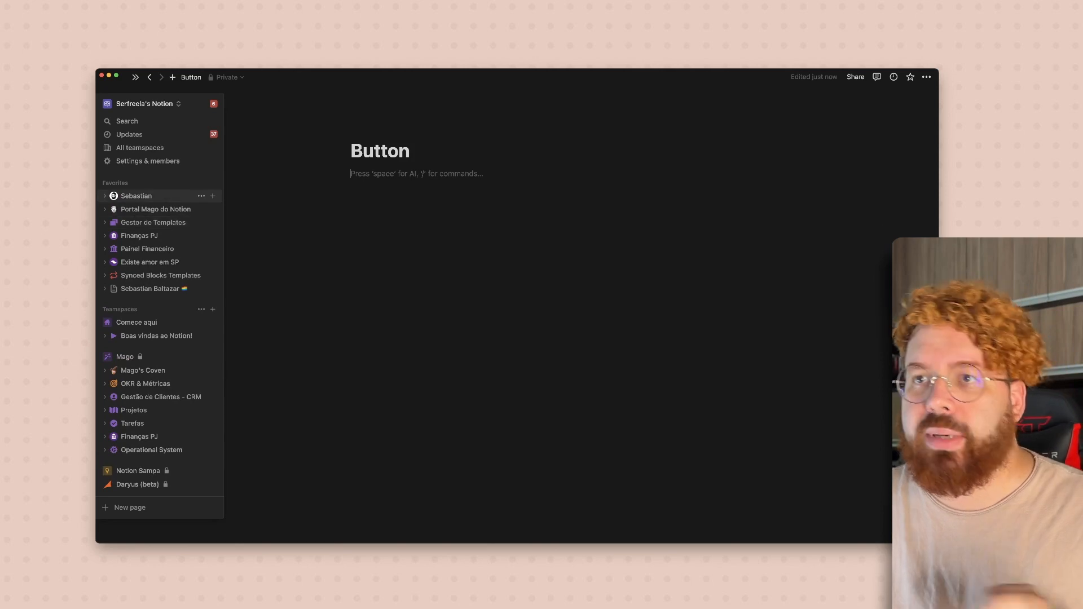
click(136, 196)
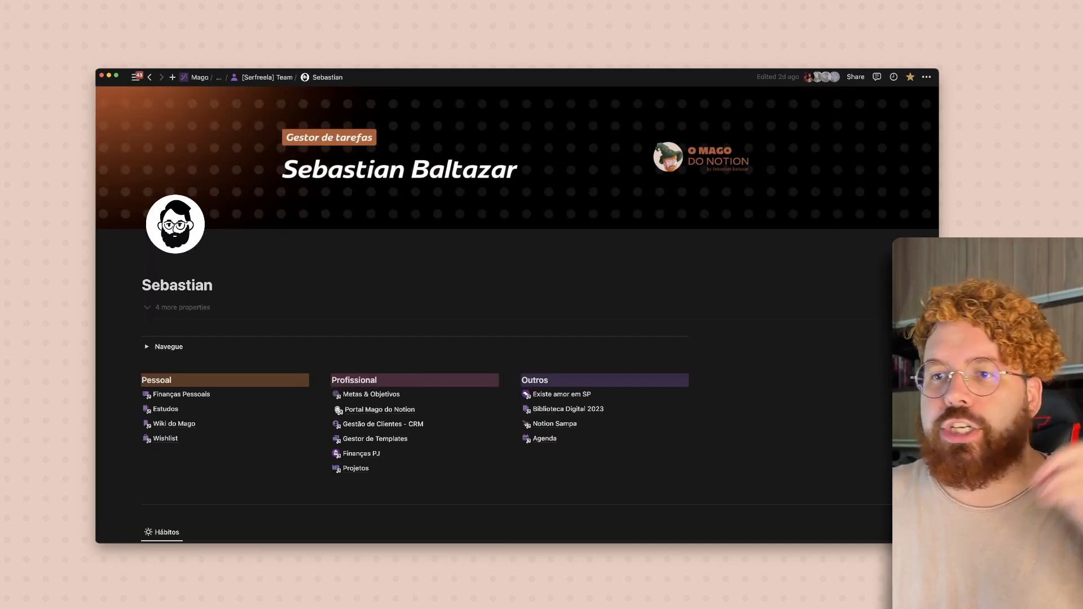
scroll(516, 310, down, 5)
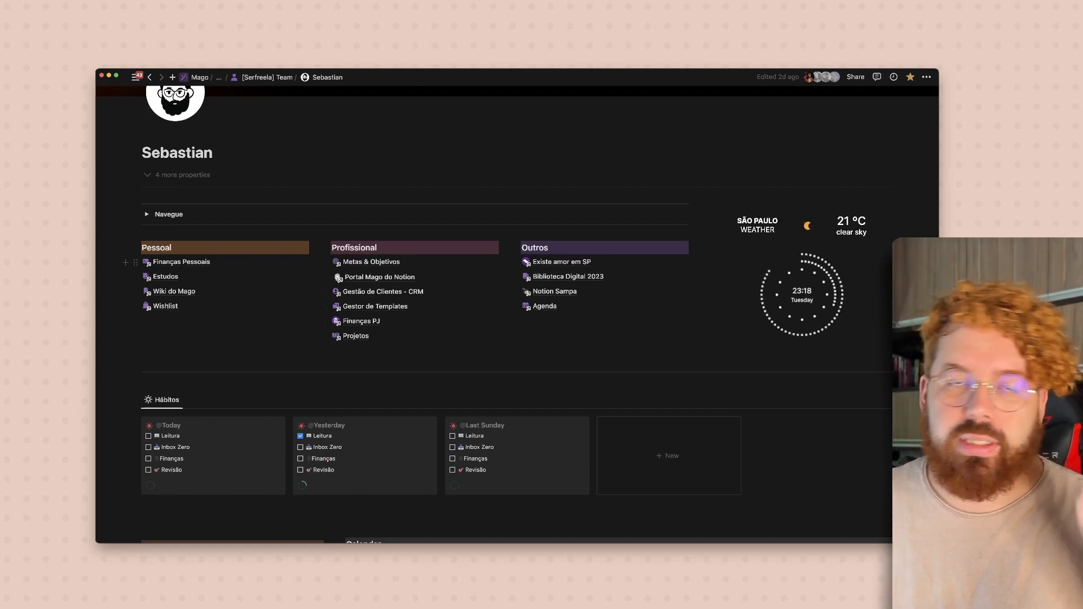
scroll(494, 310, down, 2)
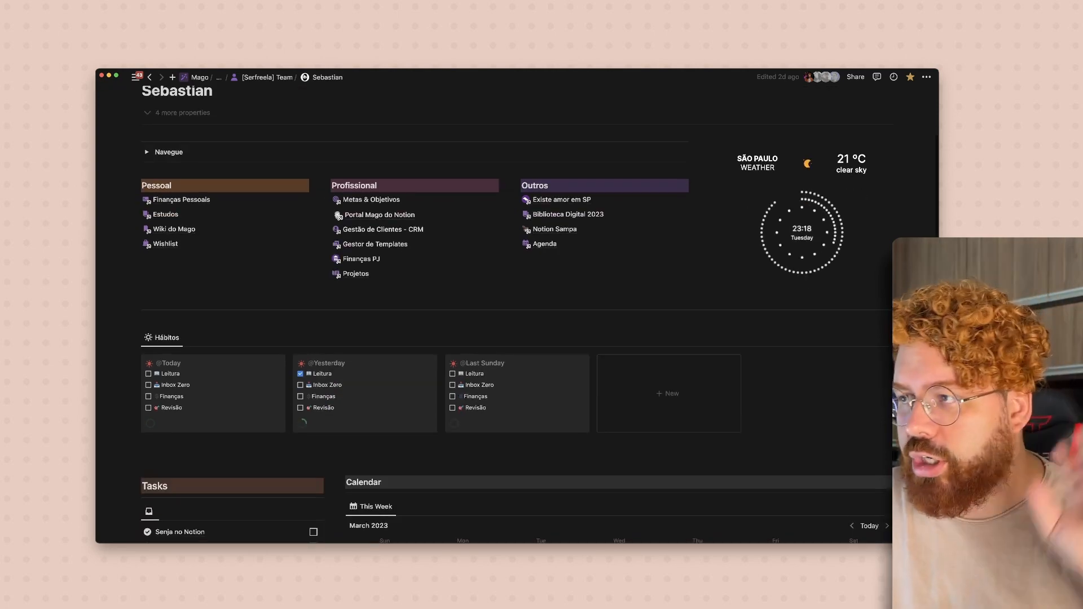
scroll(226, 141, down, 2)
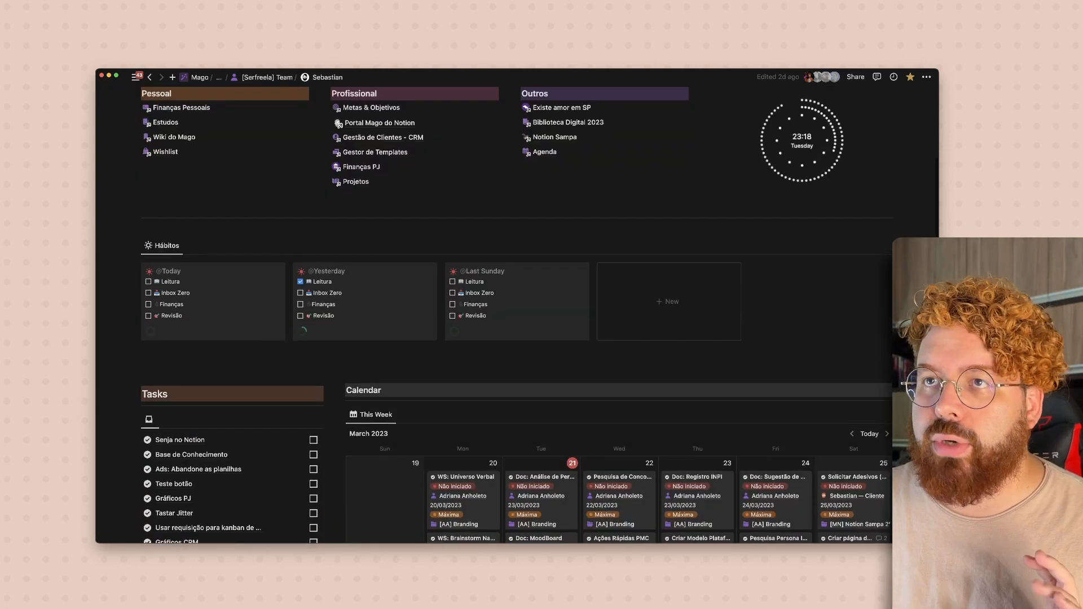
Create a new project in the Projetos page from the [CL] Projeto Novo template.
mouse_move(103, 339)
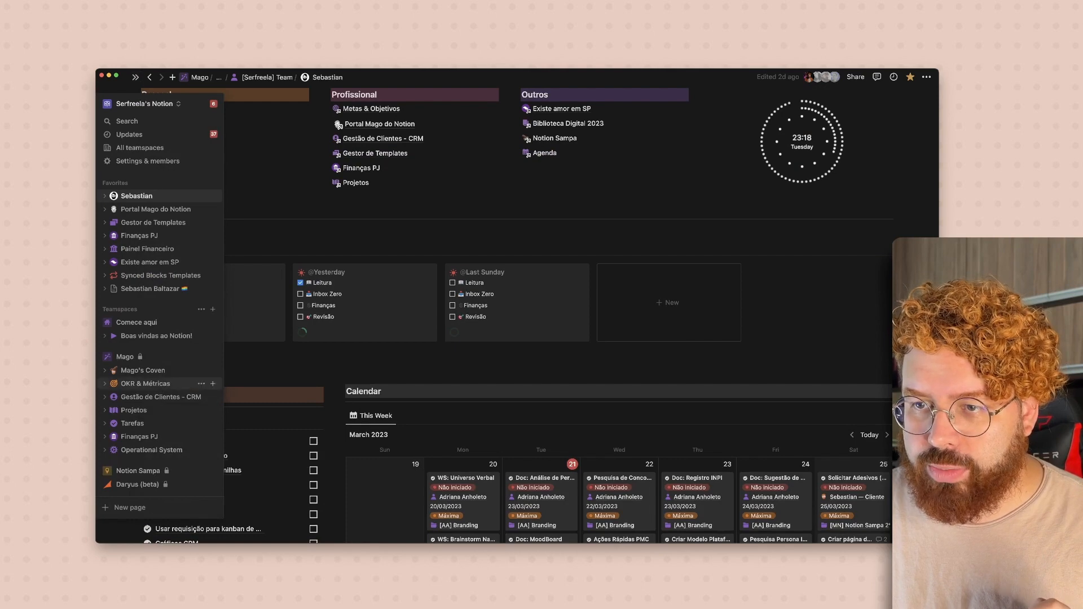
click(134, 410)
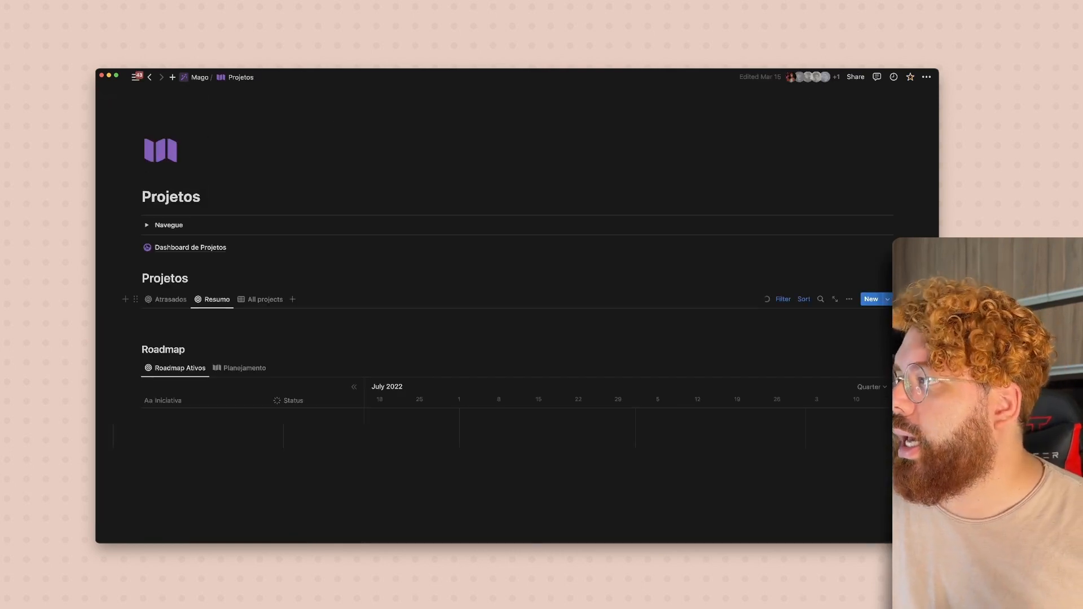
click(888, 299)
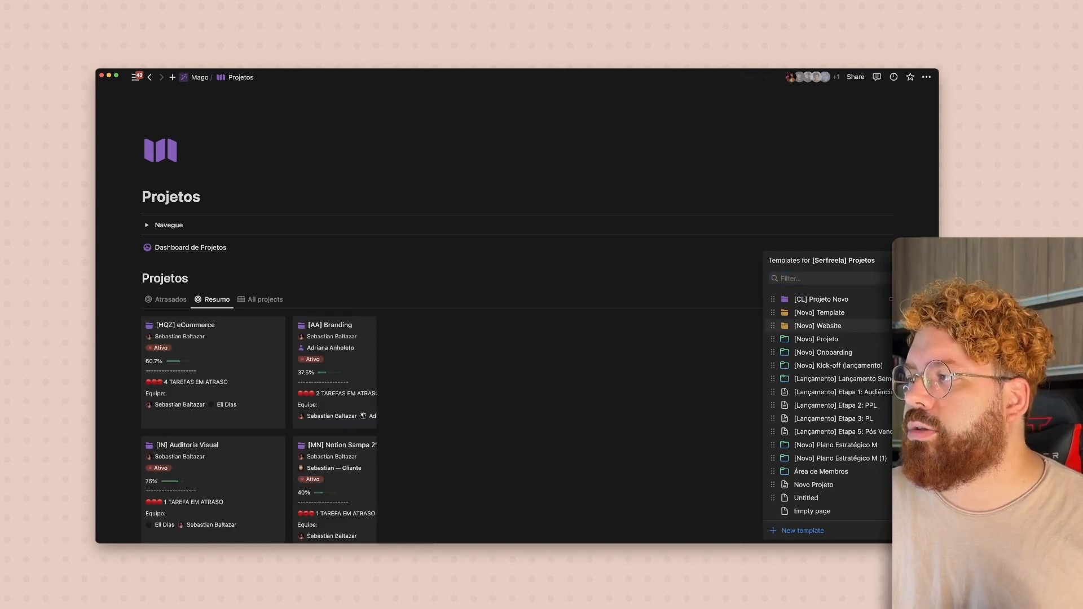
click(821, 299)
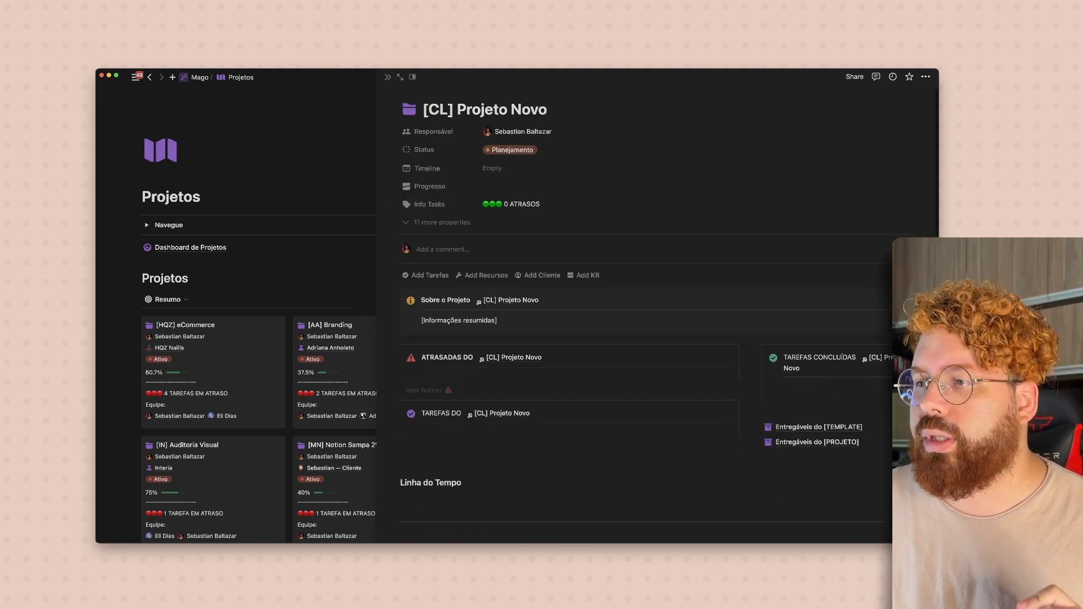
Expand the GERADOR DE TAREFAS section in the new project and generate the Tarefas Template task list.
scroll(668, 314, down, 5)
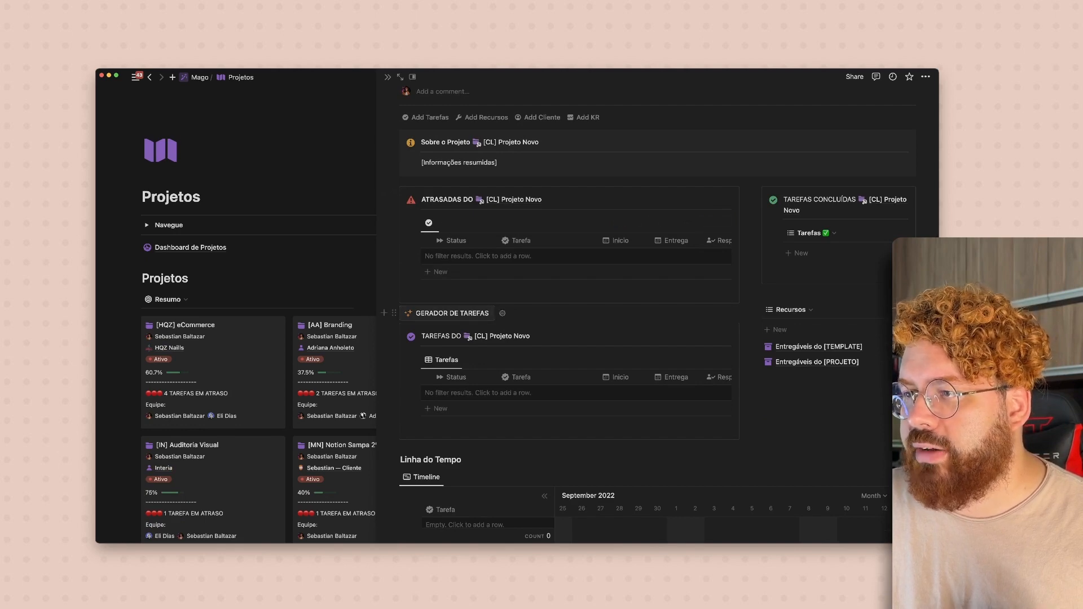
click(452, 313)
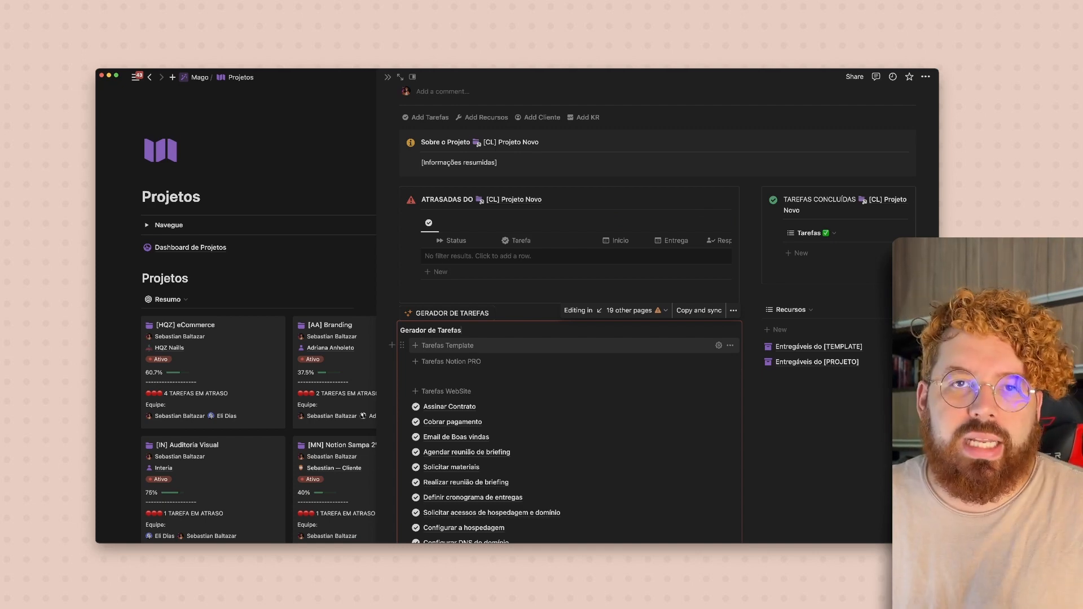
click(448, 346)
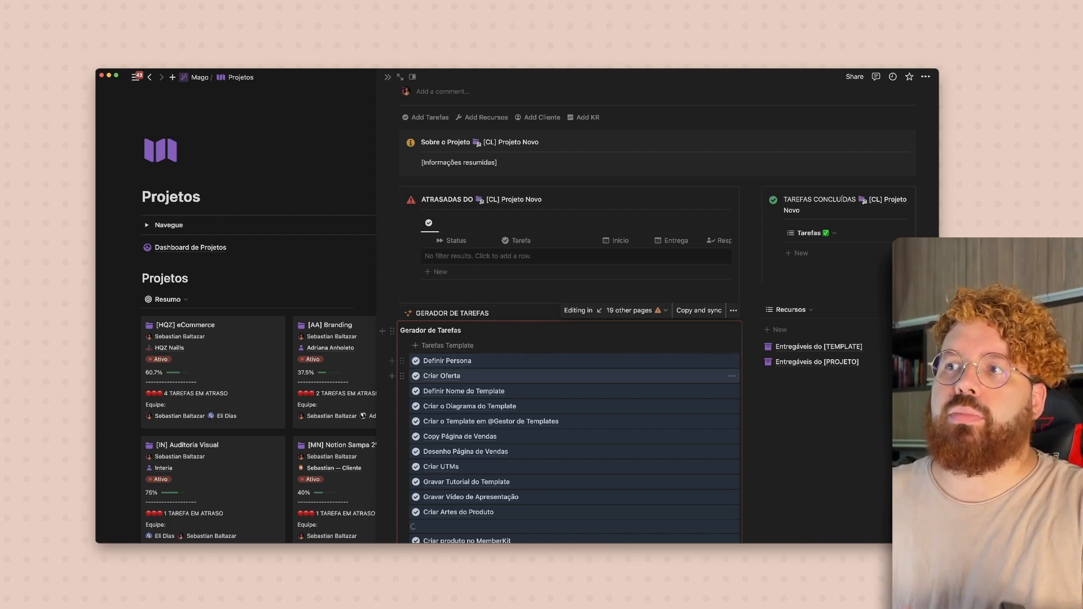
scroll(446, 373, down, 1)
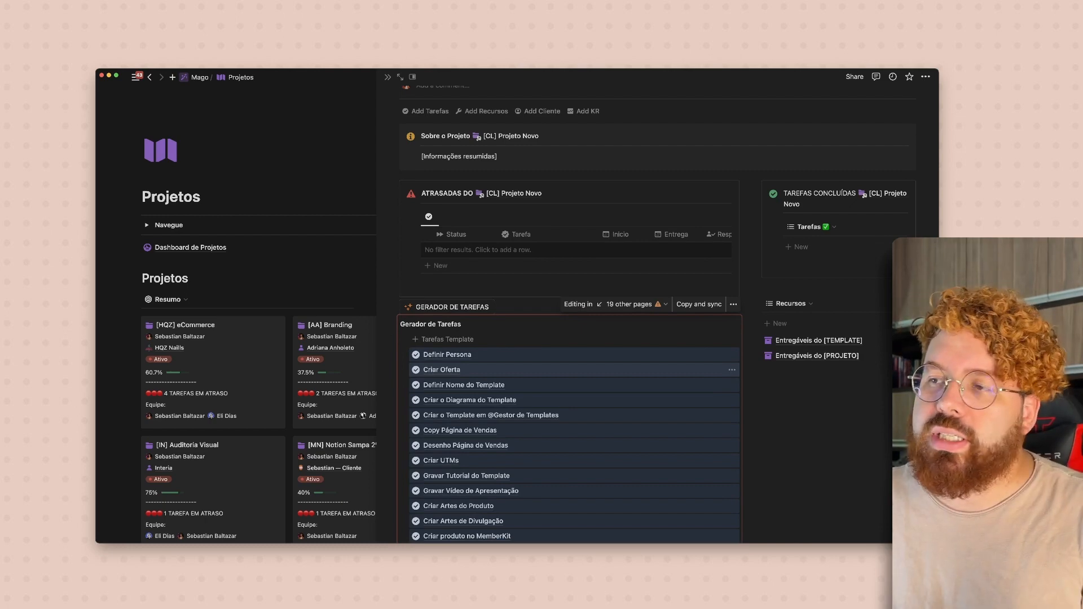
View the Definir Persona task page and examine the configuration of the Tarefas Template button in the project.
click(442, 370)
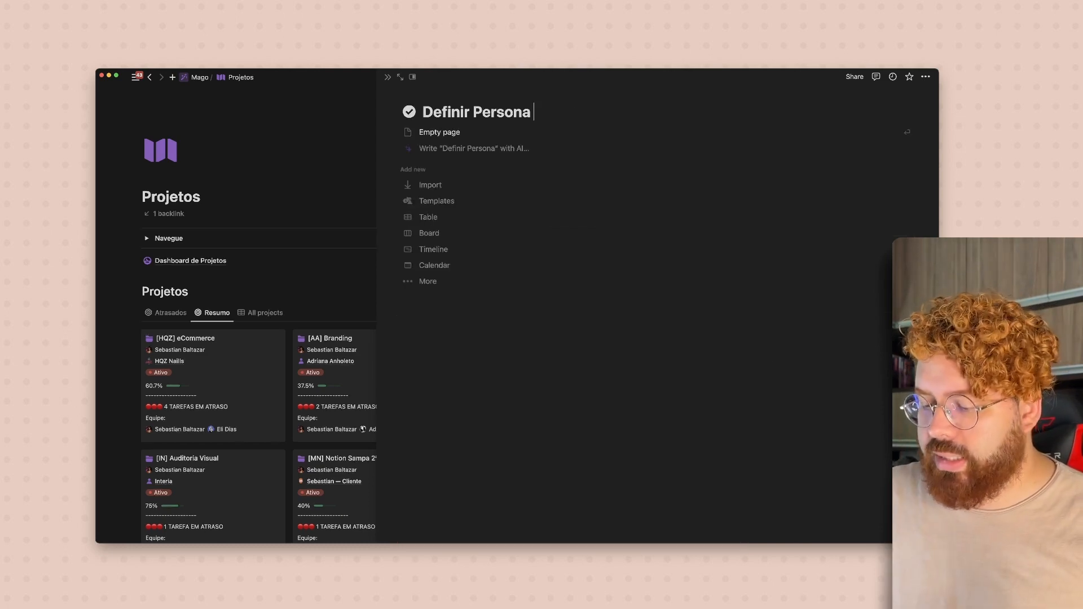
key(Return)
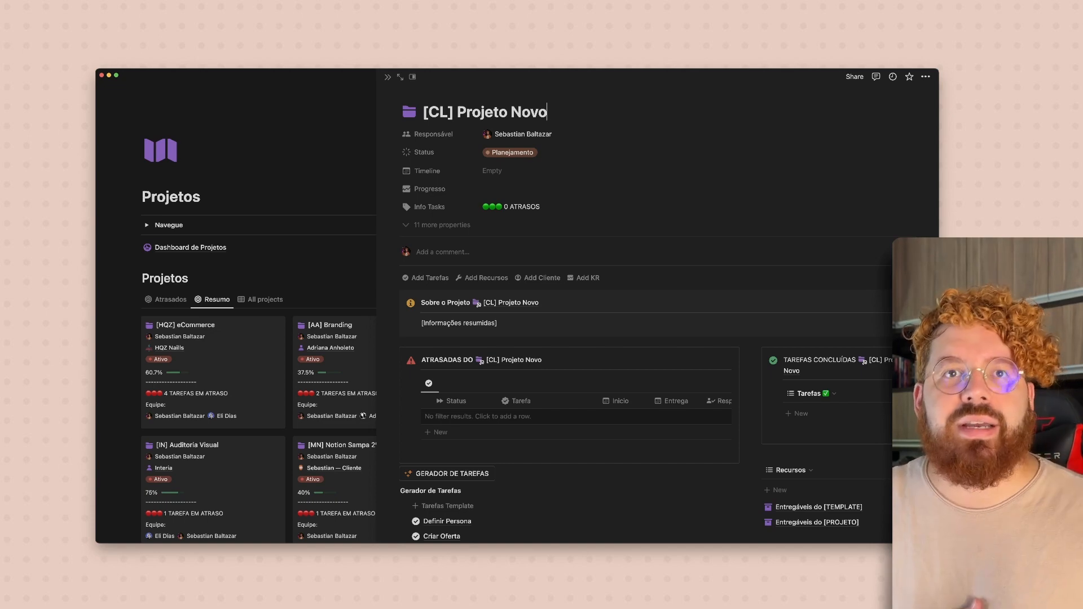
scroll(620, 315, down, 5)
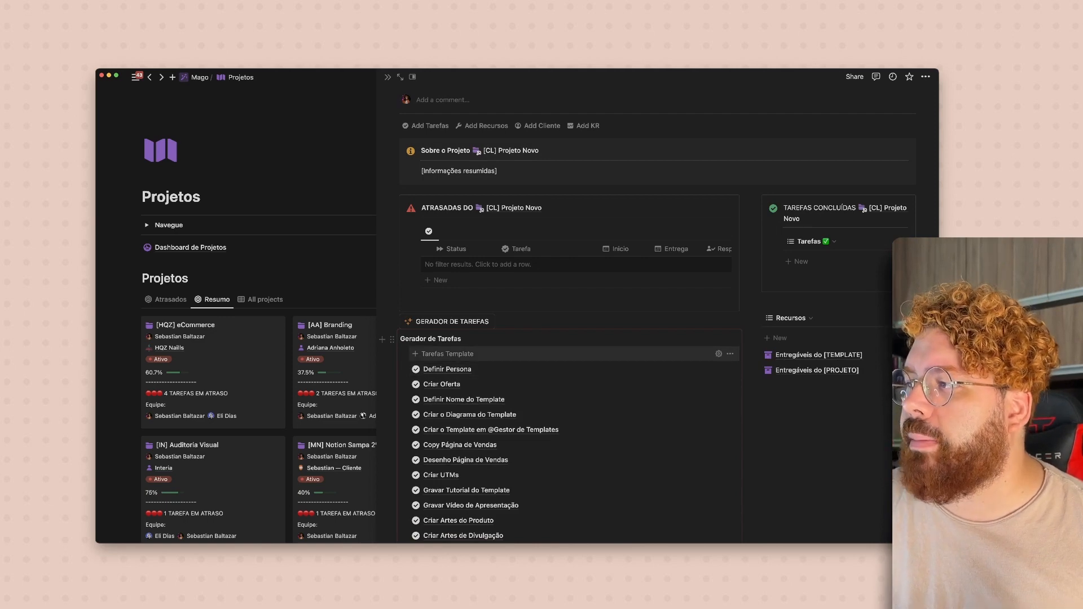
click(718, 354)
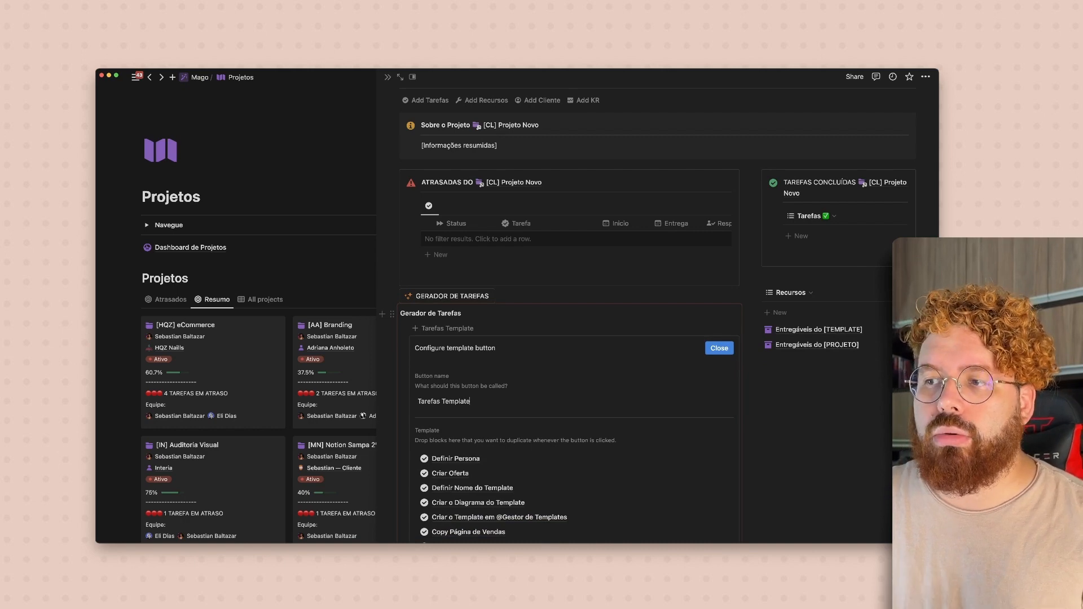
scroll(507, 478, down, 8)
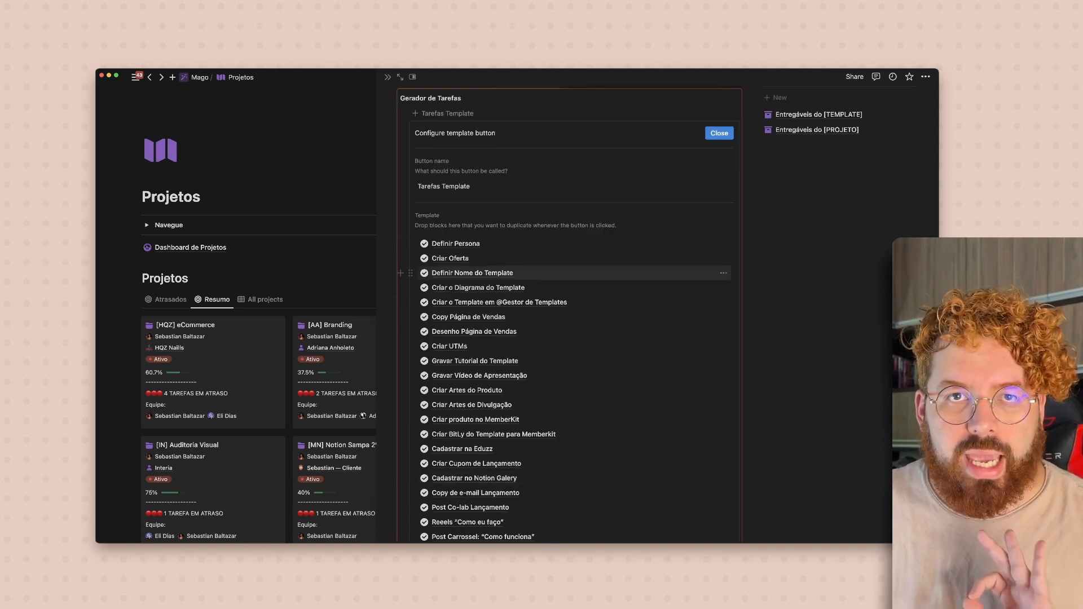
scroll(564, 282, up, 6)
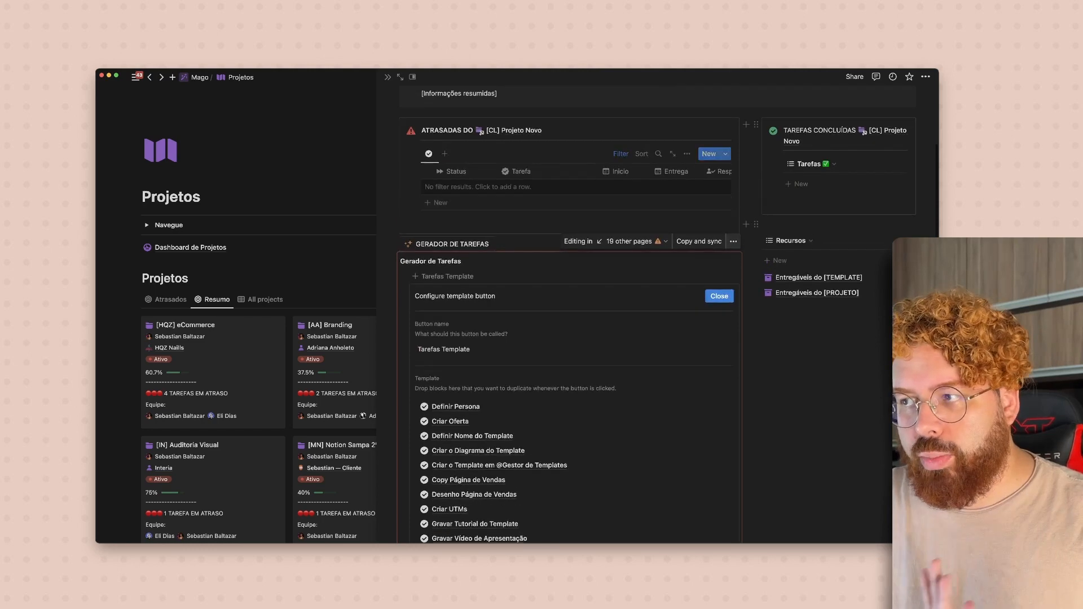
click(719, 296)
Return to the private Button page and add an empty line below its title.
mouse_move(117, 121)
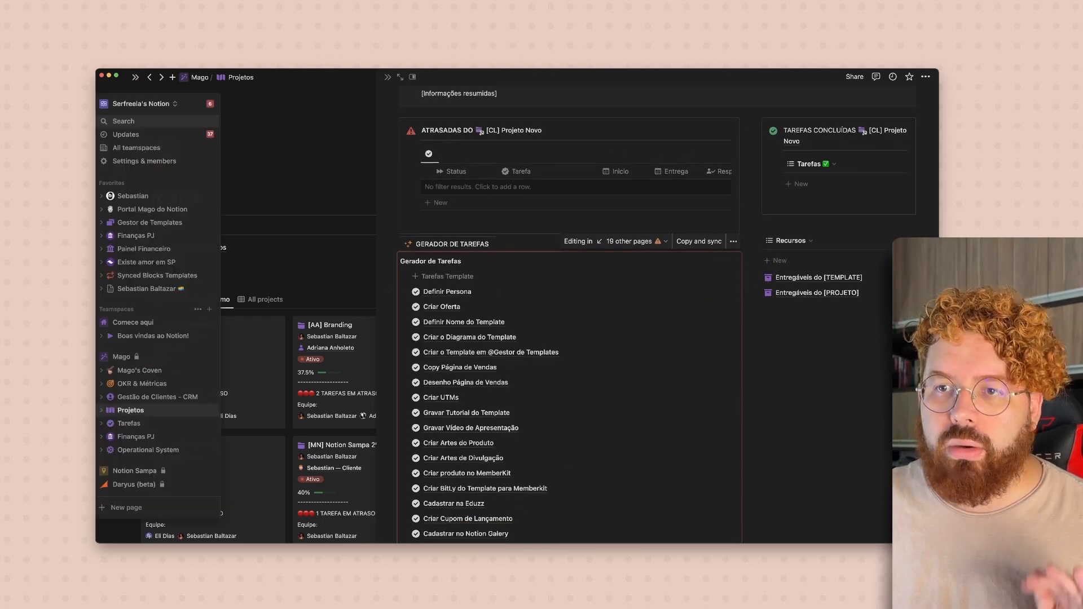
scroll(161, 311, down, 8)
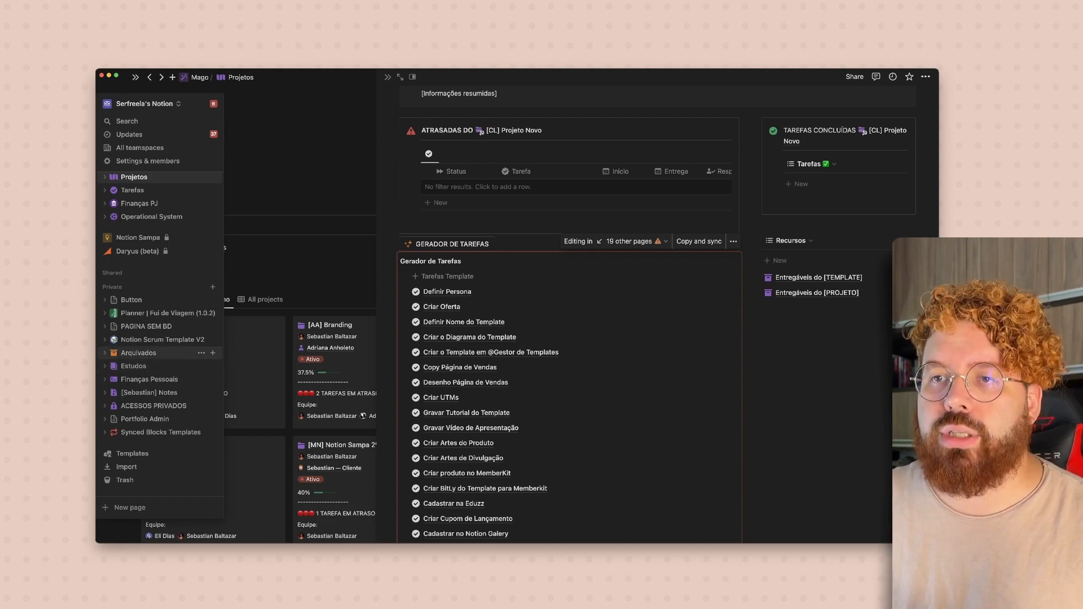
click(132, 300)
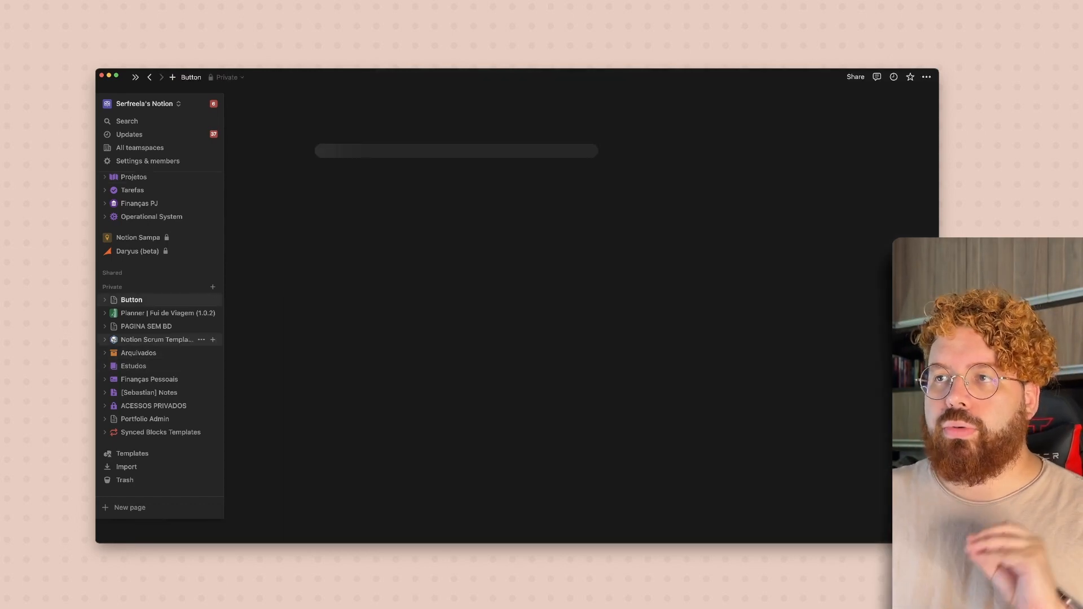
click(416, 175)
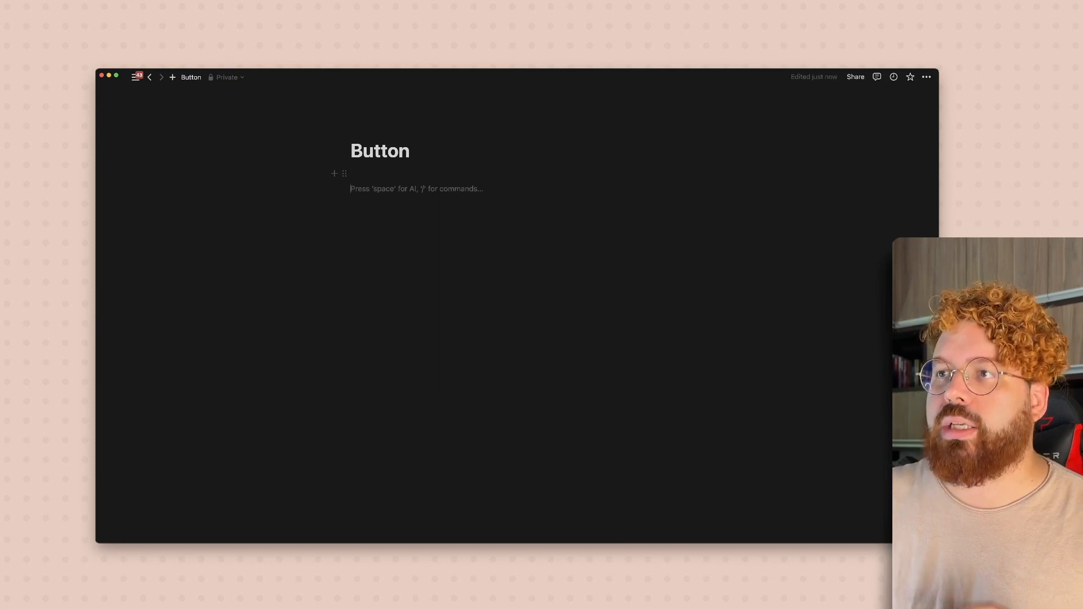
key(Return)
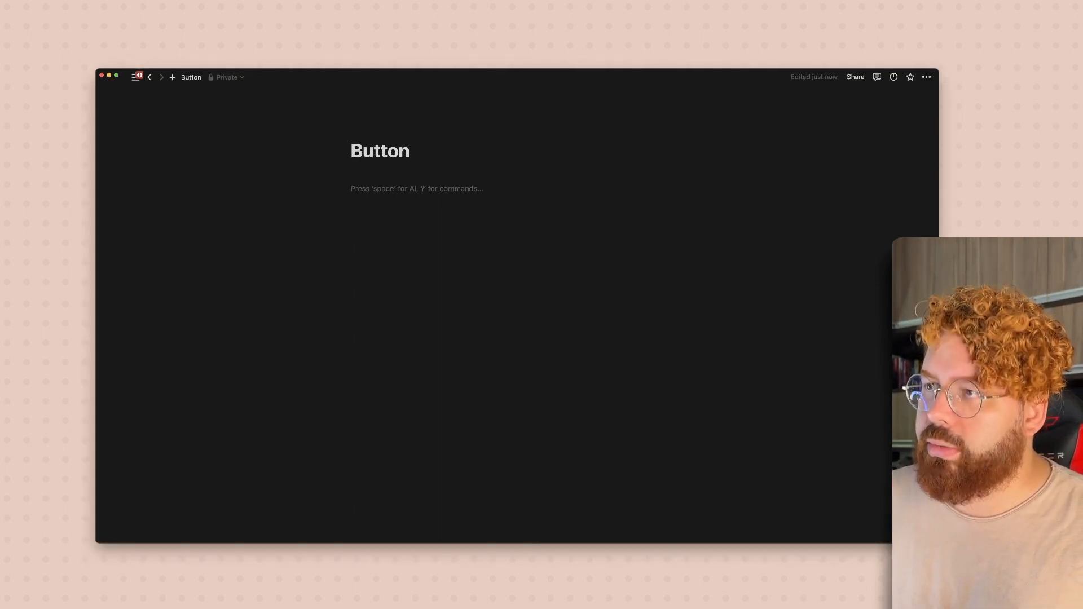
Insert a Button block below the empty line and enlarge the page display.
text(/bu)
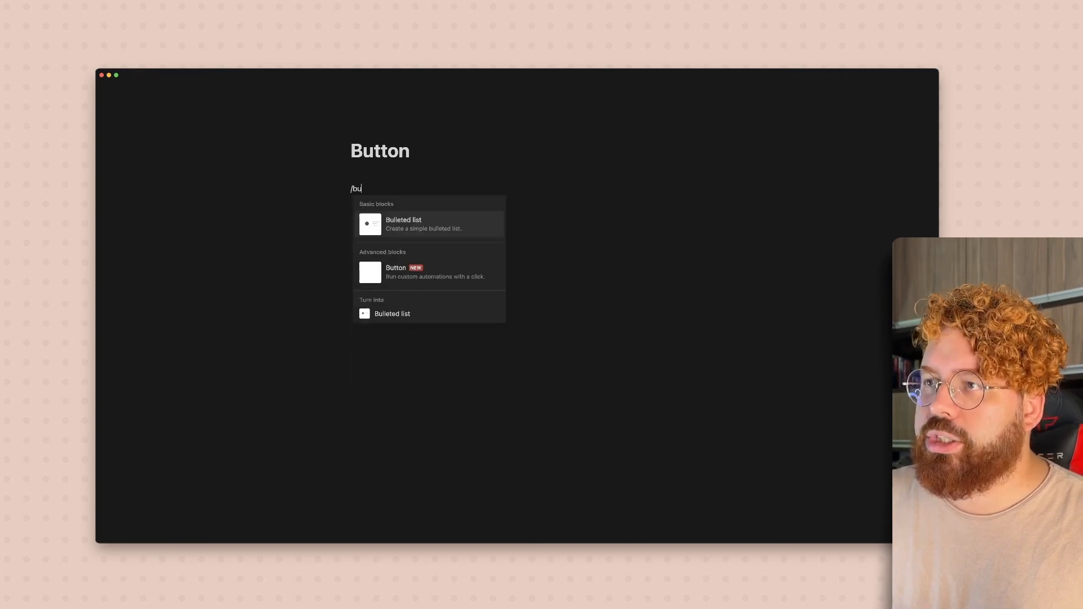
mouse_move(430, 273)
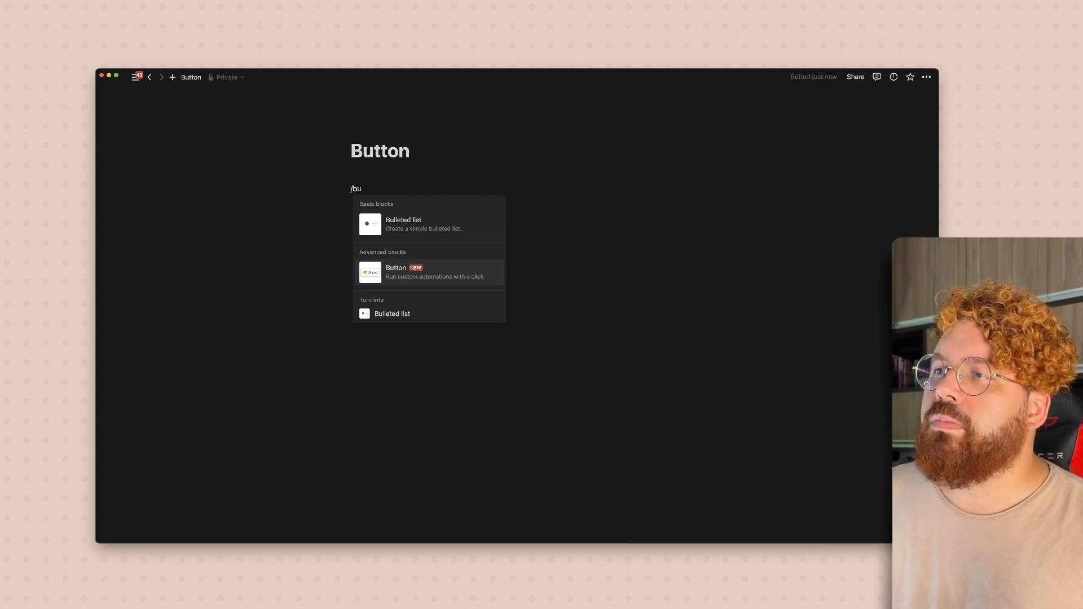
key(Return)
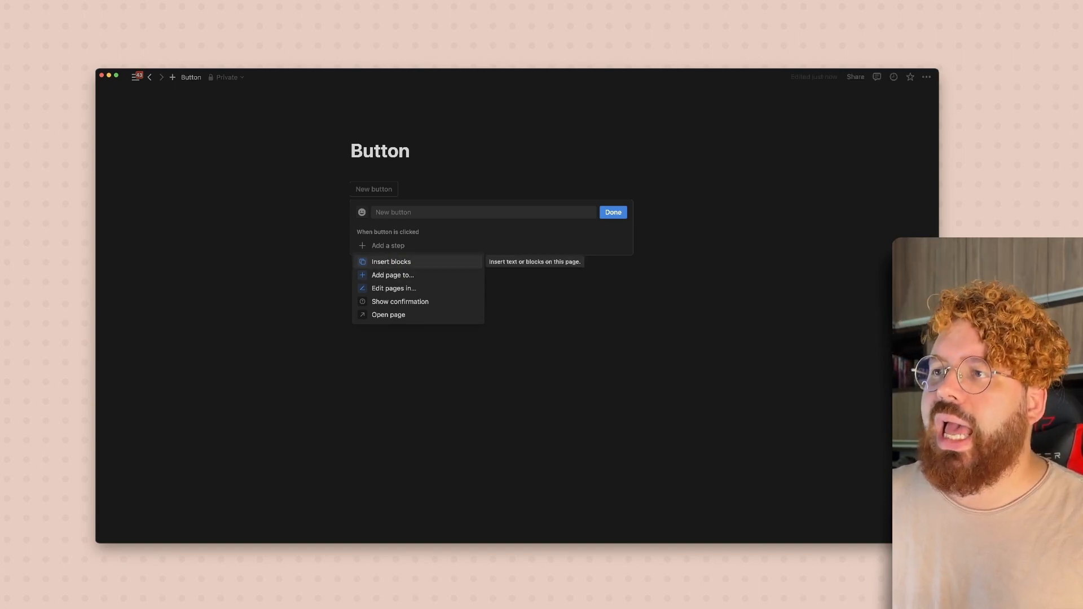
key(super+plus)
key(super+plus)
key(super+plus)
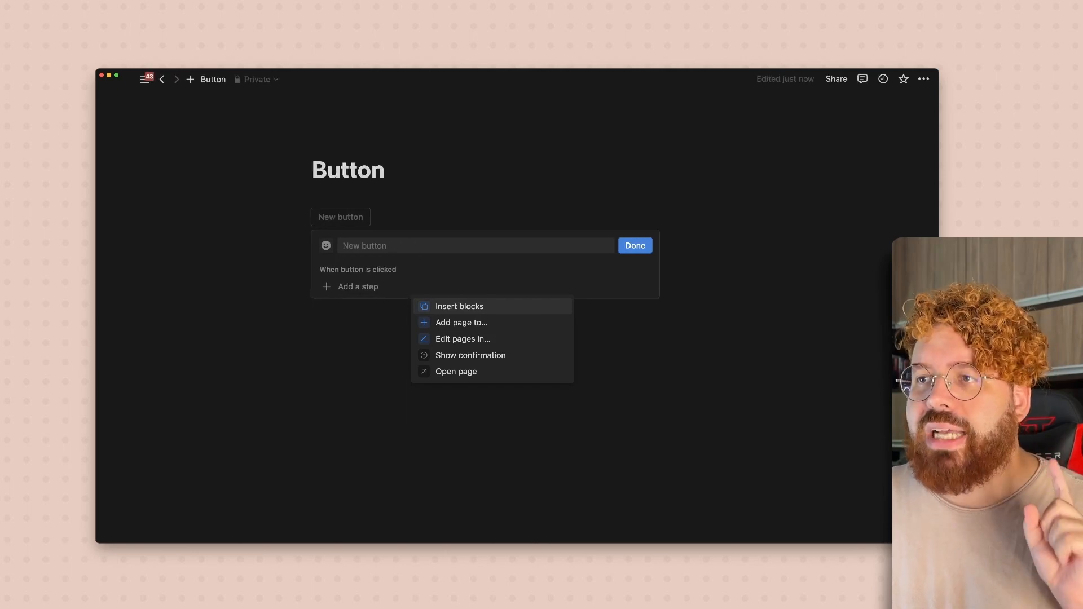
Give the new button a smiling face emoji as its icon and name it NOVA IDEIA.
click(326, 246)
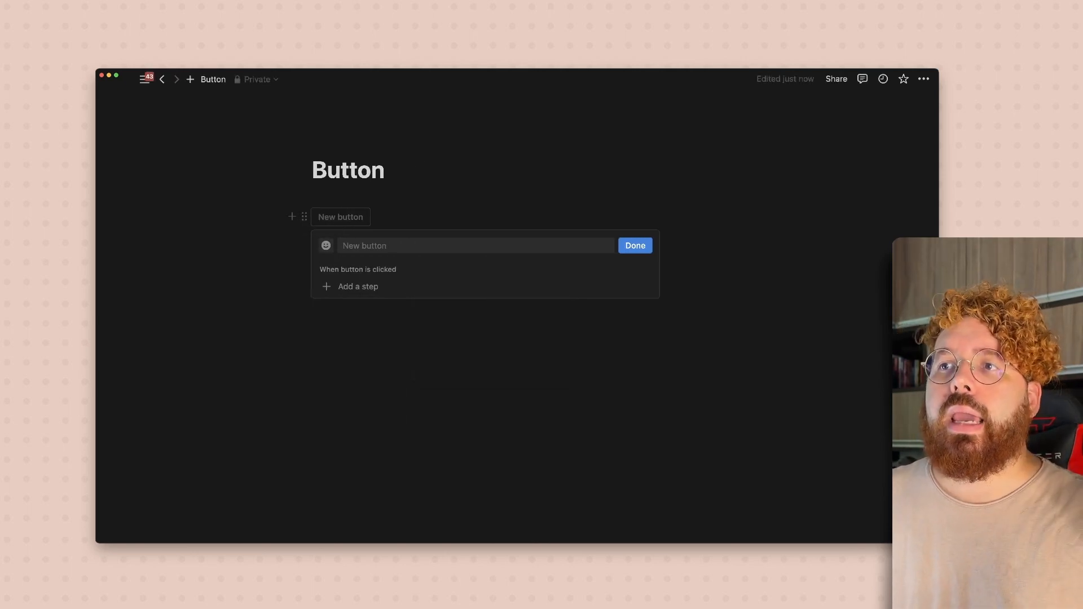
click(326, 245)
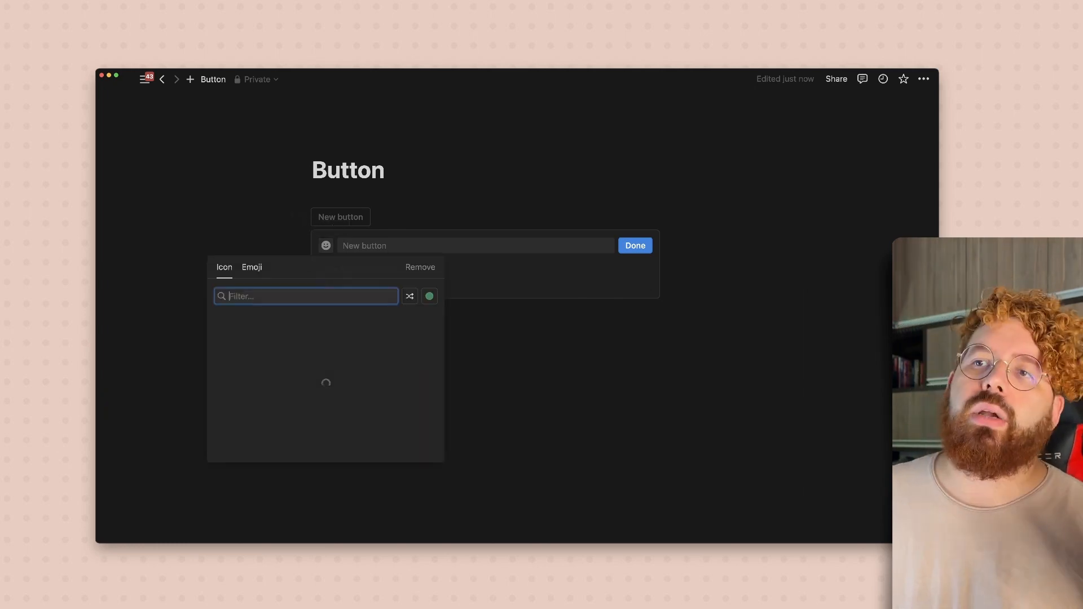
click(252, 267)
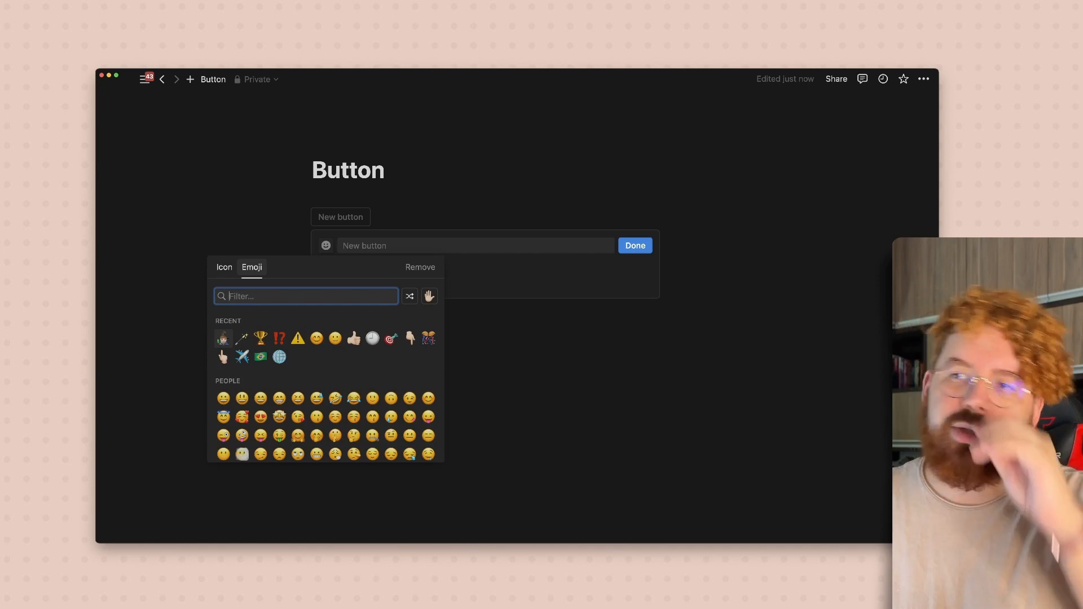
click(316, 338)
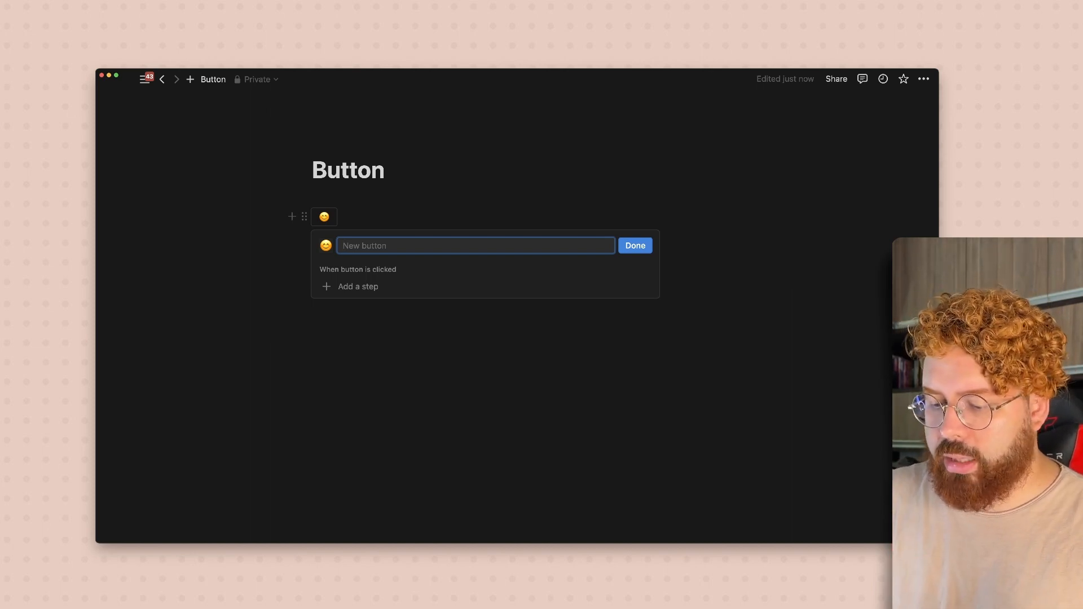
text(NOVA IDEI)
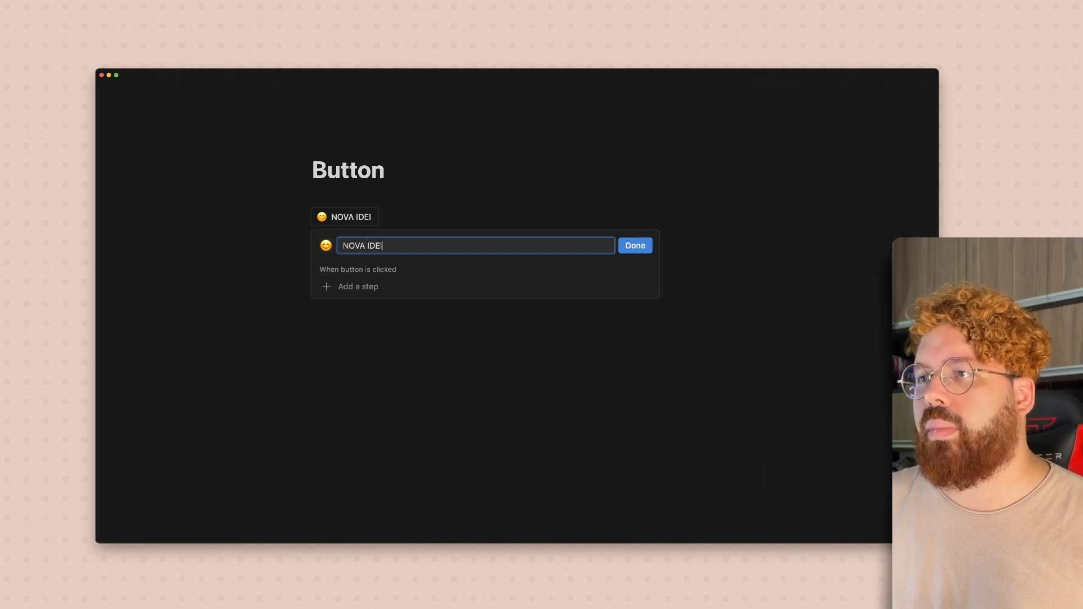
text(A)
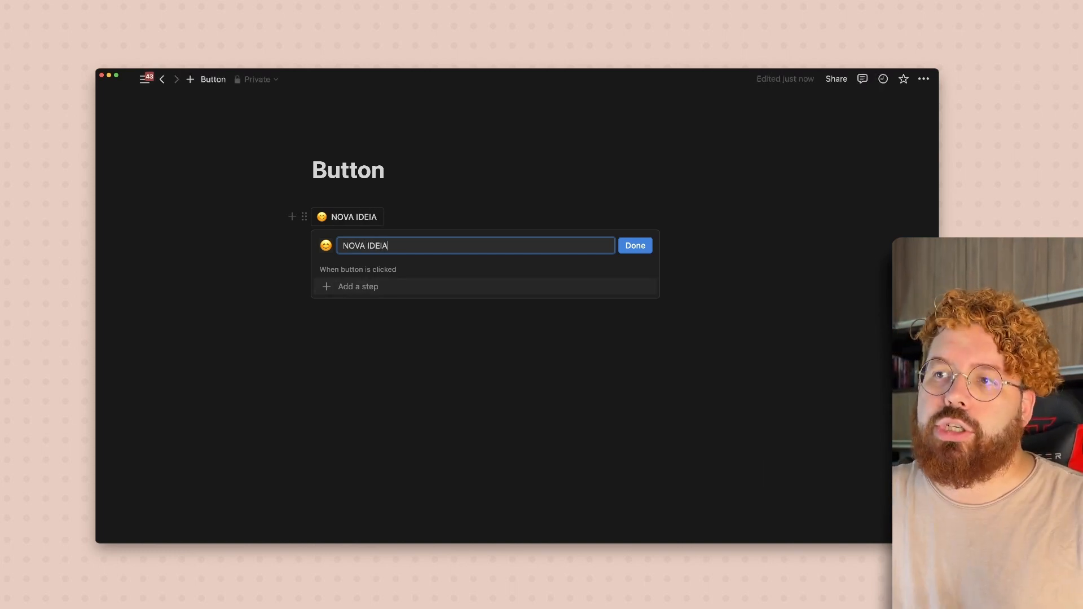
Add an Insert blocks step to the NOVA IDEIA button and put a Heading 1 reading Título in it.
click(358, 287)
click(361, 305)
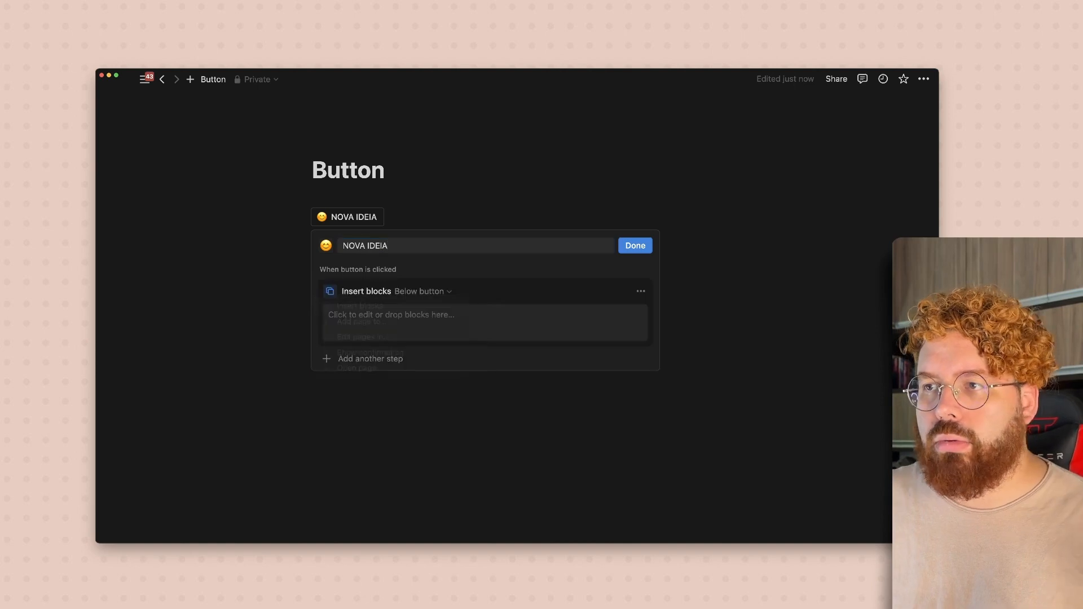
click(391, 317)
text(#)
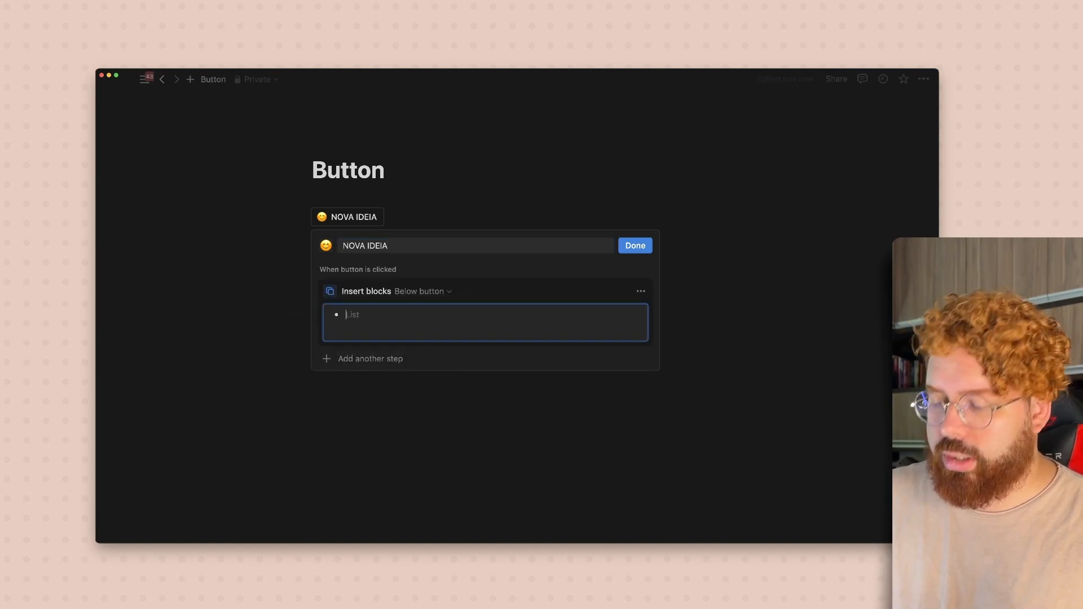
key(BackSpace)
text(# )
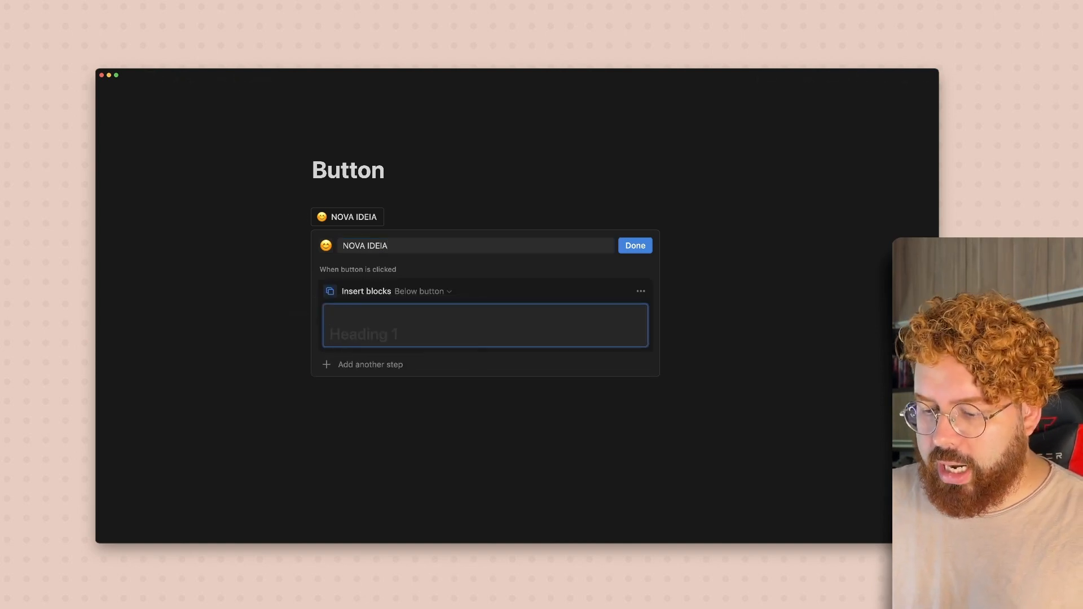
text(Título)
key(Return)
Insert a callout below the Título heading with a smiling face emoji and the text "Adicone uma ideia".
text(/cal)
key(Return)
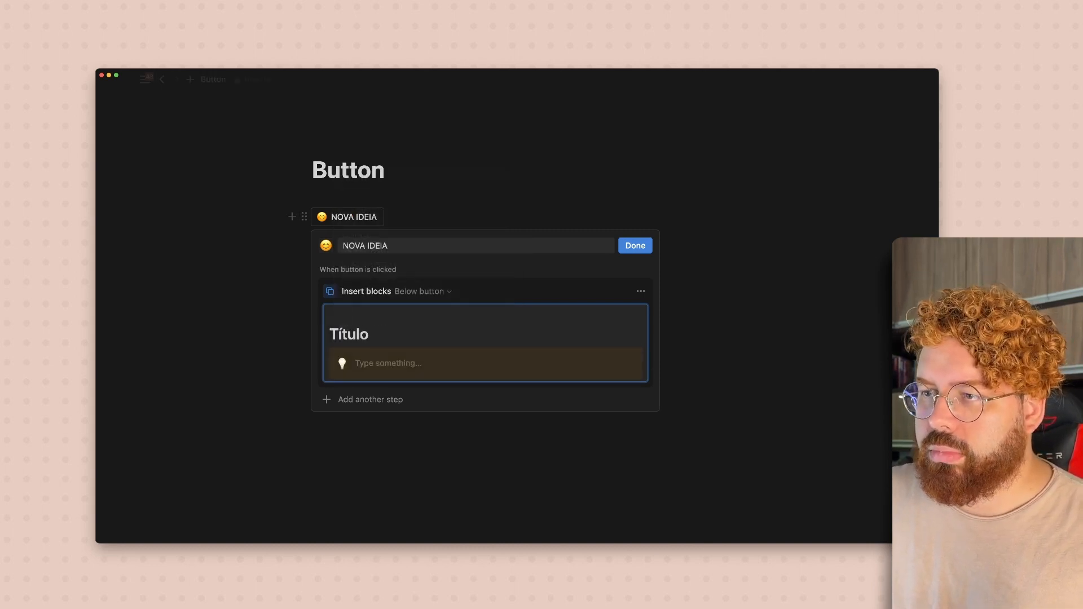
click(342, 362)
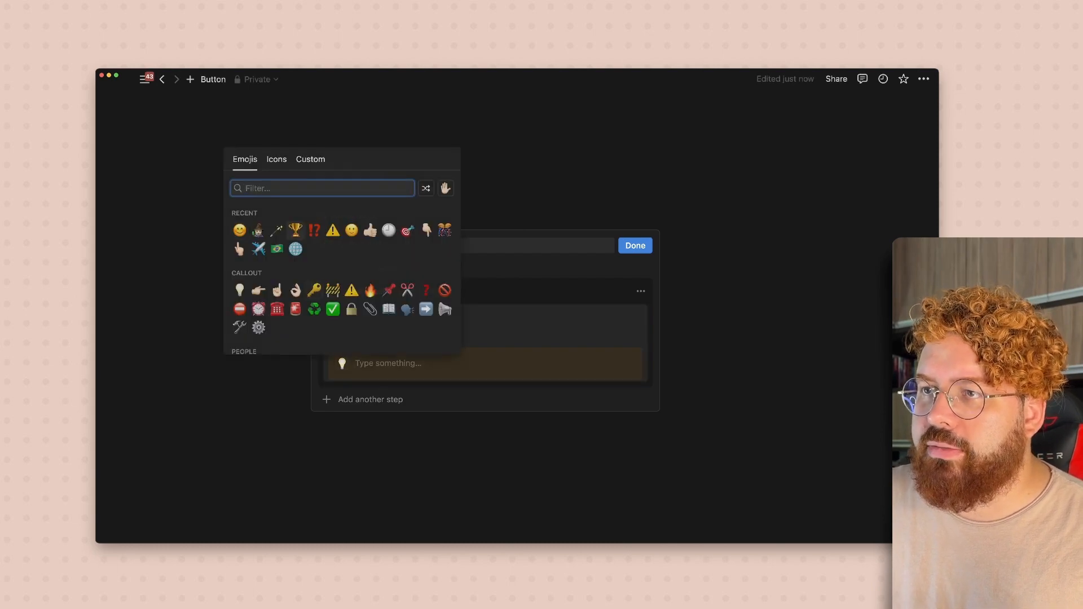
click(240, 230)
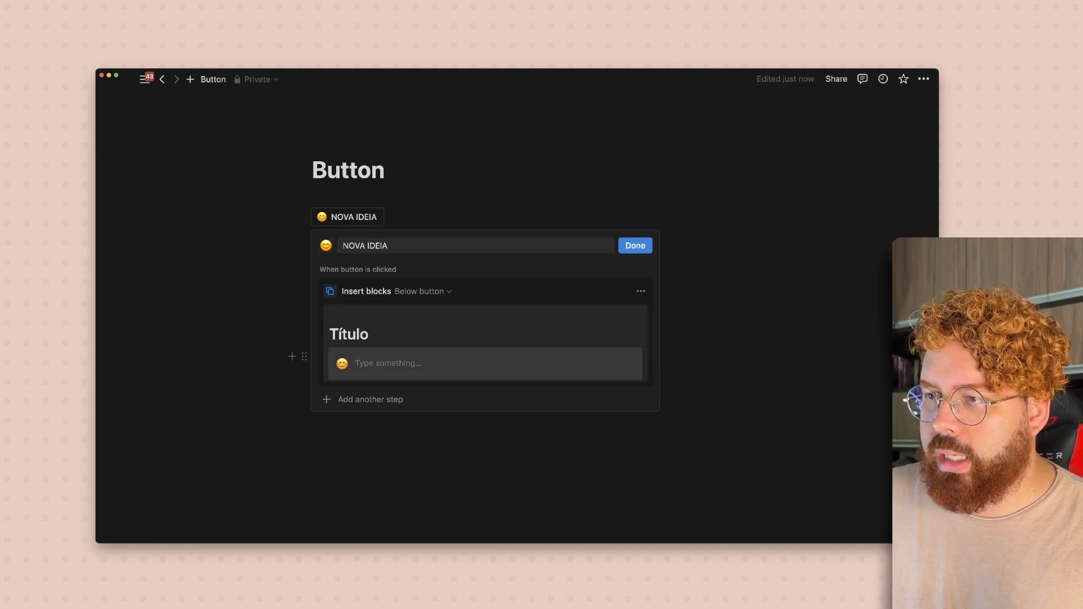
key(super+z)
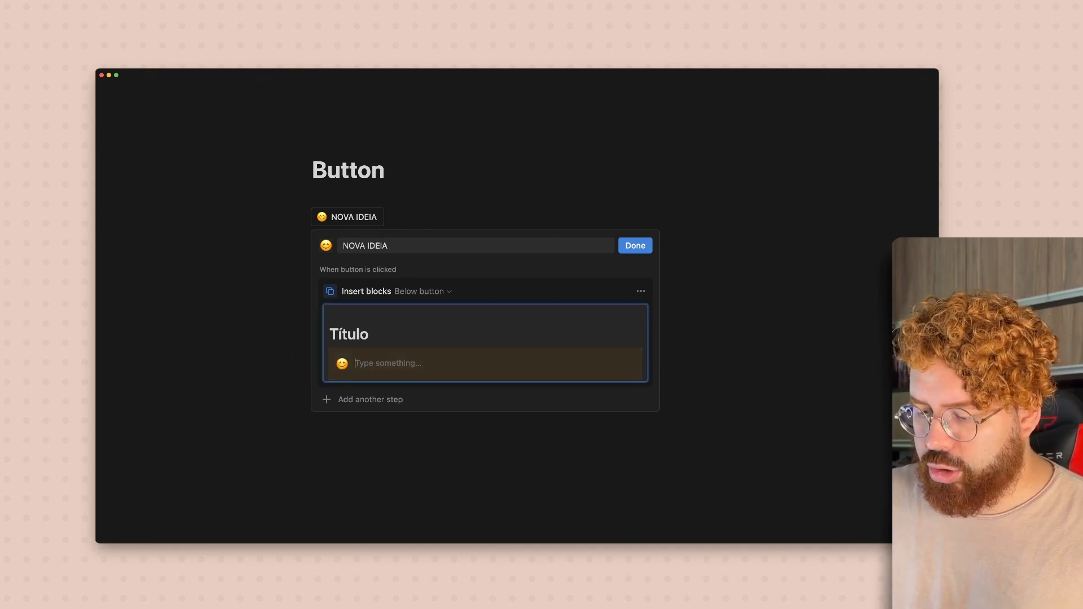
text(Adicone uma ide)
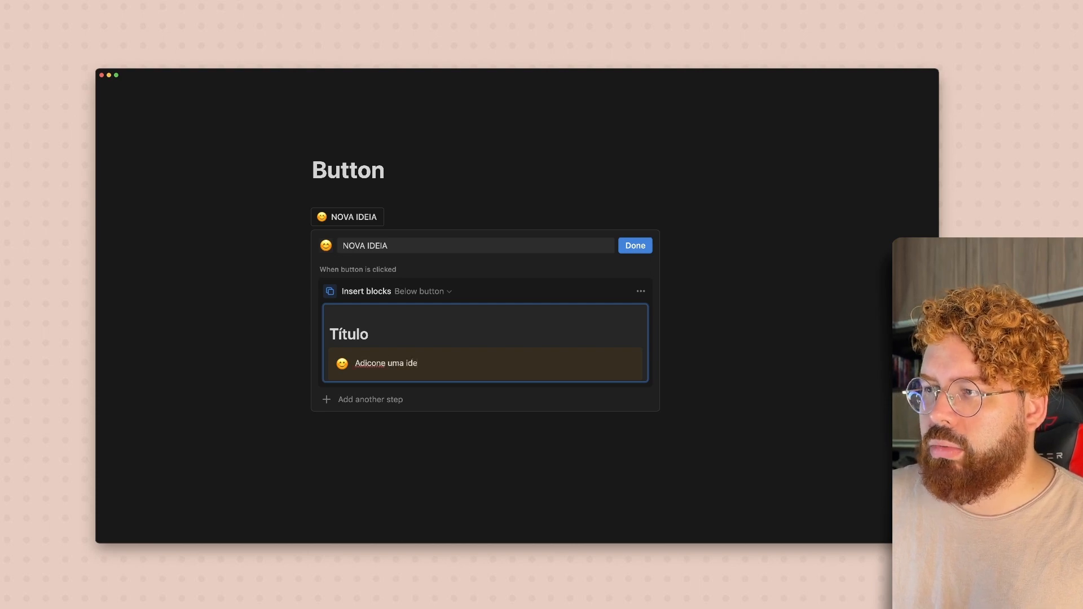
text(ia)
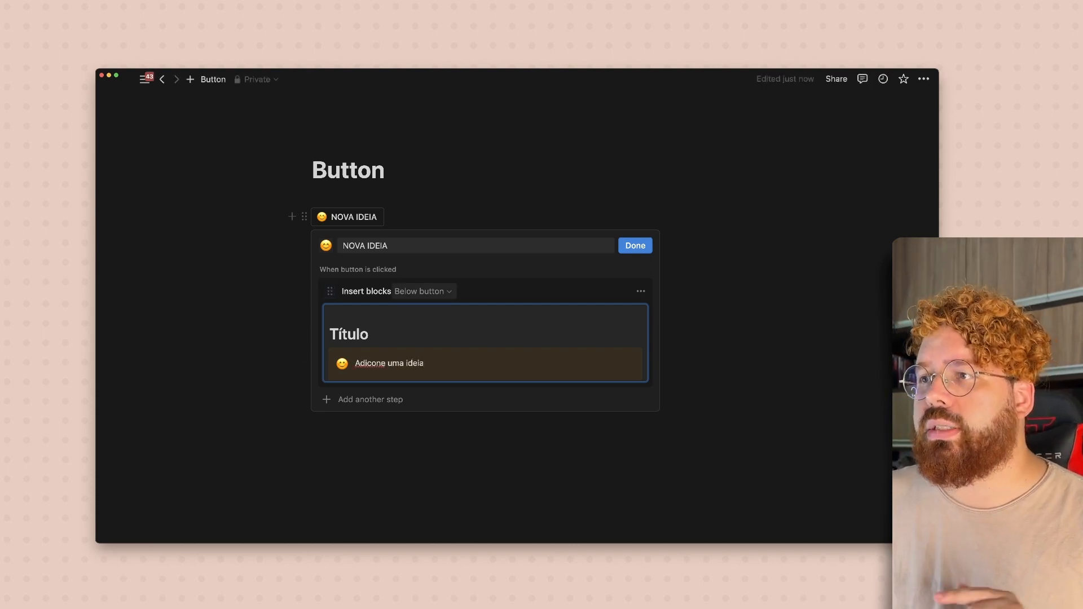
Set the Insert blocks step to place its content above the button and save the configuration.
click(421, 292)
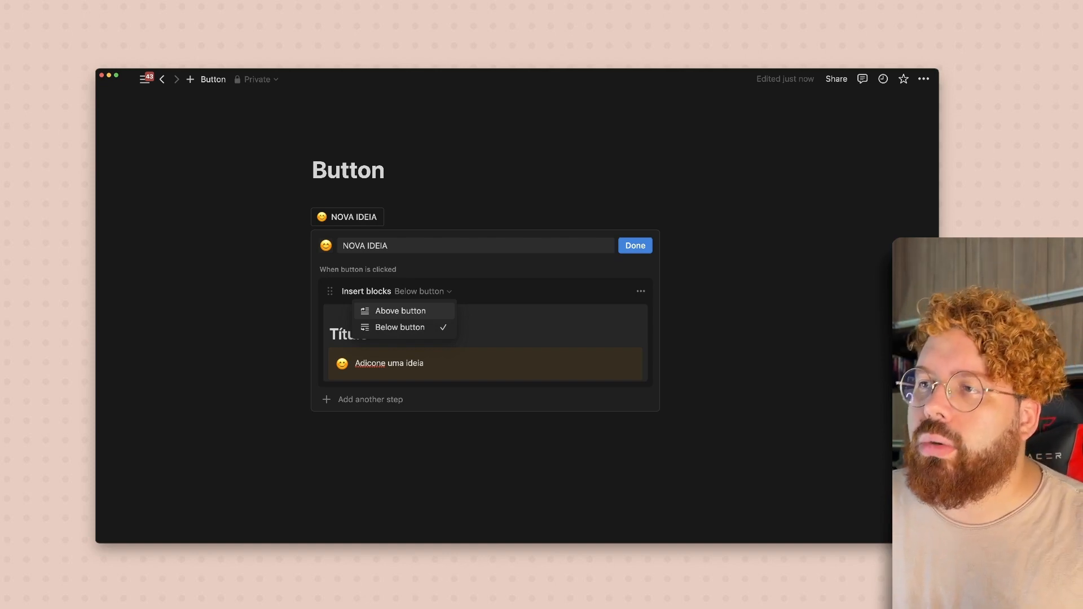
click(400, 312)
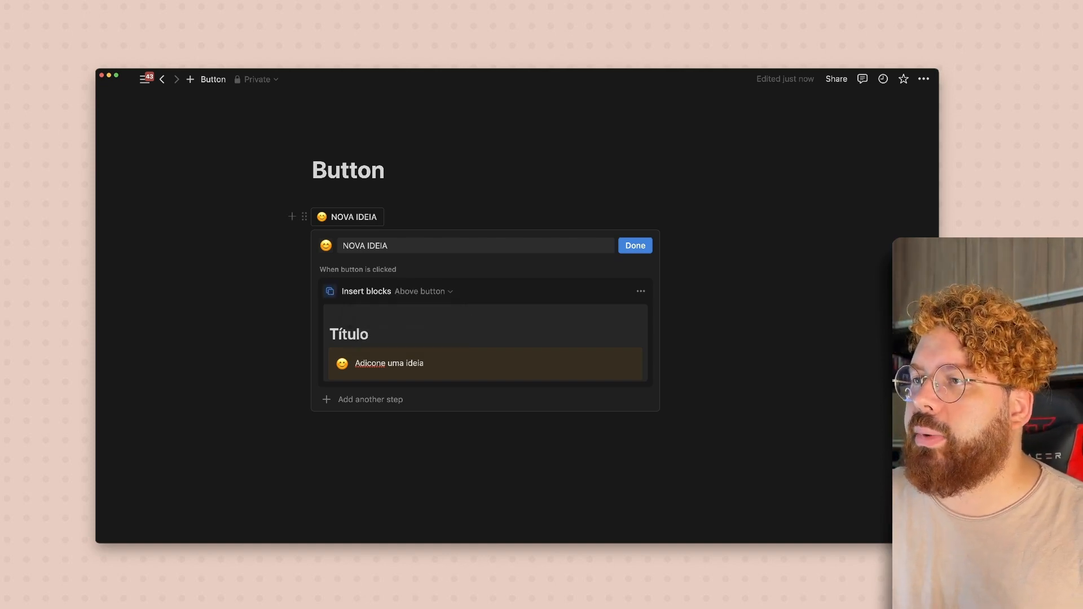
click(635, 245)
Run the NOVA IDEIA button three times and delete the last two generated heading and callout pairs.
click(347, 217)
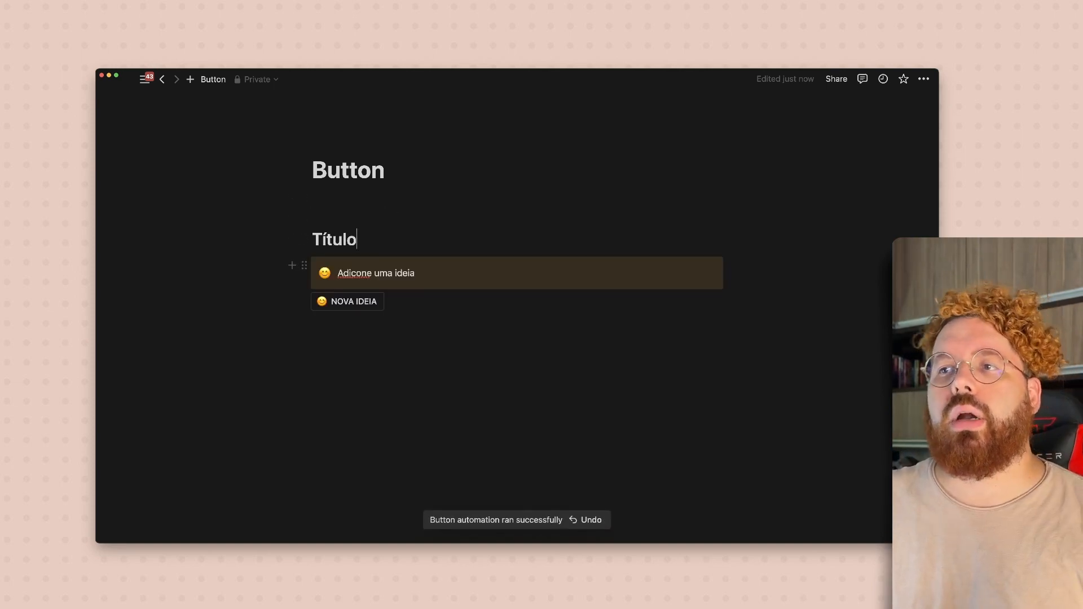
click(347, 301)
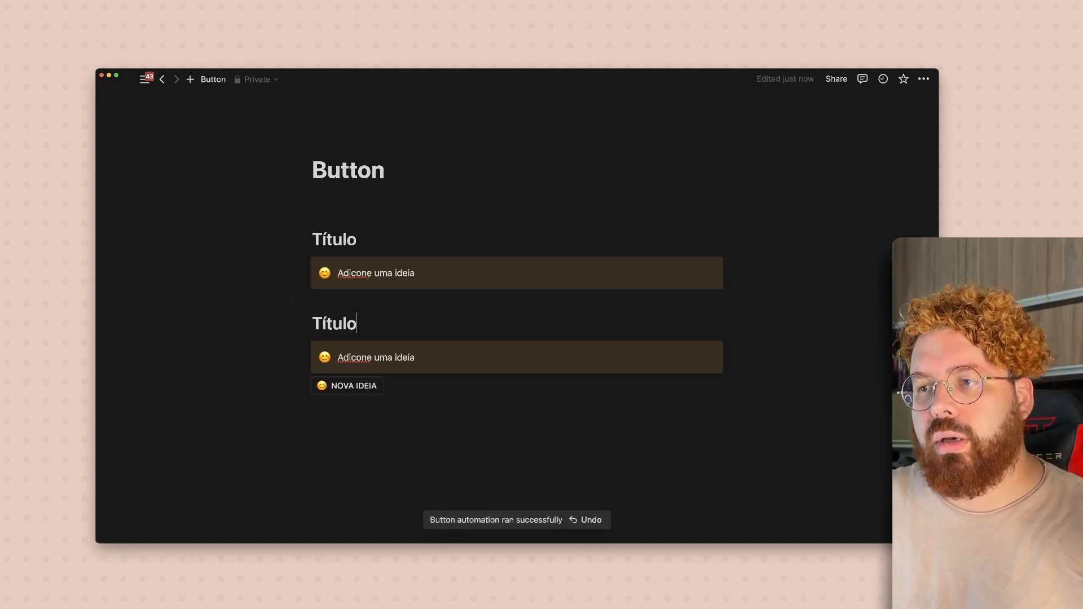
click(347, 386)
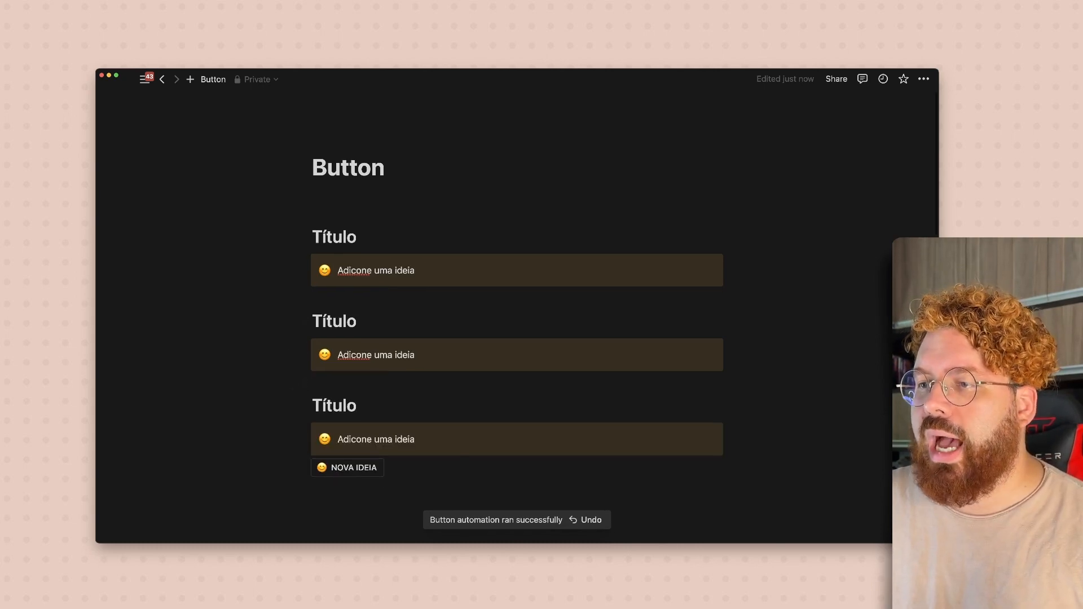
drag(265, 436, 458, 319)
key(BackSpace)
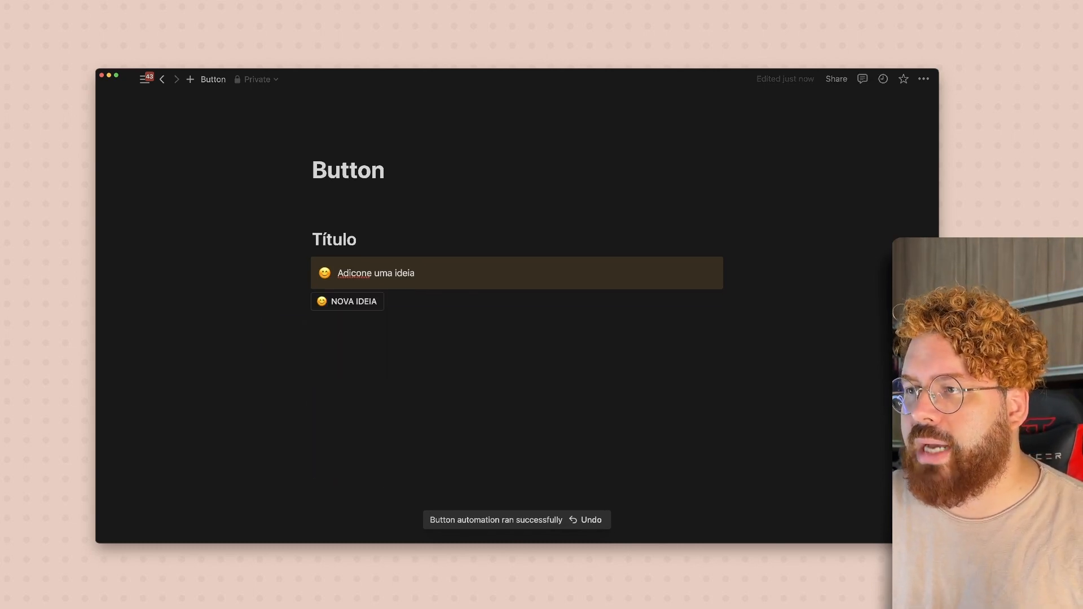
Change the NOVA IDEIA button's insert position to below the button and save the configuration.
click(393, 301)
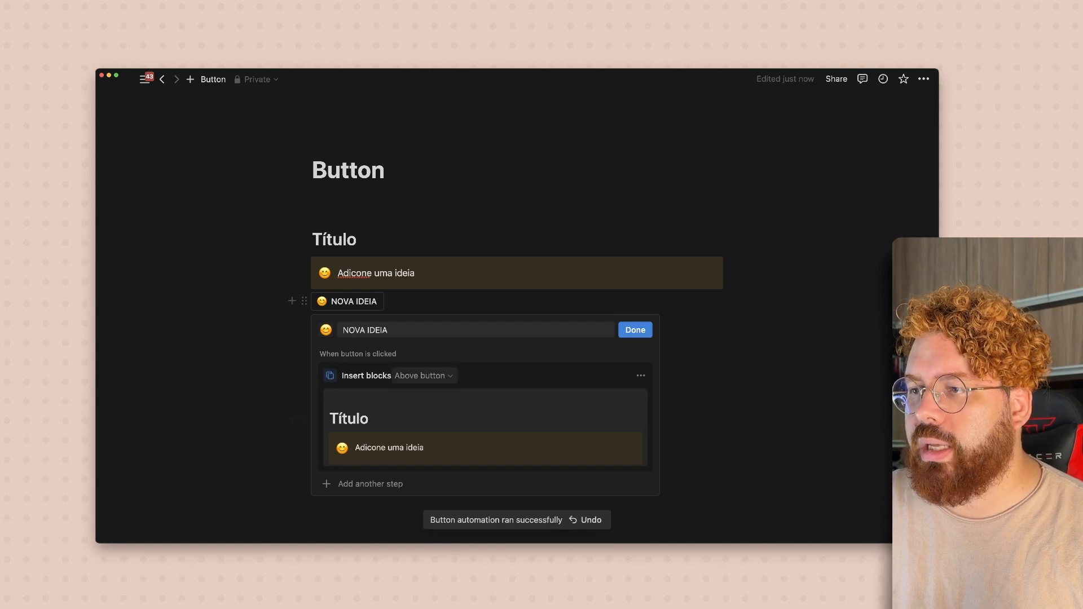
click(422, 375)
click(401, 411)
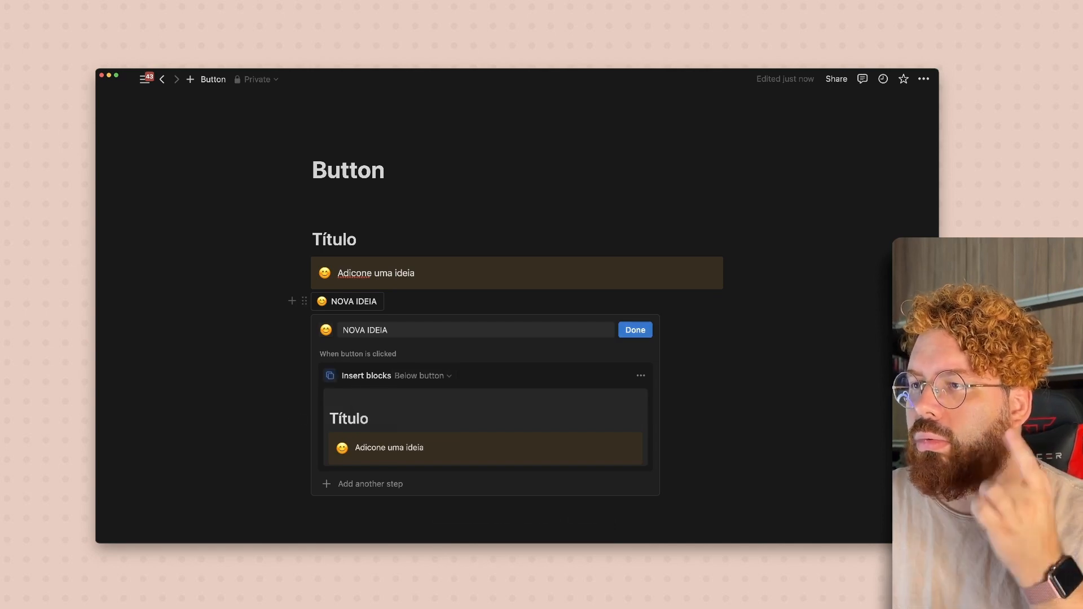
click(635, 330)
Run the NOVA IDEIA button three more times and delete every generated heading and callout above and below it.
click(347, 301)
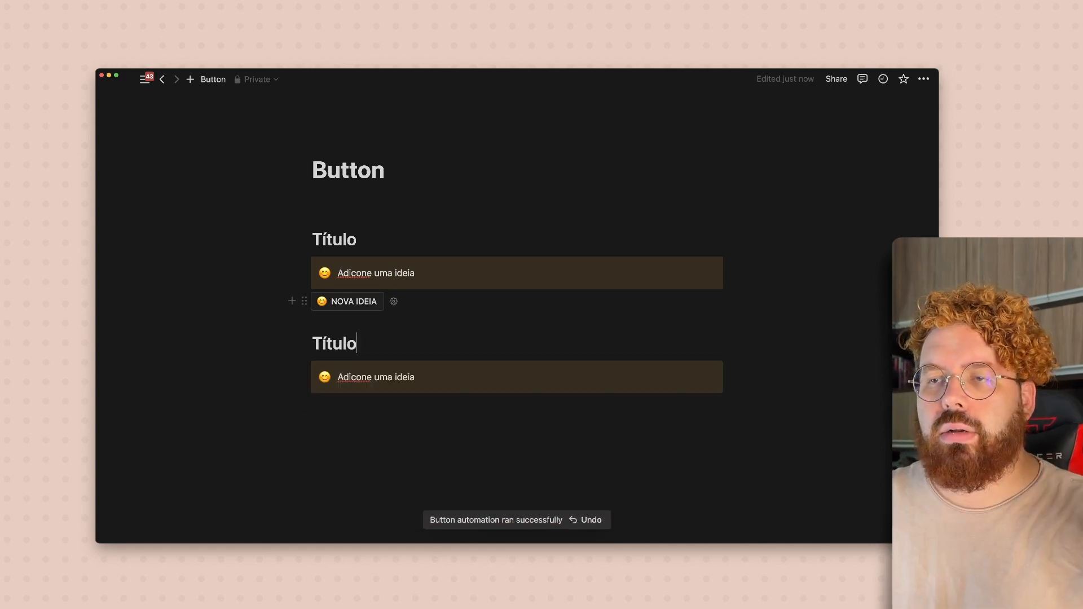
click(347, 301)
click(346, 302)
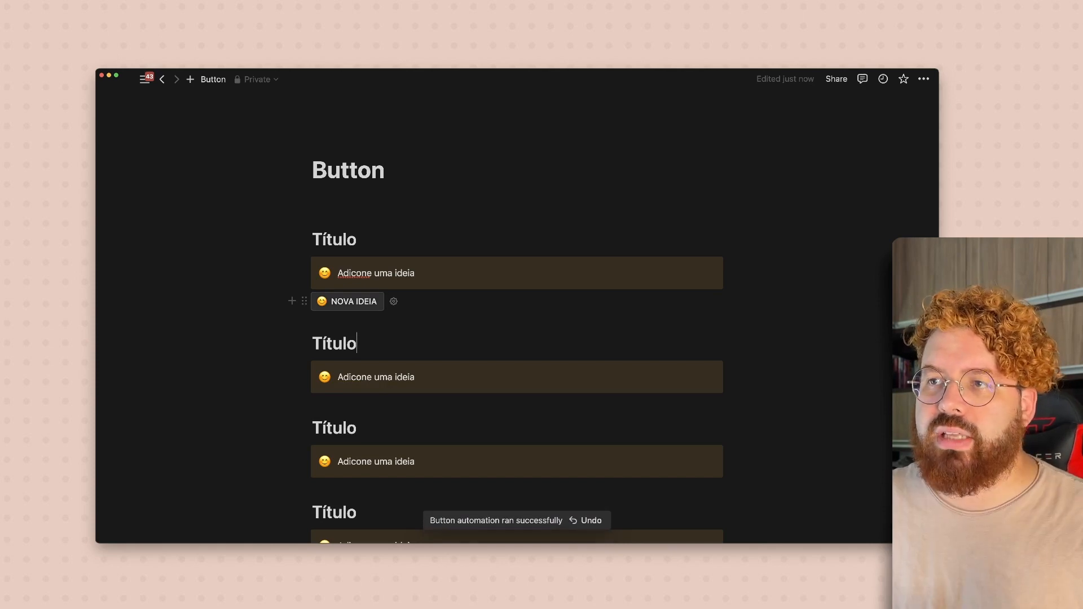
drag(257, 267, 479, 237)
key(BackSpace)
drag(256, 269, 694, 512)
key(BackSpace)
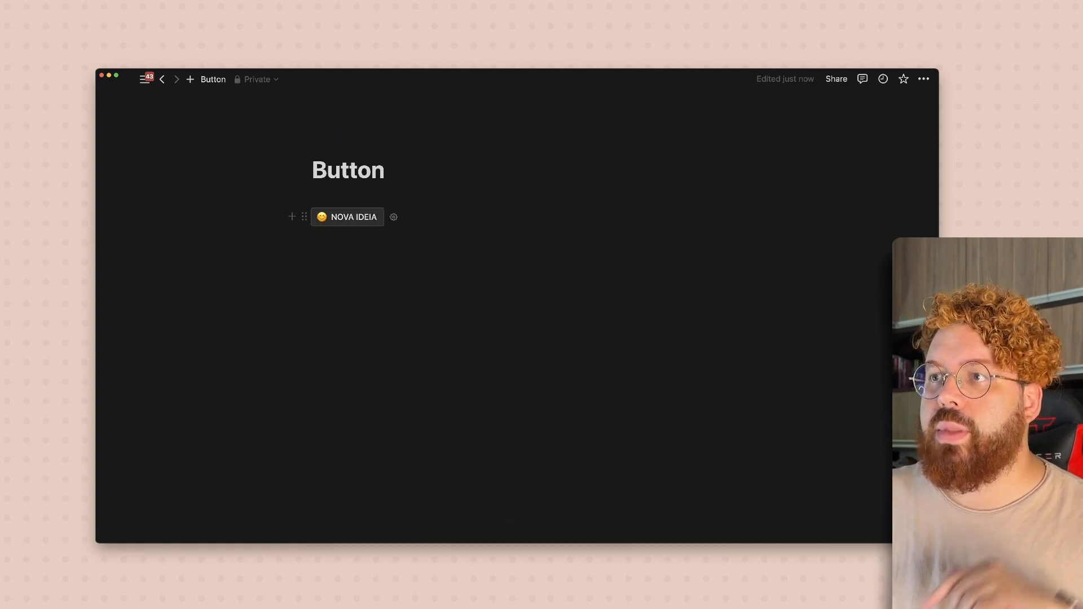
Reopen the NOVA IDEIA button's configuration and delete its Insert blocks step.
click(395, 216)
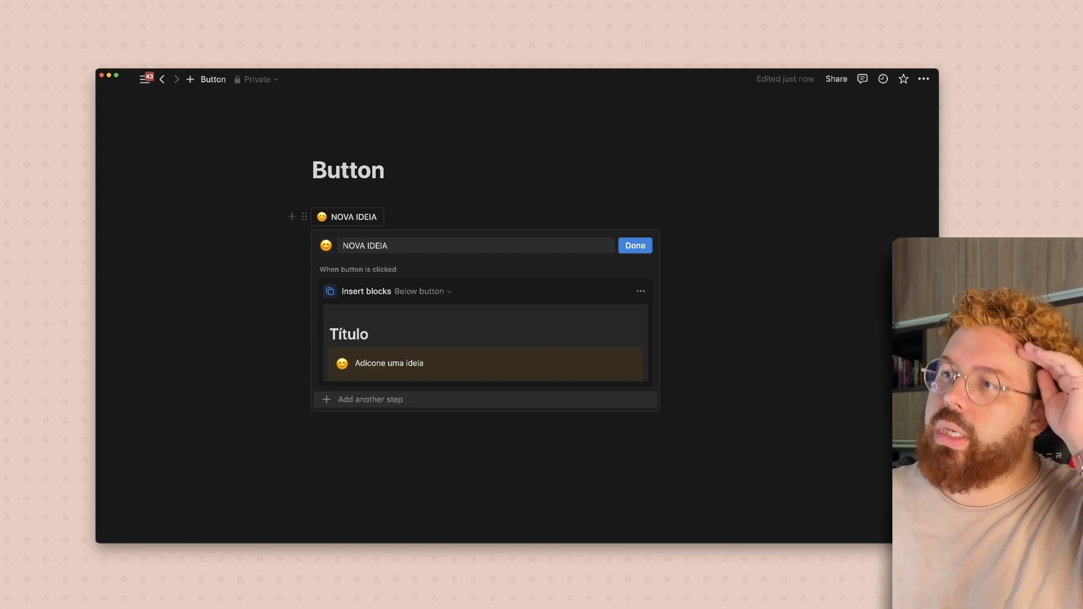
click(421, 291)
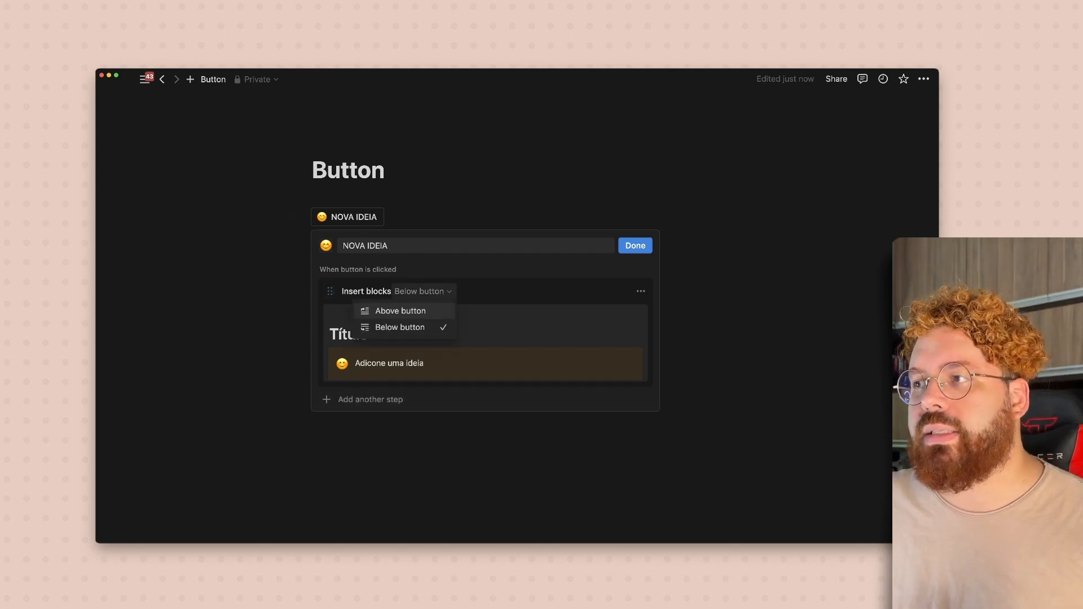
click(641, 291)
click(641, 292)
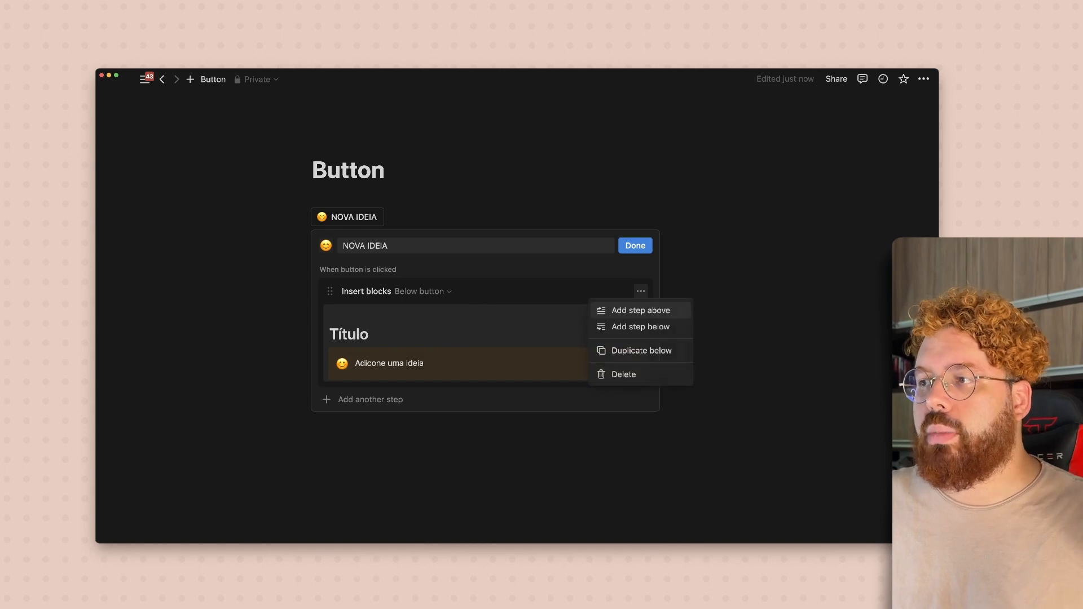
click(623, 374)
Add an Add page to step to the button that targets the [Serfreela] Tarefas database.
click(357, 286)
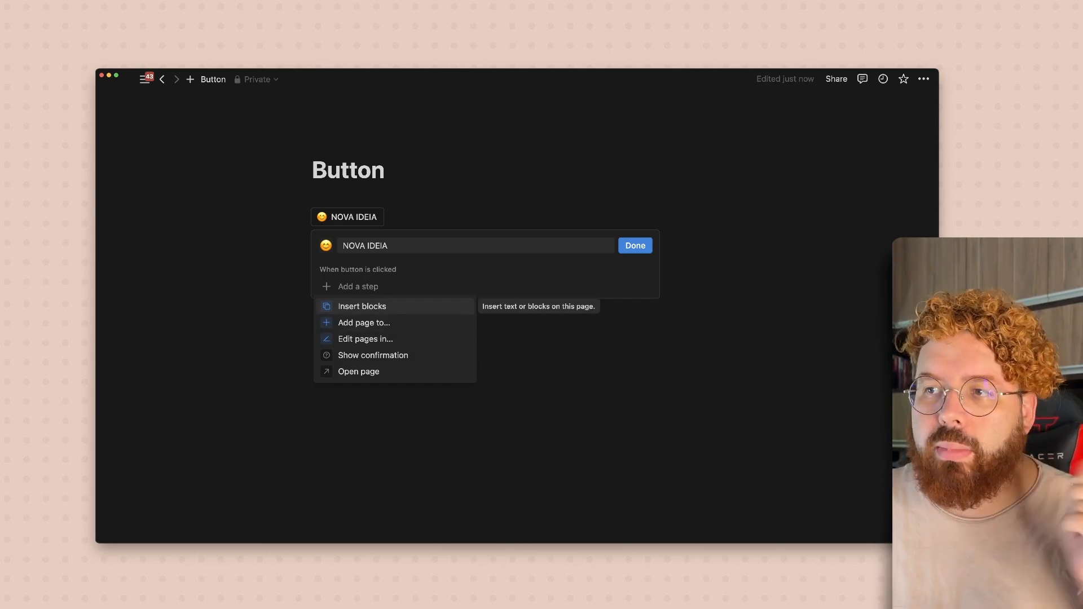
click(364, 323)
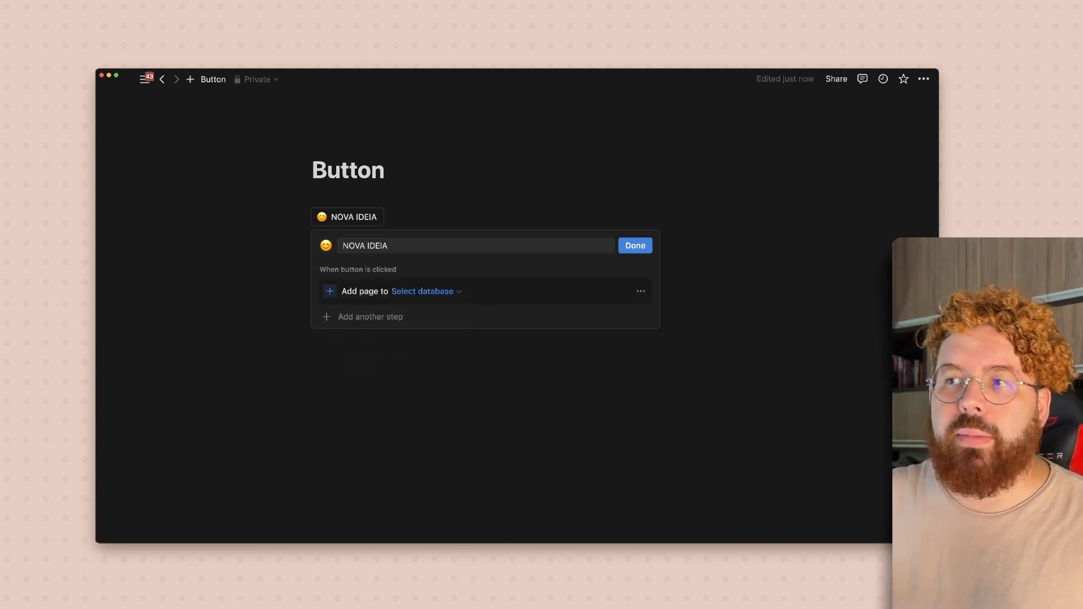
click(423, 292)
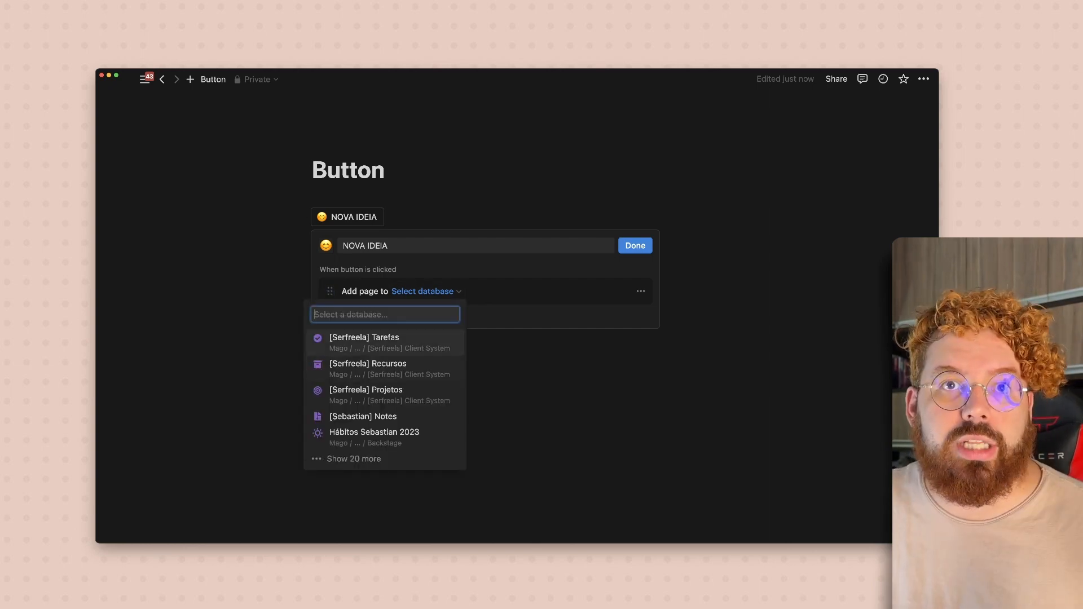
key(Return)
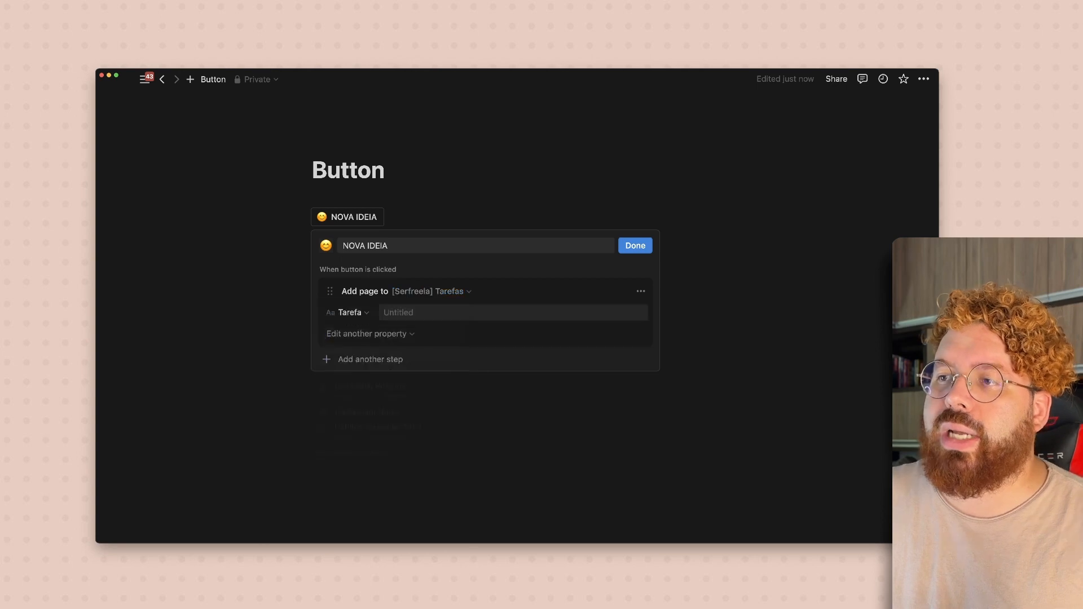
Set the new page's Tarefa title to "Nova tarefa" and add the Responsável property to the step.
click(428, 312)
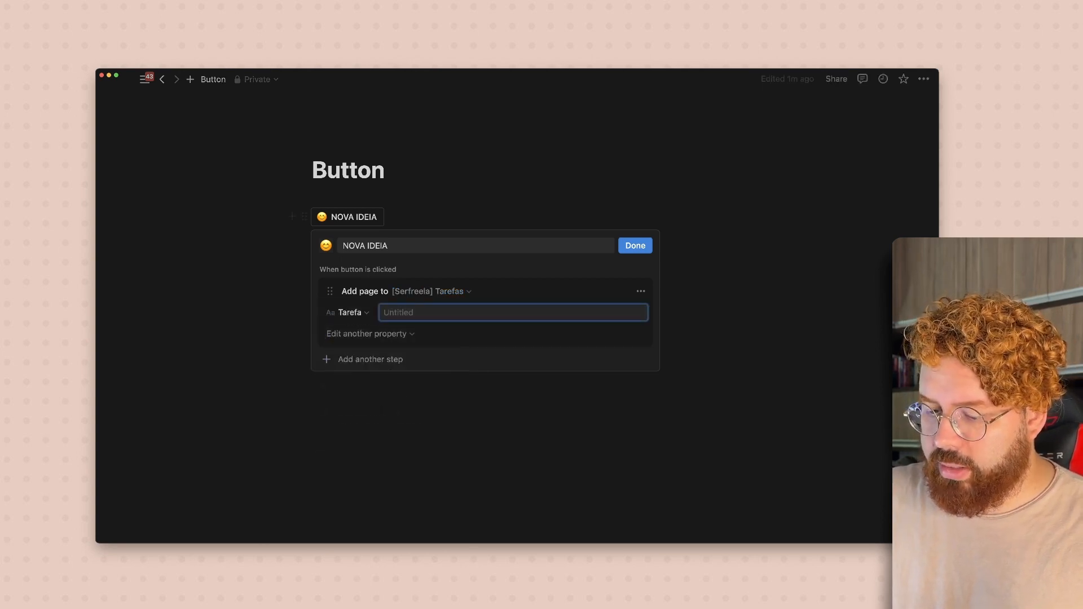
text(Nova tarefa)
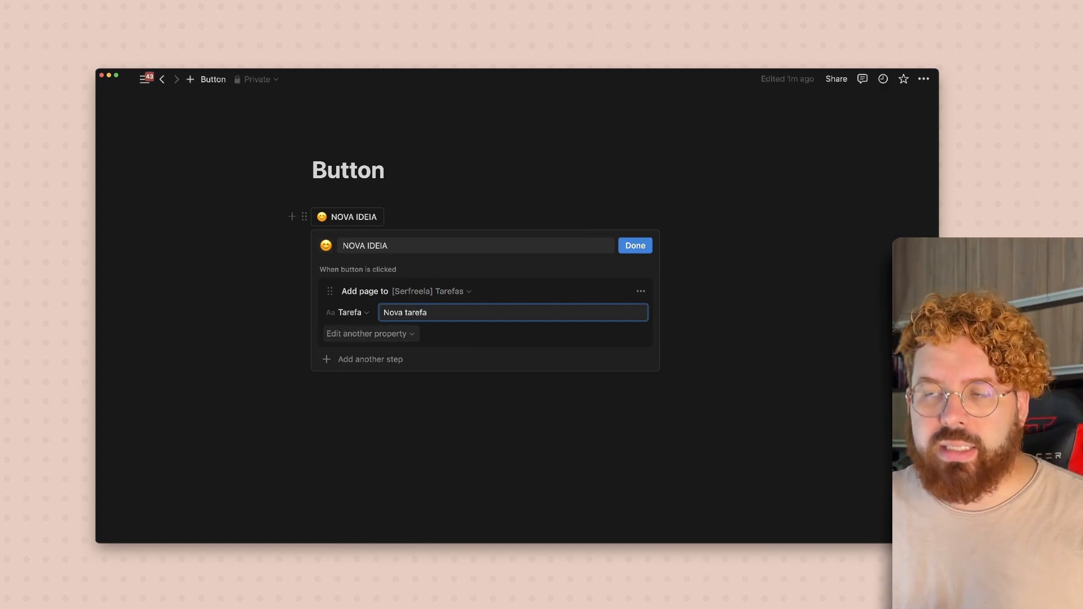
click(370, 333)
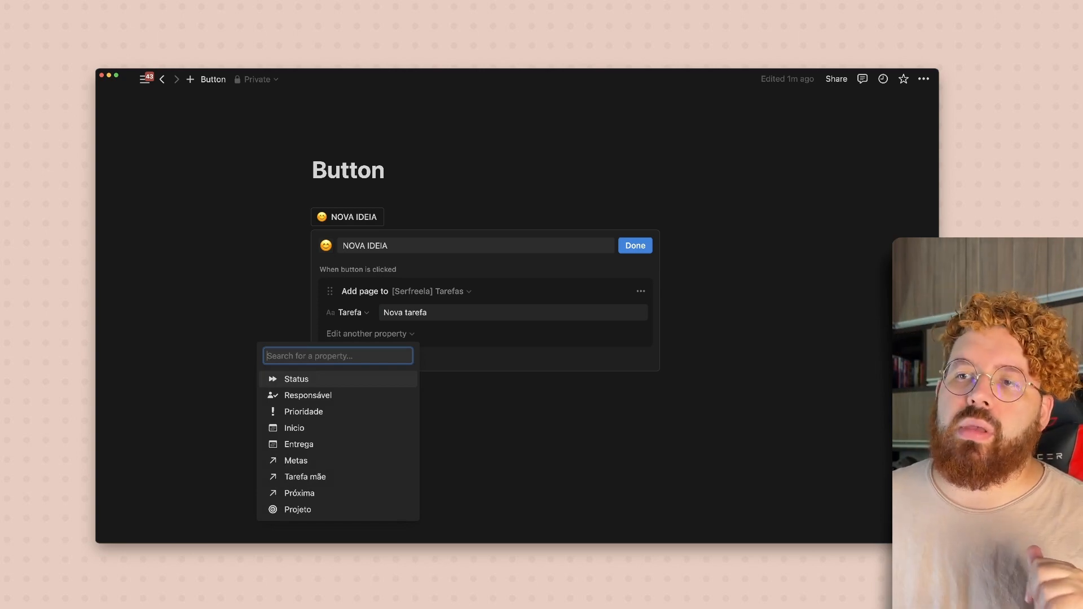
key(Down)
key(Return)
Rename the button to NOVA TAREFA PARA followed by the assignee's first name in capitals.
click(389, 246)
key(super+a)
text(NOVA TAREFA PAR)
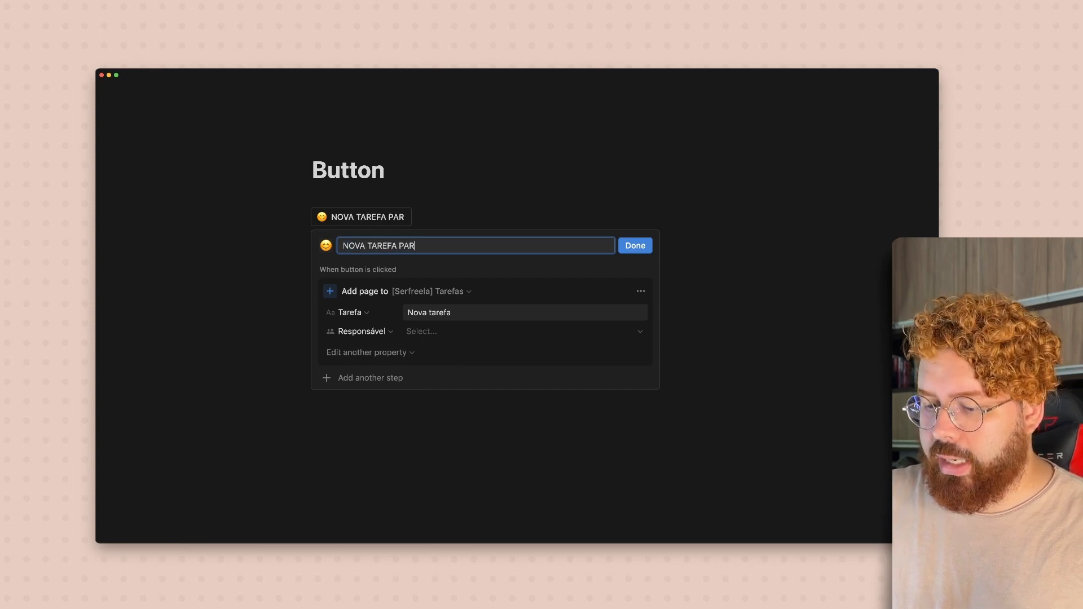
text(A ADRIELLE)
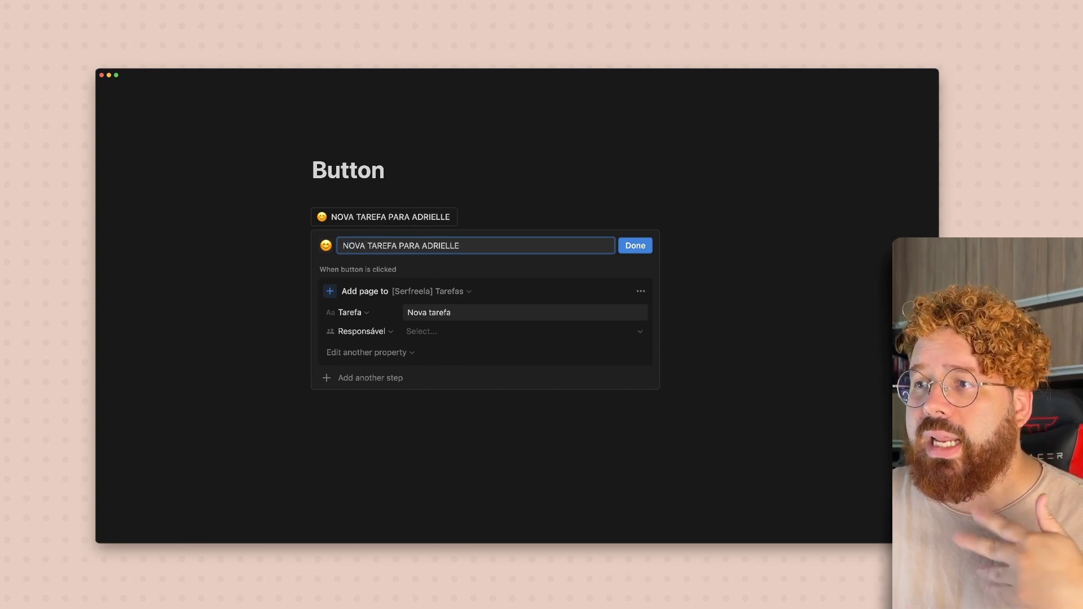
Set the Responsável property to the team member named in the button's label.
click(429, 331)
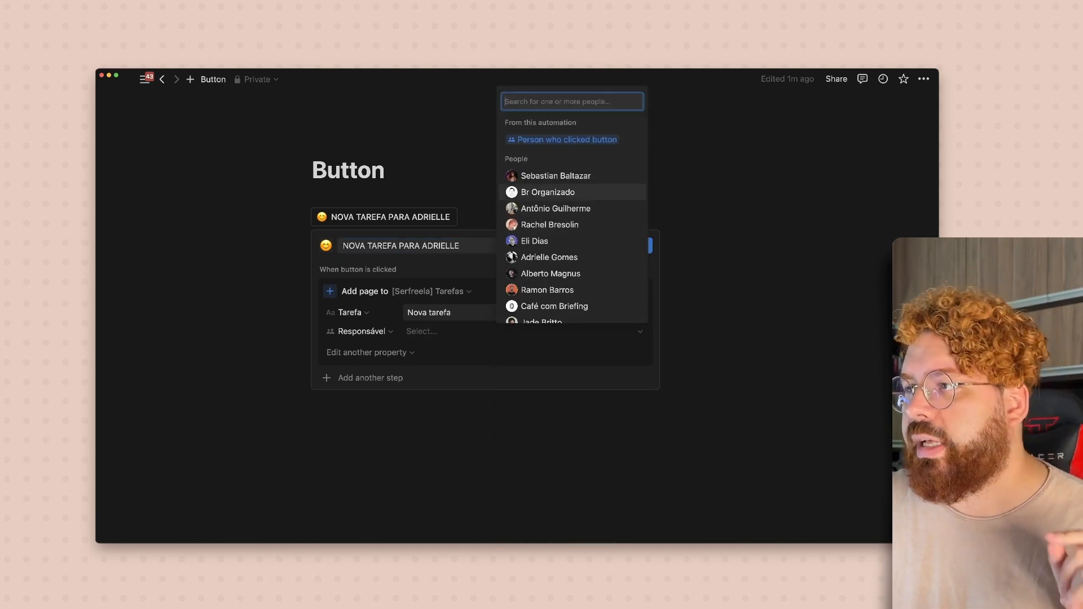
click(549, 257)
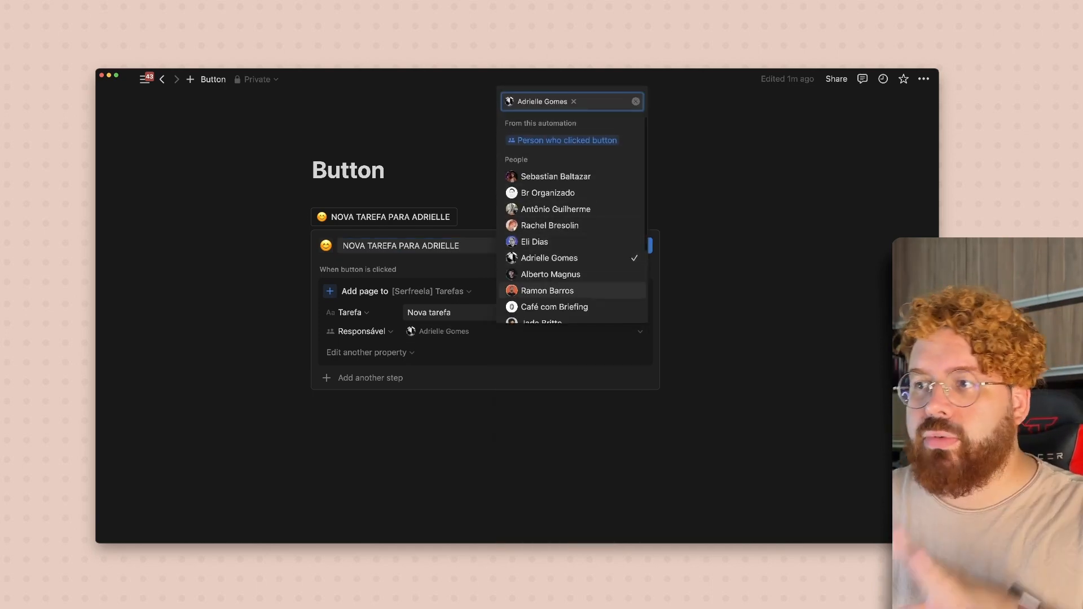
click(361, 332)
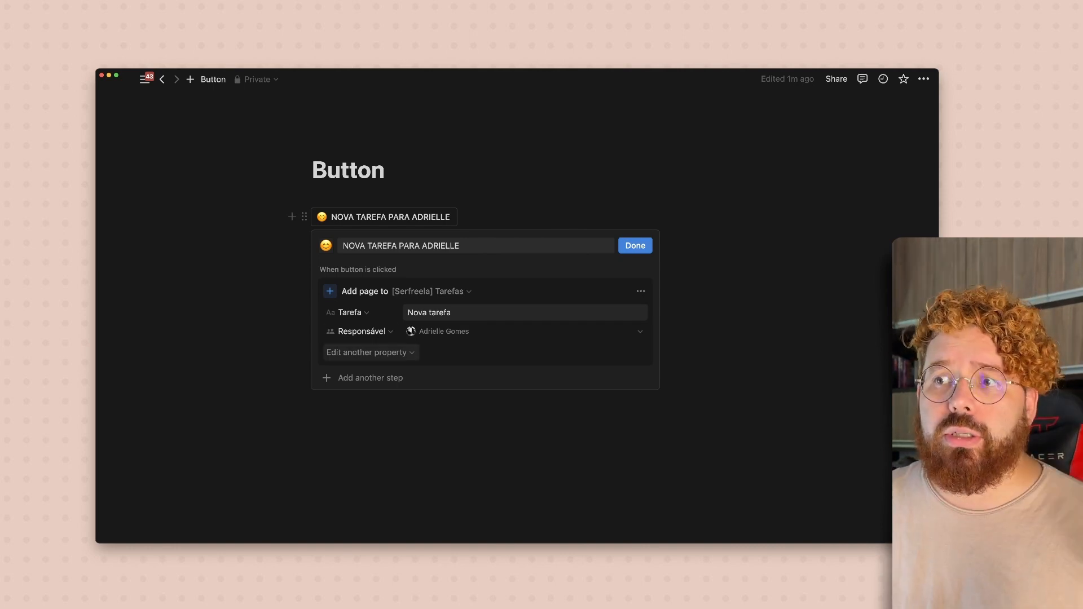
Add the Início property to the Add page to step and set its date to Today.
click(370, 351)
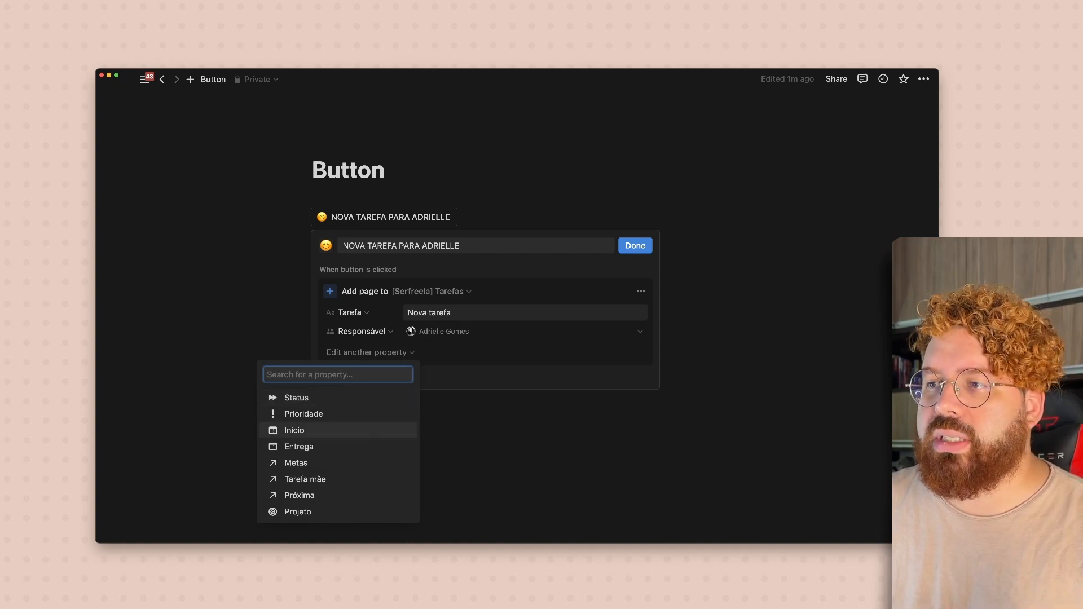
click(294, 430)
click(525, 351)
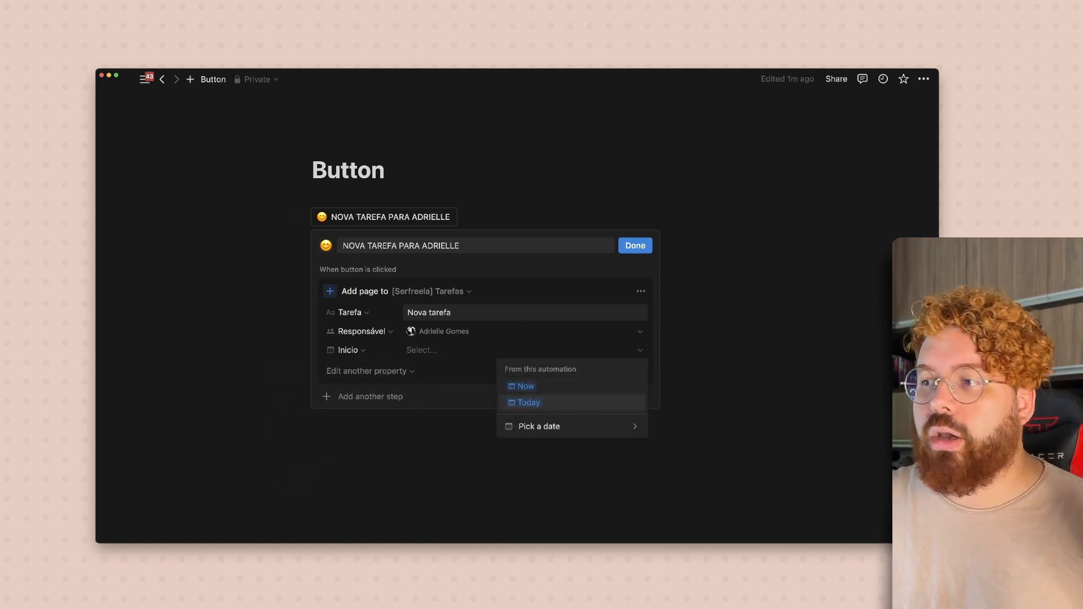
click(571, 426)
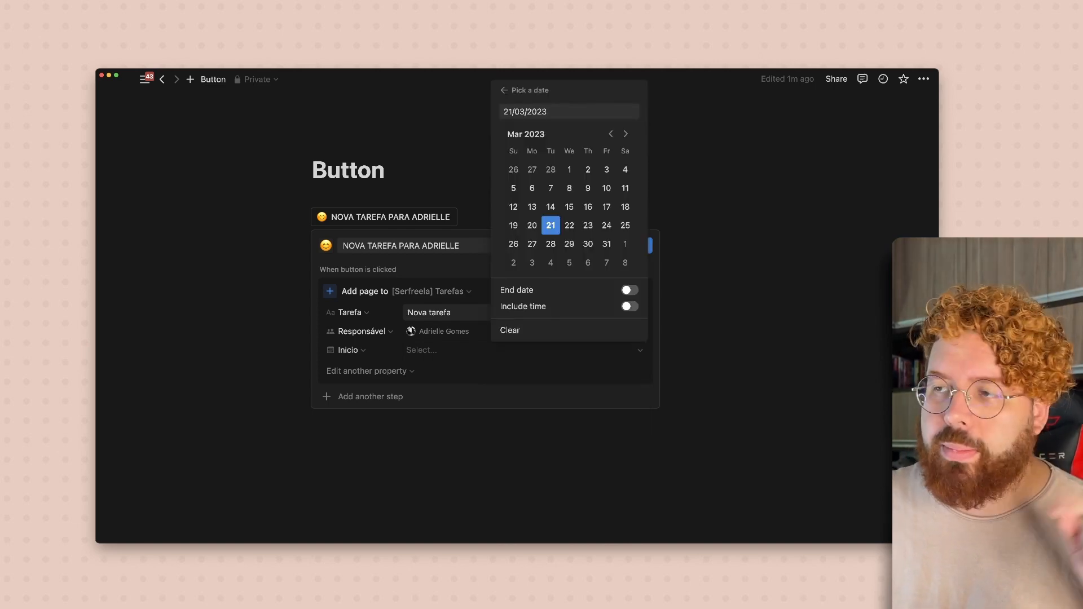
key(Escape)
click(525, 350)
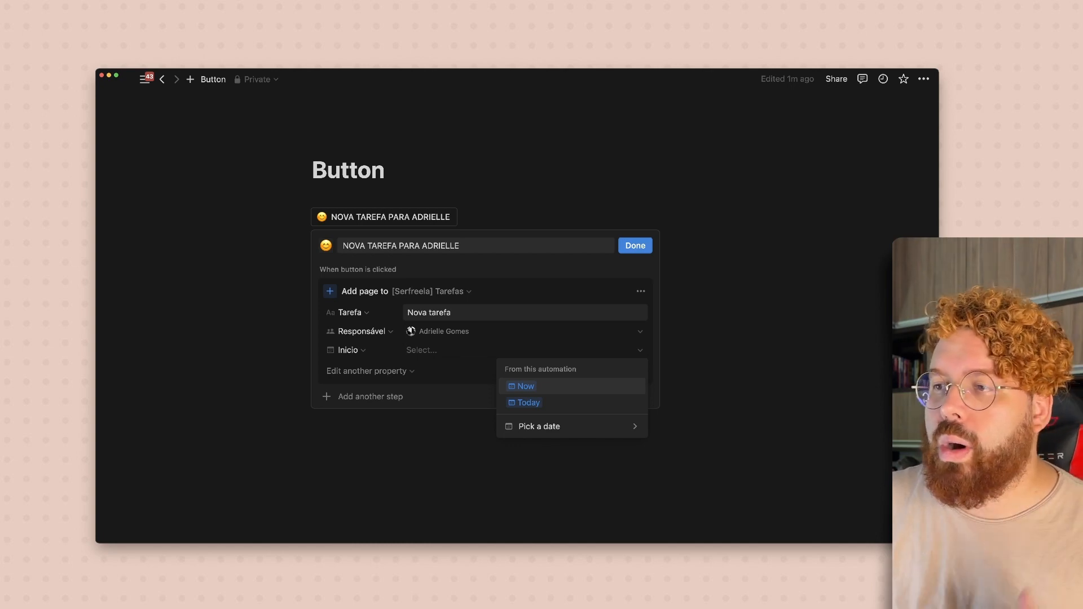
click(361, 354)
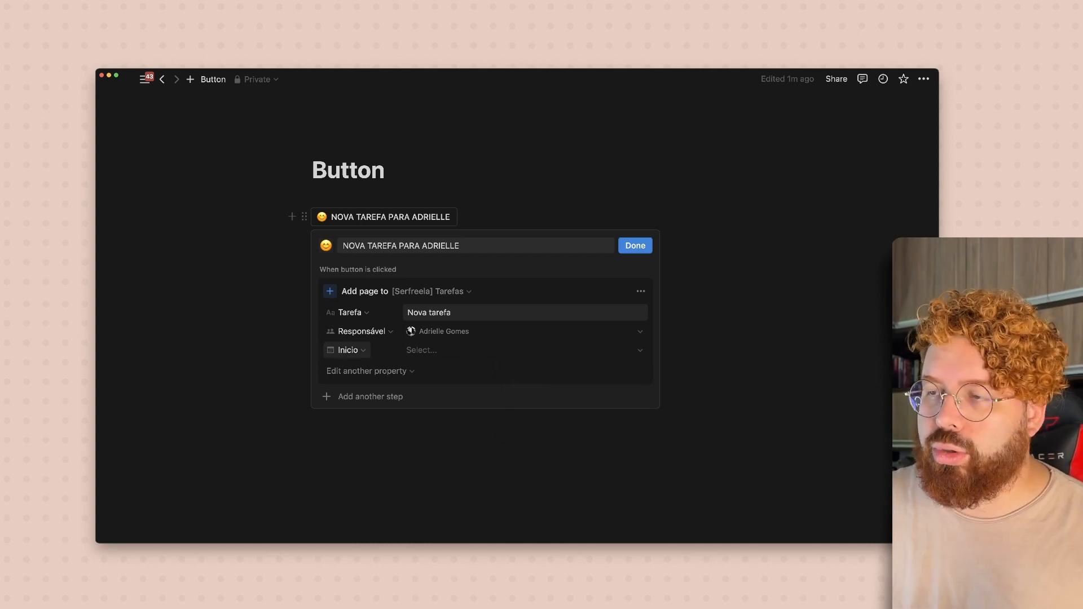
click(508, 350)
click(528, 402)
Add the Prioridade property to the Add page to step and set it to Alta.
click(367, 371)
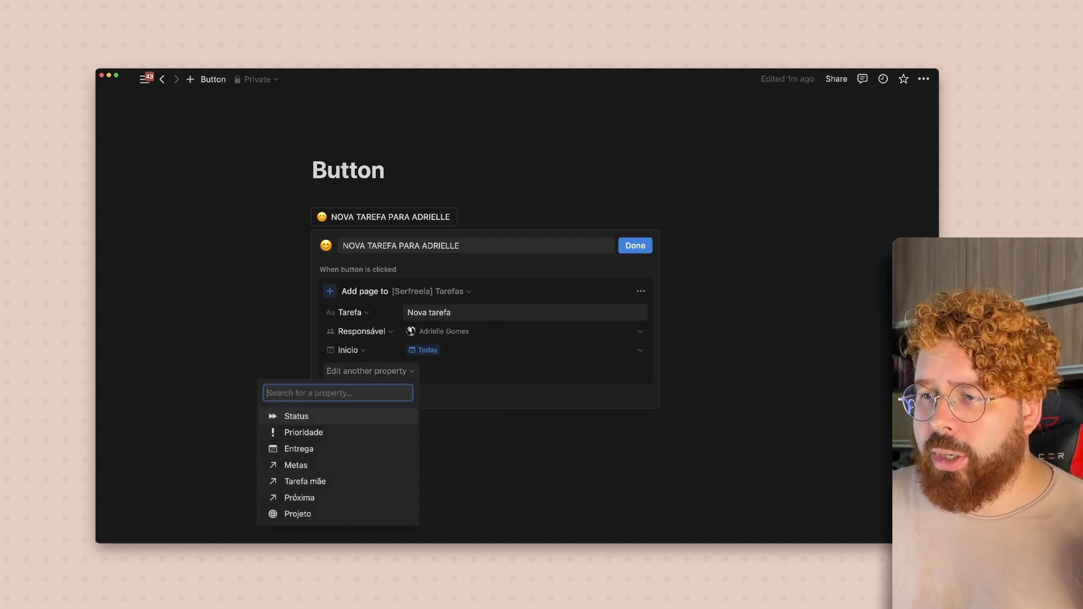
key(Return)
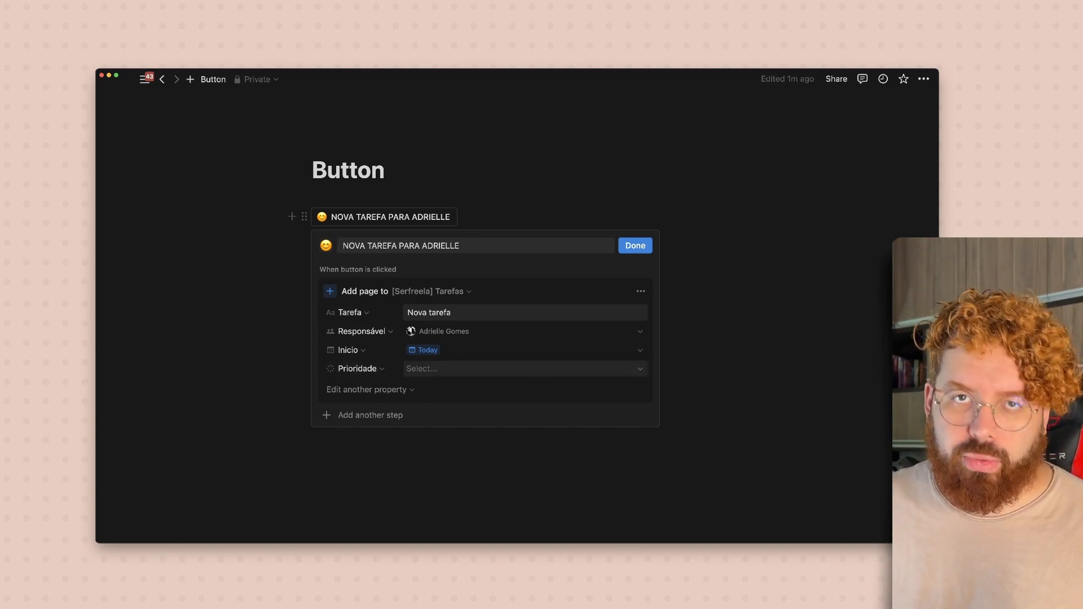
click(525, 369)
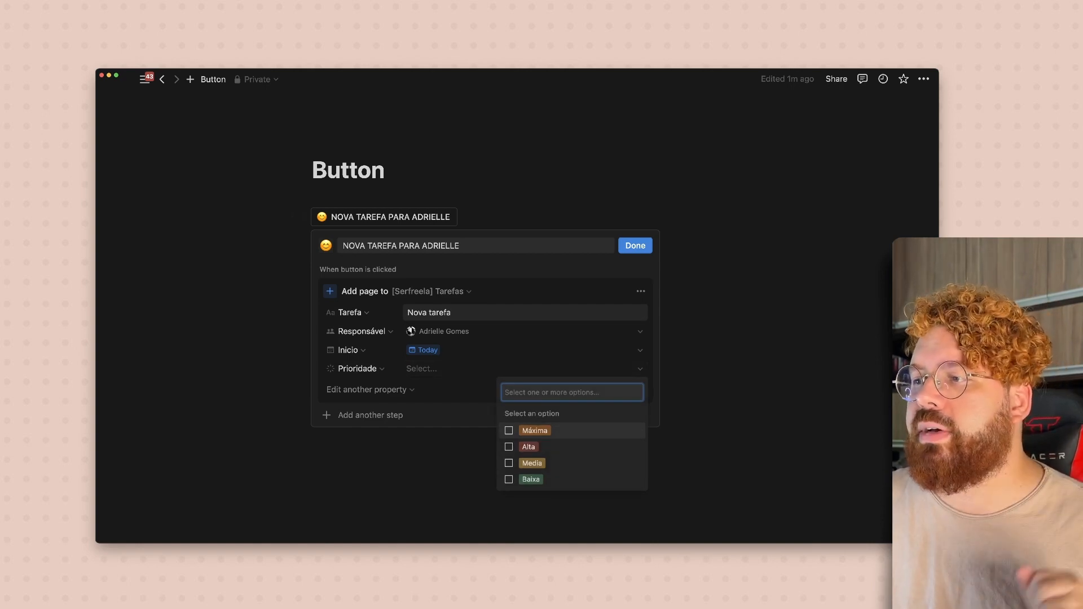
click(529, 447)
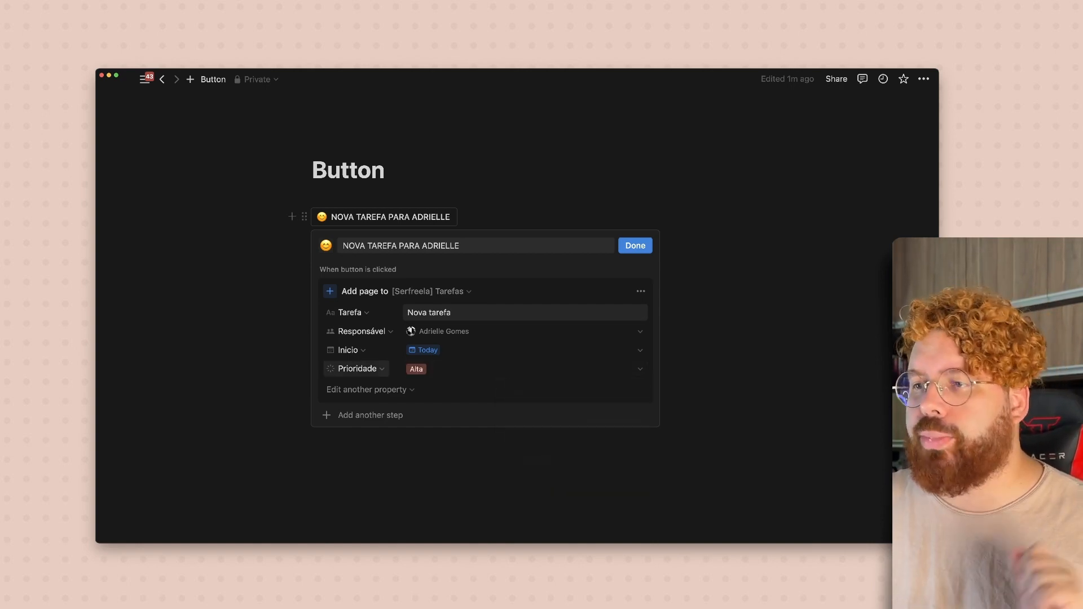
Add the Projeto property to the Add page to step.
click(367, 389)
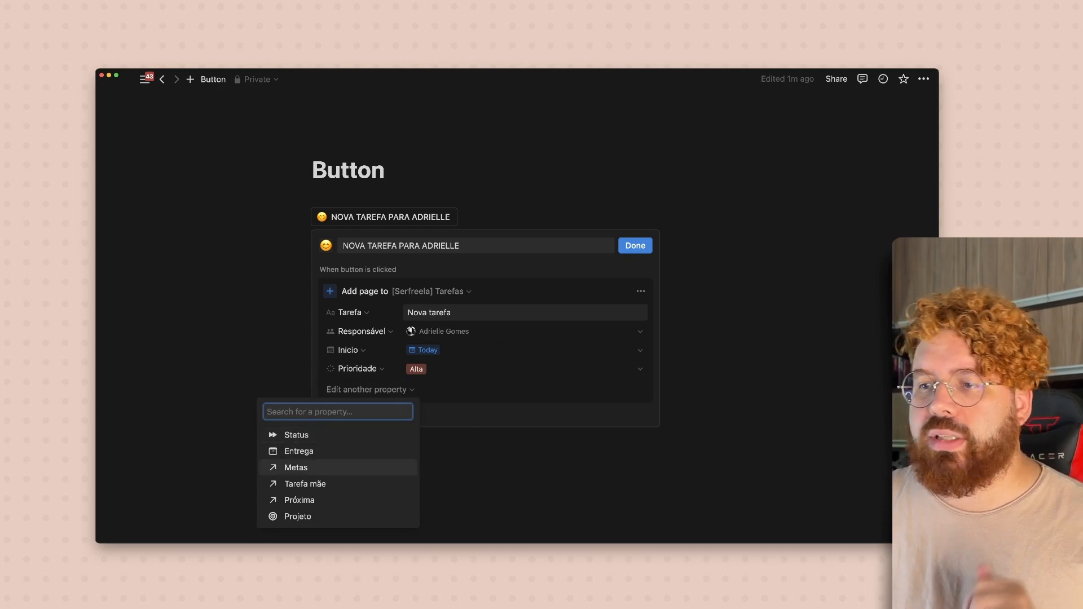
key(Return)
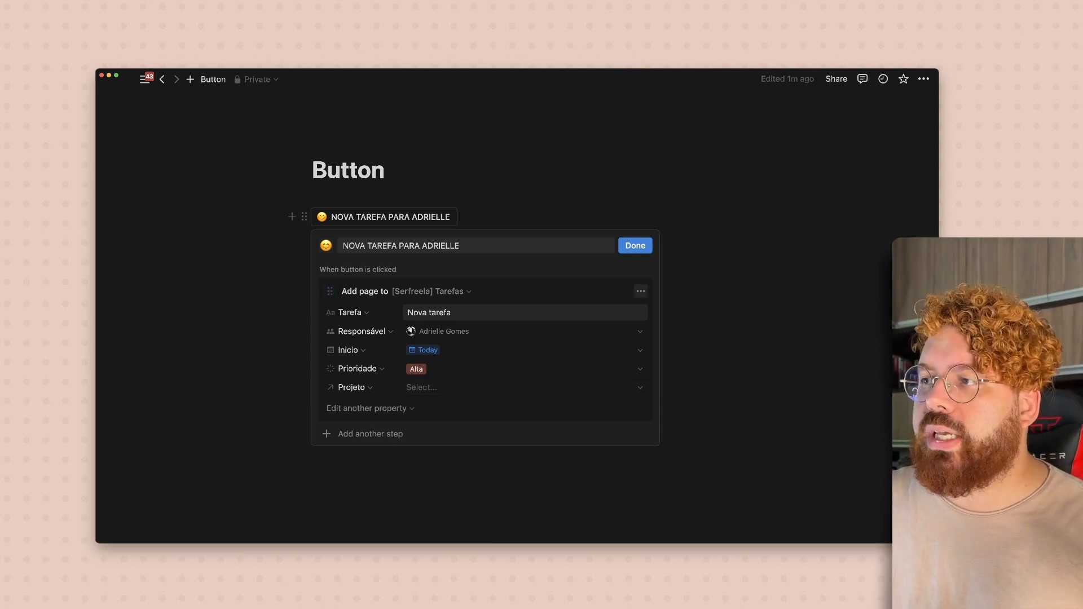
click(641, 291)
key(Escape)
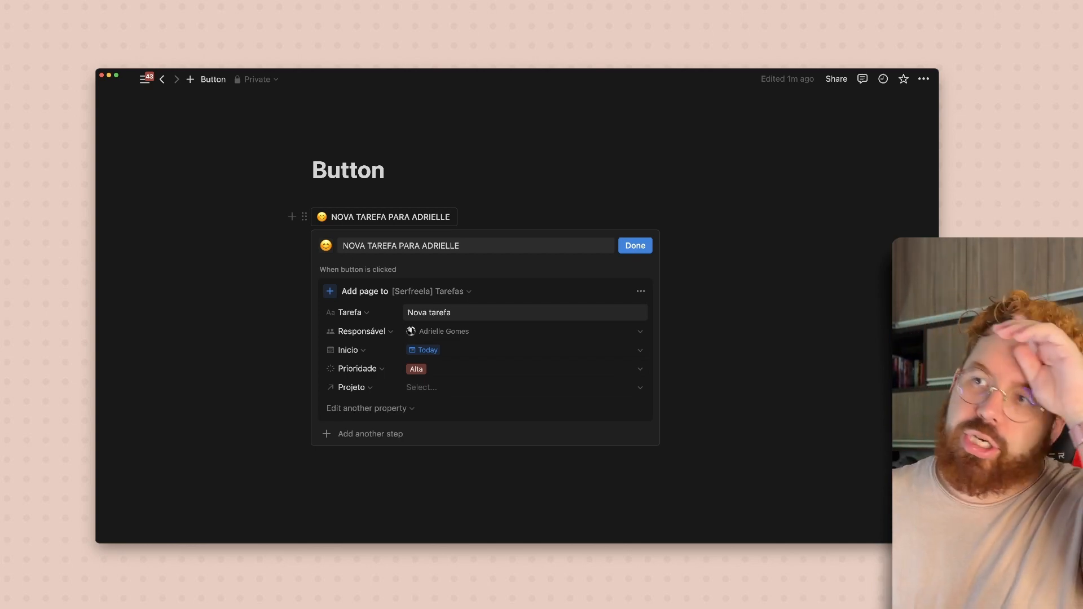
Rename the button to "GERAR TAREFAS DE PROJET WEB".
triple_click(382, 246)
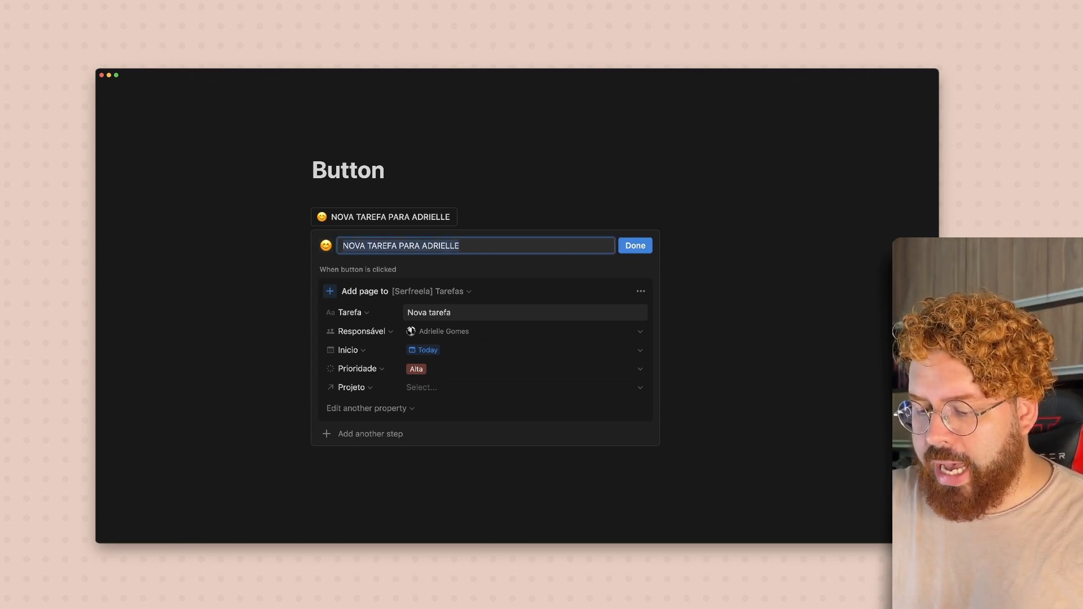
text(GERAR TAREFAS DE PROJETYO)
key(BackSpace)
key(BackSpace)
text(WEB)
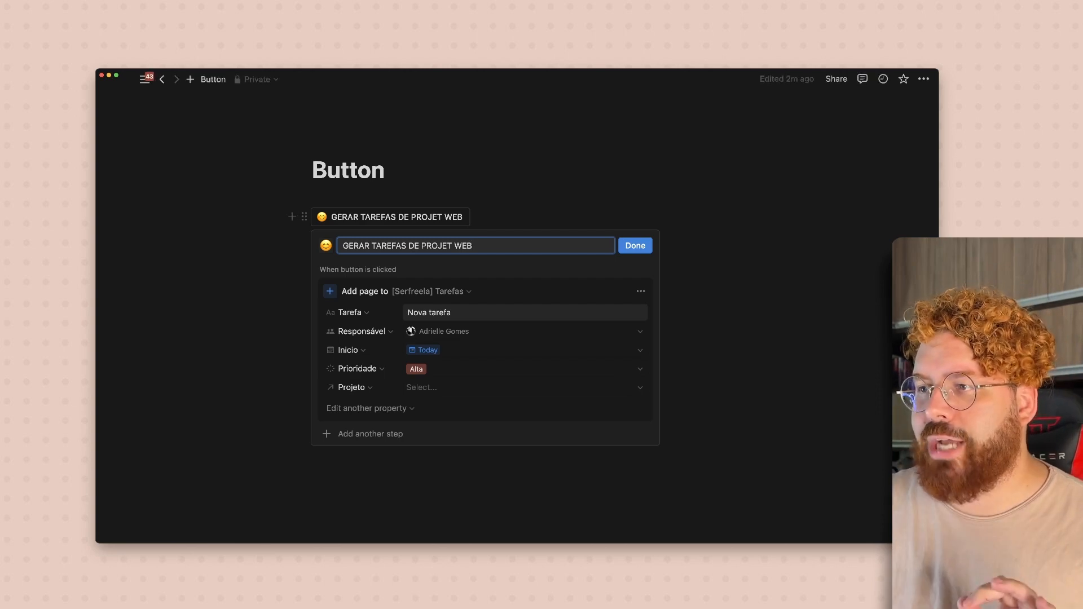
Link the Projeto property to the "[MN] Mago do Marketing" page.
click(524, 387)
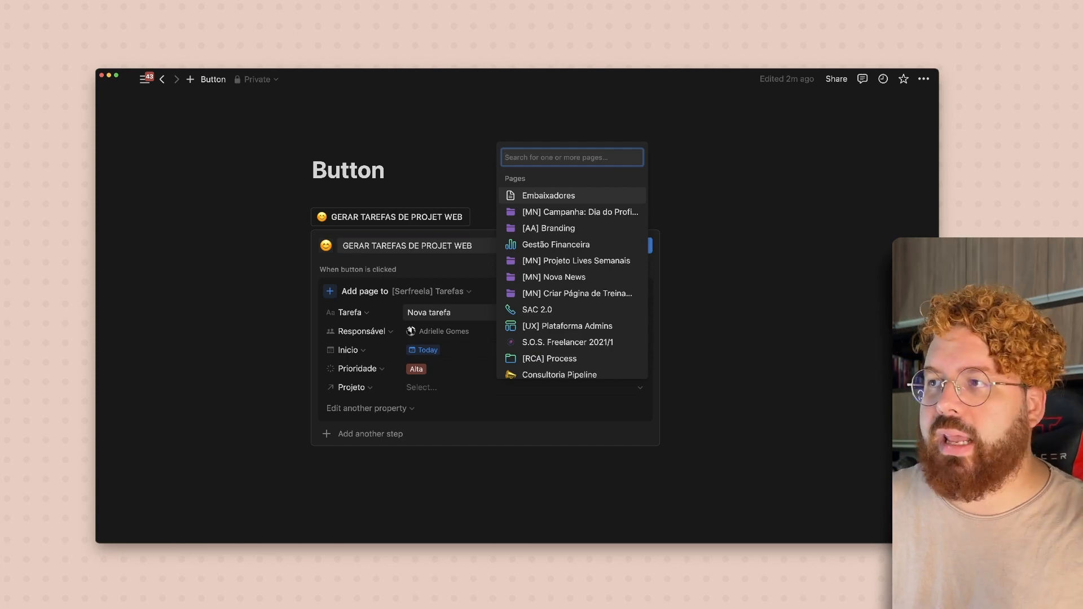
text(mago)
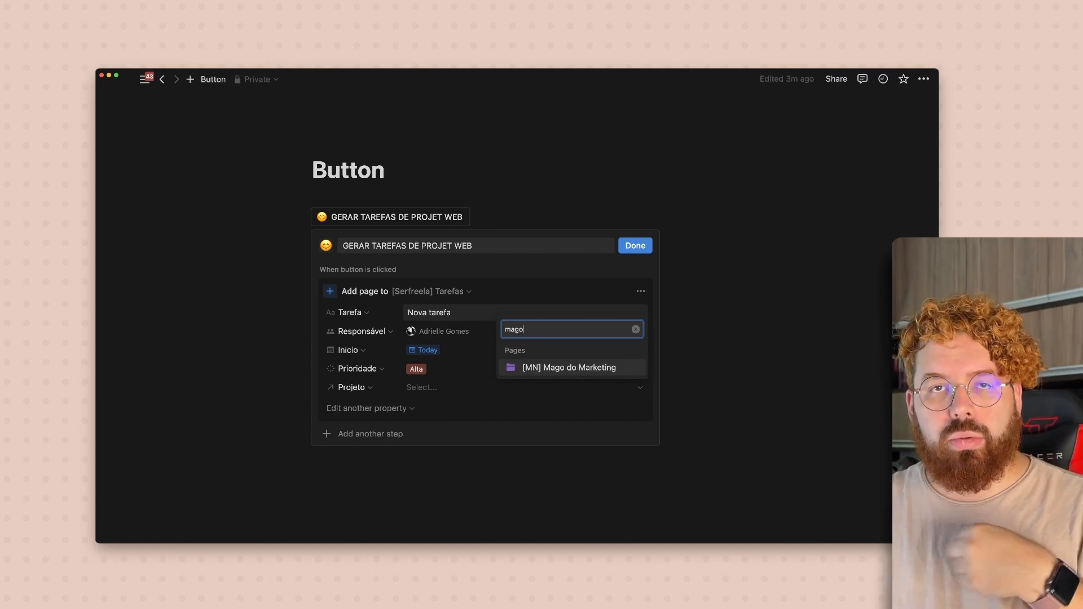
key(Return)
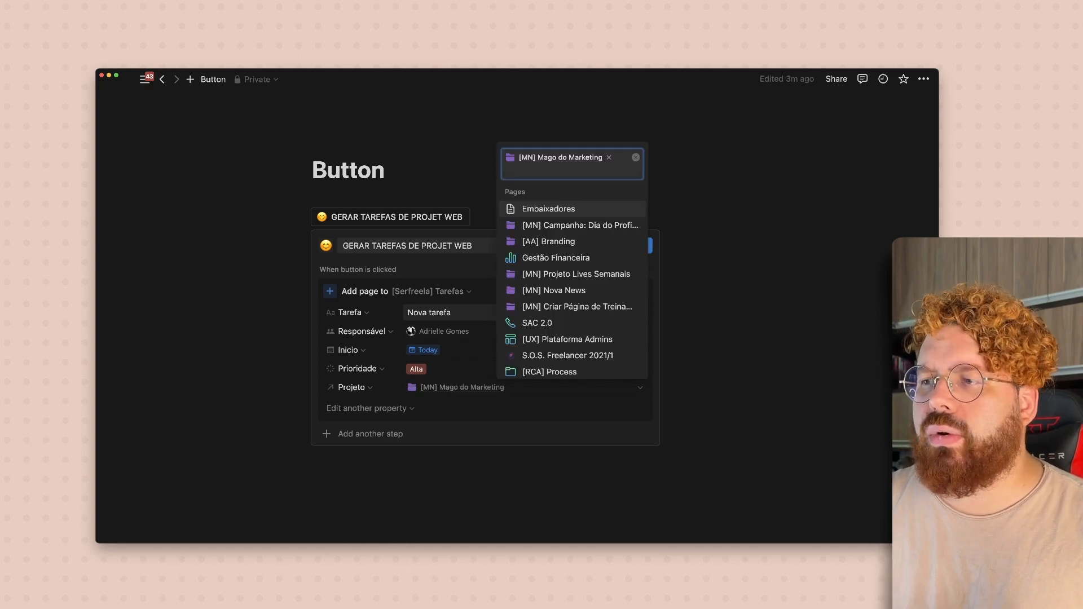
key(Escape)
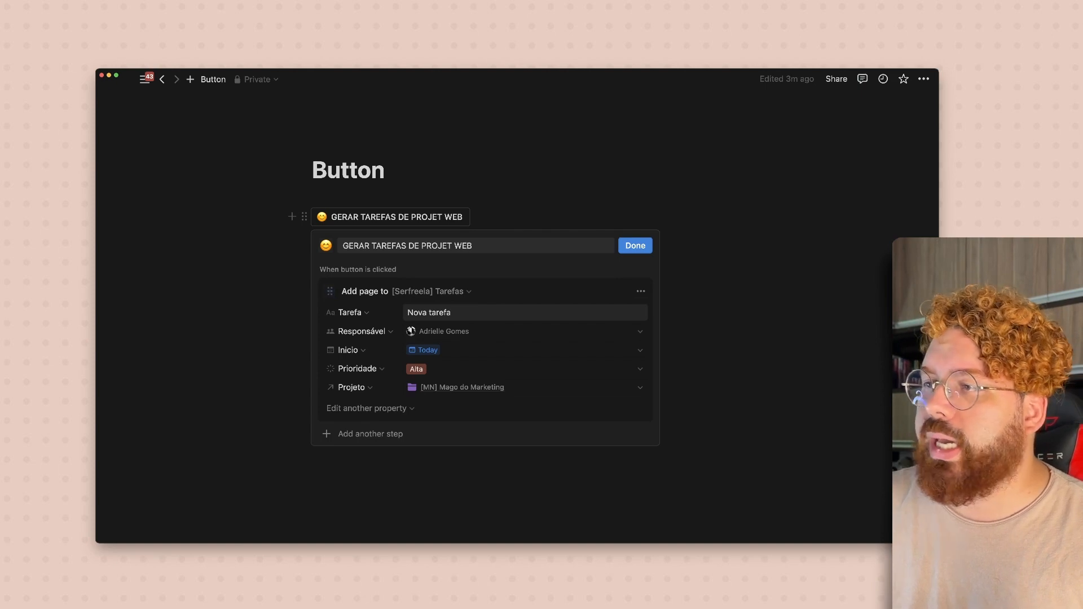
Change the new page's Tarefa title to "Onboarding".
click(454, 312)
key(super+a)
text(Onboarding)
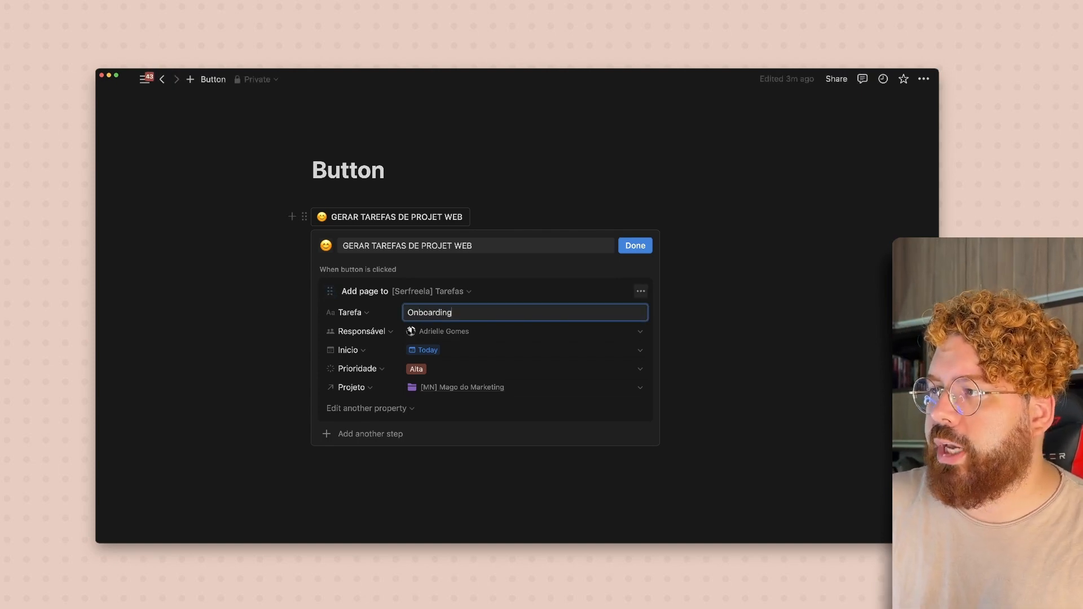
Duplicate the Onboarding step below itself and title the copy's Tarefa "Cobrar cliente".
click(641, 291)
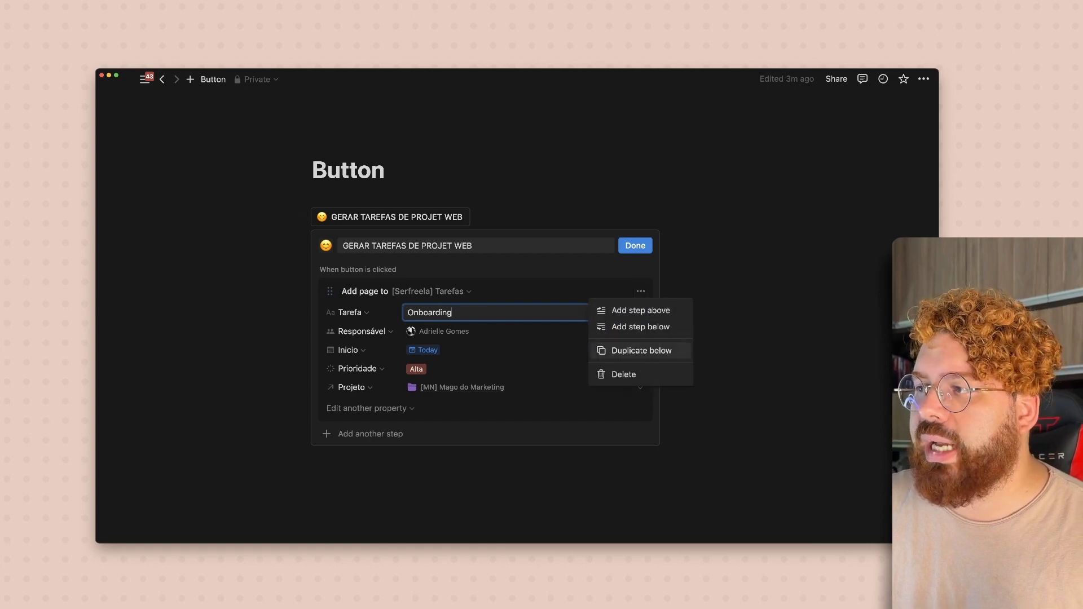
click(641, 351)
scroll(485, 367, down, 2)
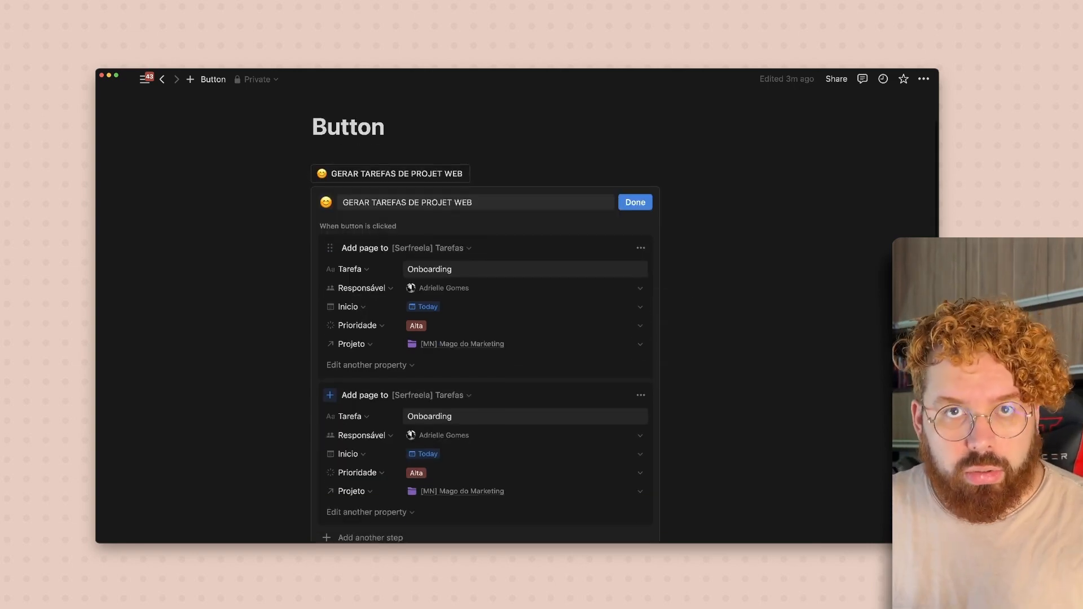
scroll(485, 367, down, 1)
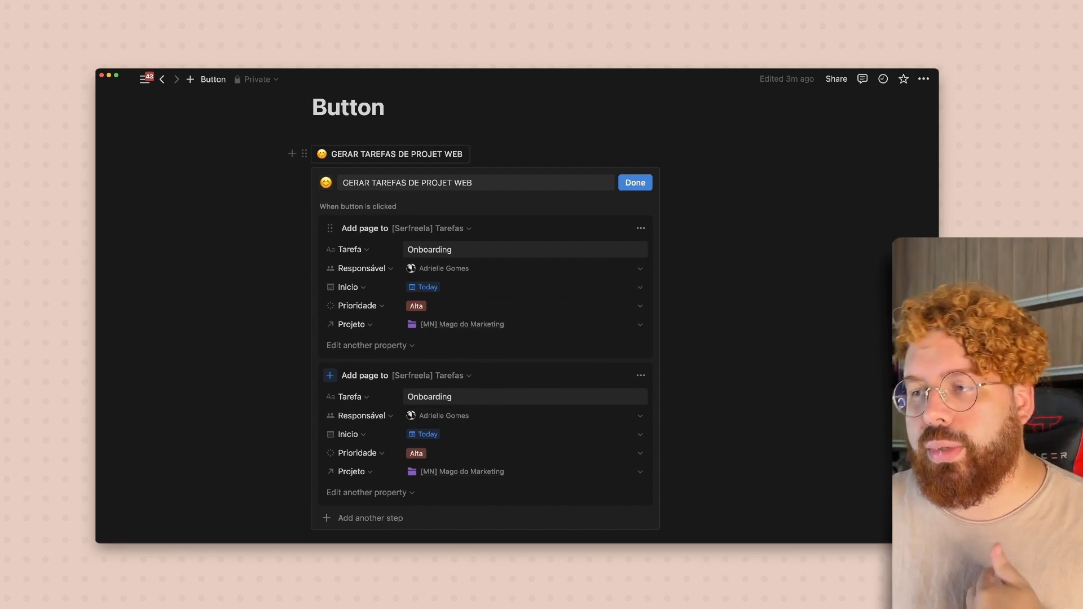
click(485, 396)
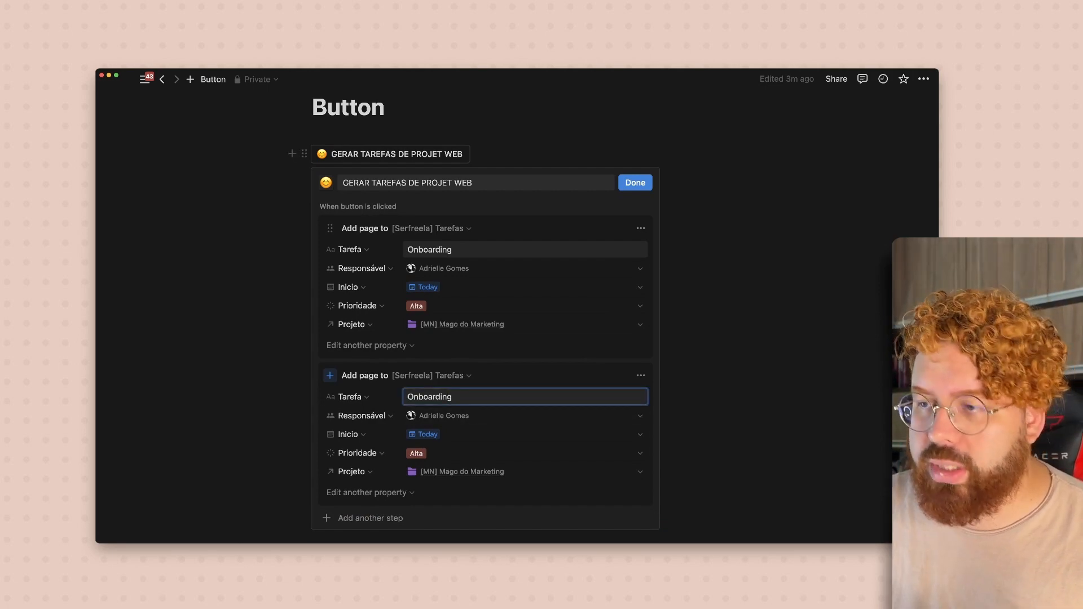
key(super+a)
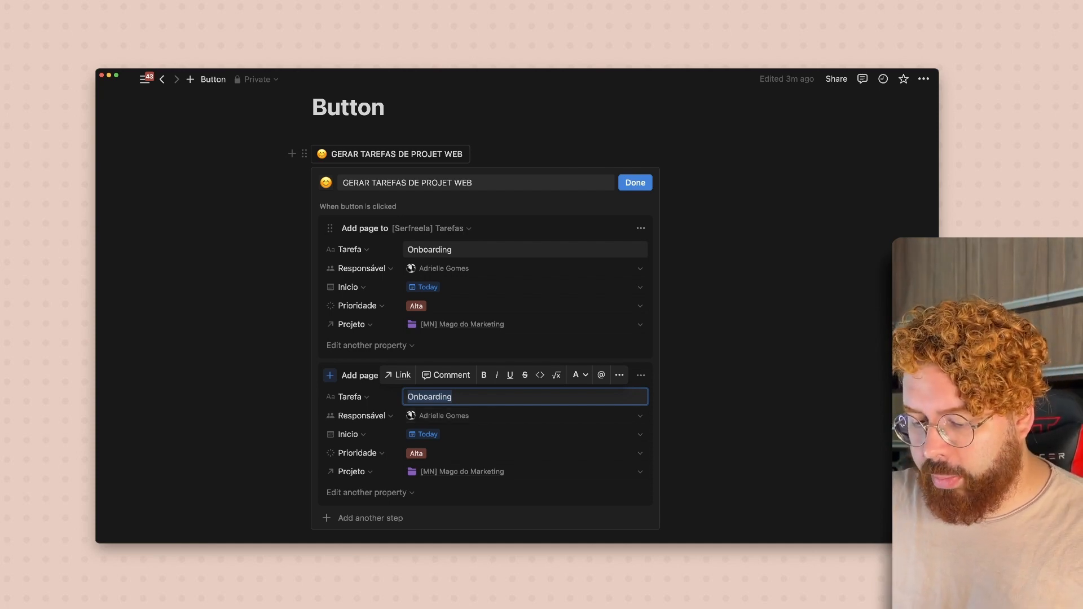
text(Co)
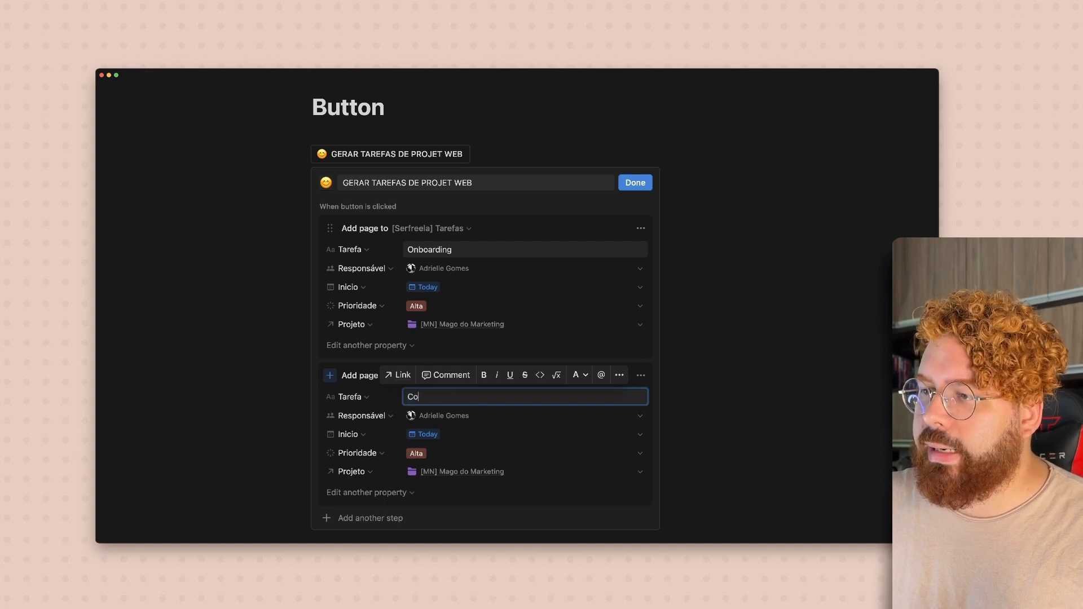
text(brar cliente)
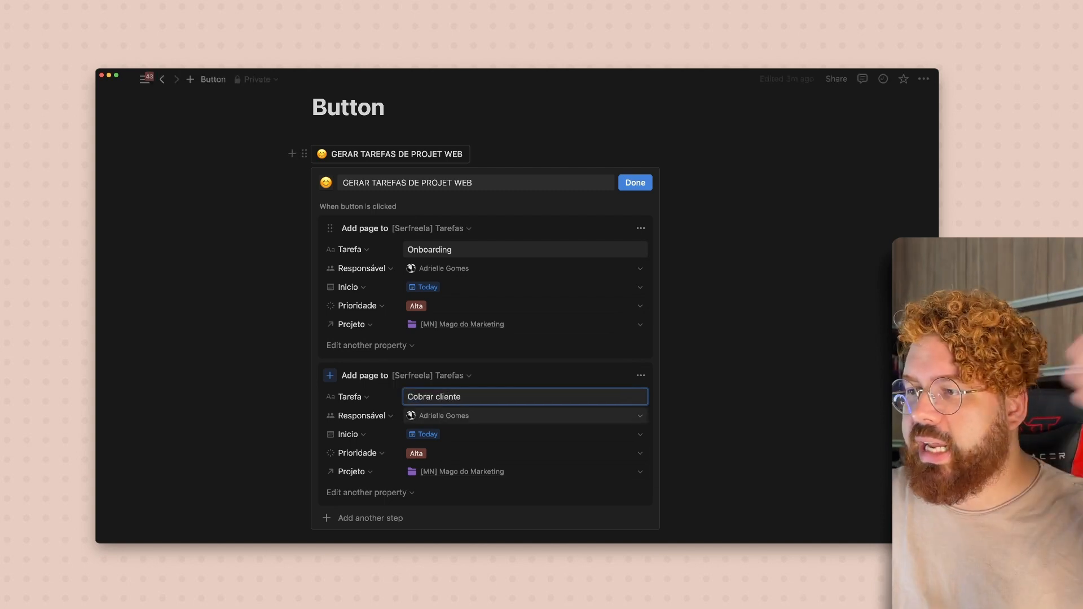
Set the Cobrar cliente step's Responsável to Person who clicked button and finish editing the button.
click(542, 416)
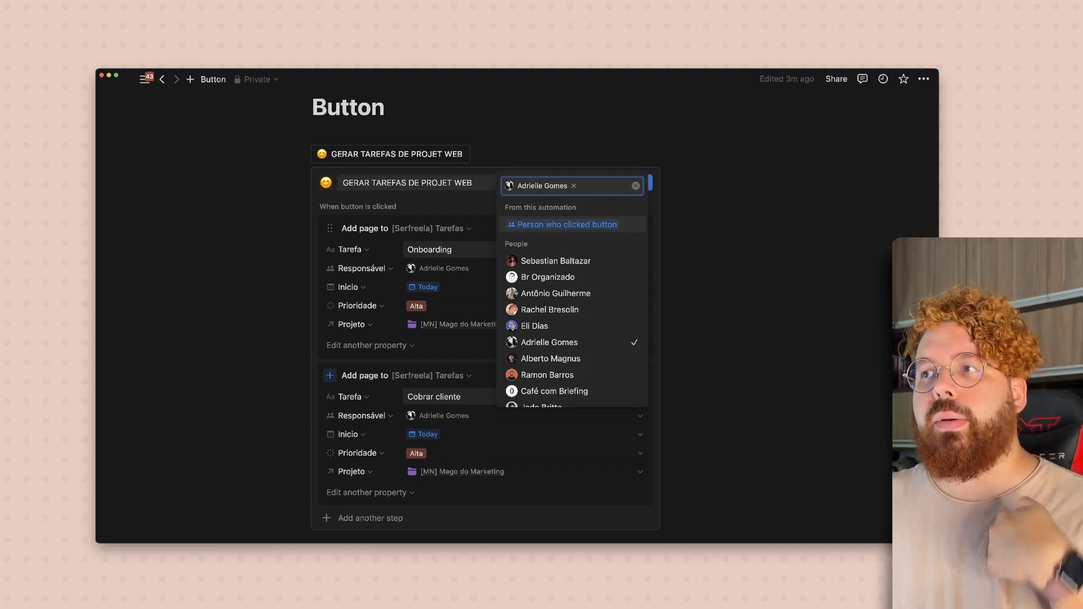
click(566, 225)
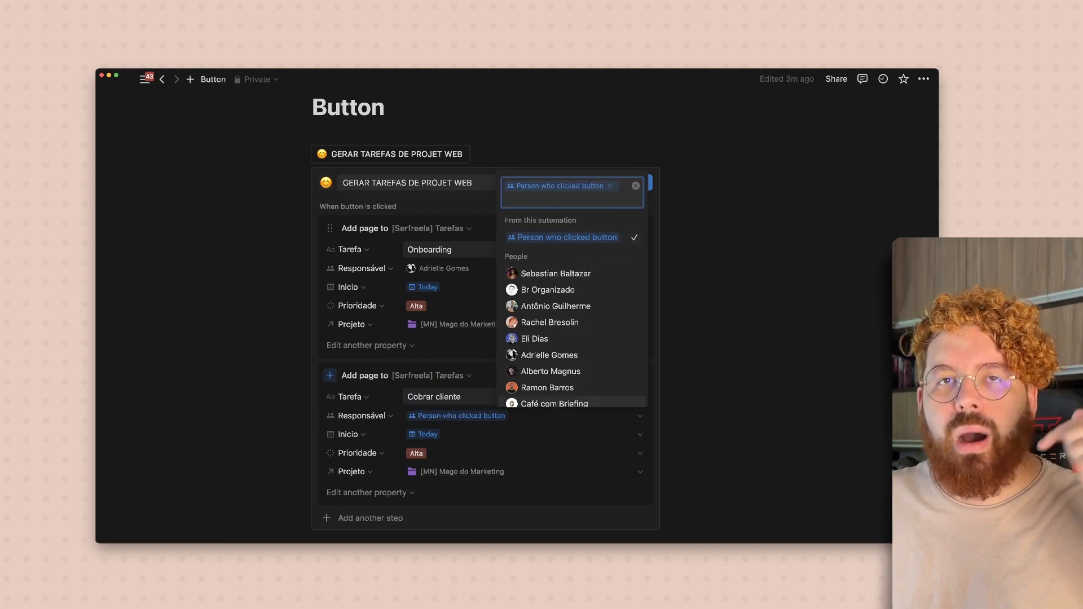
key(Escape)
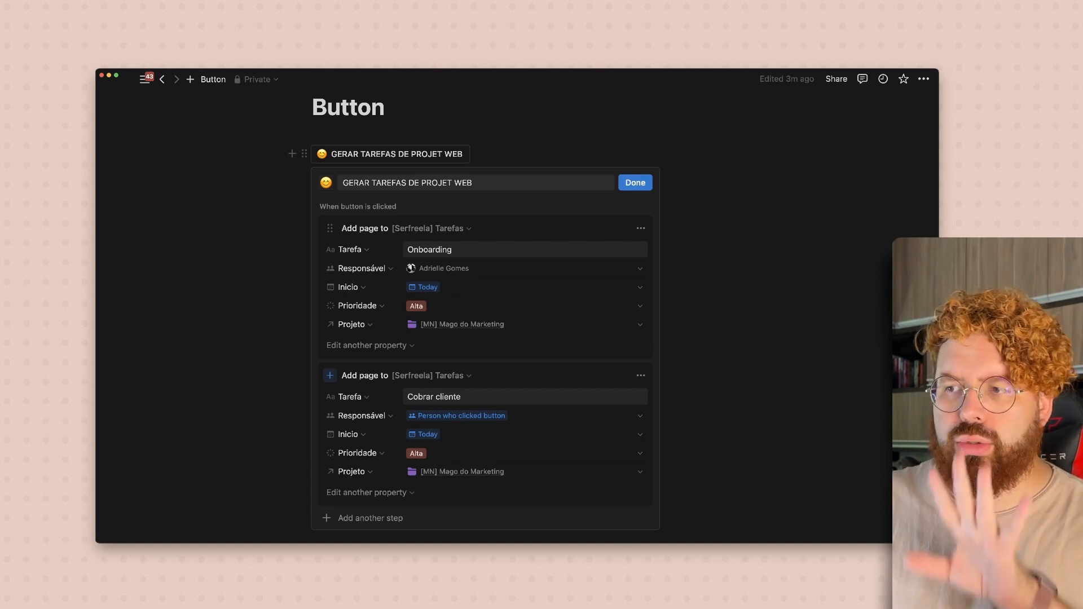
click(636, 183)
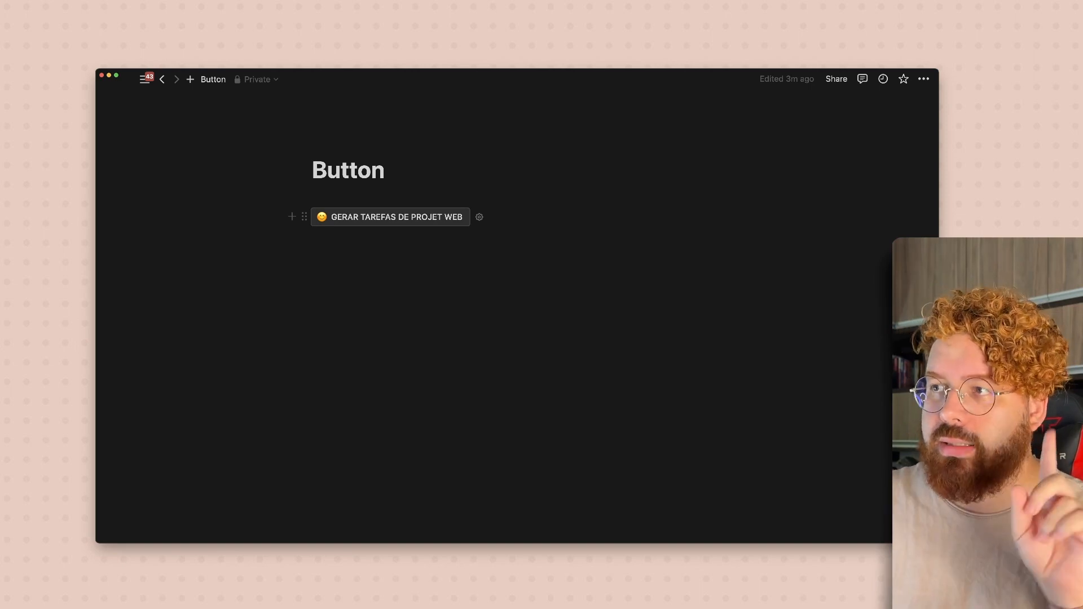
Reopen the button's settings and add an Edit pages in step after the Cobrar cliente step, without choosing a database.
click(479, 216)
scroll(485, 315, down, 3)
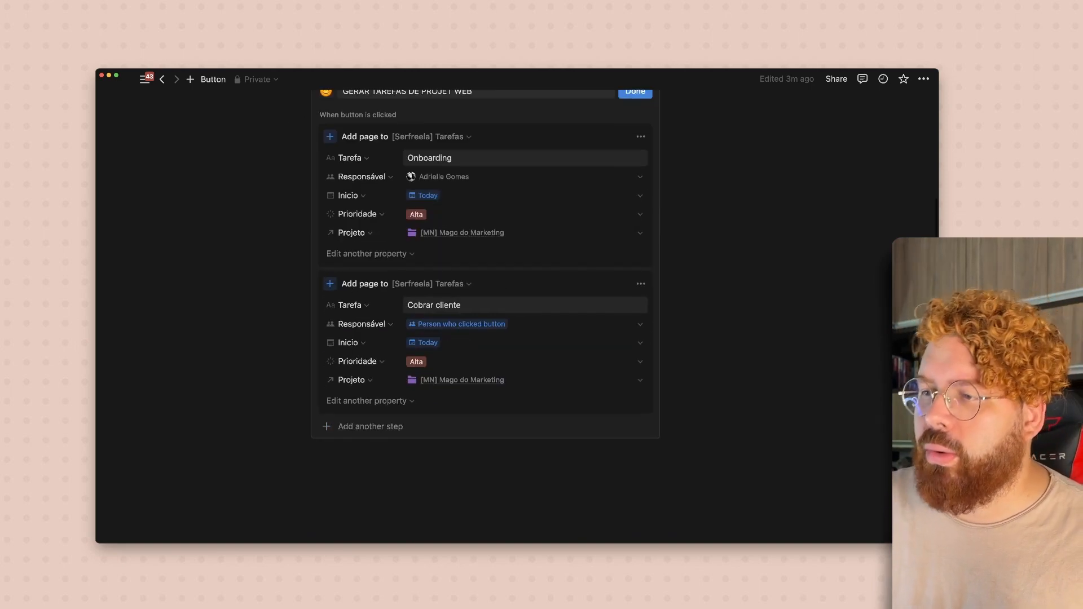
click(370, 427)
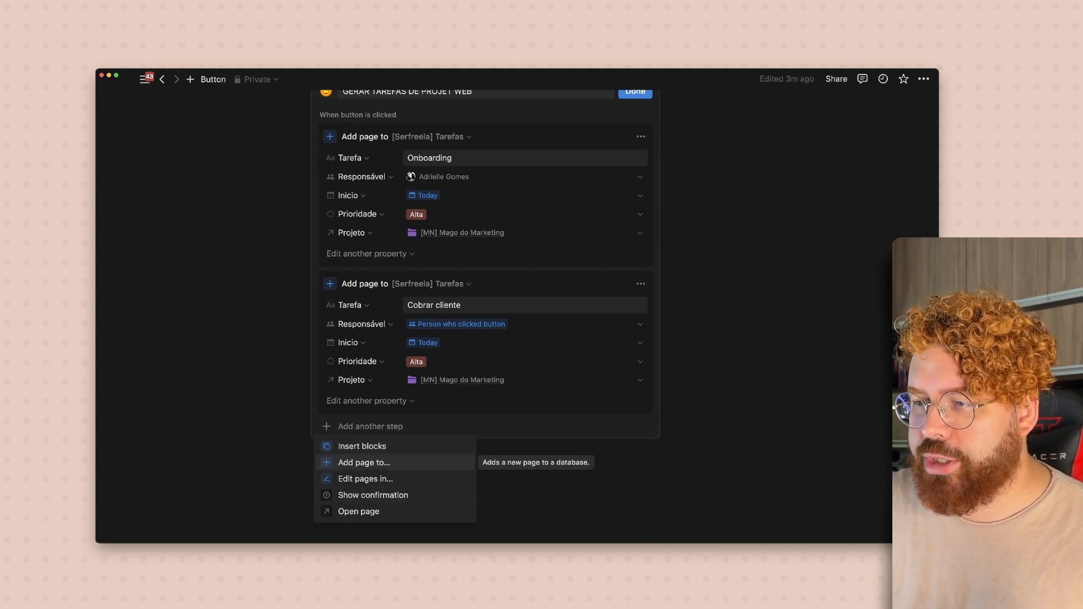
click(366, 479)
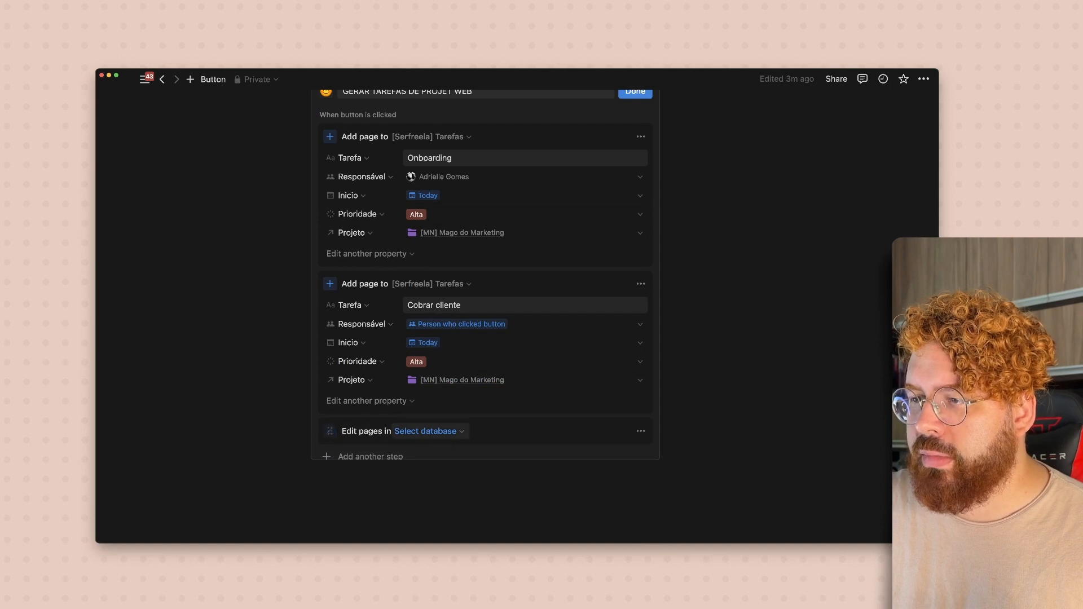
key(Escape)
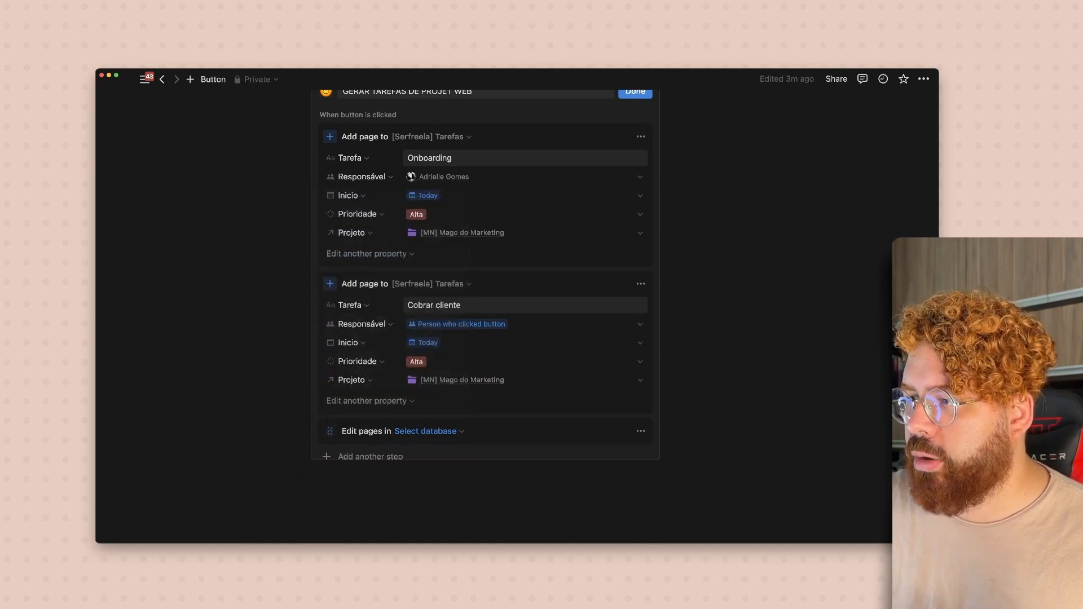
Delete the Edit pages in step from the button's actions and finish editing the button.
click(641, 431)
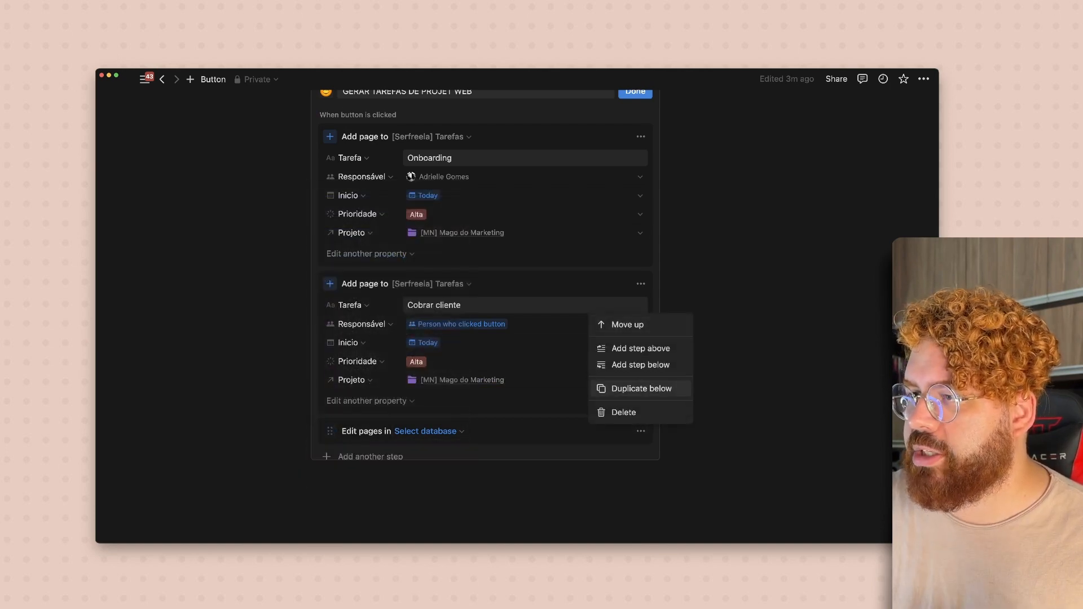
click(623, 412)
scroll(485, 304, up, 3)
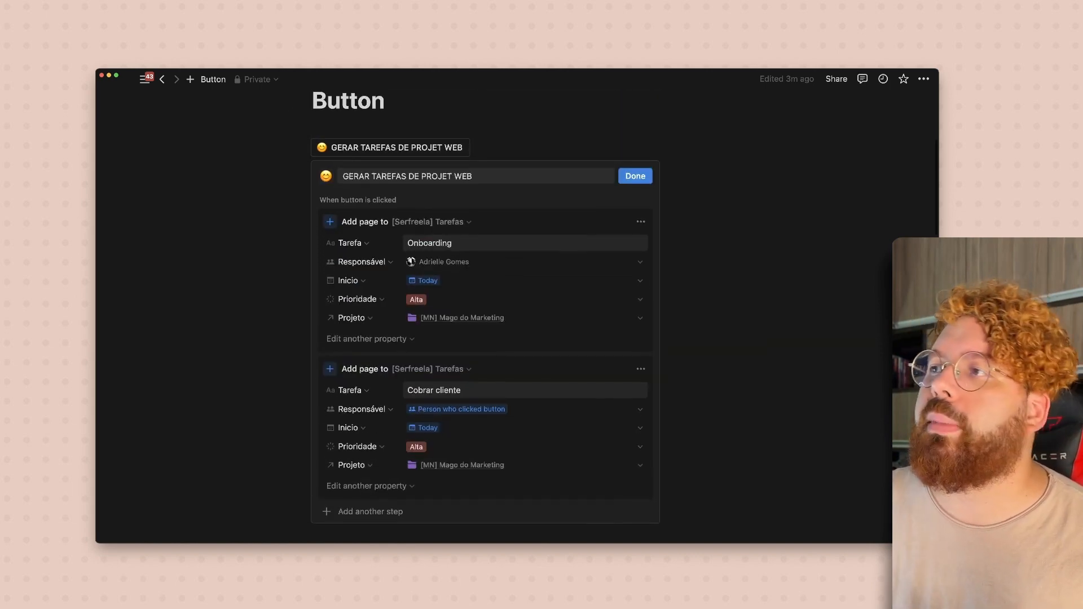
click(635, 180)
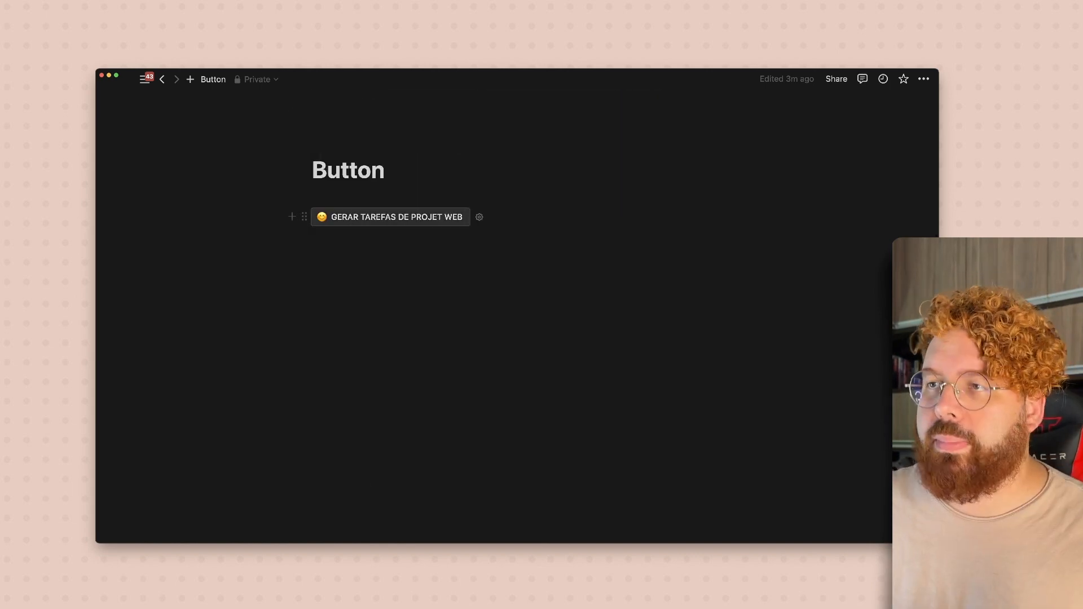
Run the GERAR TAREFAS DE PROJET WEB button and open the Tarefas page in the Mago teamspace.
click(390, 217)
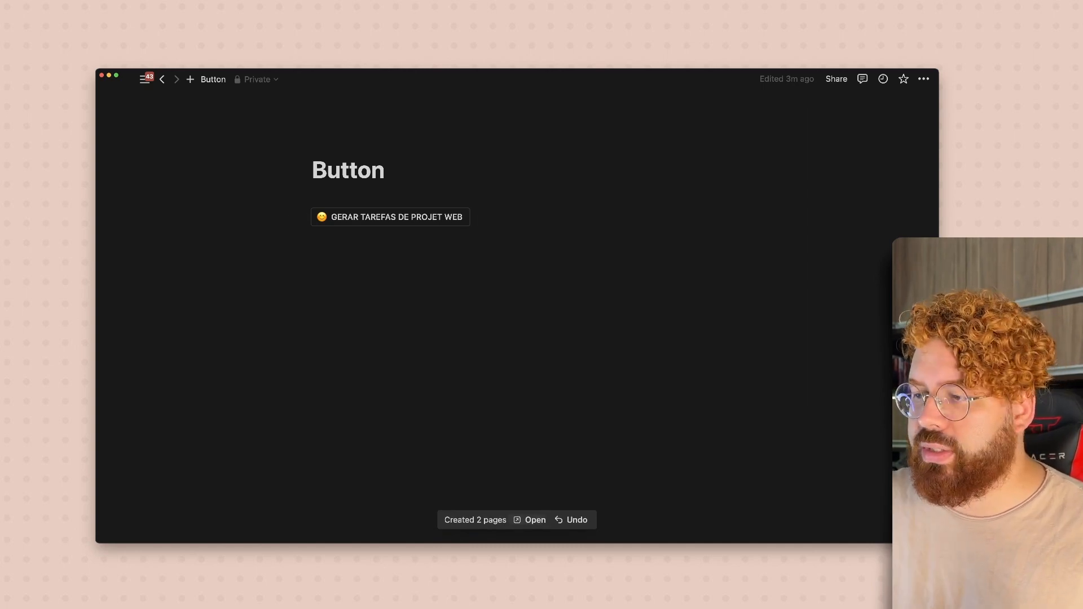
click(393, 237)
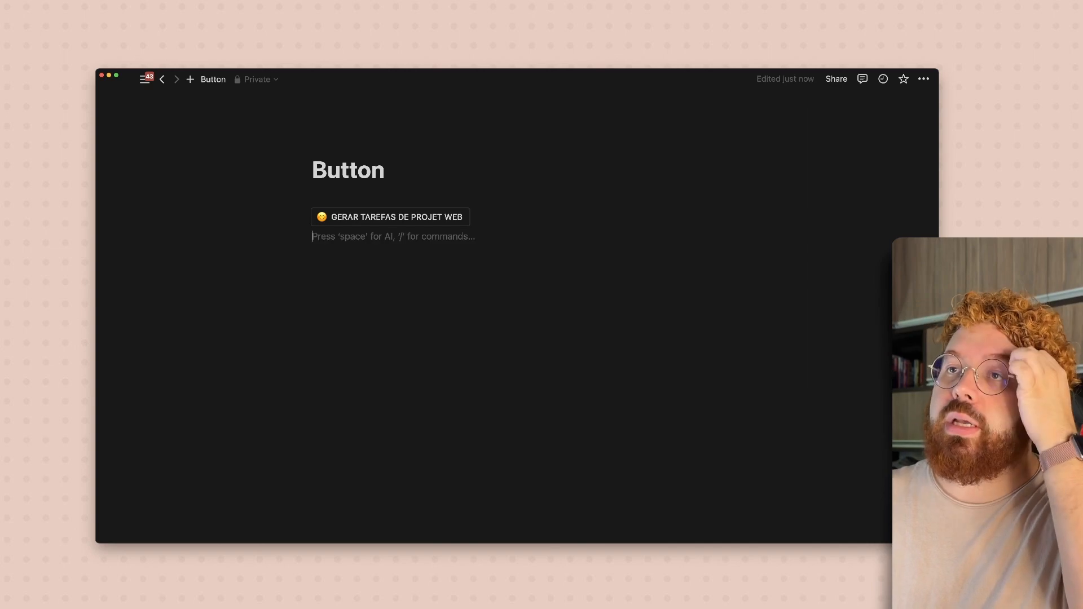
mouse_move(145, 79)
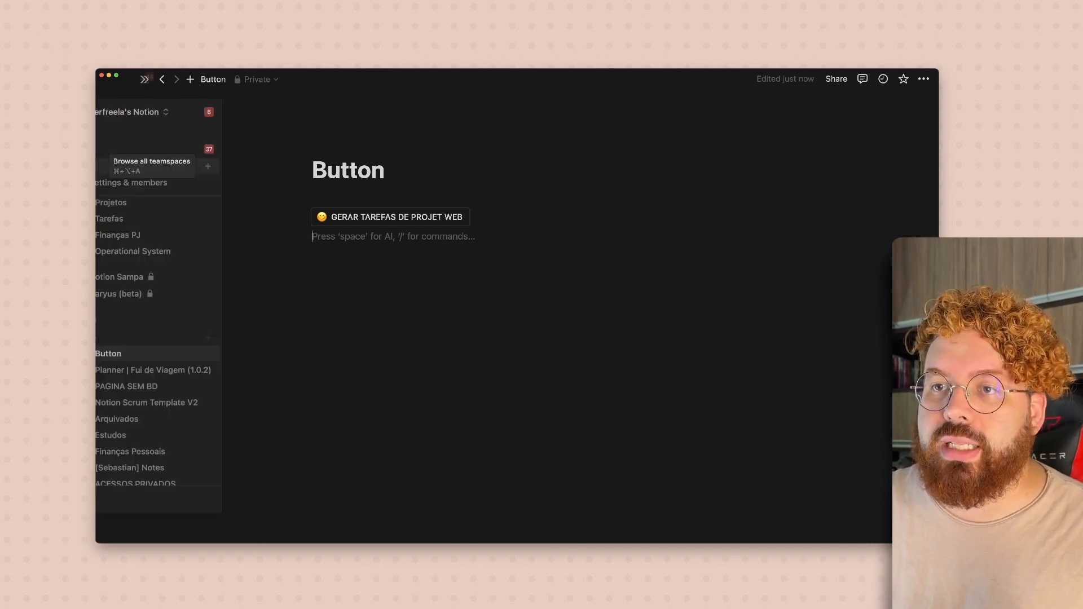
scroll(175, 349, down, 3)
scroll(175, 439, up, 6)
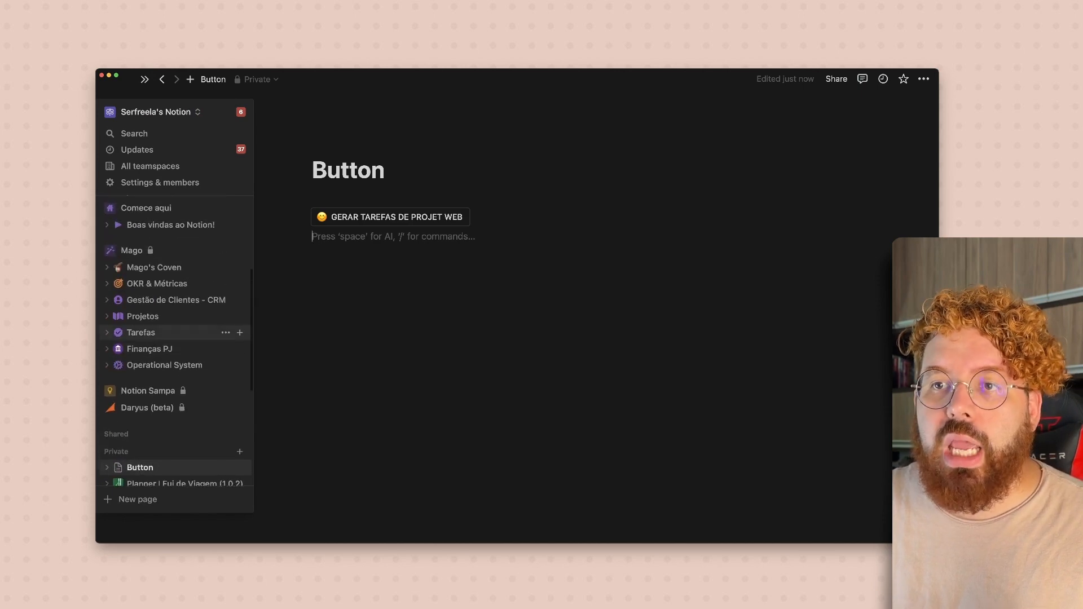
click(140, 321)
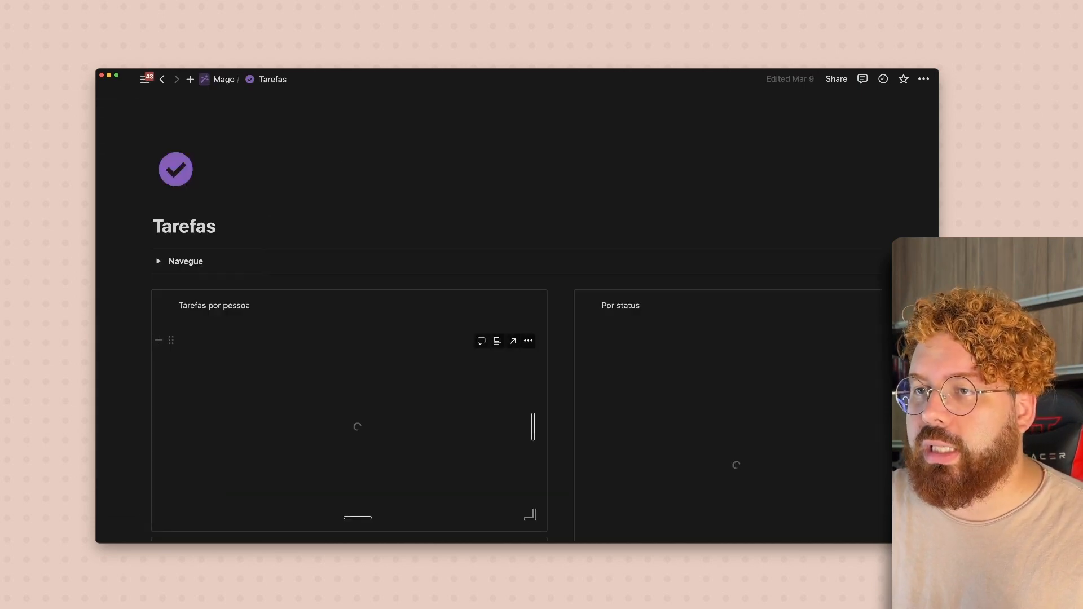
Look through the Minhas Tarefas and Planning views of the Painel de Tarefas database.
scroll(516, 304, down, 5)
scroll(395, 355, down, 7)
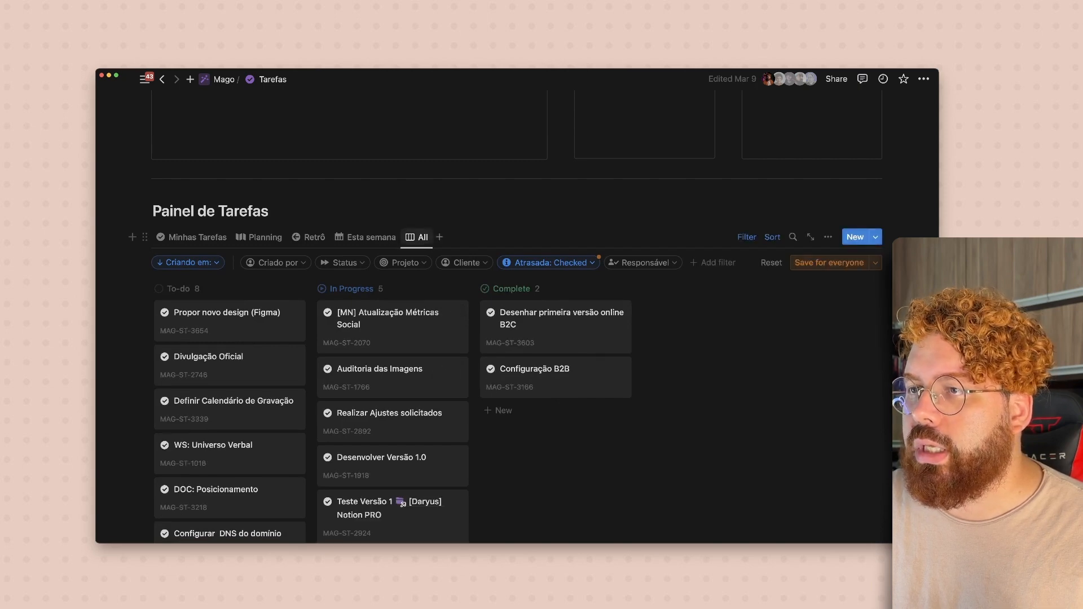
click(195, 237)
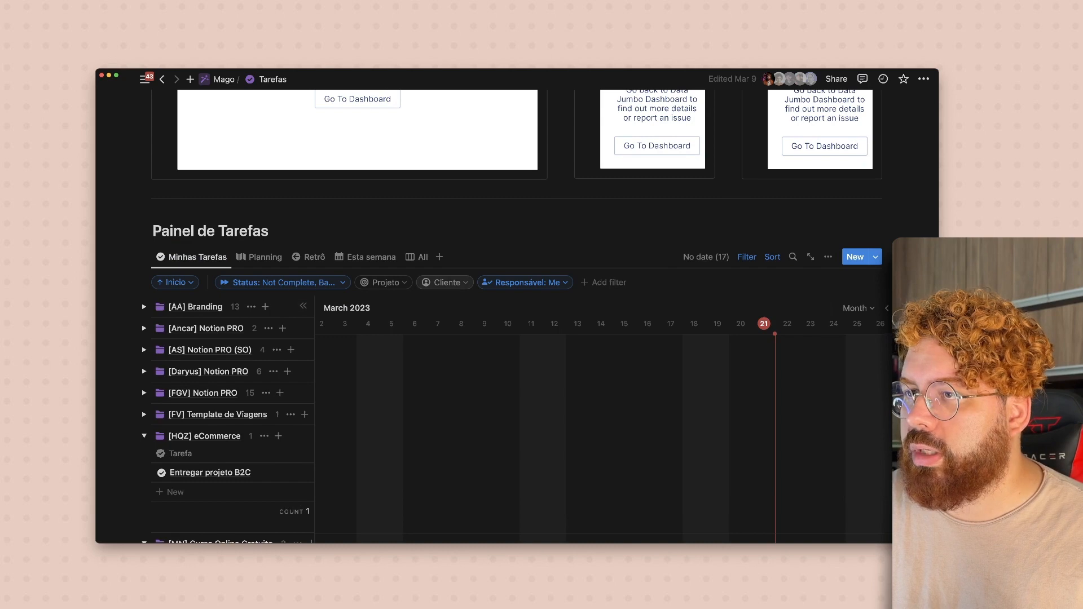
click(260, 256)
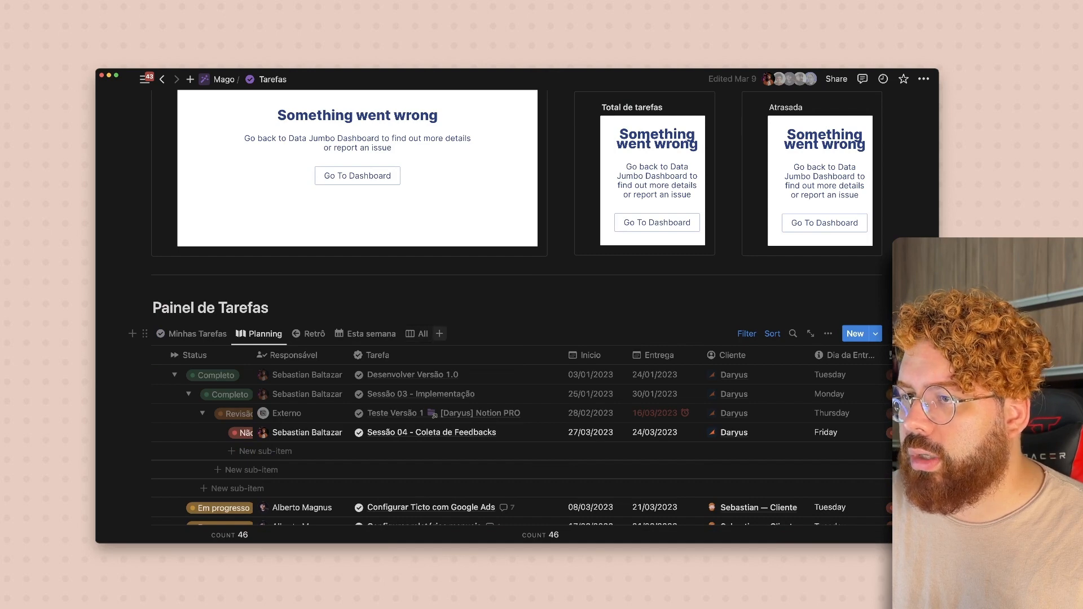
Add a view sourced from [Serfreela] Tarefas to Painel de Tarefas, copying the existing Esta semana view and changing its layout to Table.
click(440, 334)
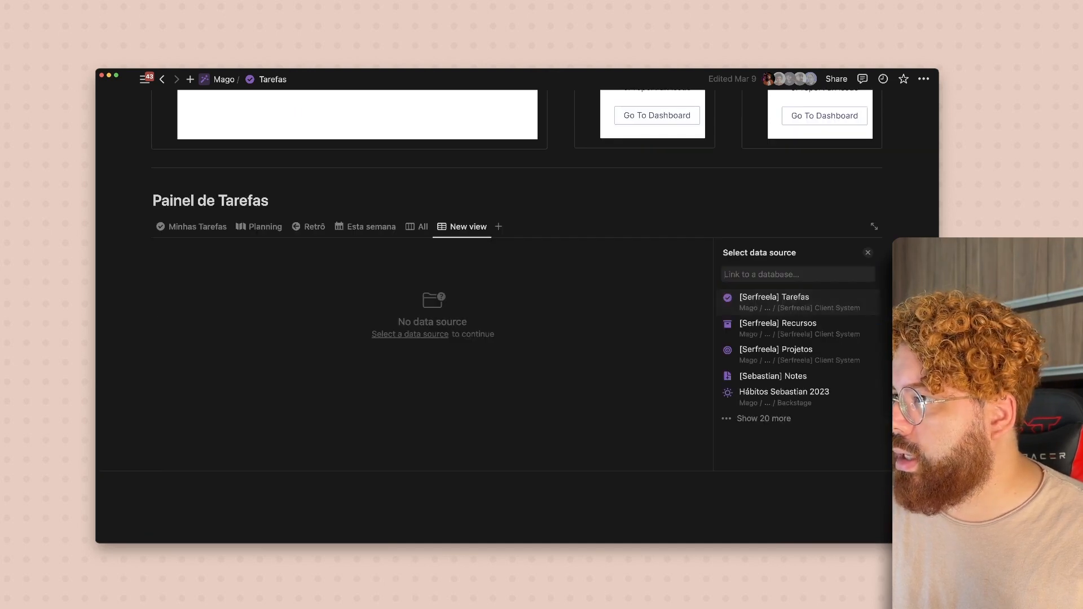
key(Return)
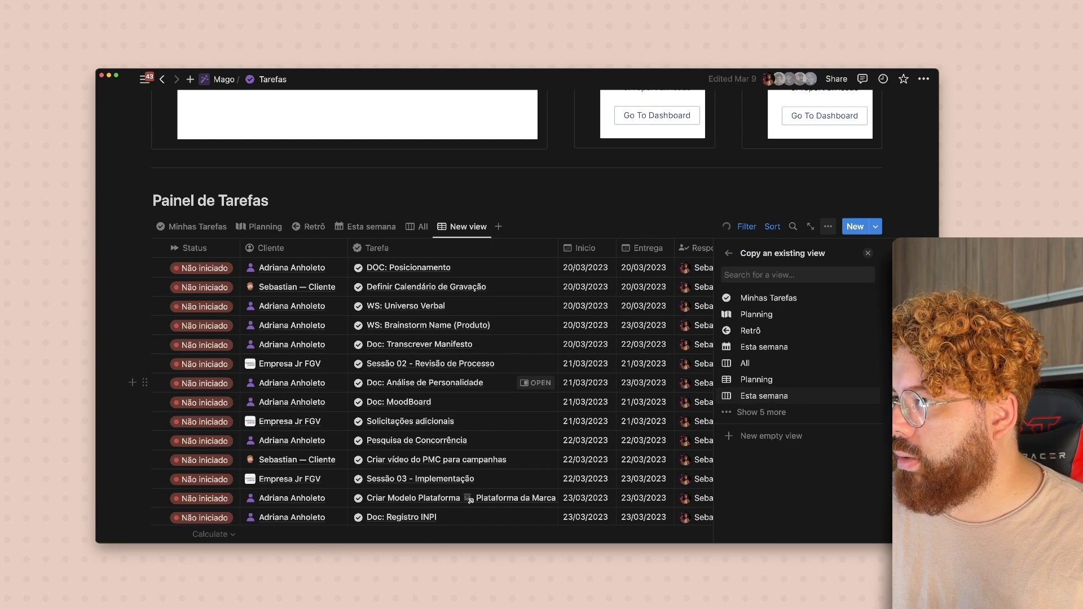
click(764, 395)
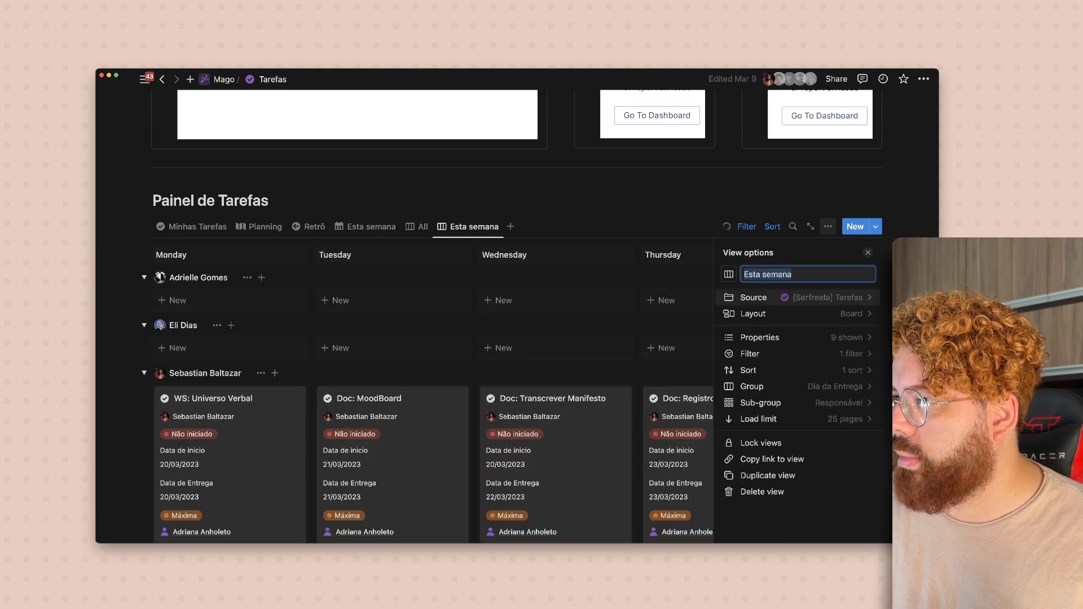
click(753, 314)
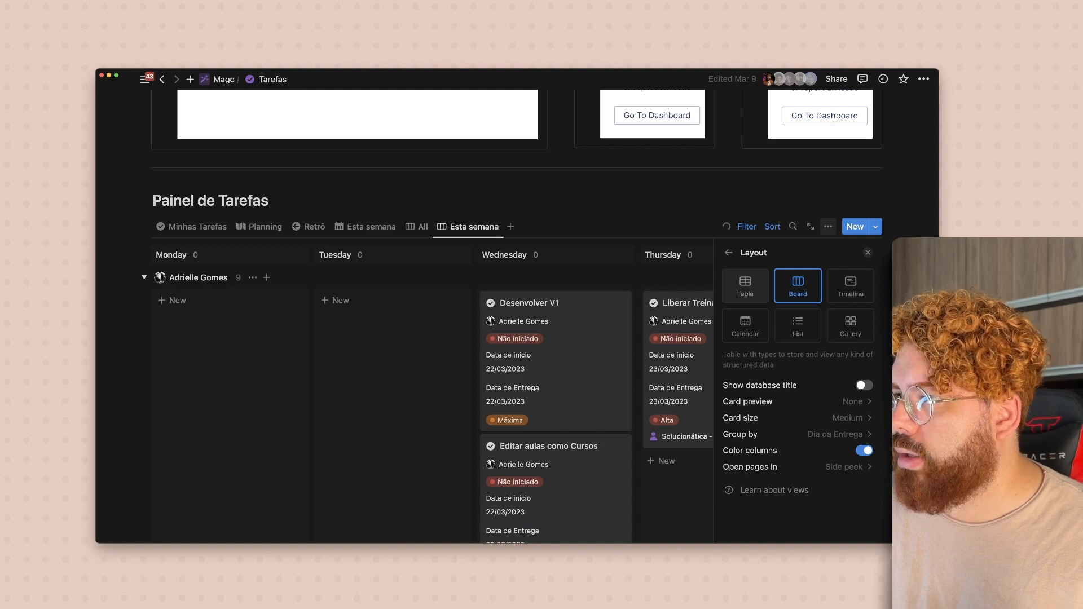
click(745, 286)
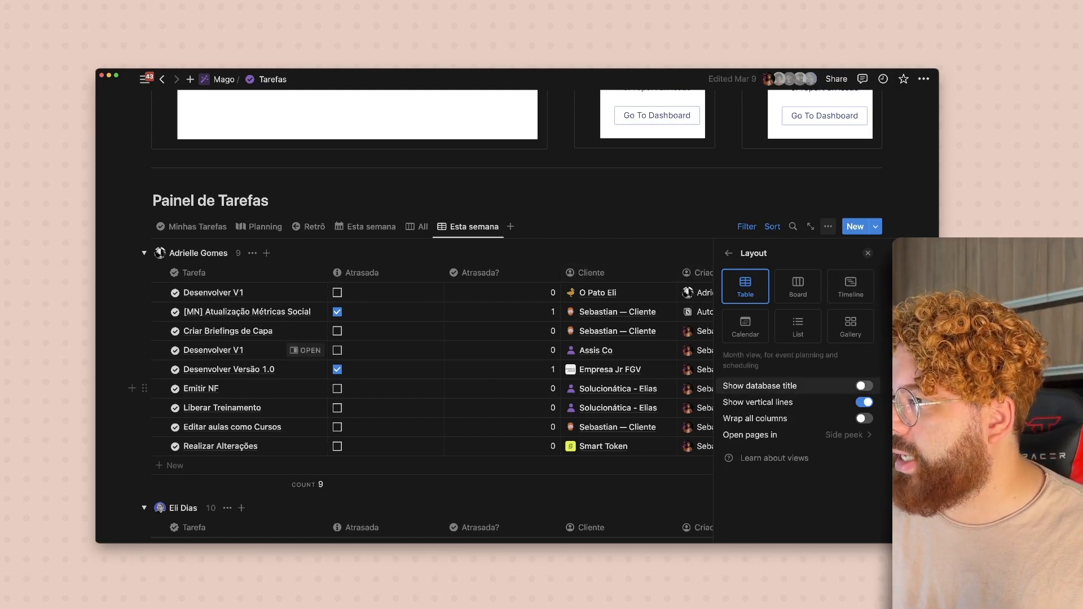
Remove the grouping from the new Esta semana table view by setting Group by to None.
click(728, 253)
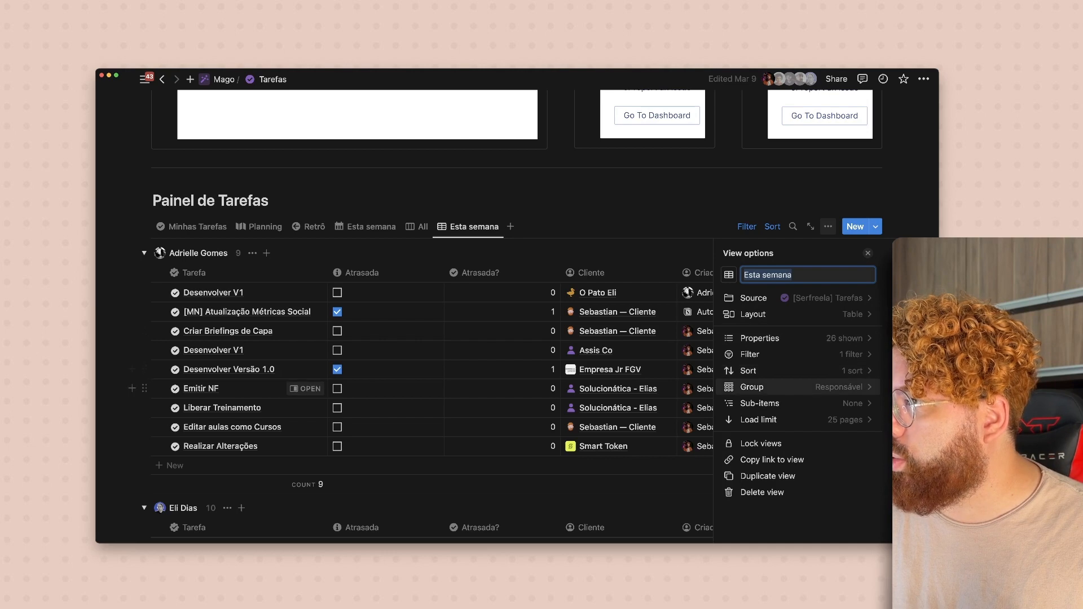
click(750, 387)
click(755, 275)
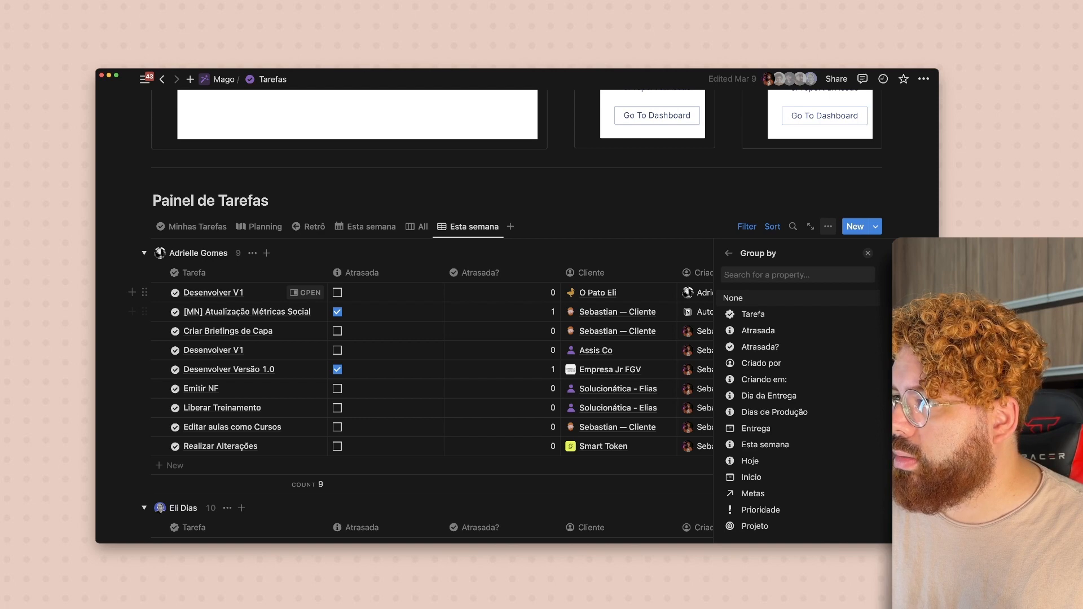
key(Return)
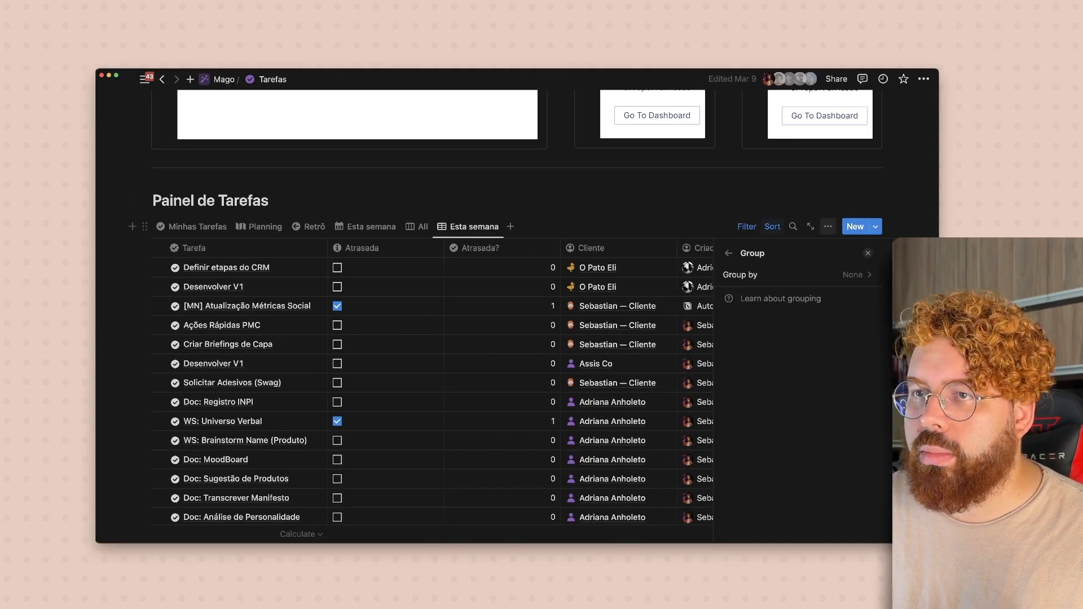
Sort the new Esta semana table by Criando em: in Descending order and save the change for everyone.
click(772, 227)
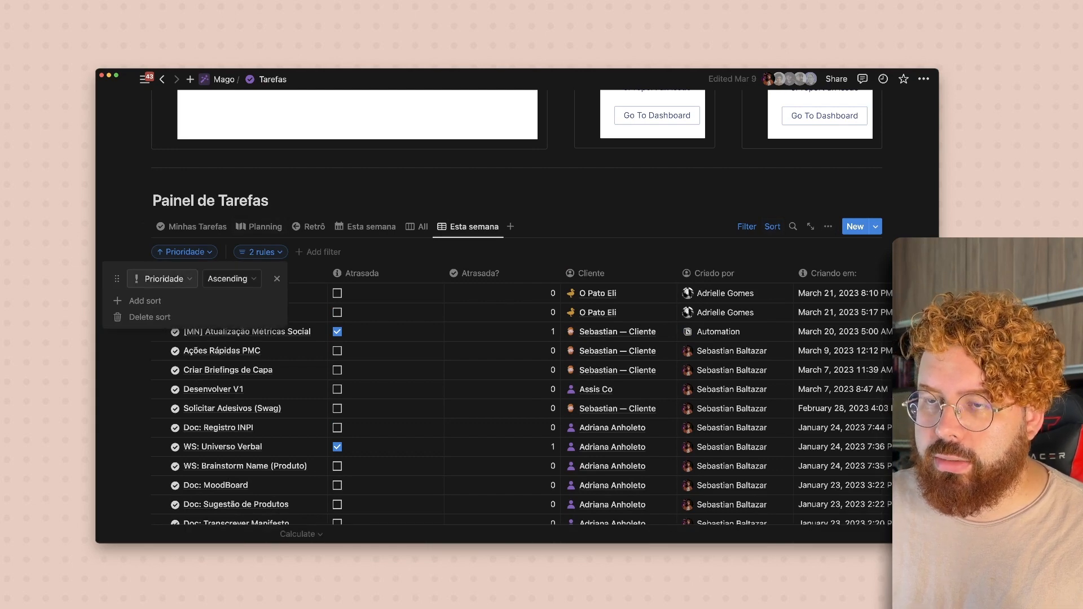
click(164, 279)
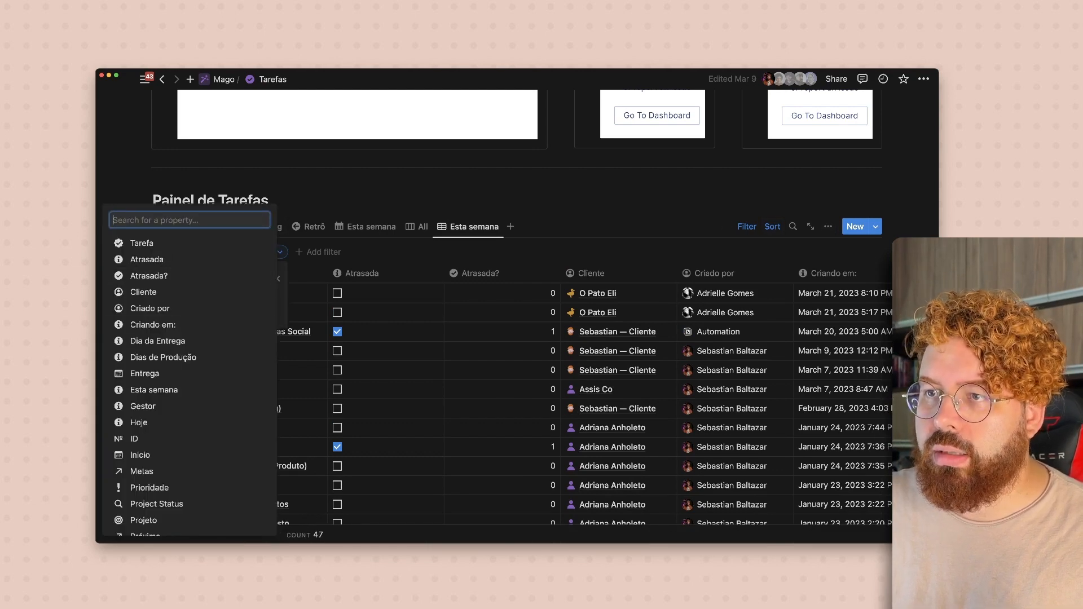
click(153, 324)
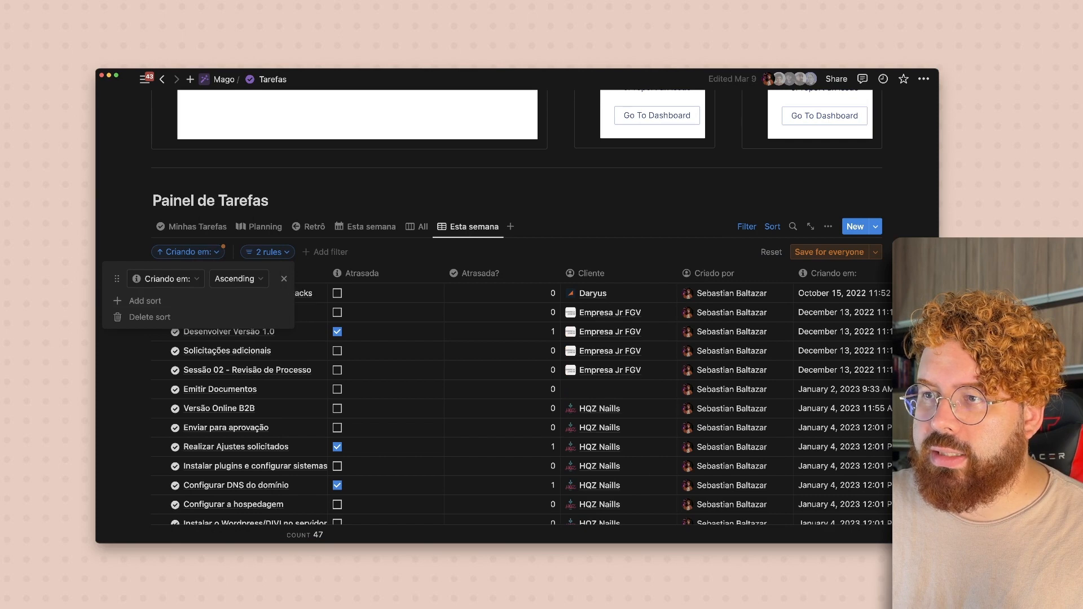
click(234, 278)
click(225, 317)
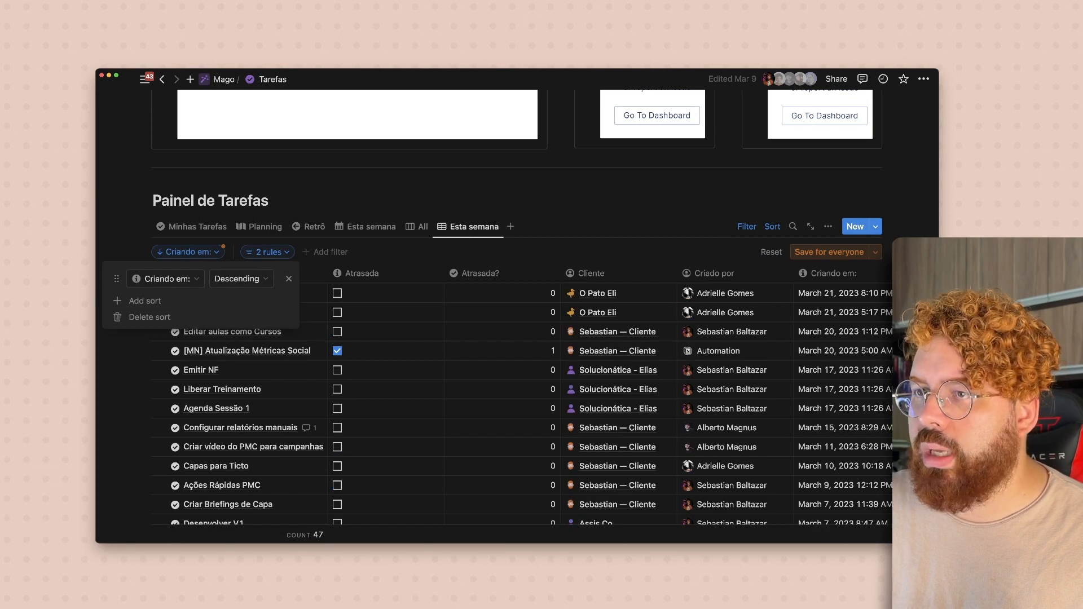
click(829, 252)
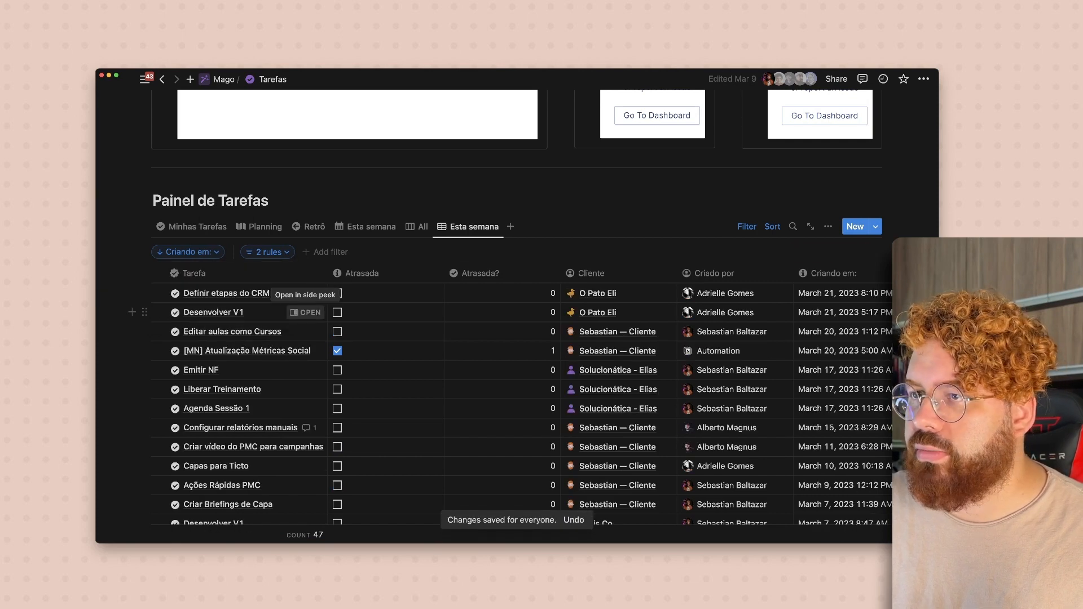
Remove the Esta semana and Status filter rules from the new table view and save the change for everyone.
click(267, 252)
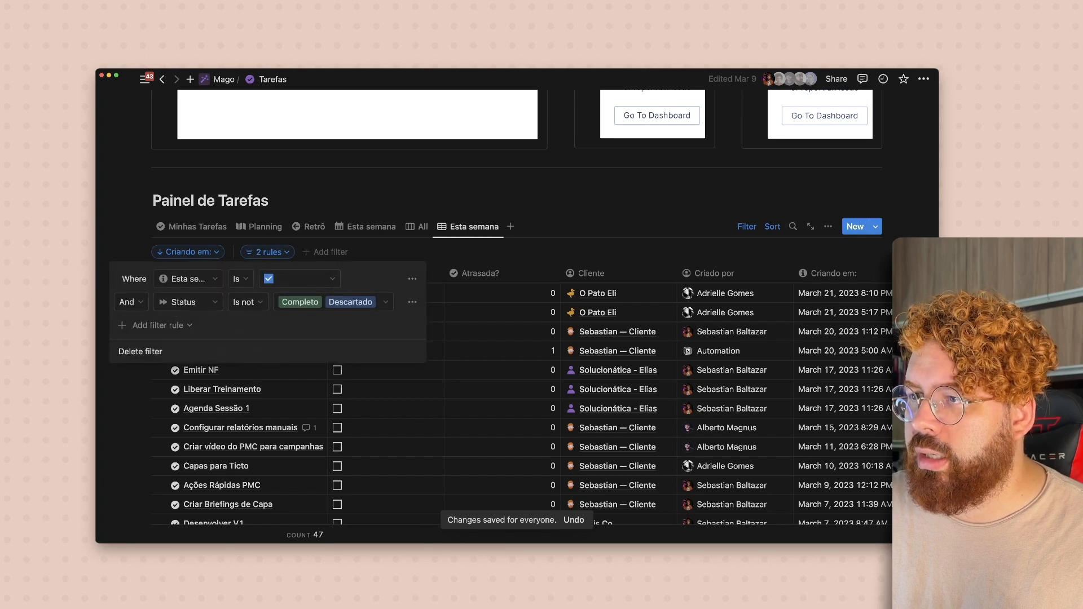
click(412, 278)
click(405, 299)
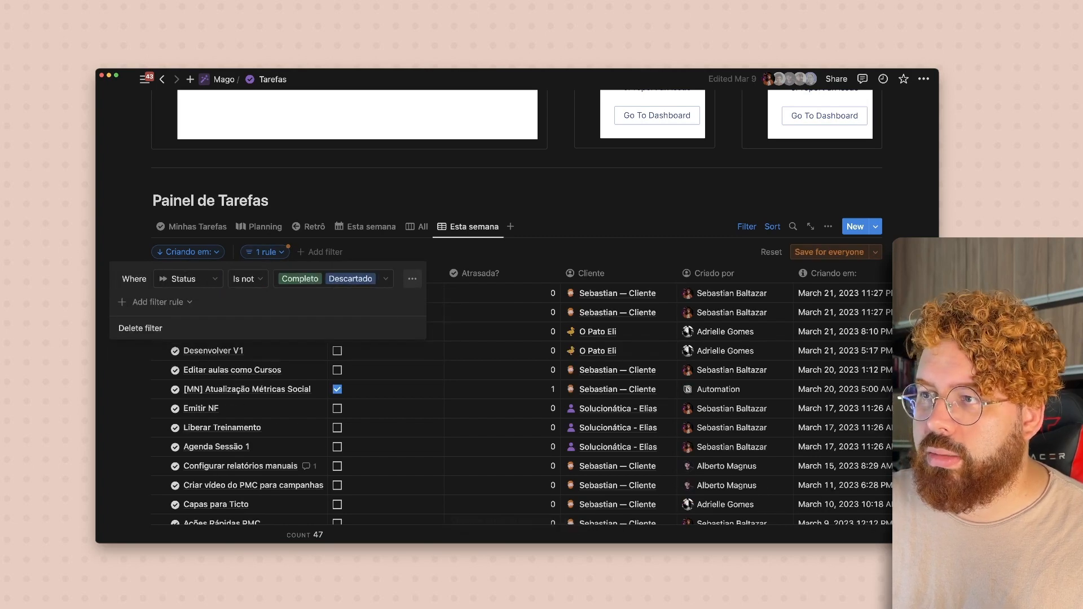
click(412, 279)
click(395, 295)
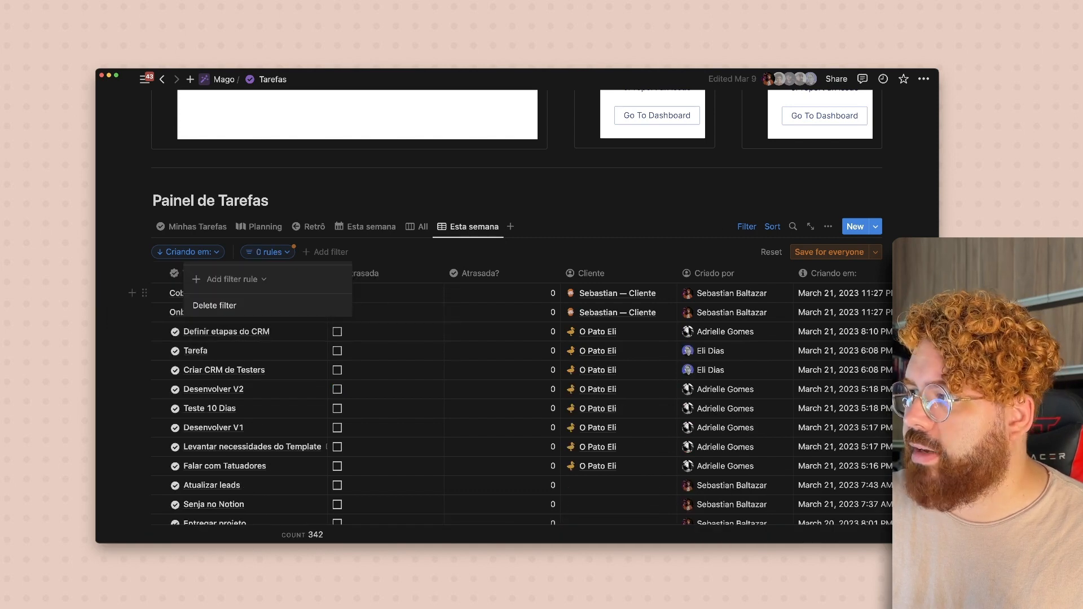
click(828, 252)
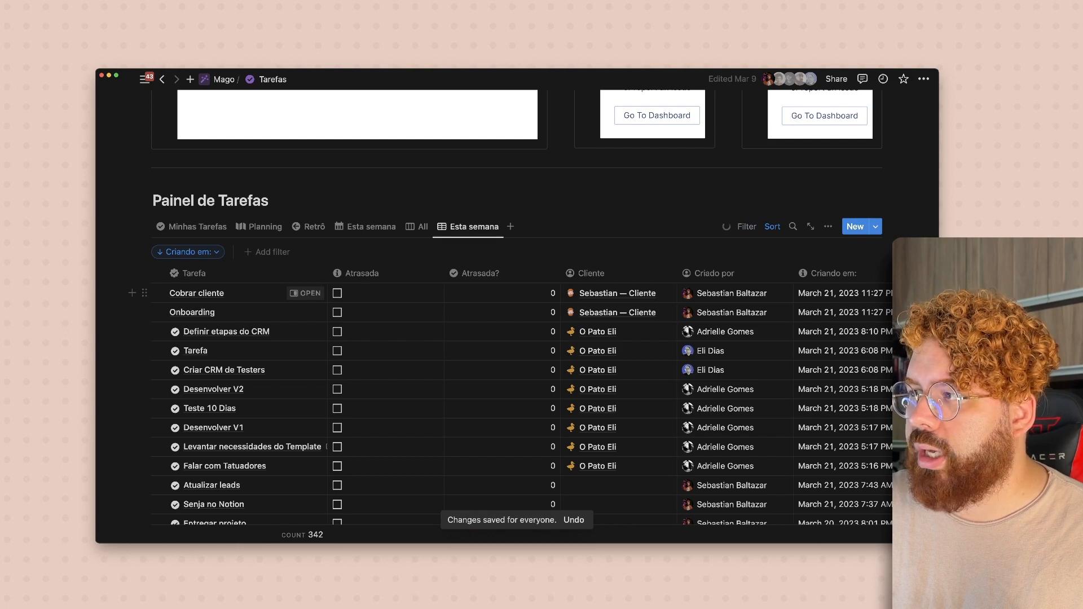
Inspect the properties of the generated Cobrar cliente and Onboarding tasks in side peek, then close the peek.
click(305, 293)
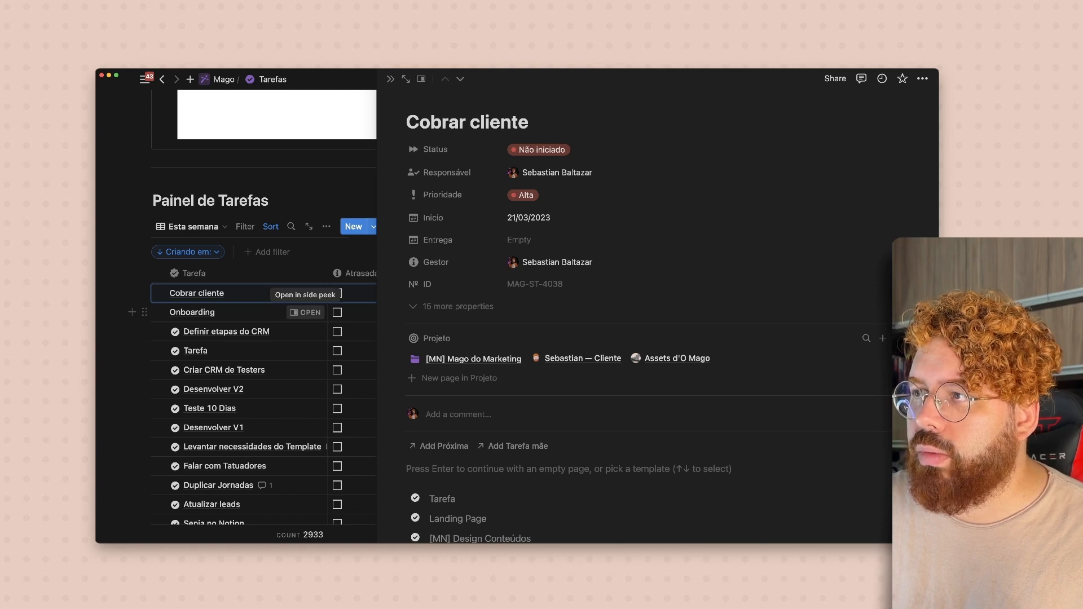
click(305, 312)
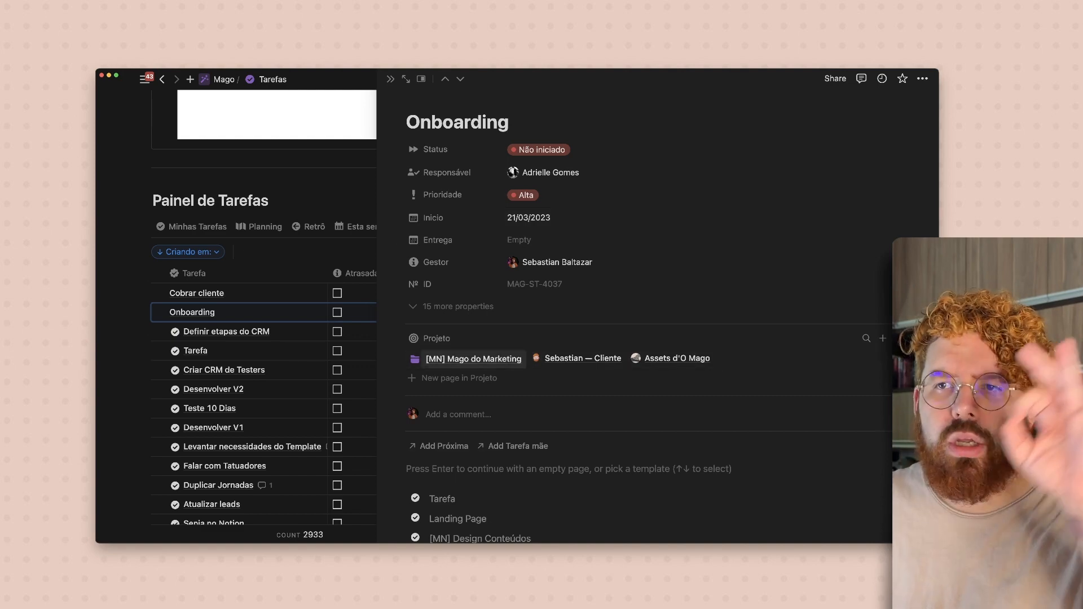
click(159, 293)
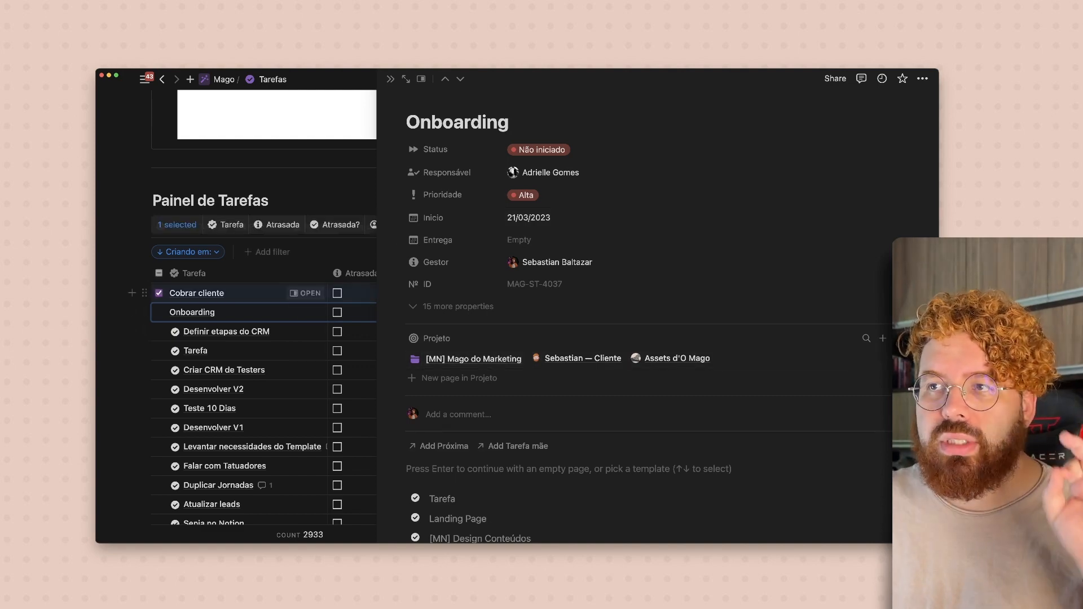
click(159, 312)
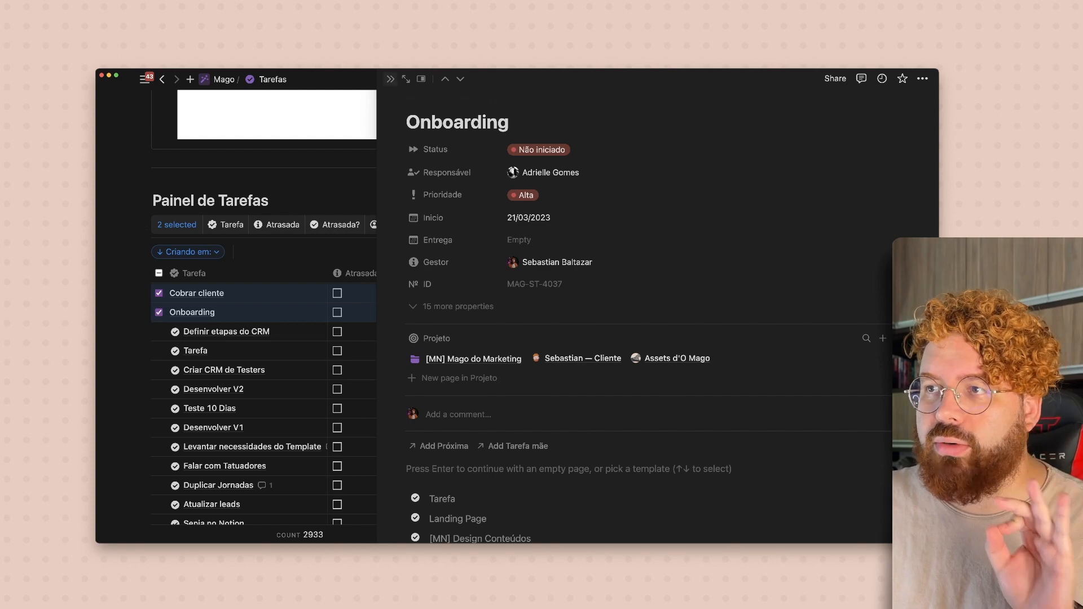
click(389, 78)
mouse_move(144, 79)
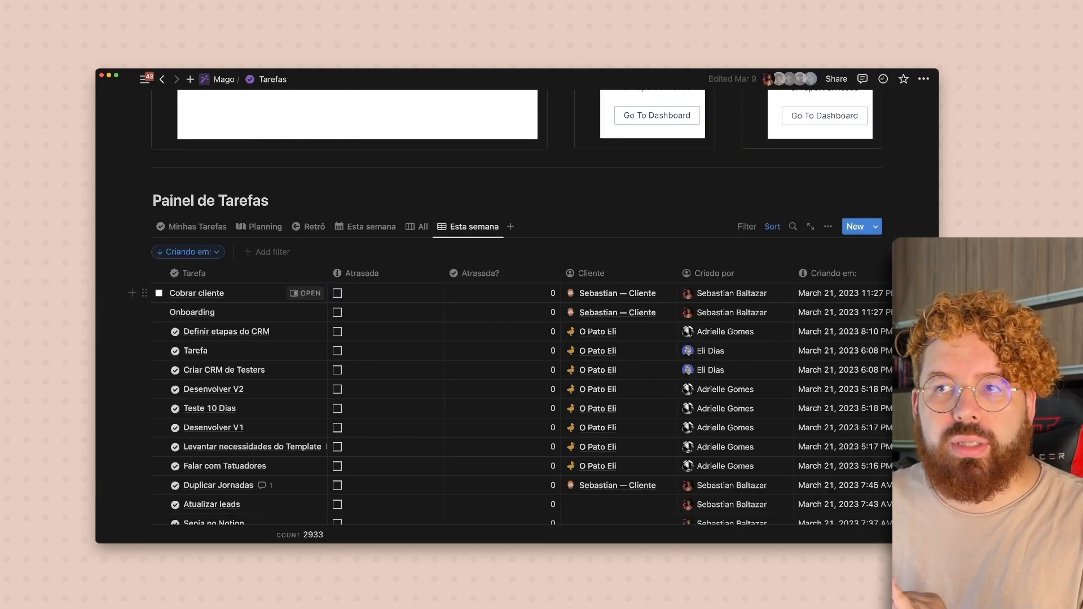
Select the Cobrar cliente and Onboarding tasks in the table and delete them.
click(159, 293)
click(159, 311)
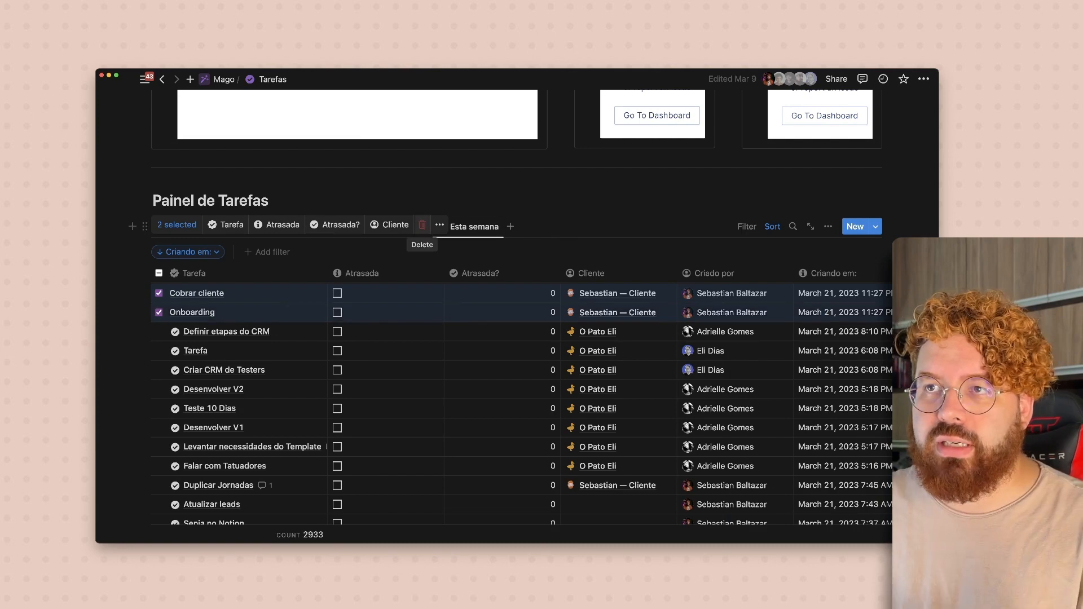
click(422, 225)
Open the private Button page and bring up the configuration of the GERAR TAREFAS DE PROJET WEB button.
mouse_move(144, 79)
scroll(158, 367, down, 3)
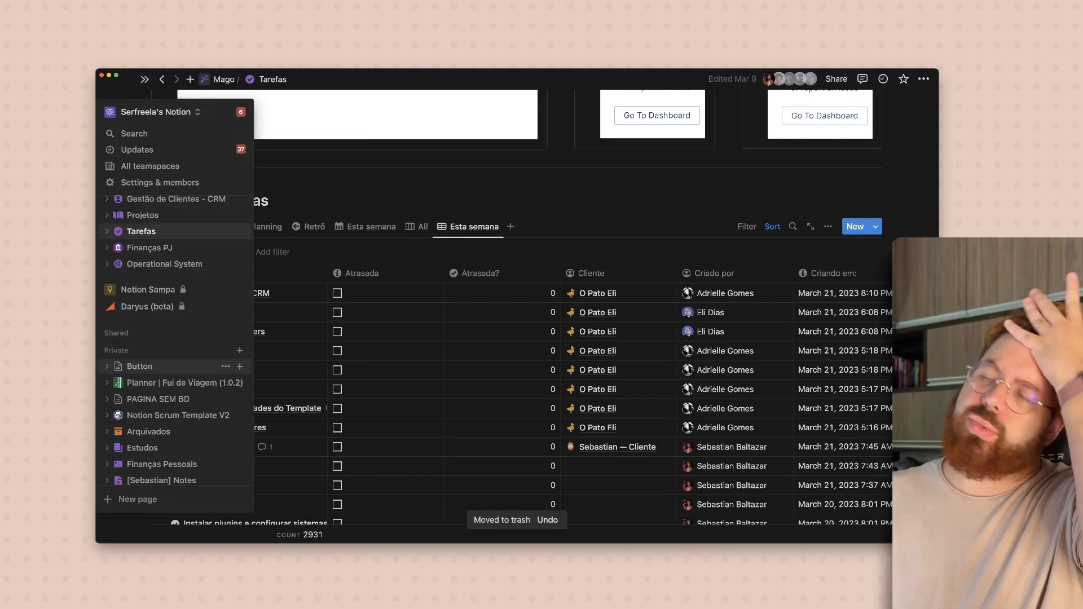
click(141, 367)
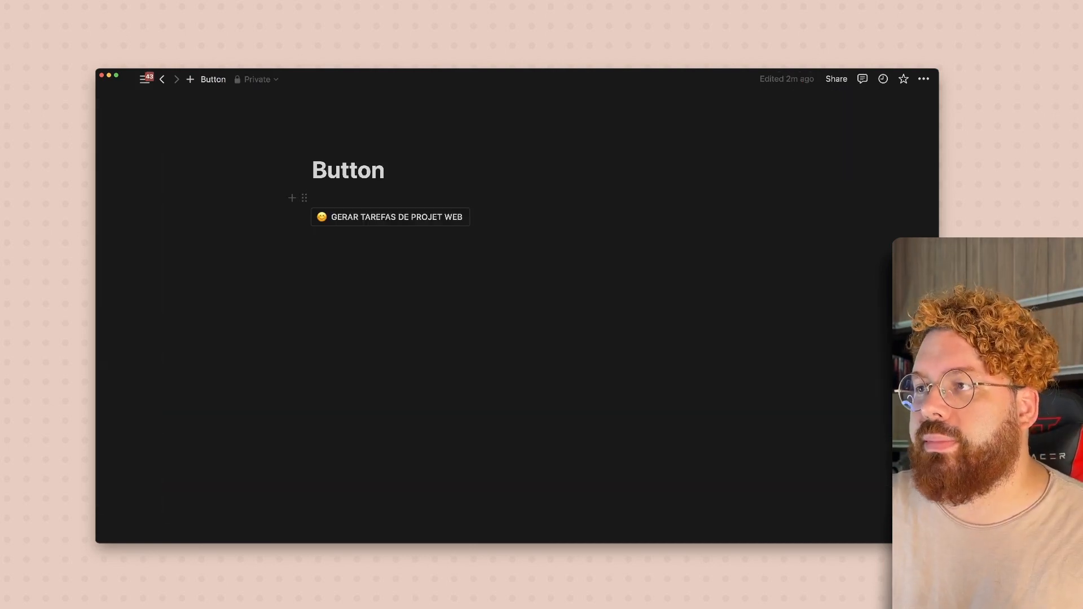
click(479, 217)
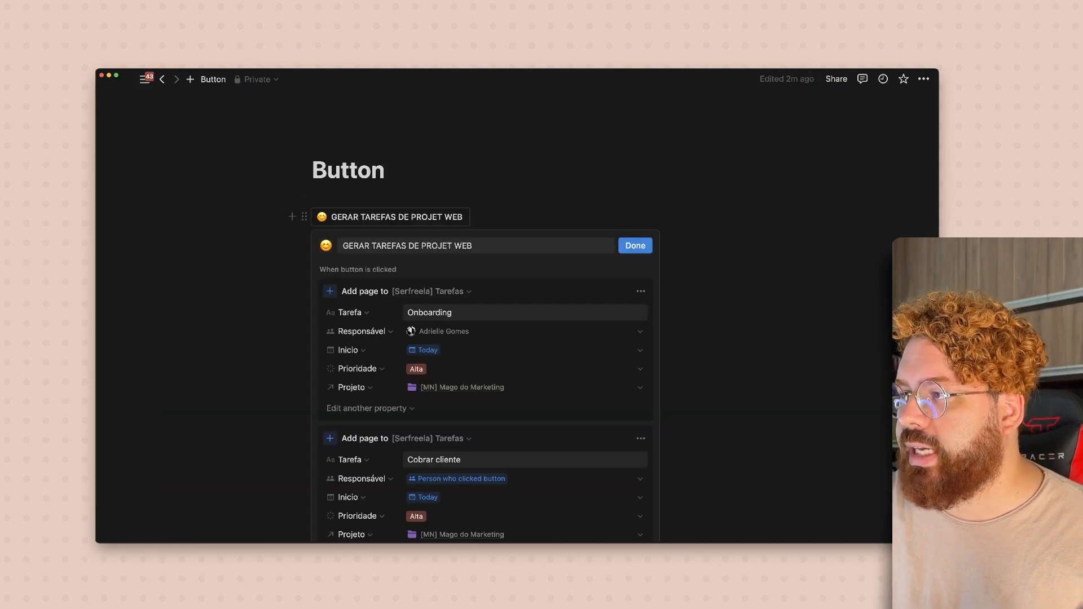
Delete the Onboarding step from the button's actions, and undo the deletion.
click(641, 291)
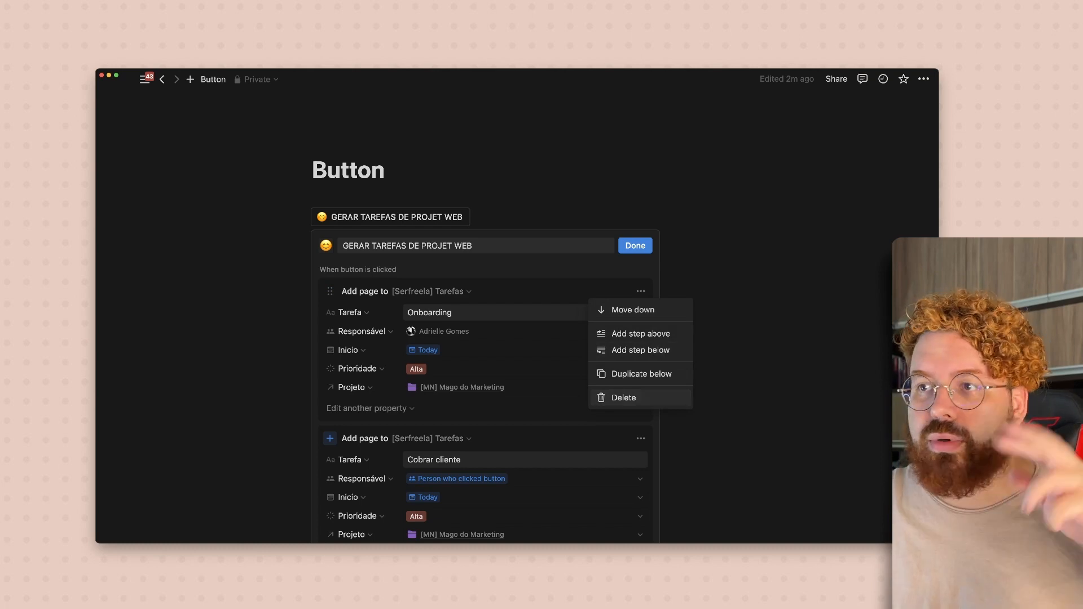
click(623, 398)
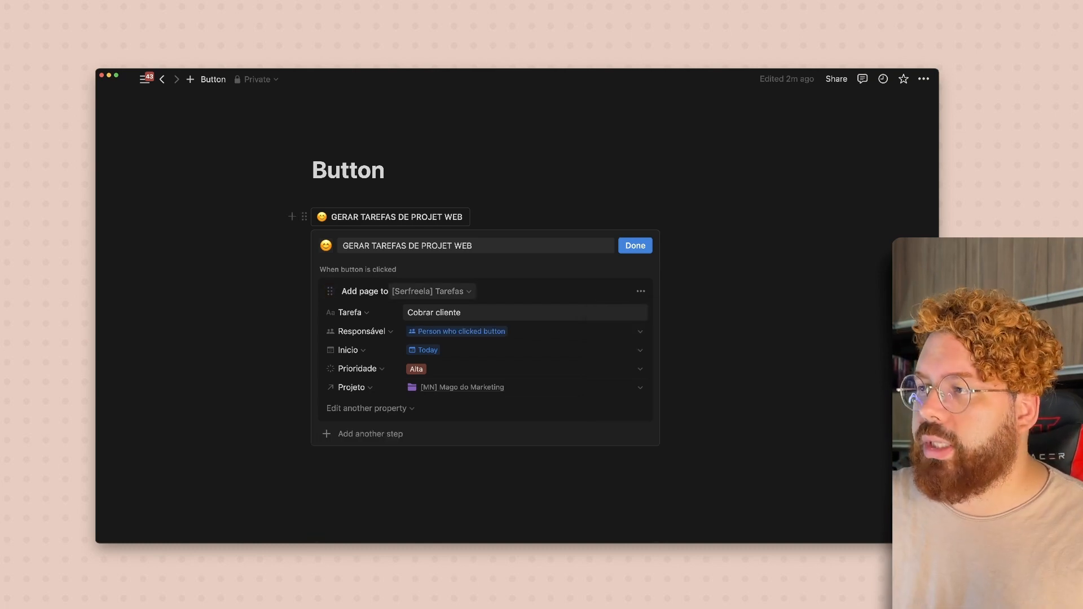
key(super+z)
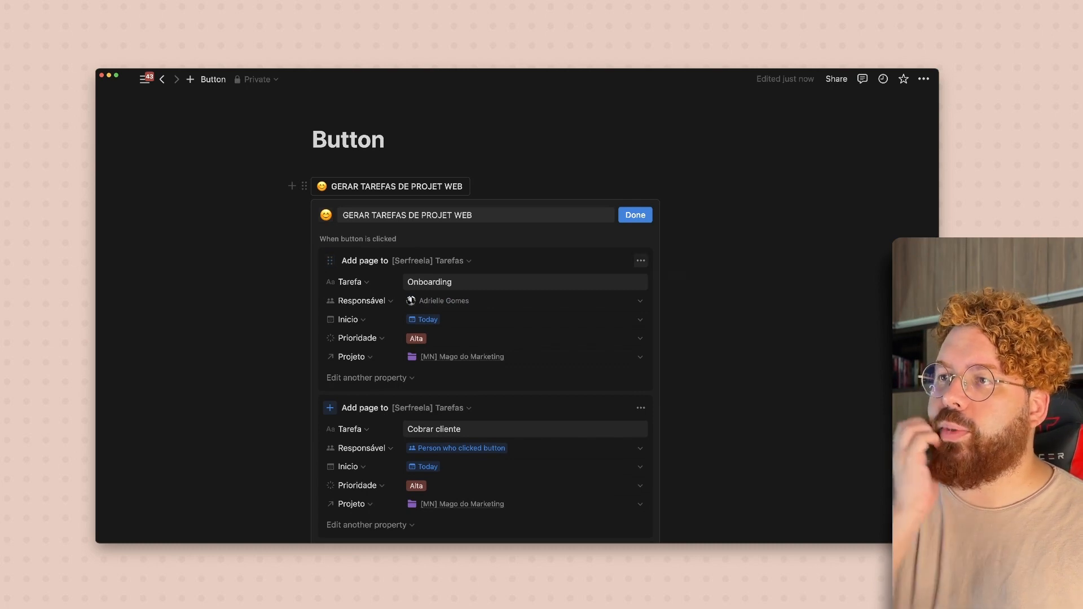
Move the Onboarding step down below Cobrar cliente and set Cobrar cliente's Inicio to Now.
click(641, 260)
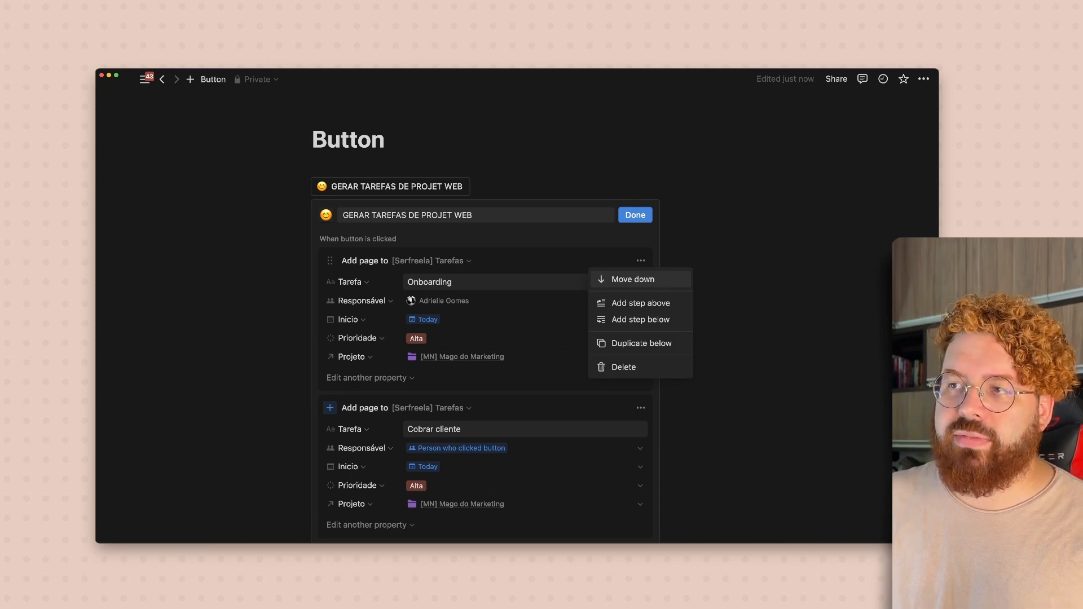
key(Return)
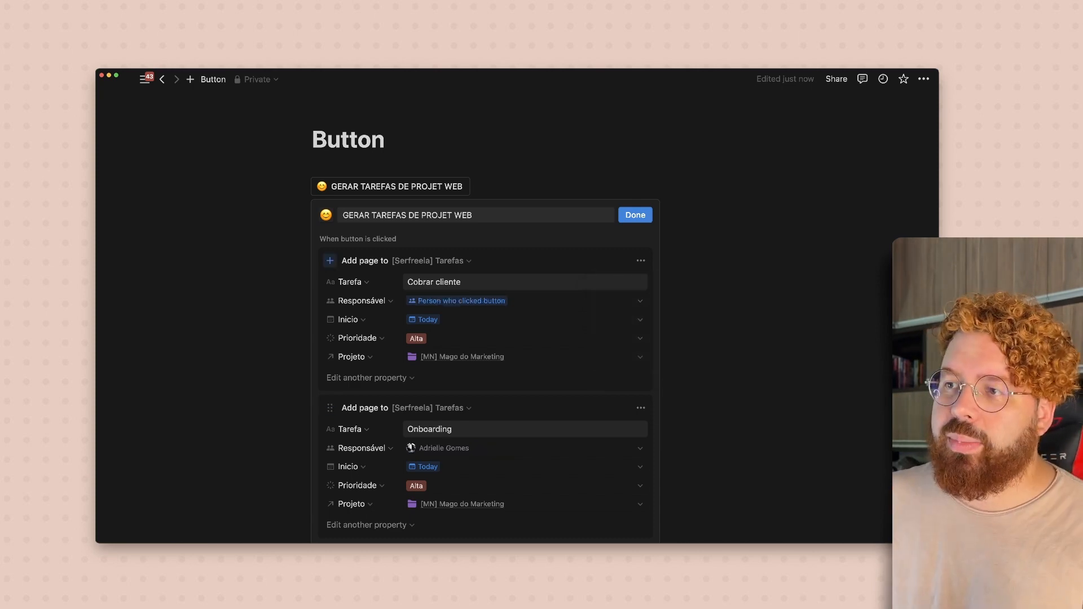
click(525, 320)
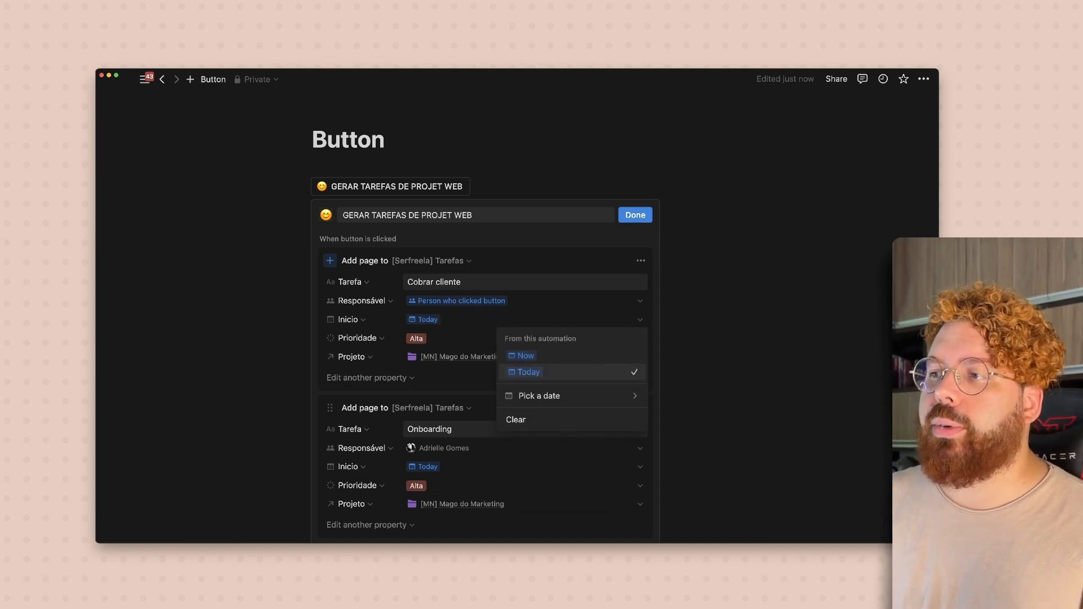
click(526, 355)
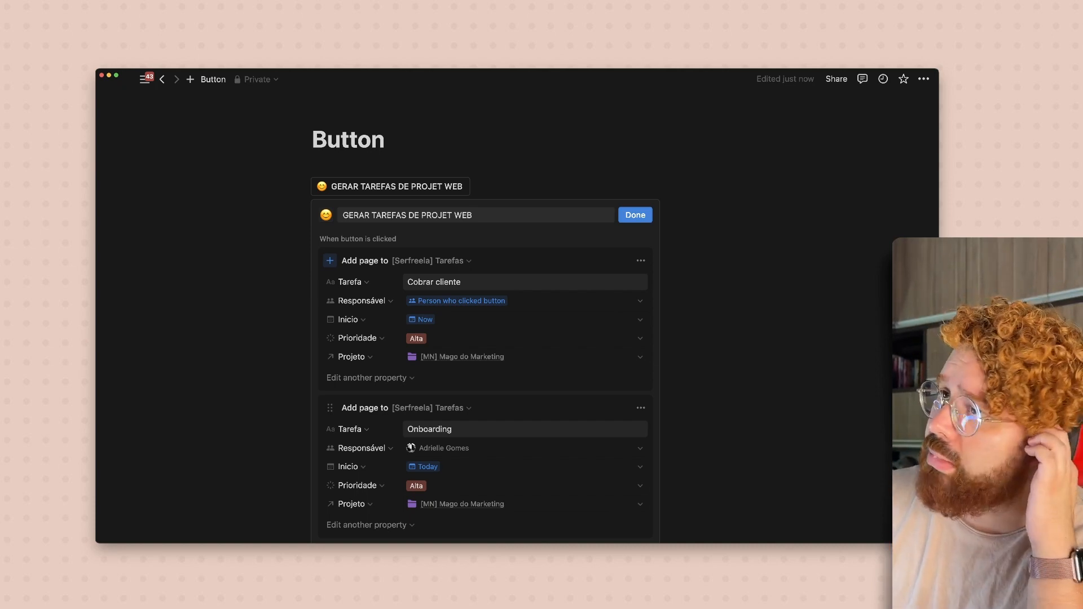
Reorder the button's steps so that Cobrar cliente comes after Onboarding.
scroll(330, 133, down, 3)
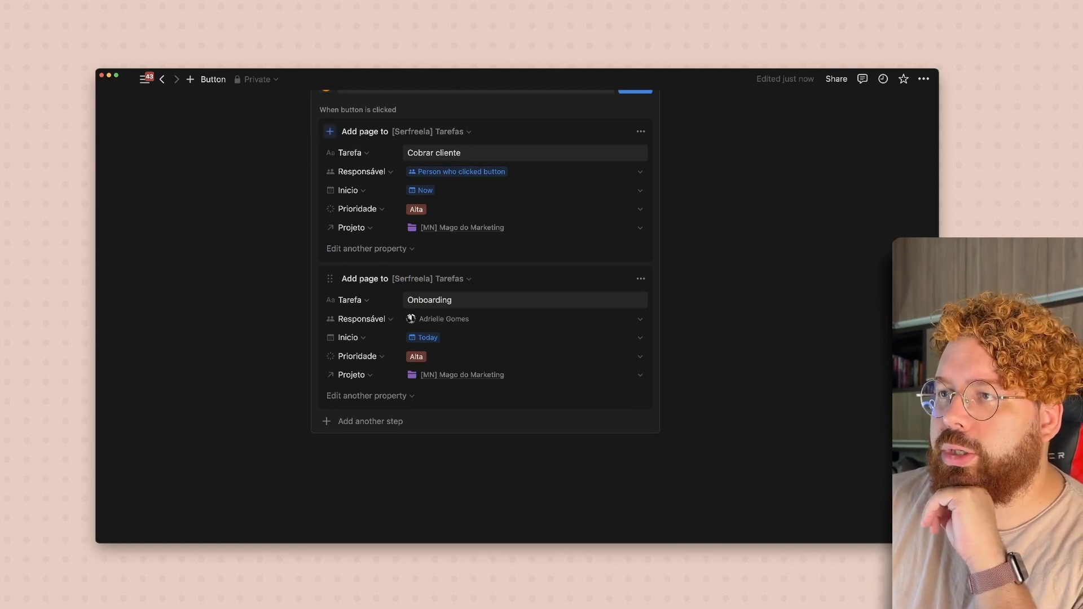
drag(330, 131, 330, 282)
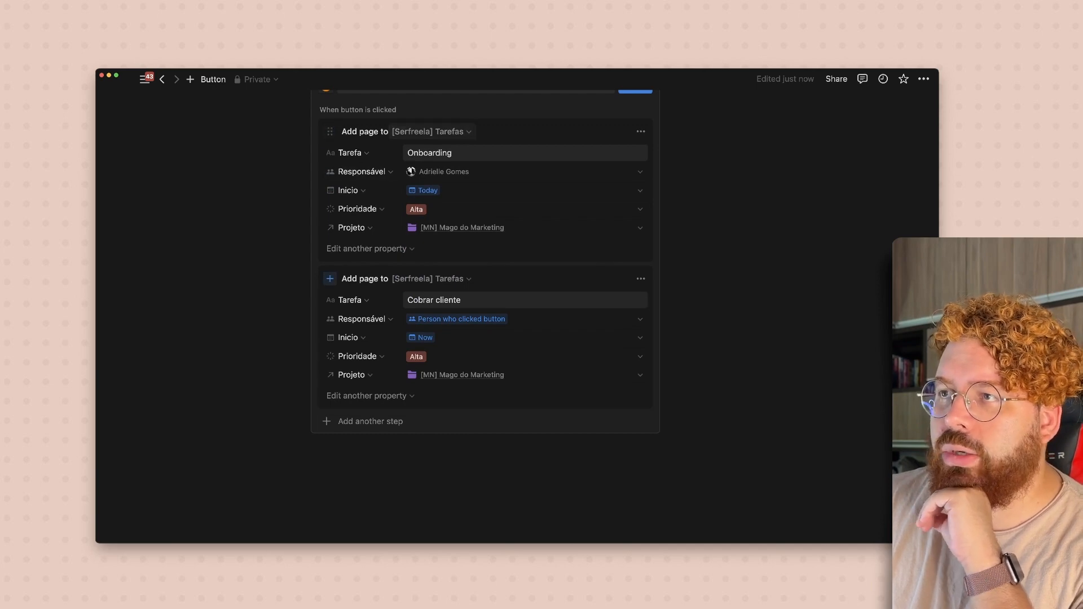
Switch the first step's target database to [Serfreela] Projetos and set its Iniciativa to Criar Site.
click(427, 132)
key(Escape)
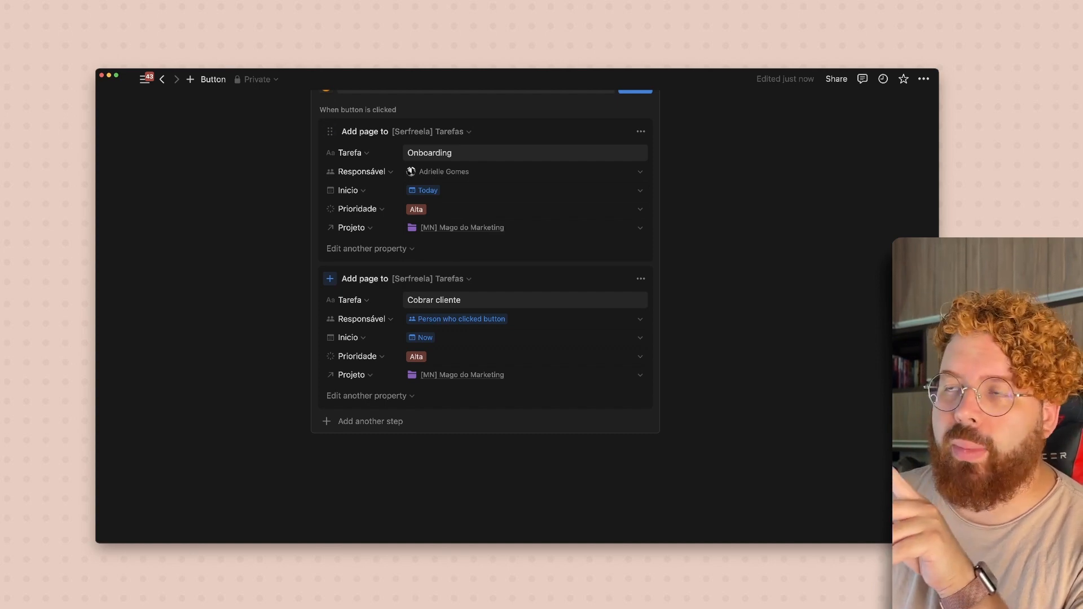
click(428, 131)
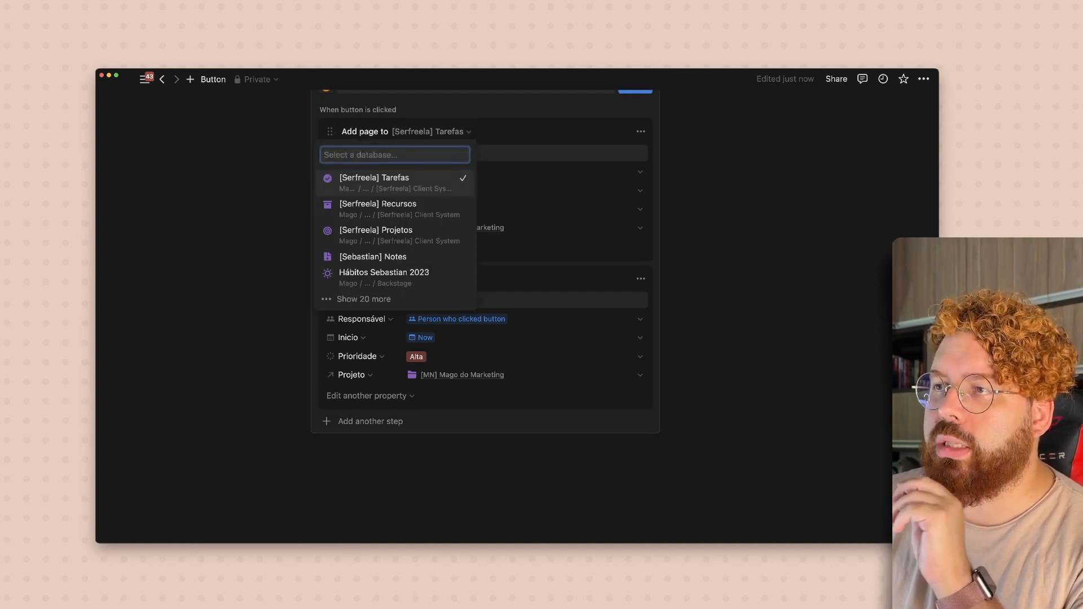
key(Down)
key(Down)
key(Return)
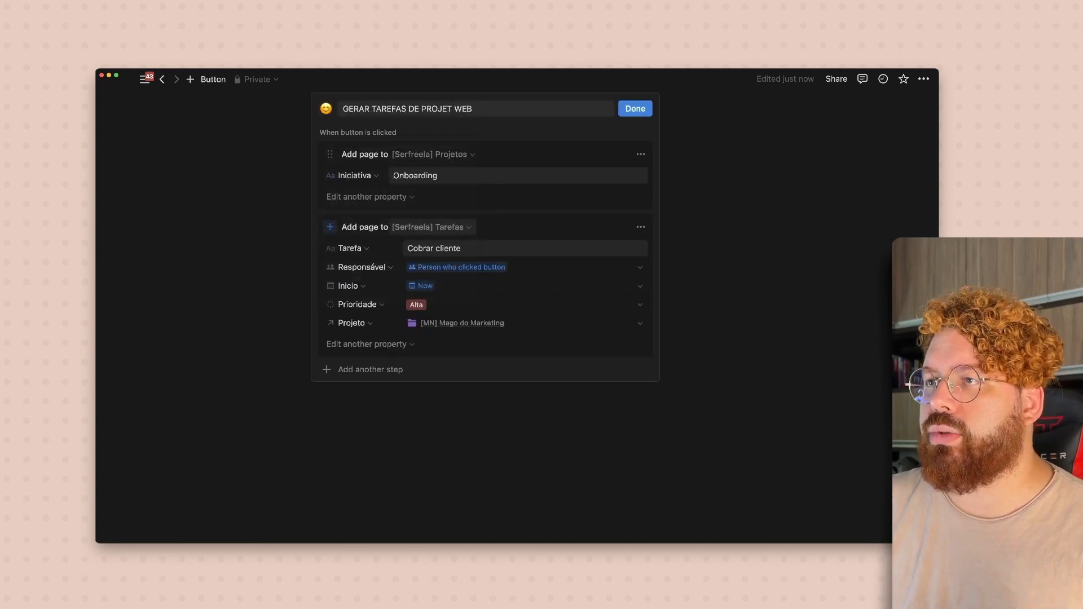
double_click(420, 175)
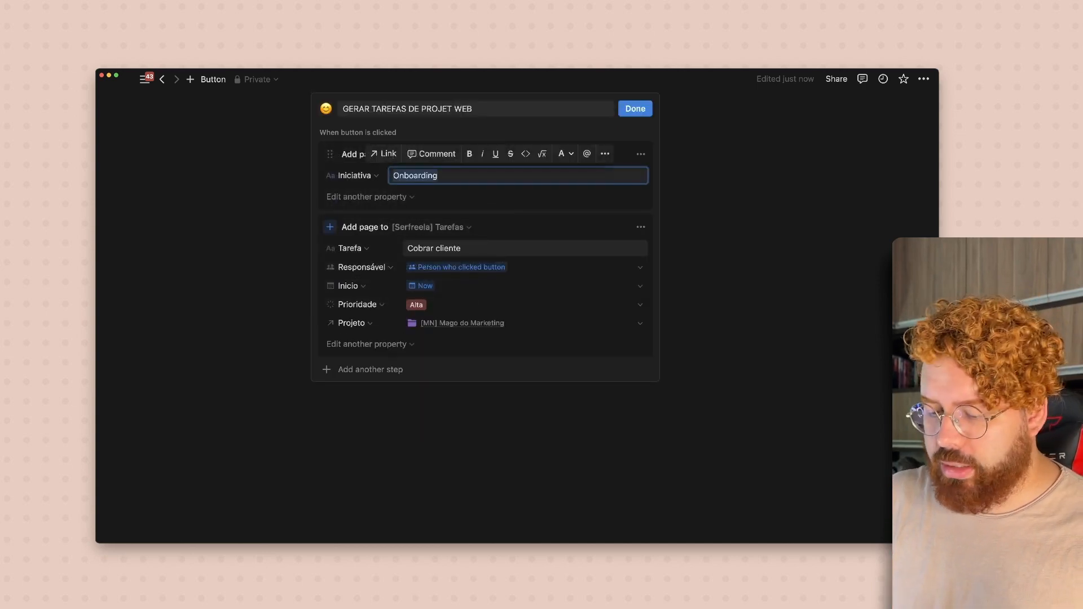
text(Criar Site)
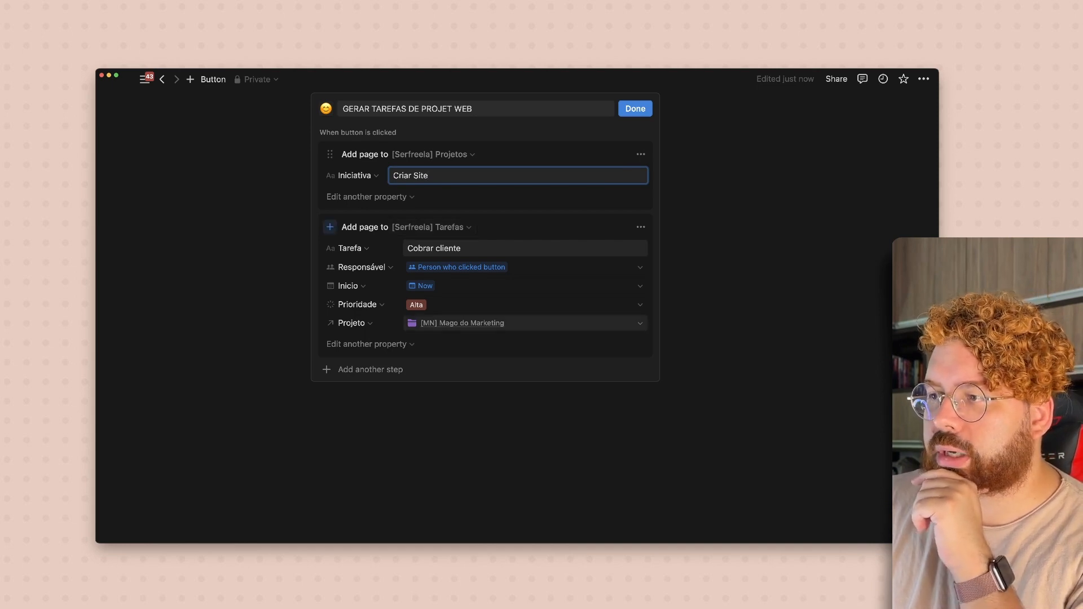
Replace Cobrar cliente's Projeto with the new page added in [Serfreela] Projetos, and finish editing the button.
click(564, 322)
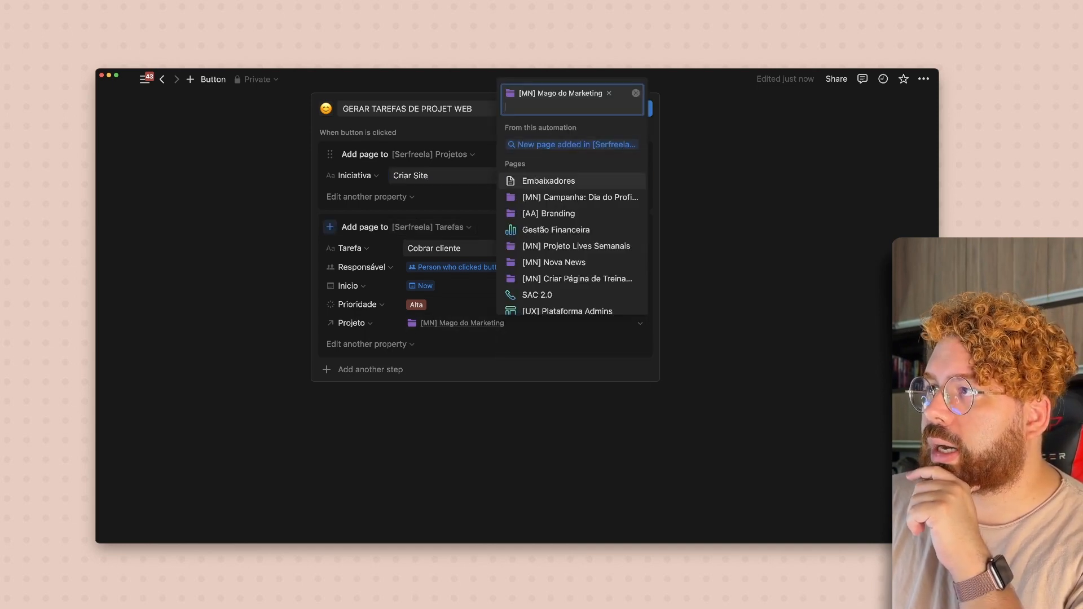
click(609, 93)
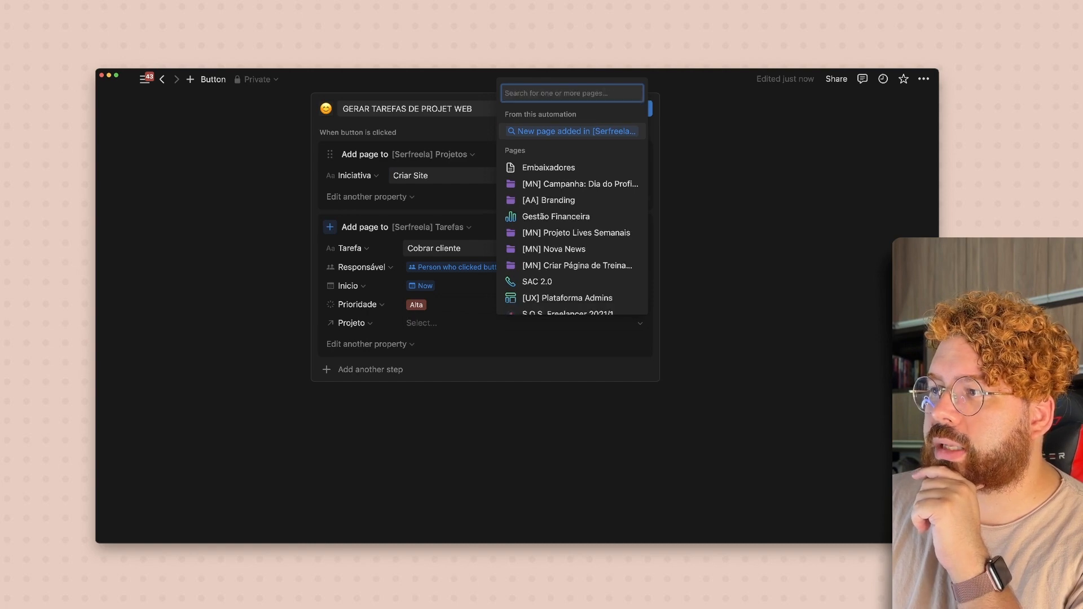
click(571, 131)
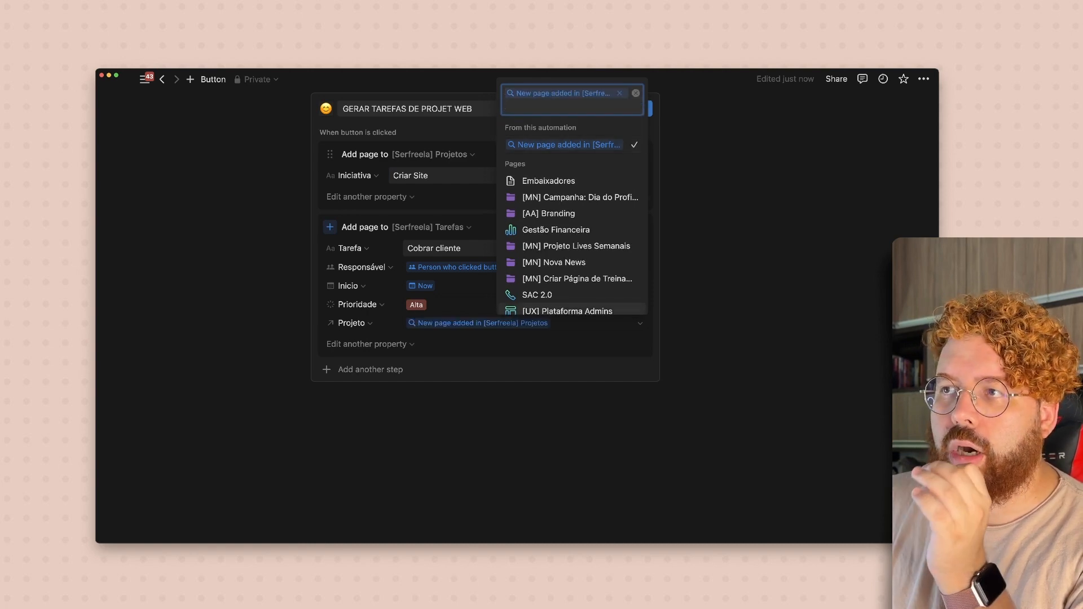
click(533, 412)
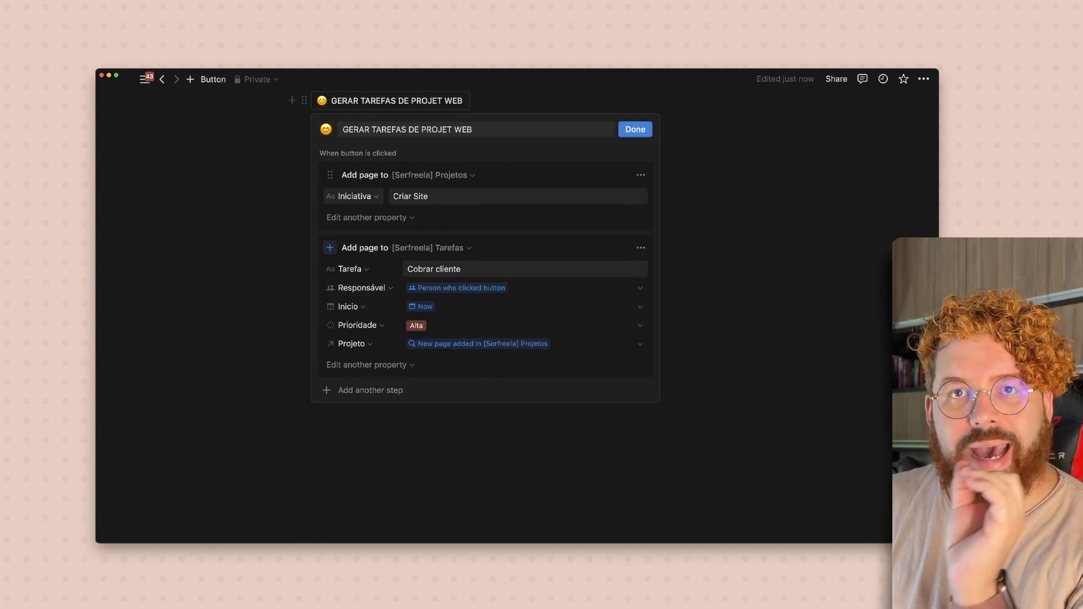
click(446, 197)
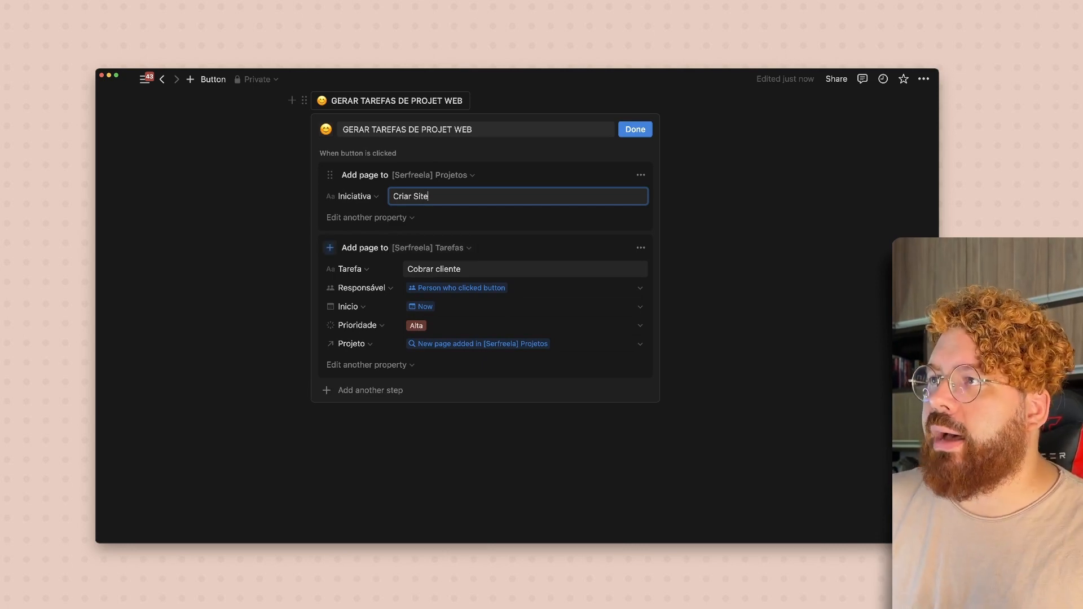
click(635, 130)
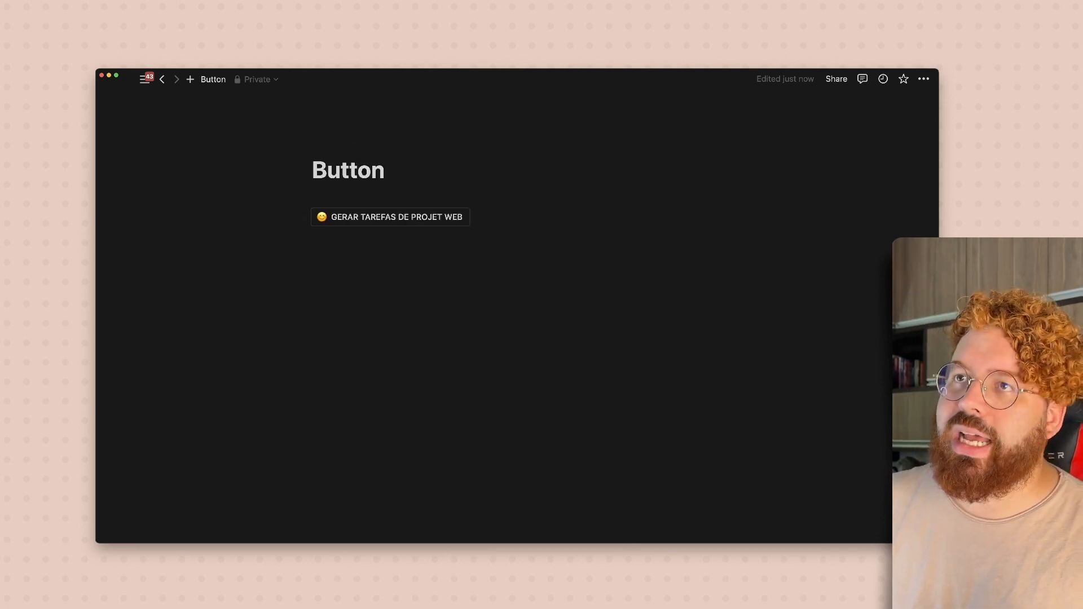
Find the Gestor de Templates page among the workspace pages and open it.
mouse_move(144, 79)
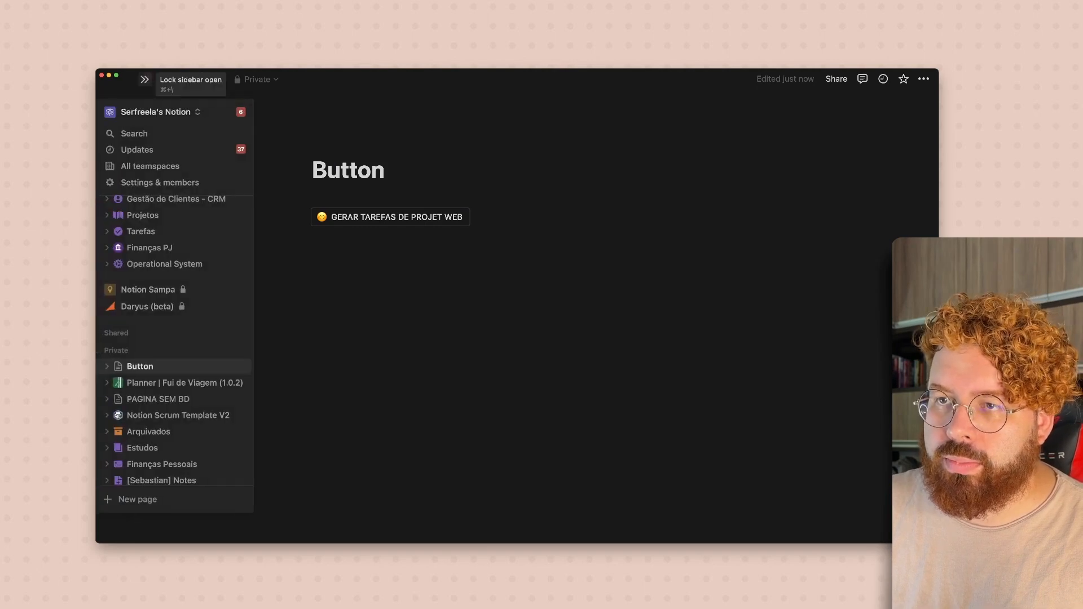
scroll(175, 395, down, 4)
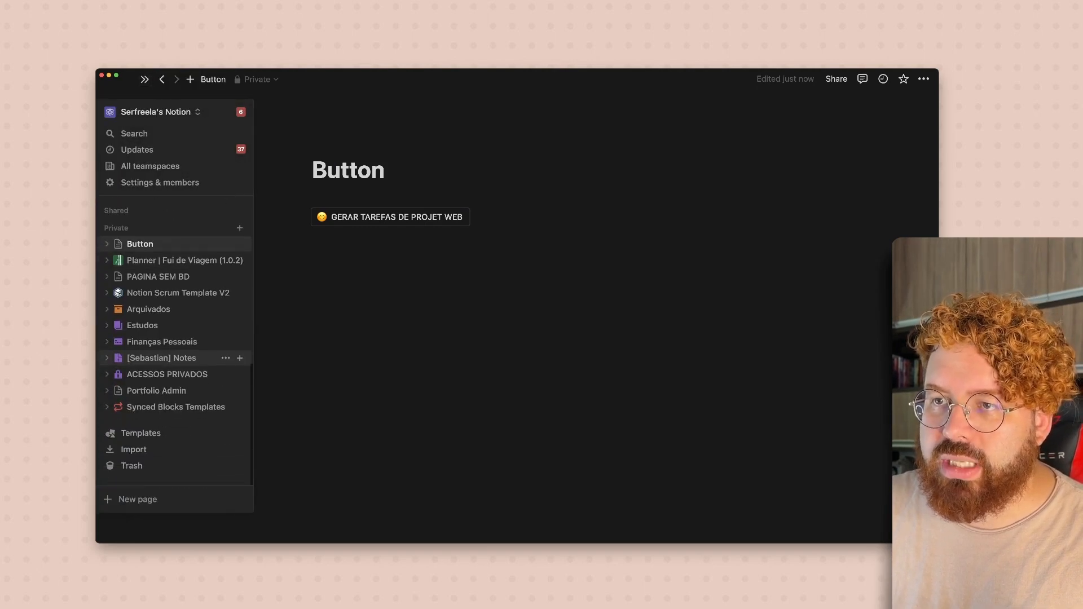
scroll(175, 338, up, 7)
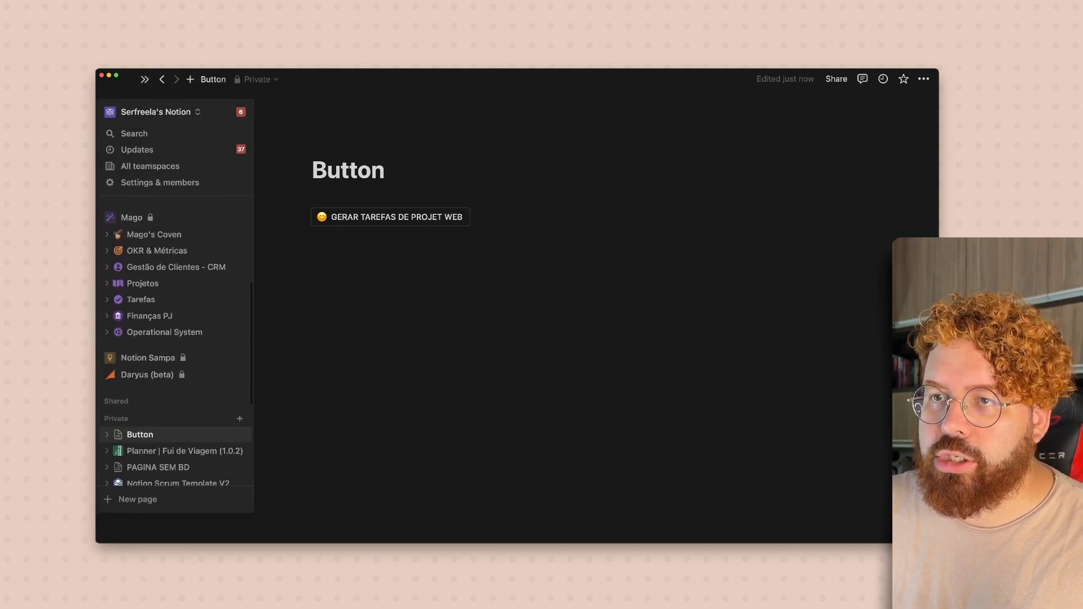
scroll(175, 265, up, 8)
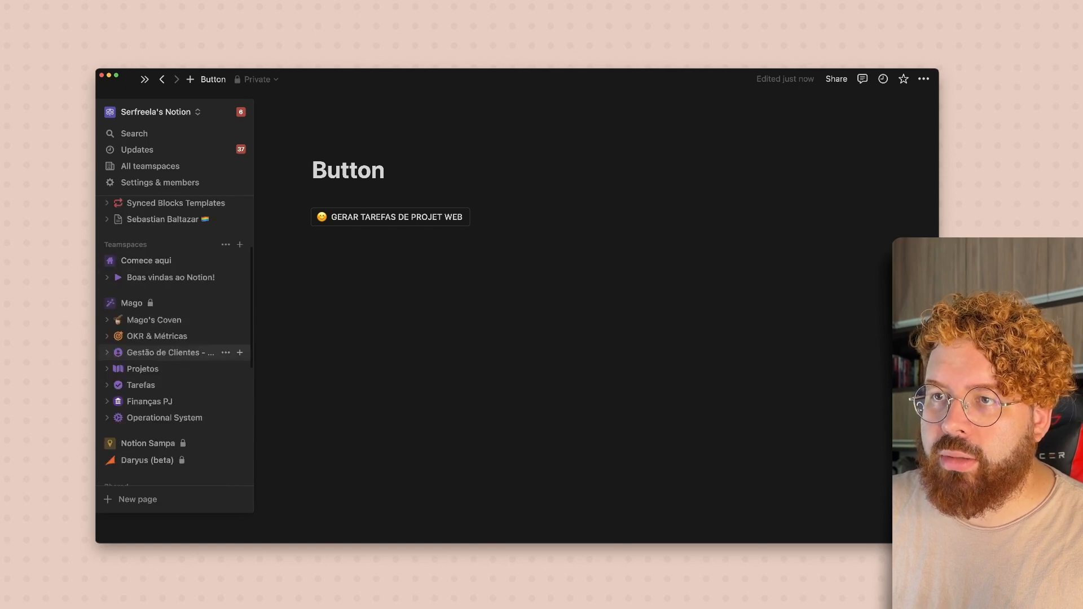
click(167, 257)
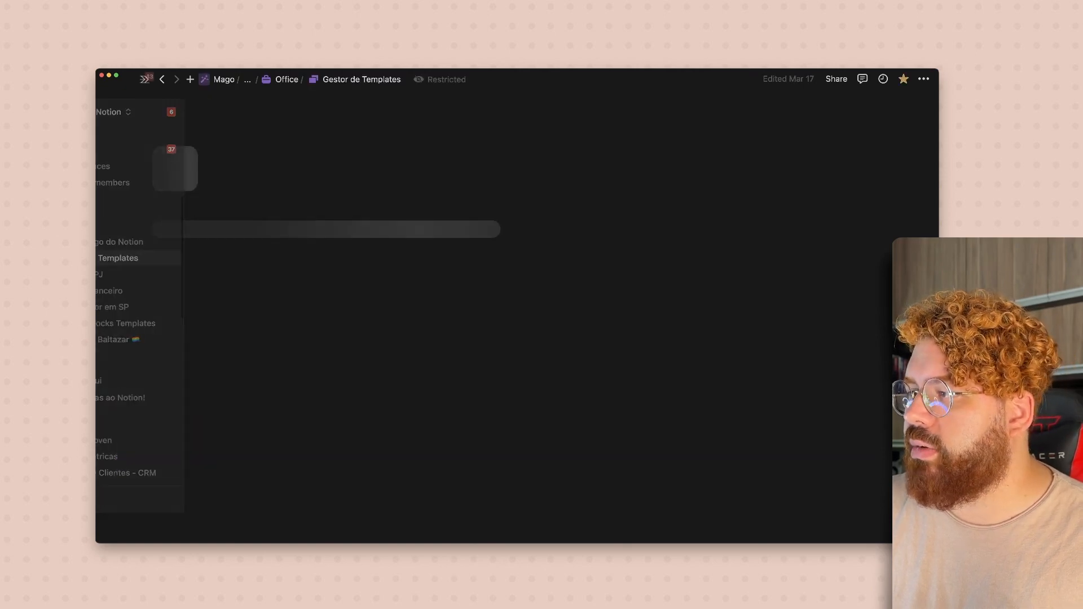
Open the Gestão de Projetos template from the Roadmap's Gratuito group as a full page and go to its Tarefas board.
scroll(516, 310, down, 3)
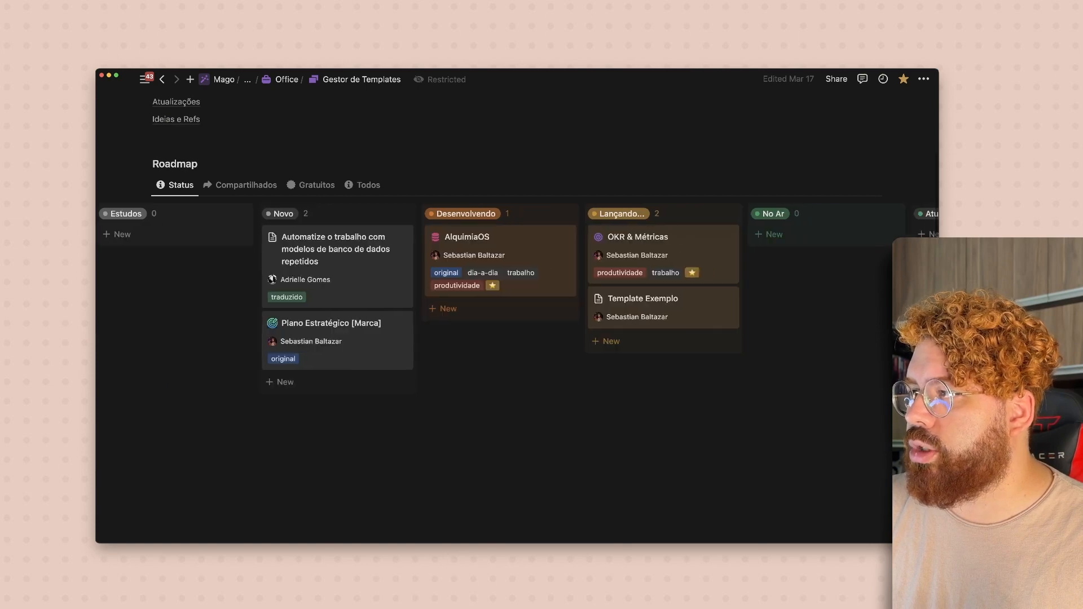
scroll(516, 366, right, 15)
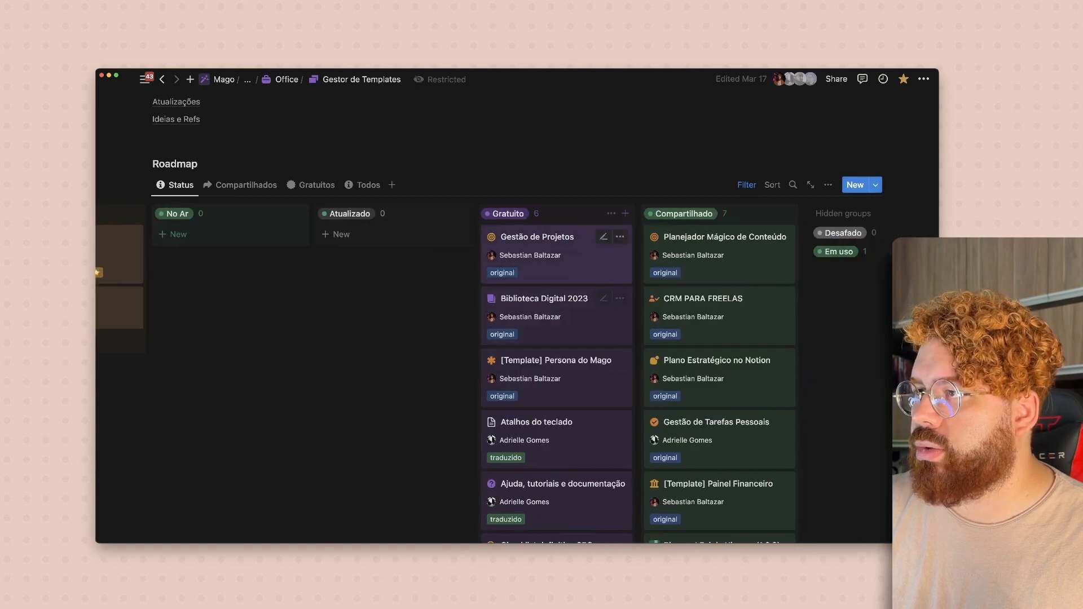
click(556, 255)
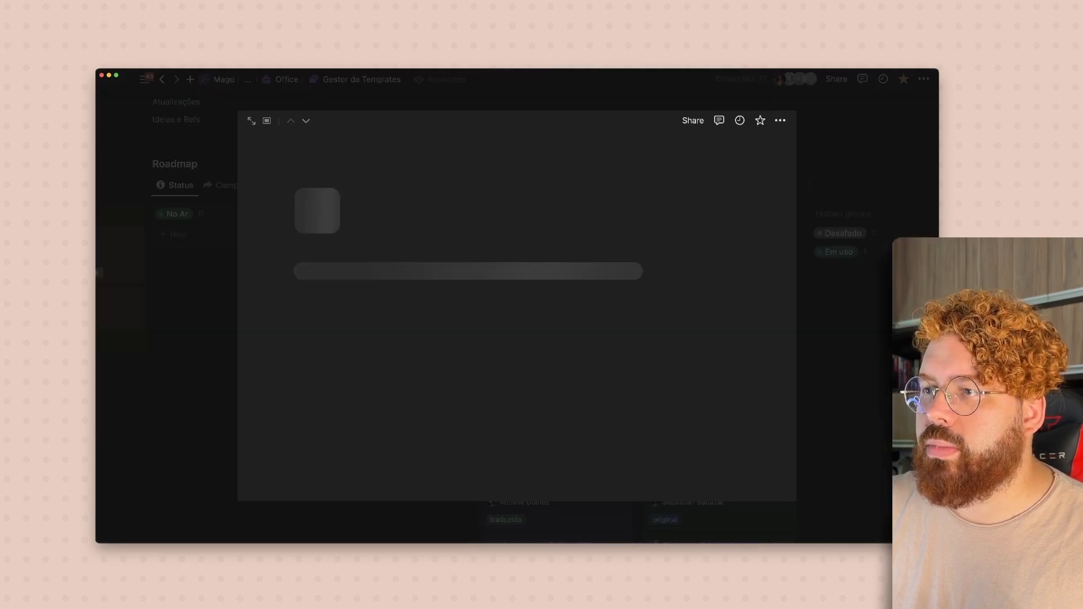
click(252, 120)
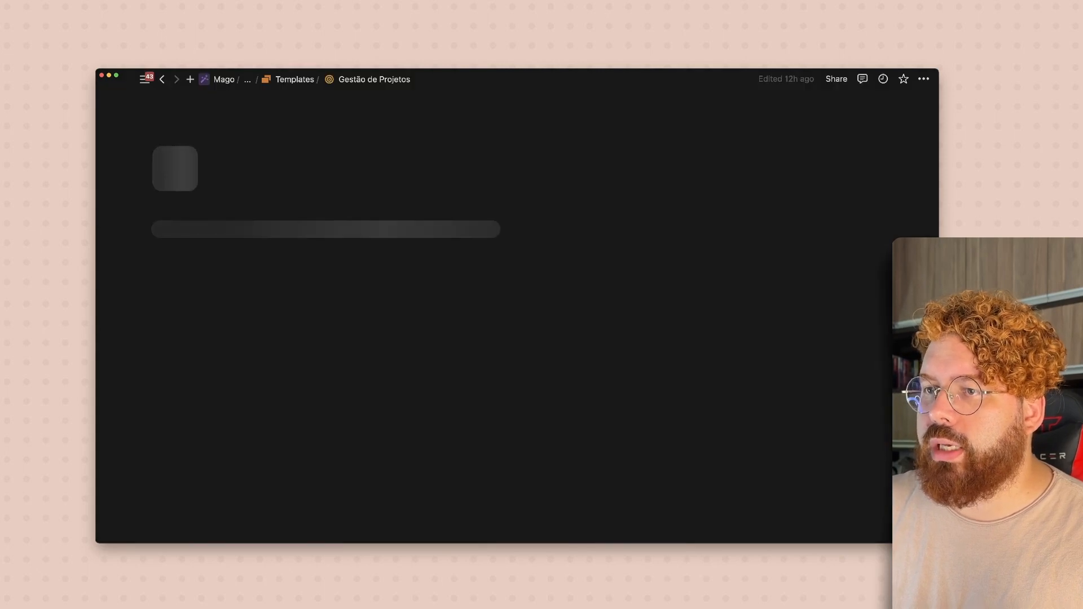
scroll(516, 316, down, 5)
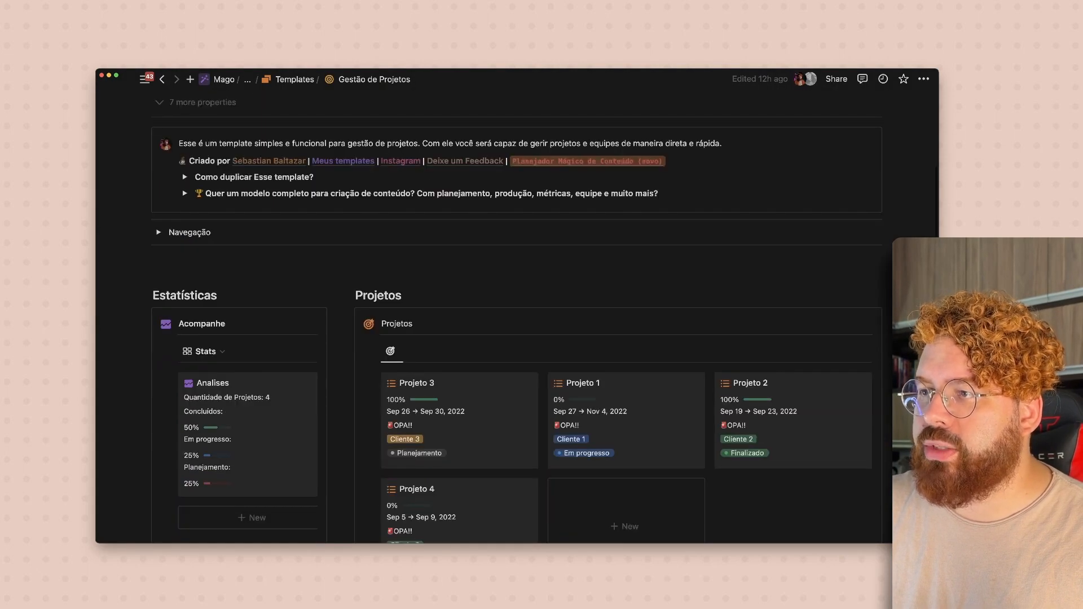
scroll(517, 315, down, 8)
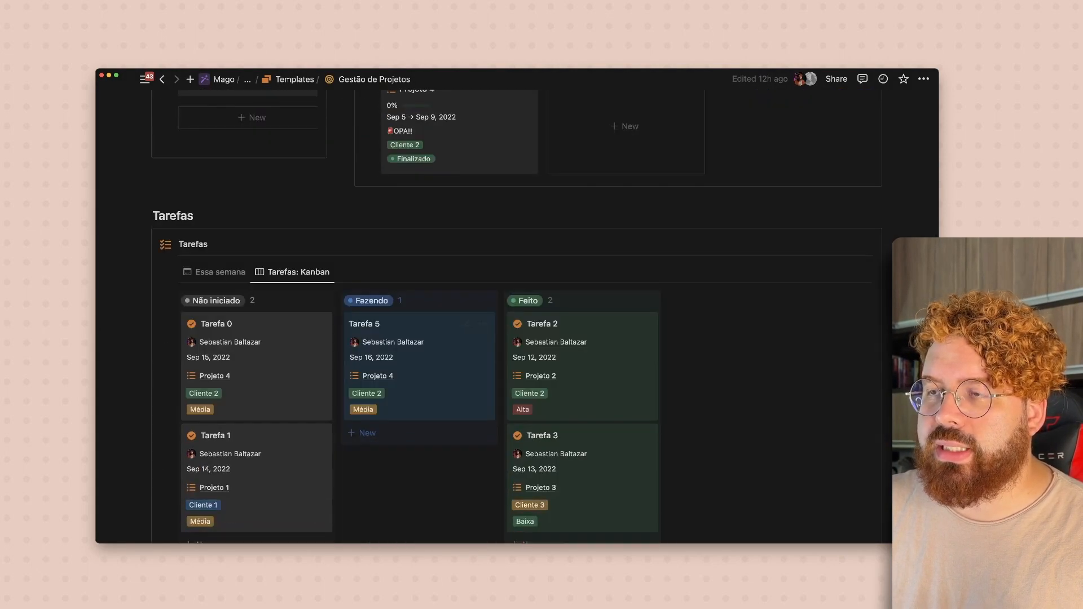
scroll(419, 361, down, 1)
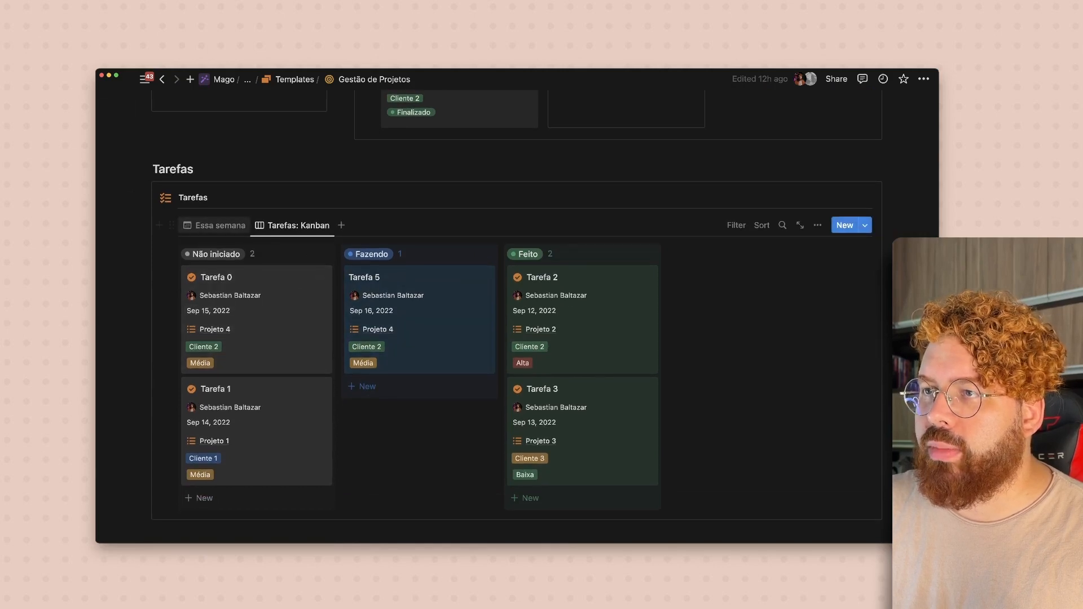
Duplicate the Tarefas: Kanban view, switch the copy to the Table layout and name it Lista.
click(298, 225)
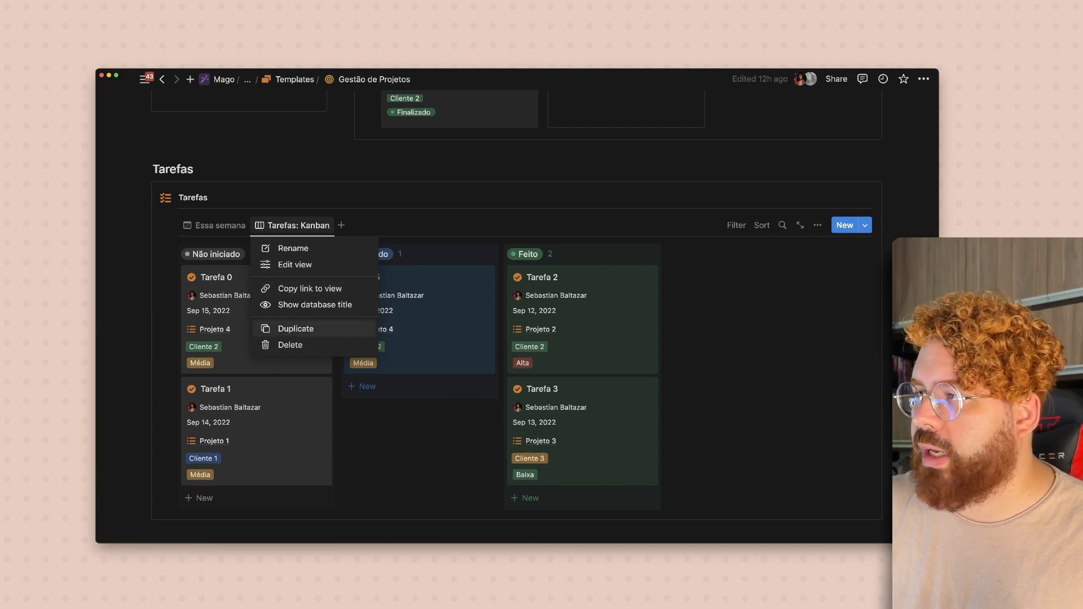
click(296, 329)
click(742, 312)
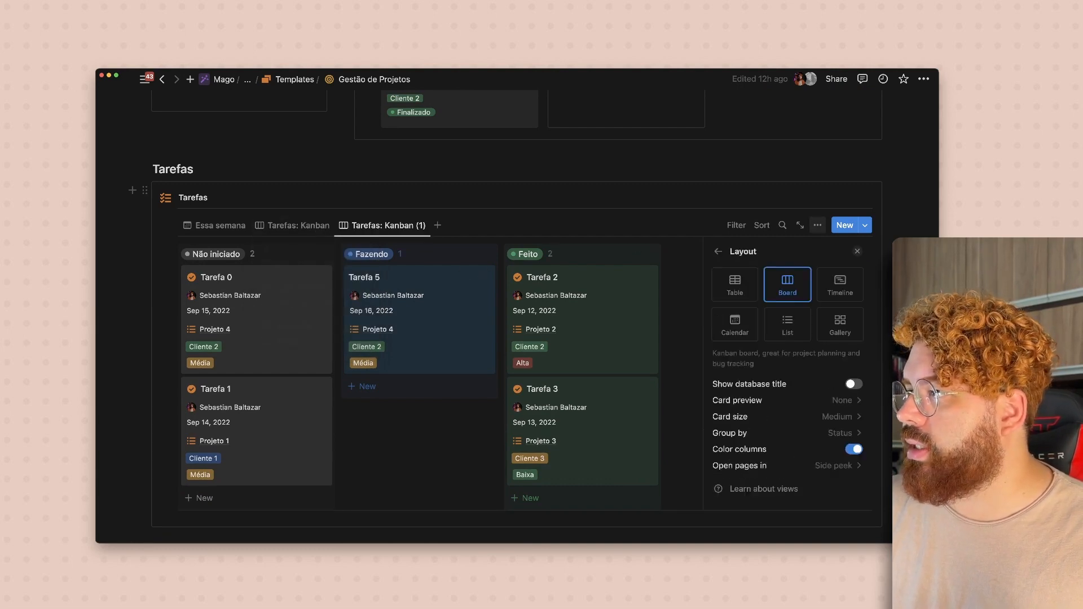
click(735, 284)
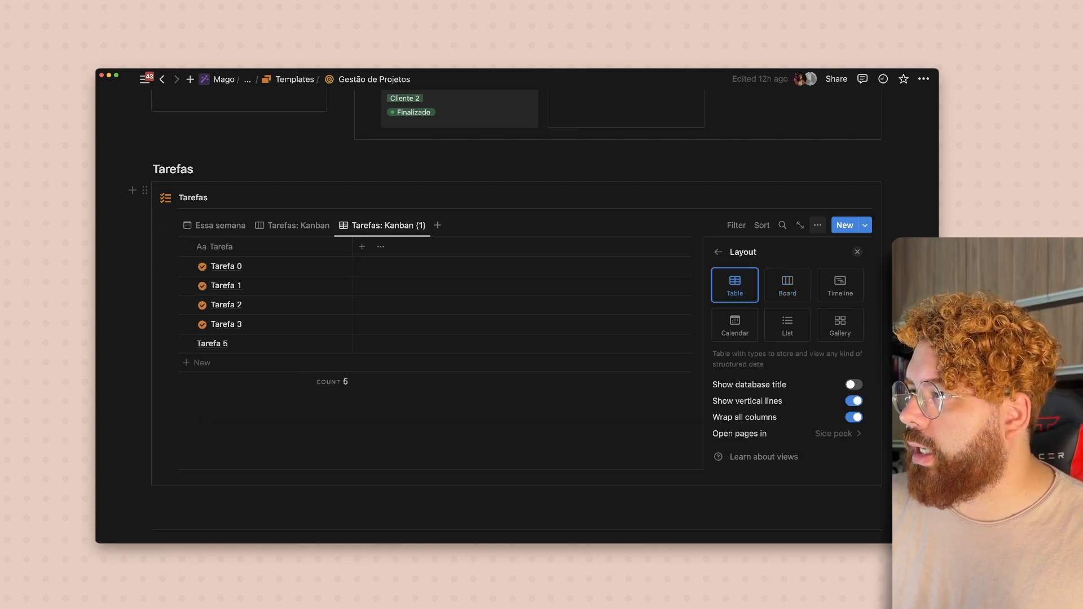
key(Escape)
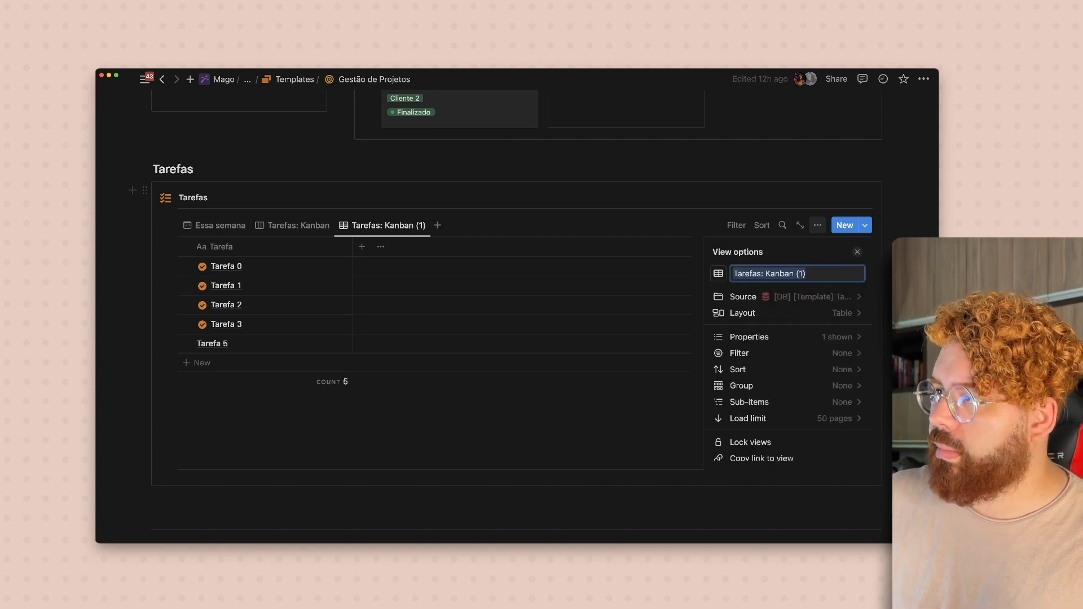
text(Lista)
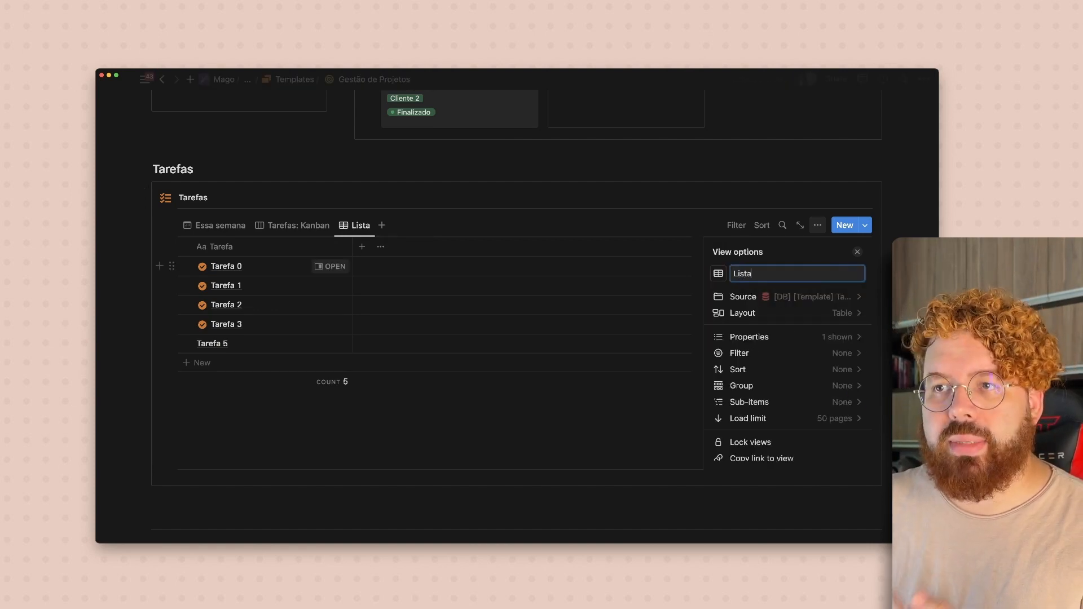
key(Escape)
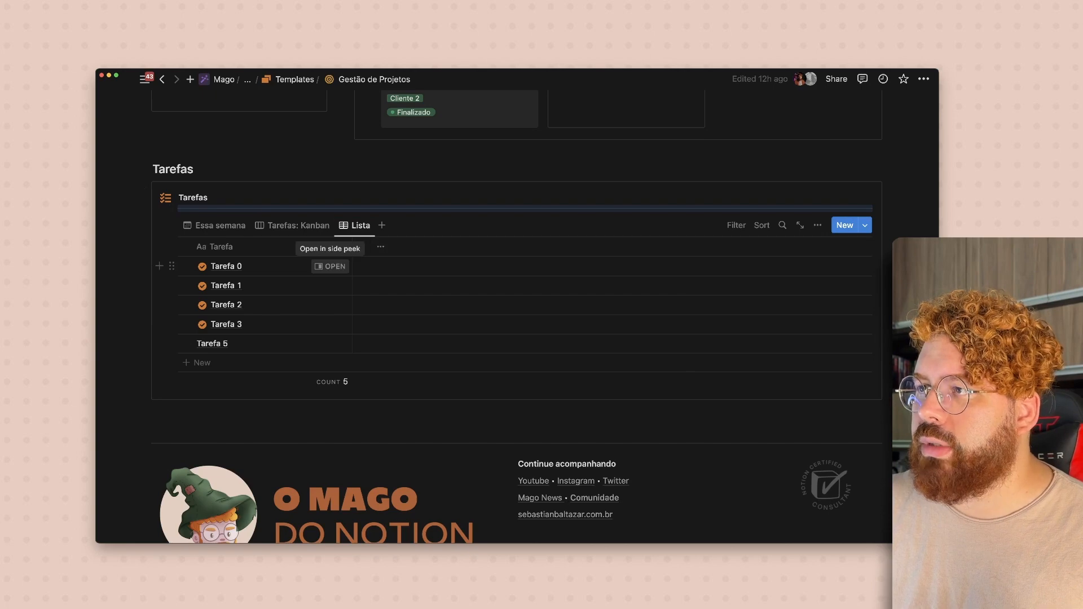
Duplicate the Projetos gallery view and switch the copy to the Table layout.
scroll(333, 271, up, 5)
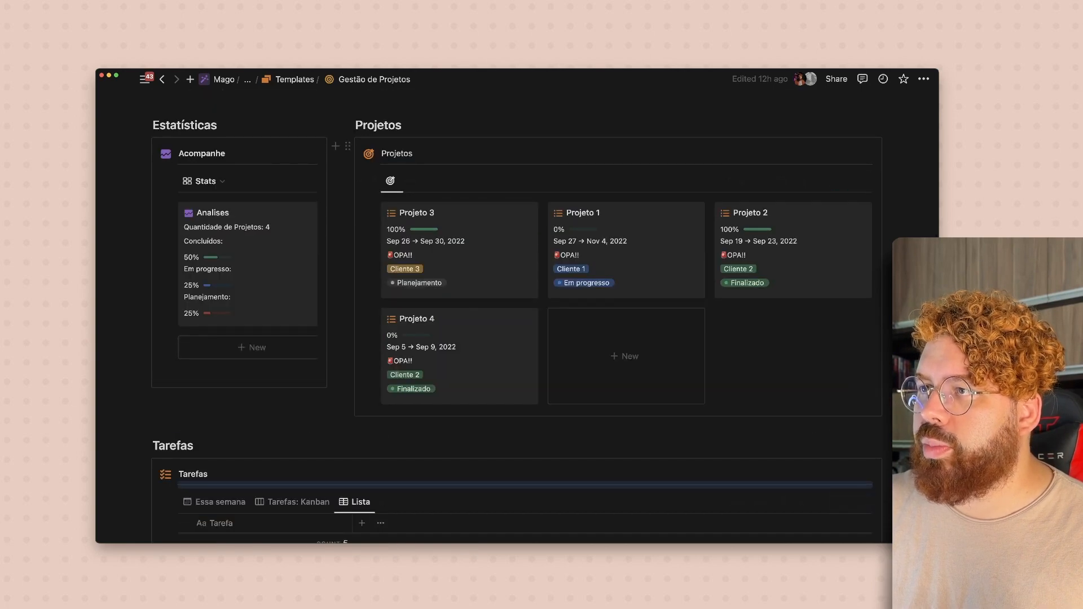
click(389, 180)
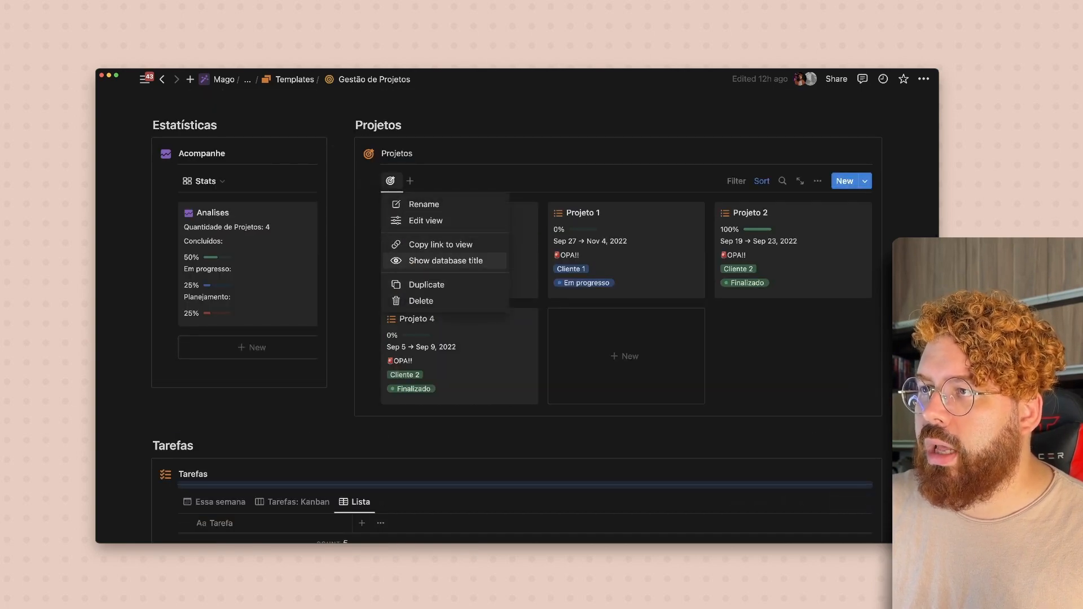
click(427, 284)
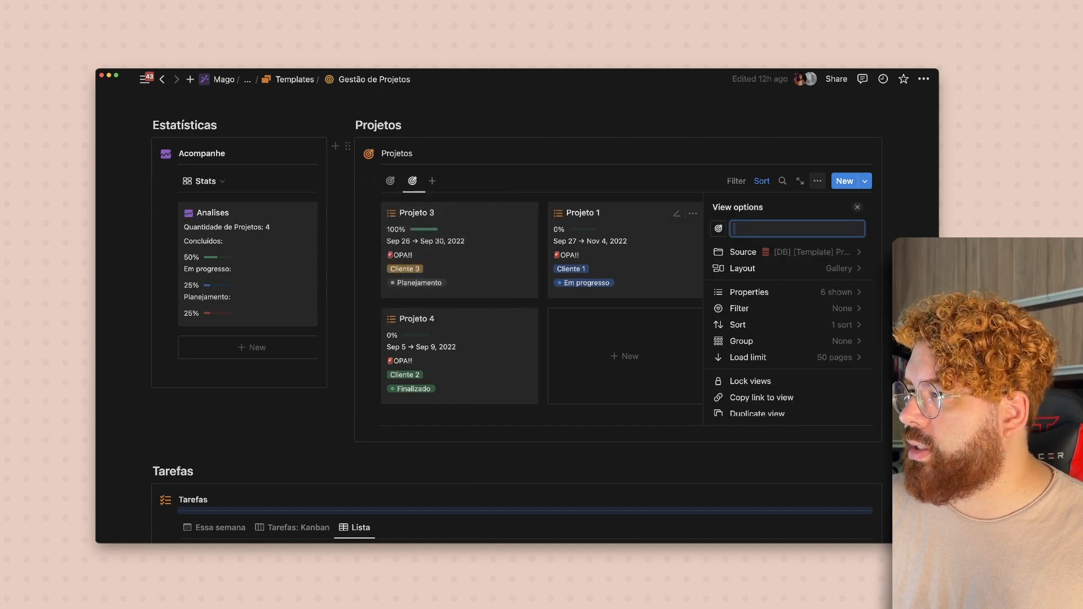
click(742, 268)
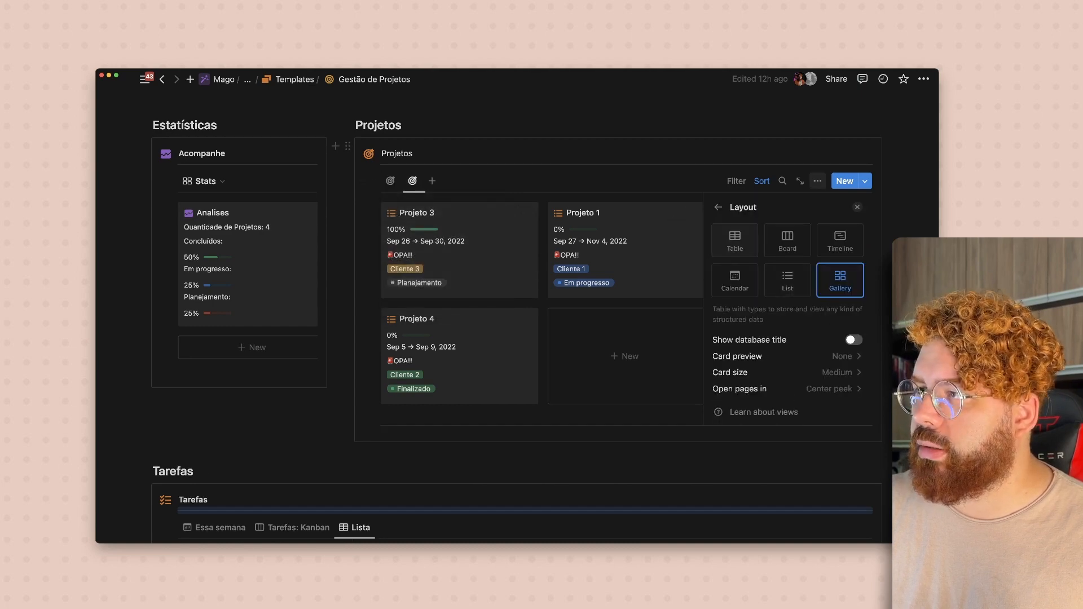
click(735, 240)
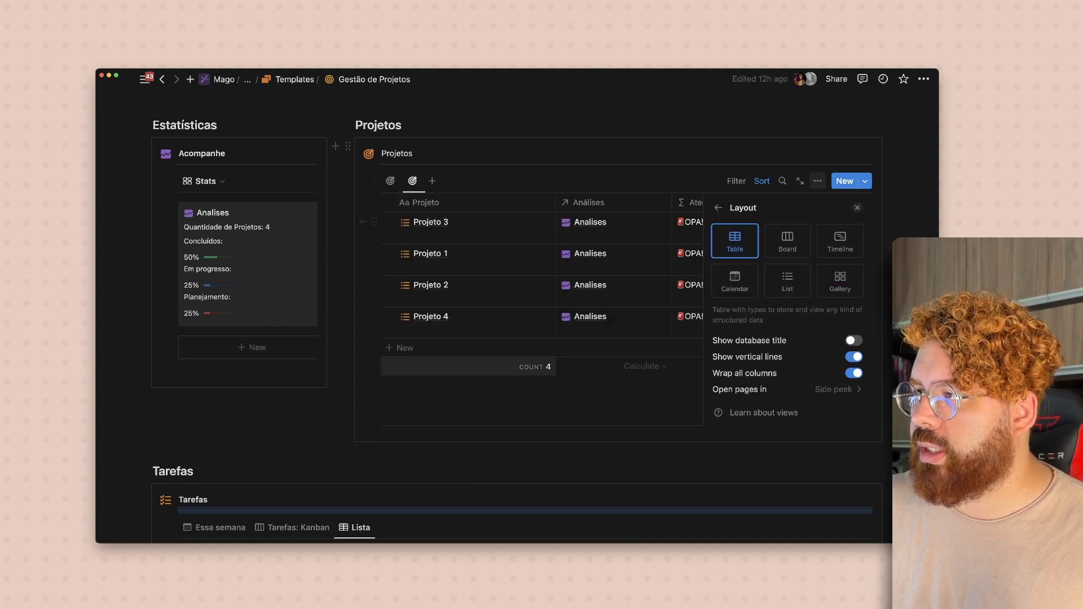
click(468, 399)
Insert a new button block on an empty line between the Projetos section and the Tarefas heading.
scroll(468, 399, down, 1)
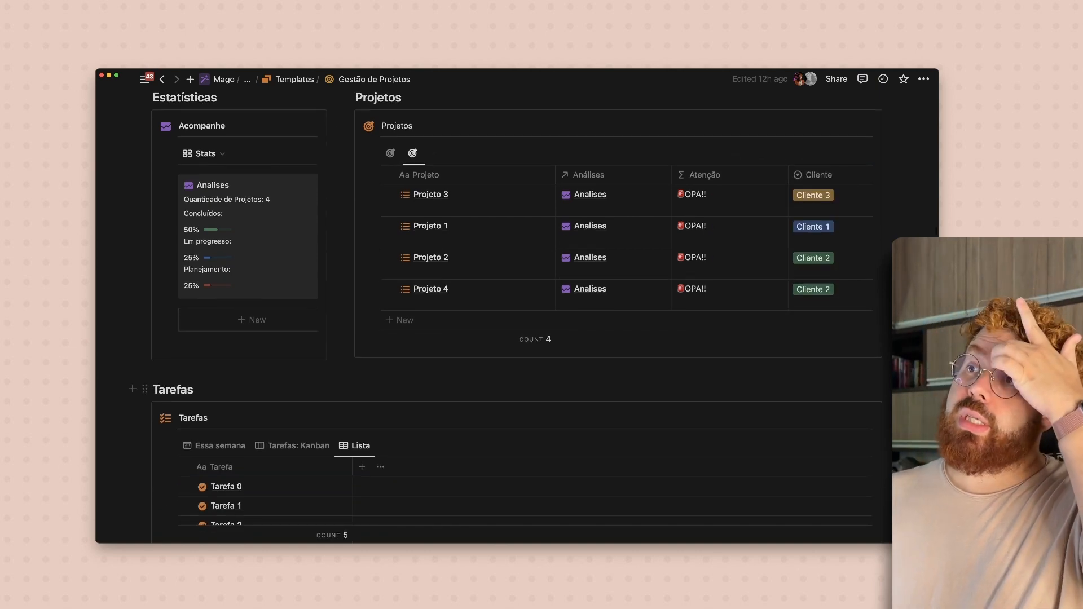
scroll(508, 316, up, 2)
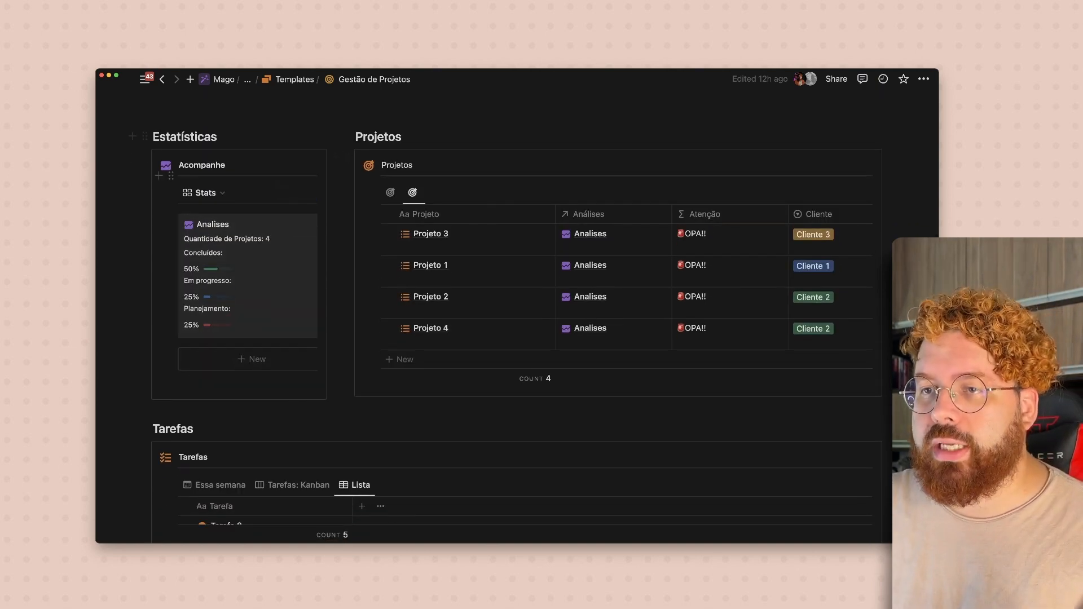
scroll(248, 226, down, 3)
click(236, 303)
drag(171, 302, 169, 332)
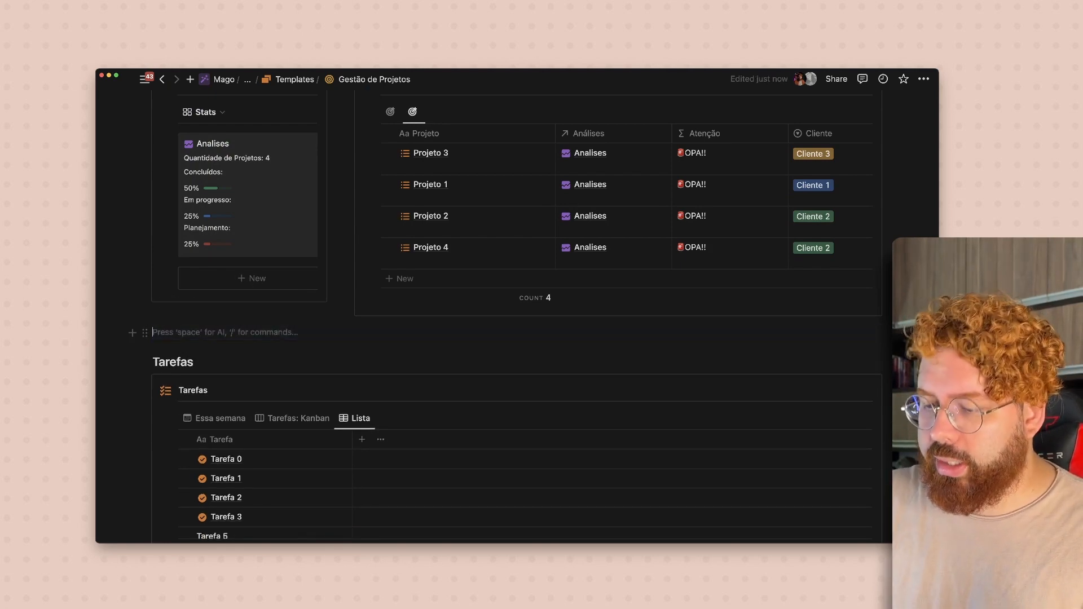
text(/bu)
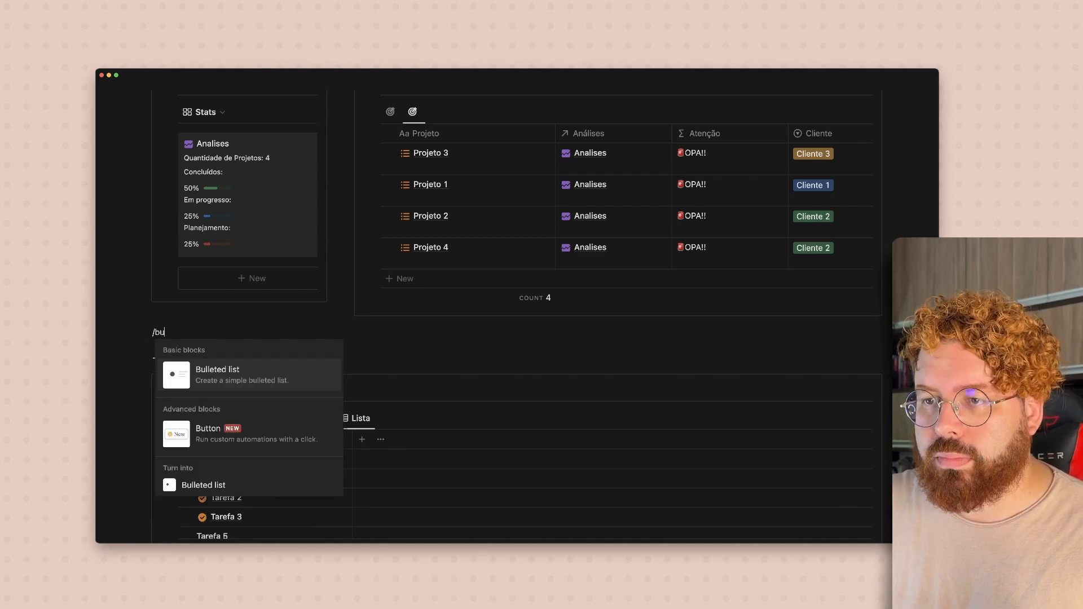
key(Down)
key(Return)
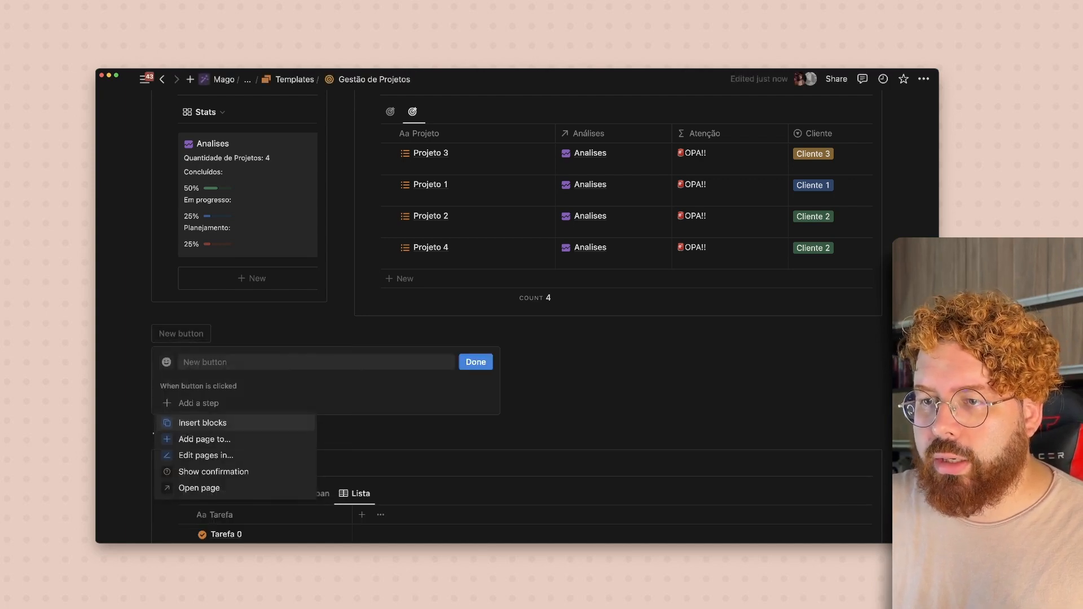
Give the new button a green folder icon and name it Criar Projeto site.
click(166, 362)
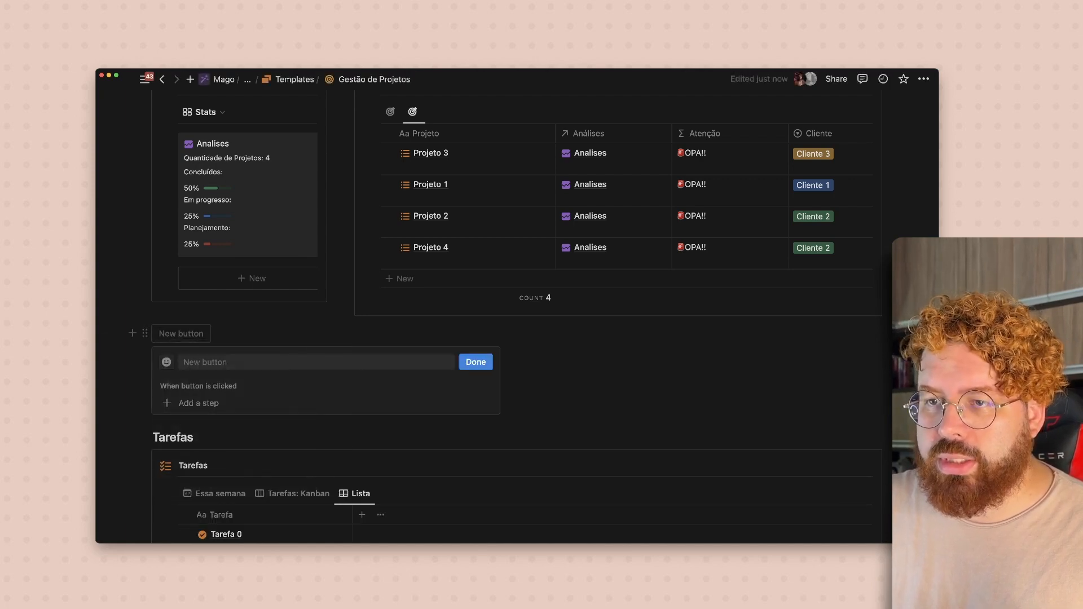
click(166, 362)
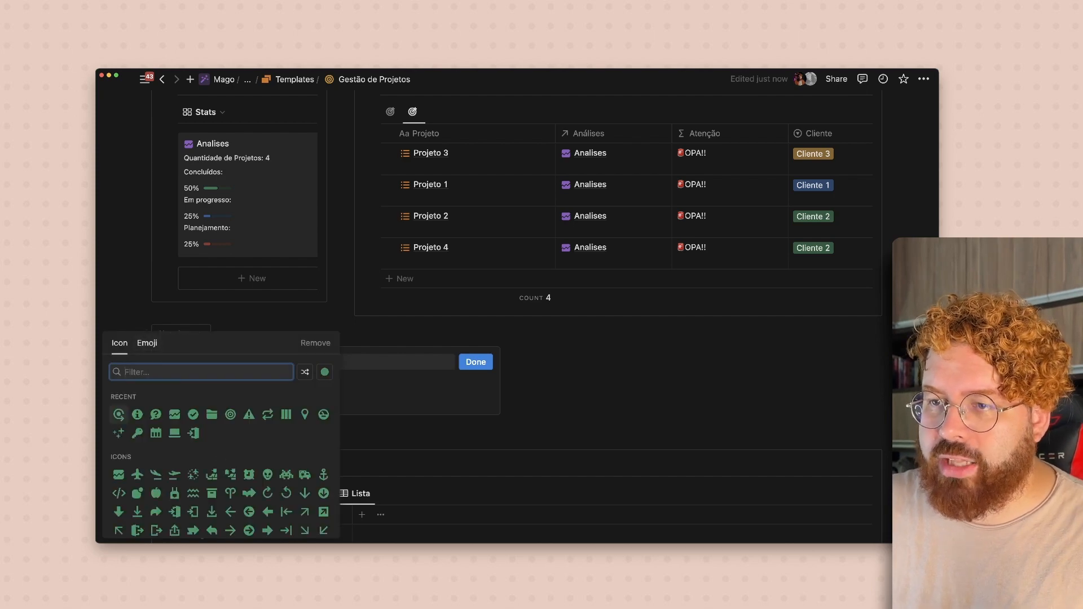
key(Escape)
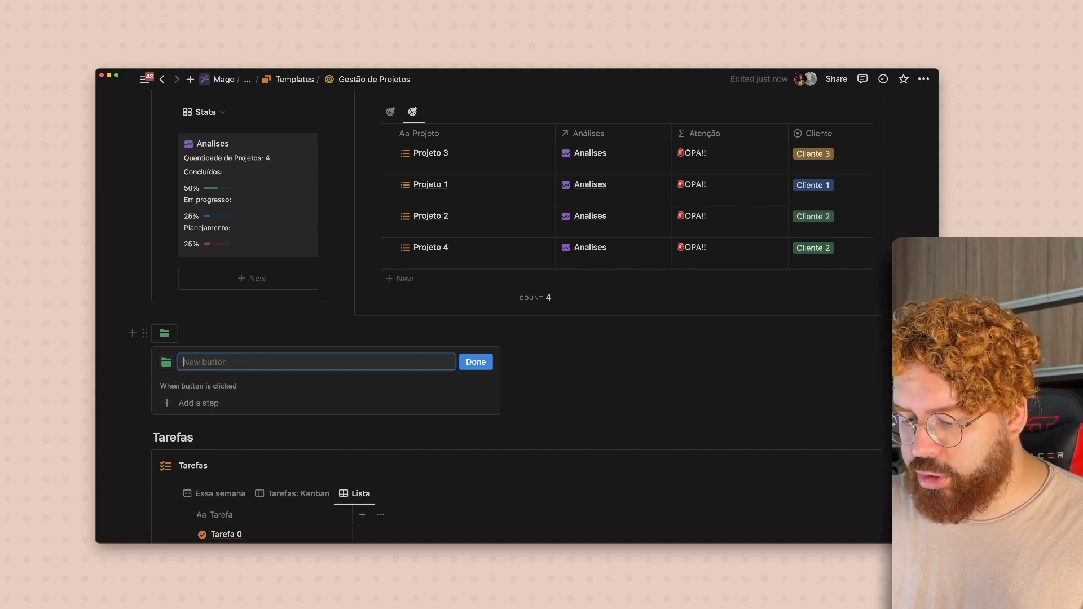
text(Criar sites)
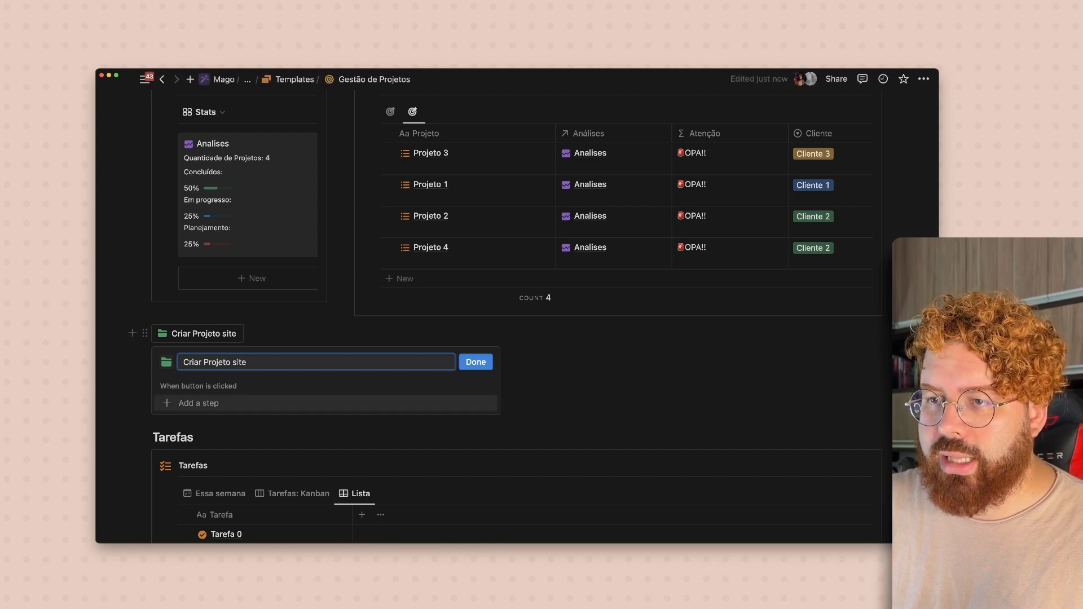
Add a button action that adds a page to [DB] [Template] Projetos with Projeto set to Criação de Site.
click(199, 403)
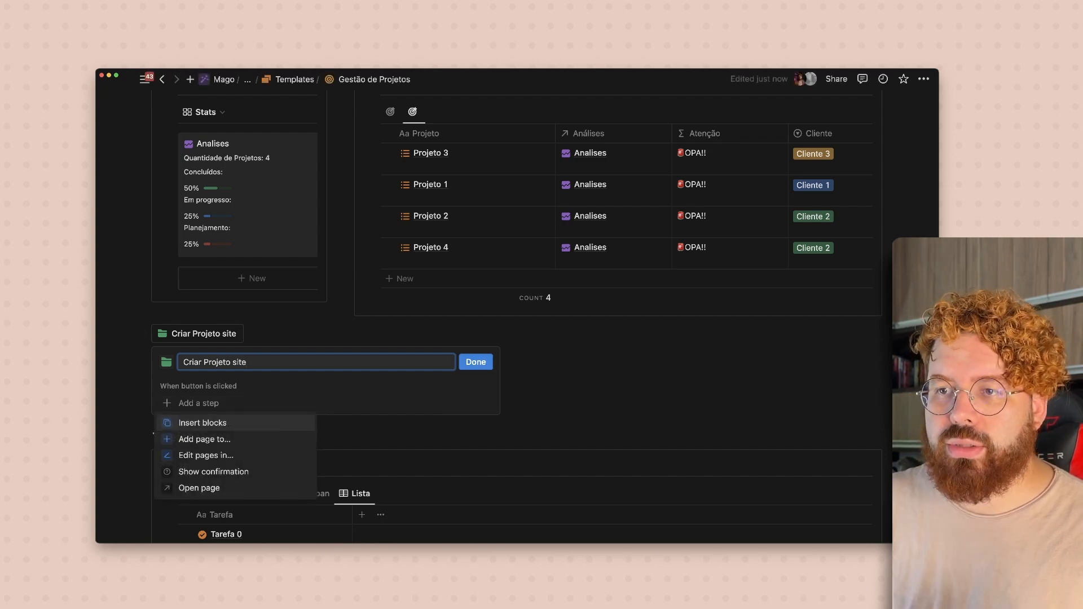
click(204, 438)
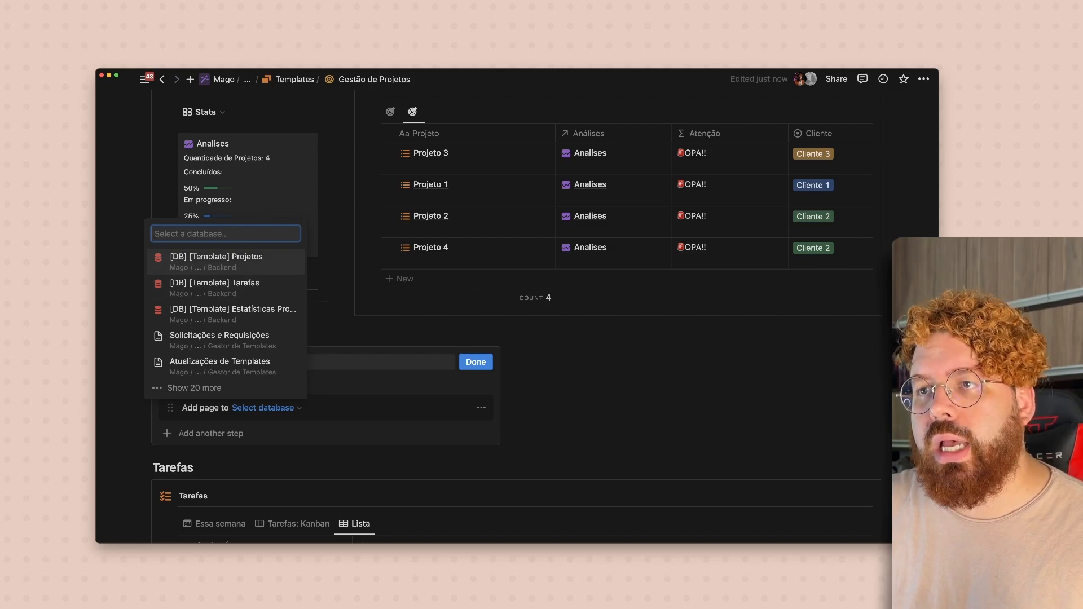
key(Return)
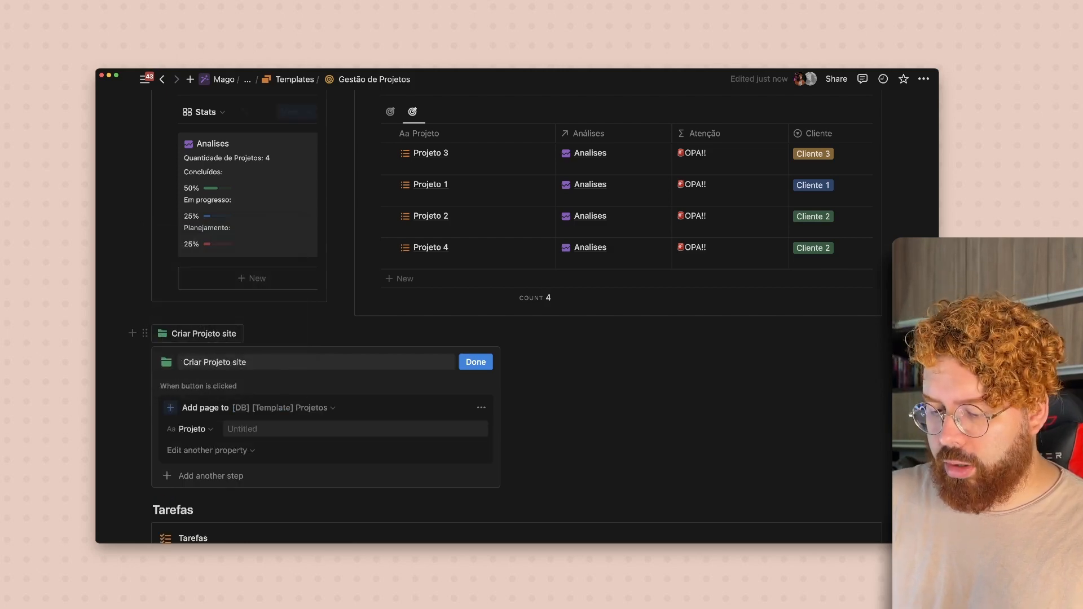
text(Criação de Site)
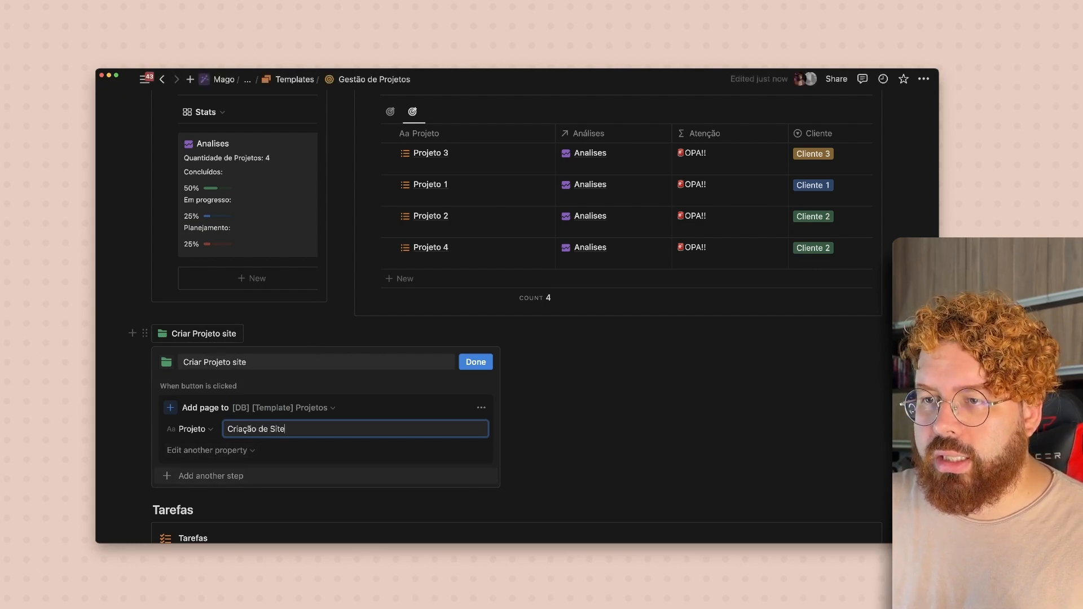
Add a second action that adds a page to [DB] [Template] Tarefas with Tarefa set to Onboarding.
click(211, 475)
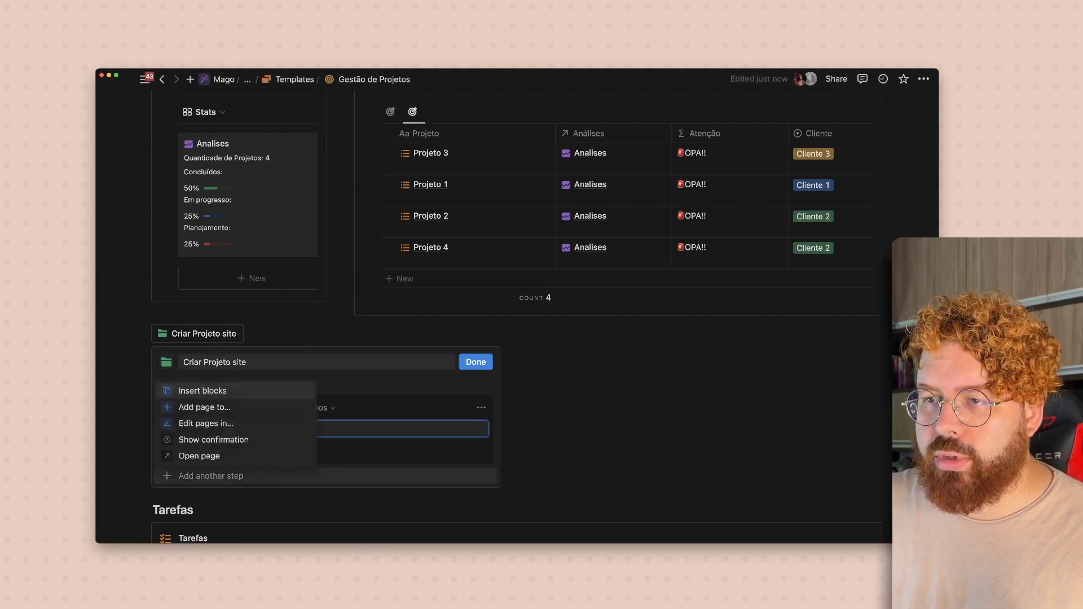
click(204, 407)
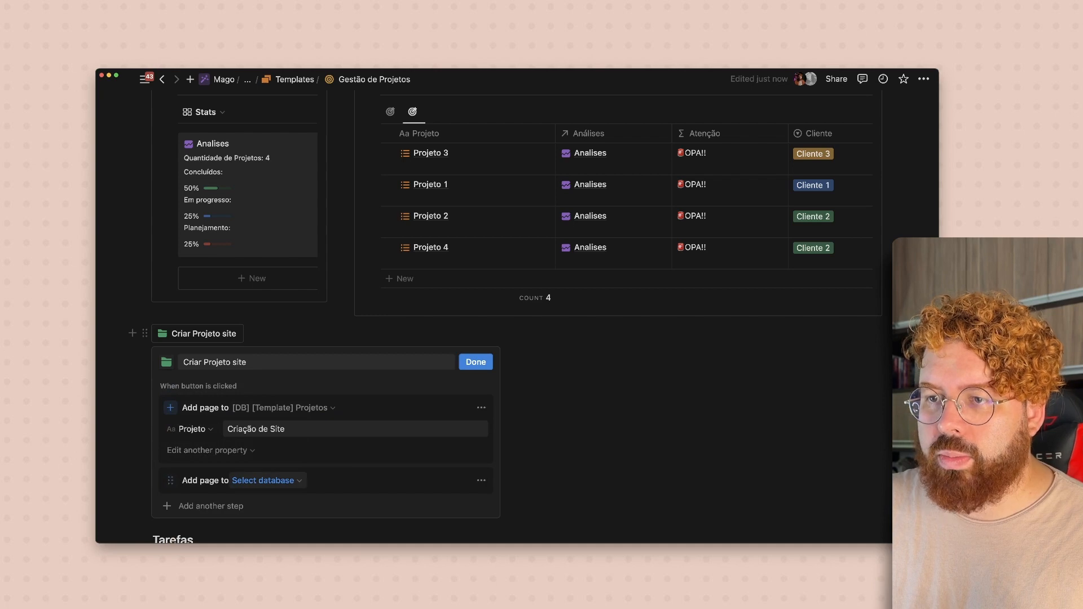
click(263, 480)
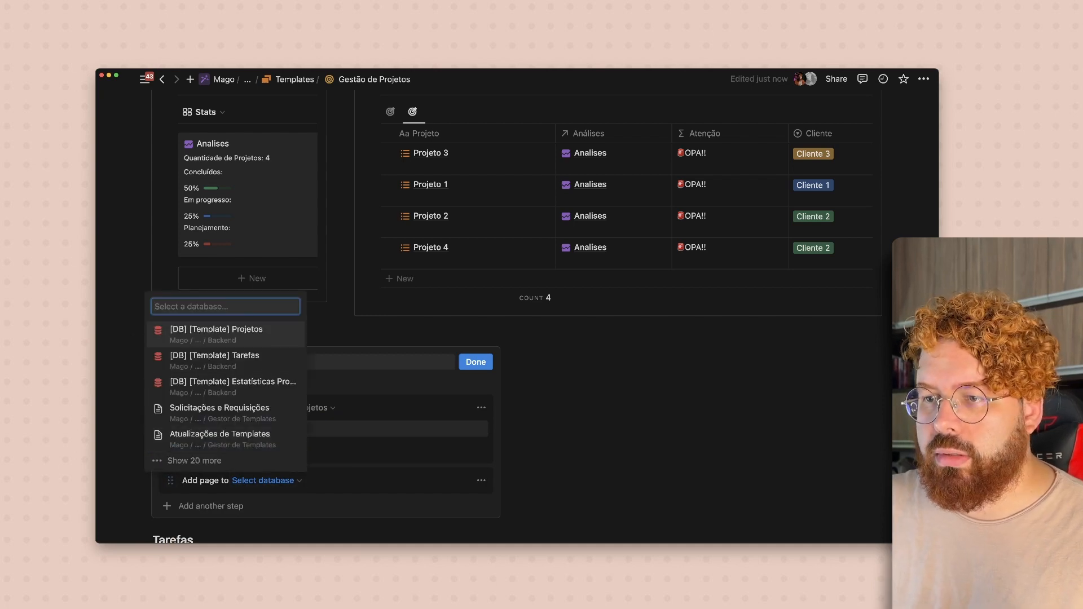
click(237, 360)
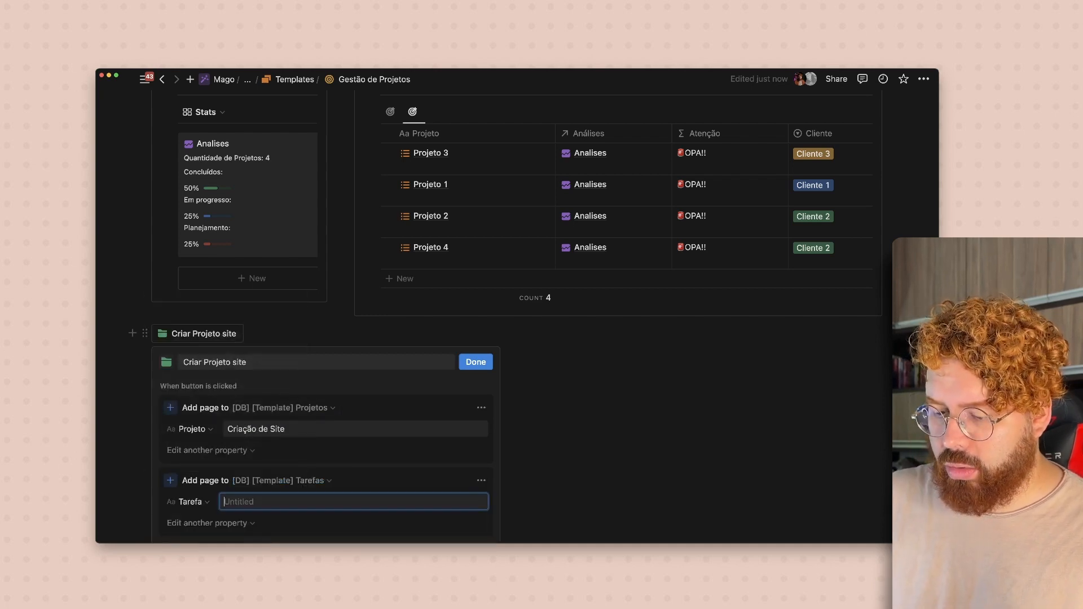
click(303, 501)
text(Onboardi)
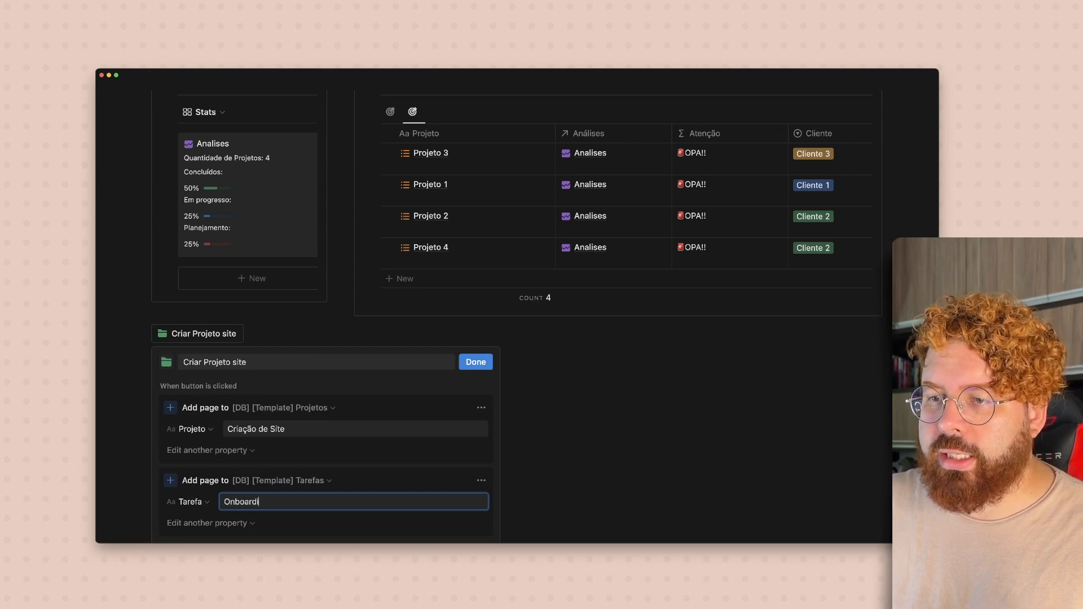
scroll(326, 445, down, 2)
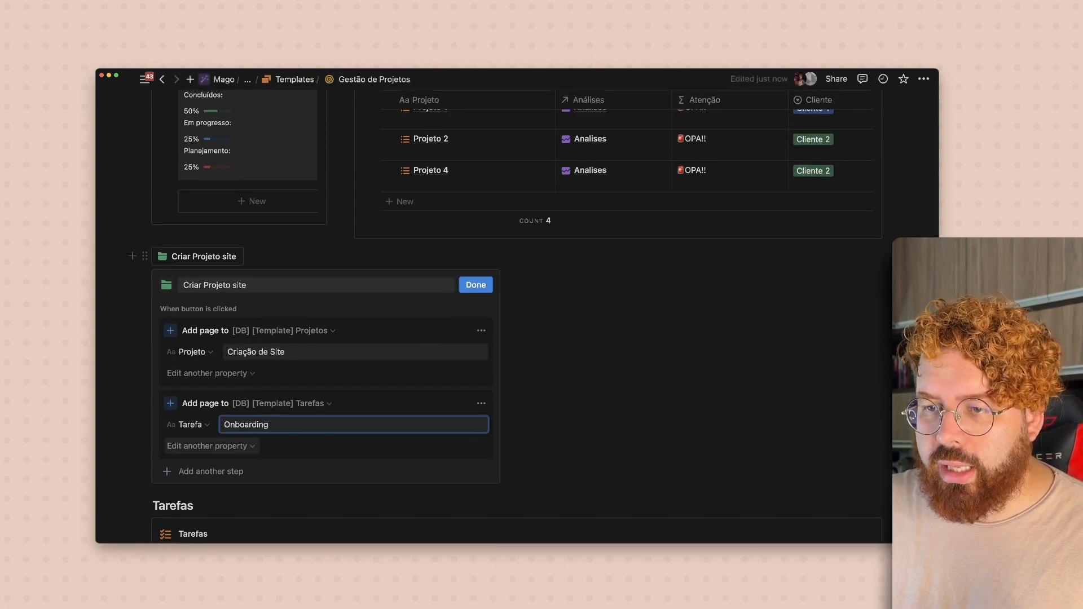
Link the Onboarding task's Projetos property to the new page added in [DB] [Template] Projetos.
click(211, 445)
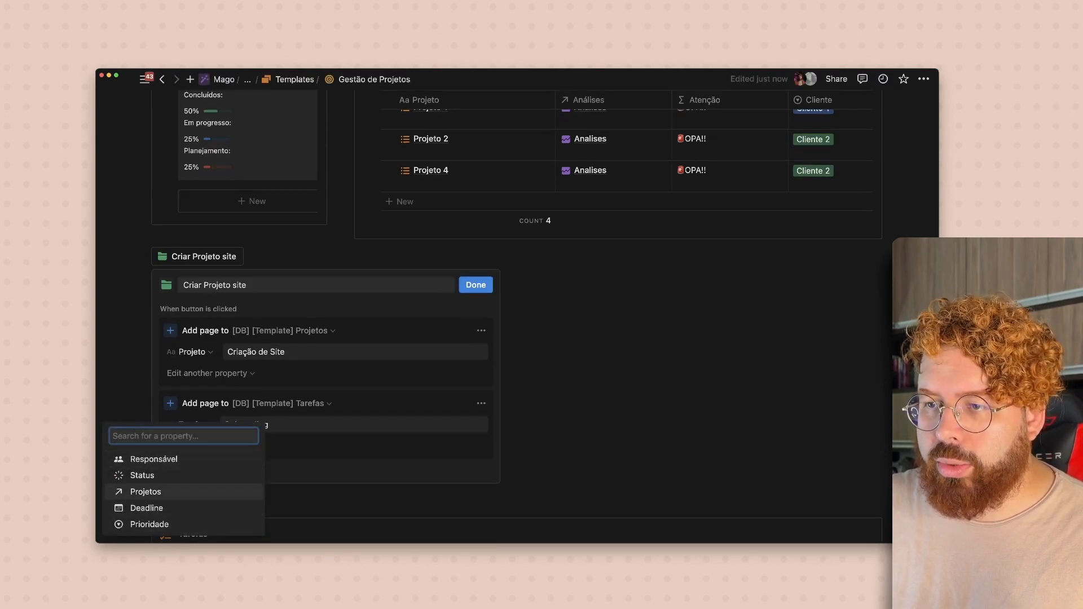
click(146, 491)
click(355, 444)
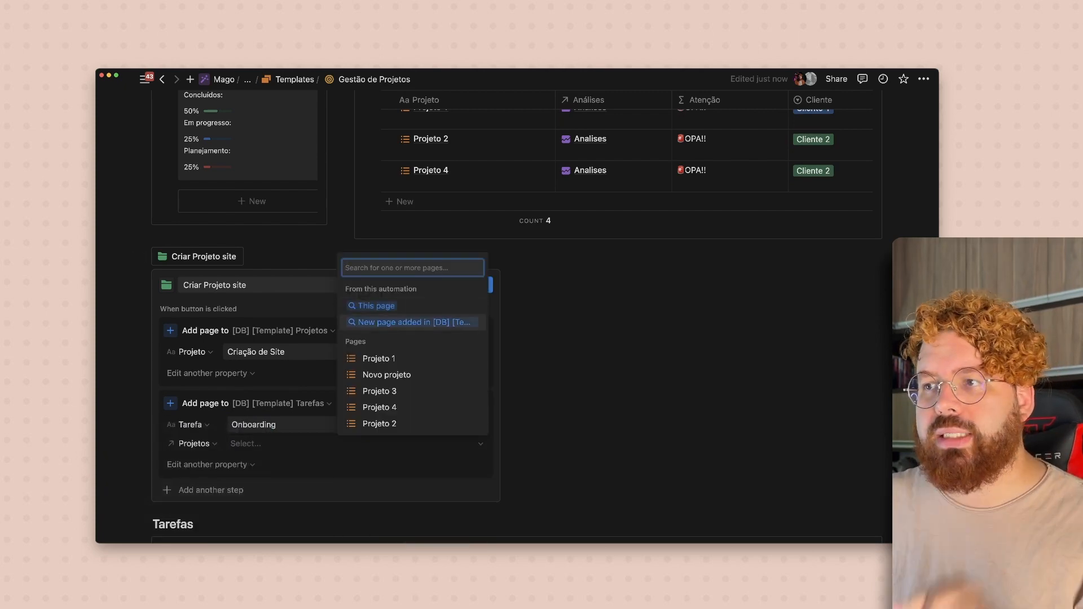
click(411, 322)
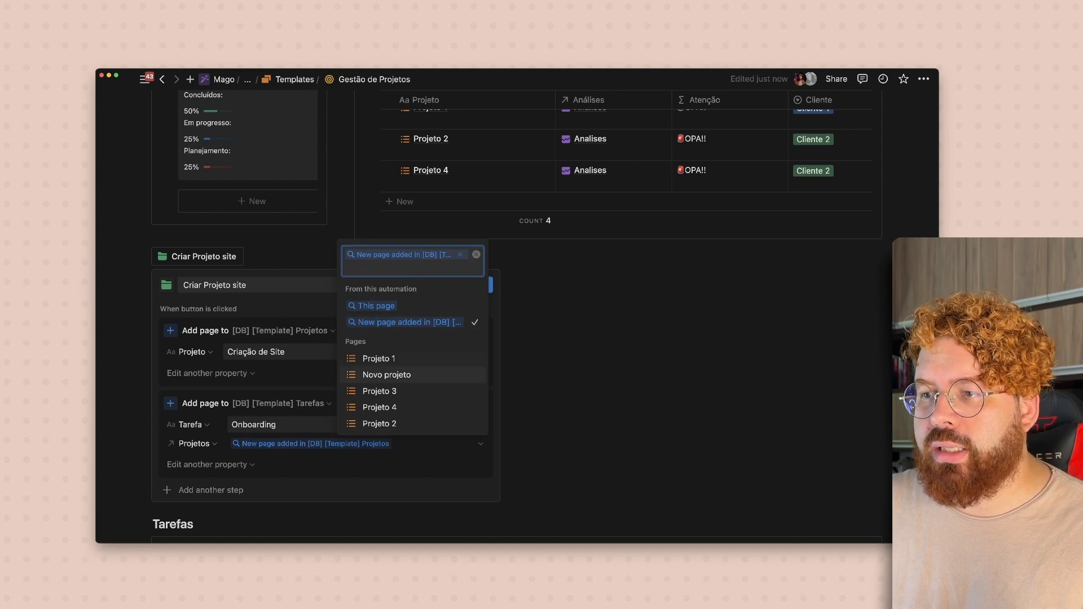
key(Escape)
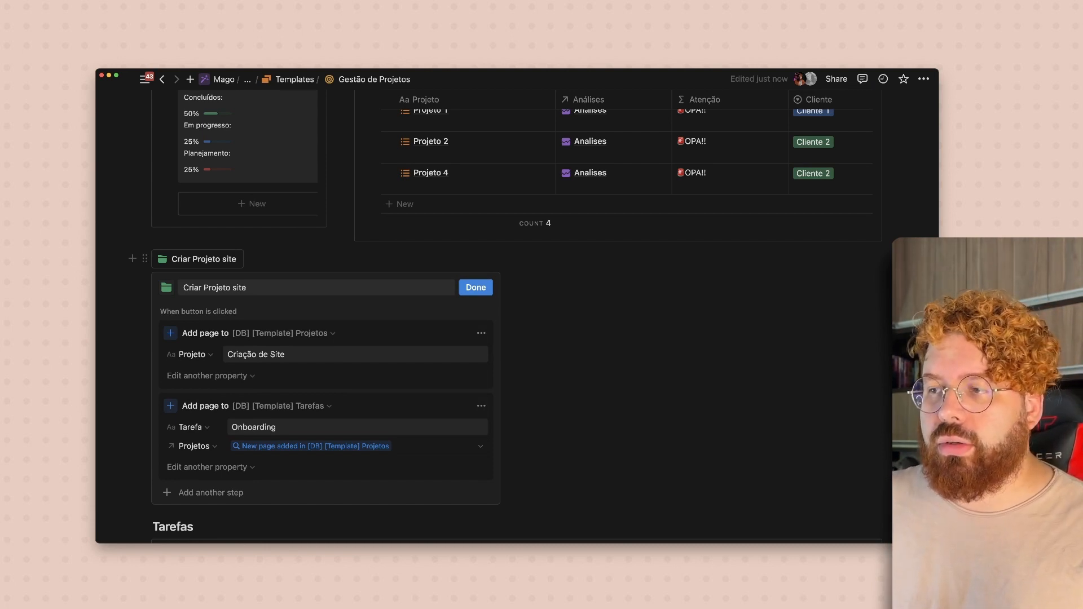
scroll(517, 315, down, 2)
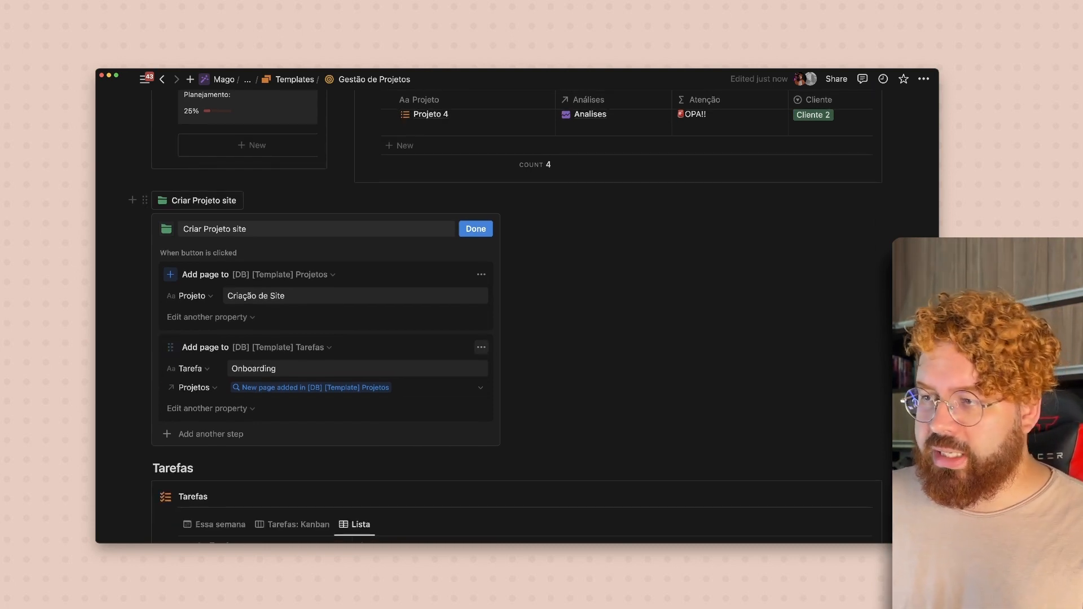
Duplicate the Onboarding action below itself and set the copy's Tarefa to Contrato.
click(481, 347)
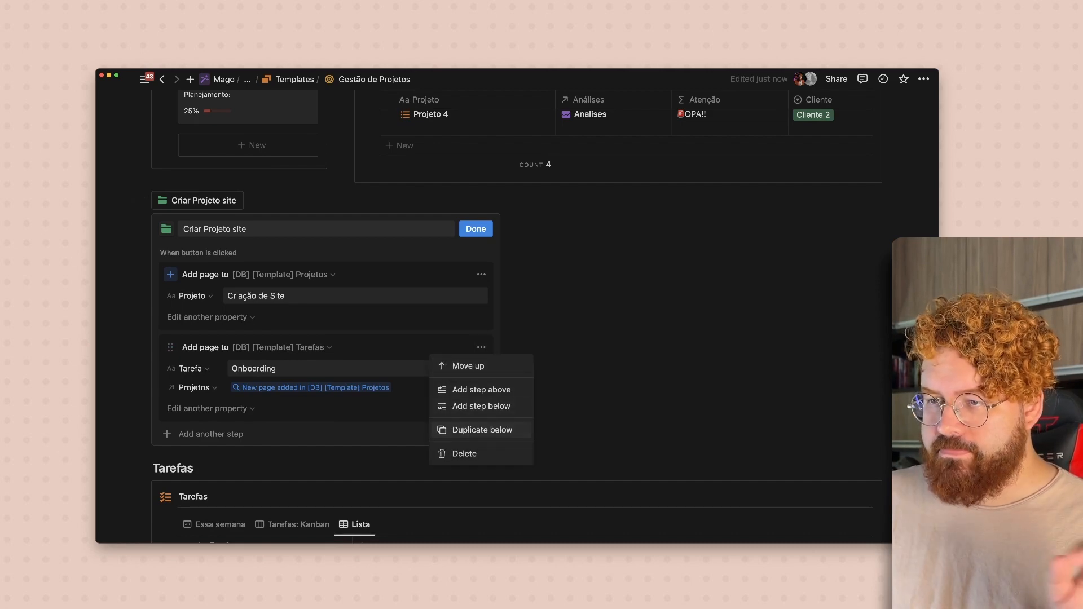
click(482, 430)
scroll(285, 445, up, 1)
click(299, 483)
scroll(299, 483, down, 2)
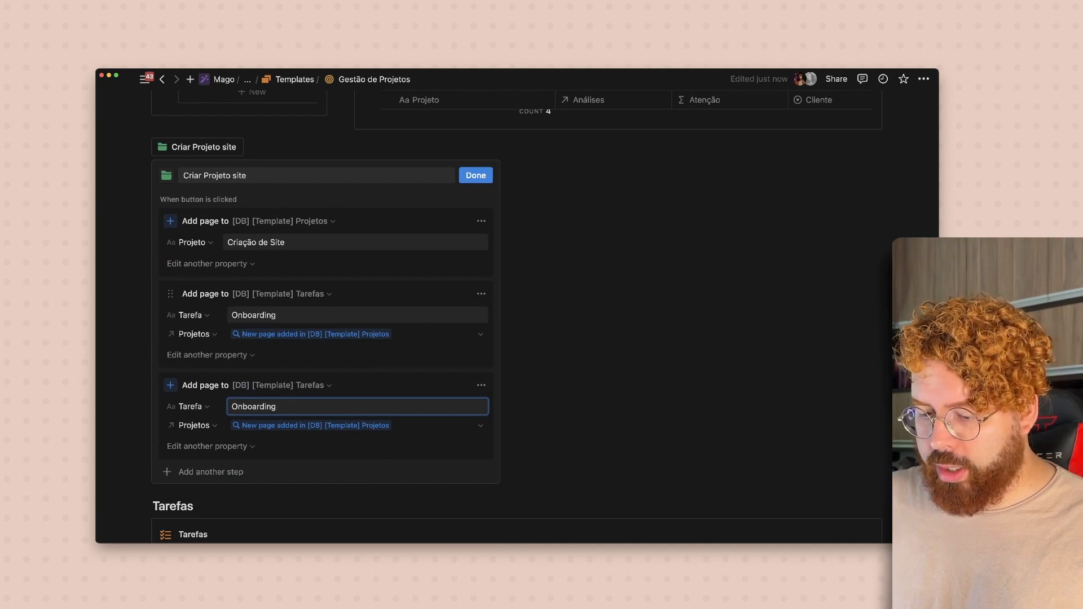
text(Emit)
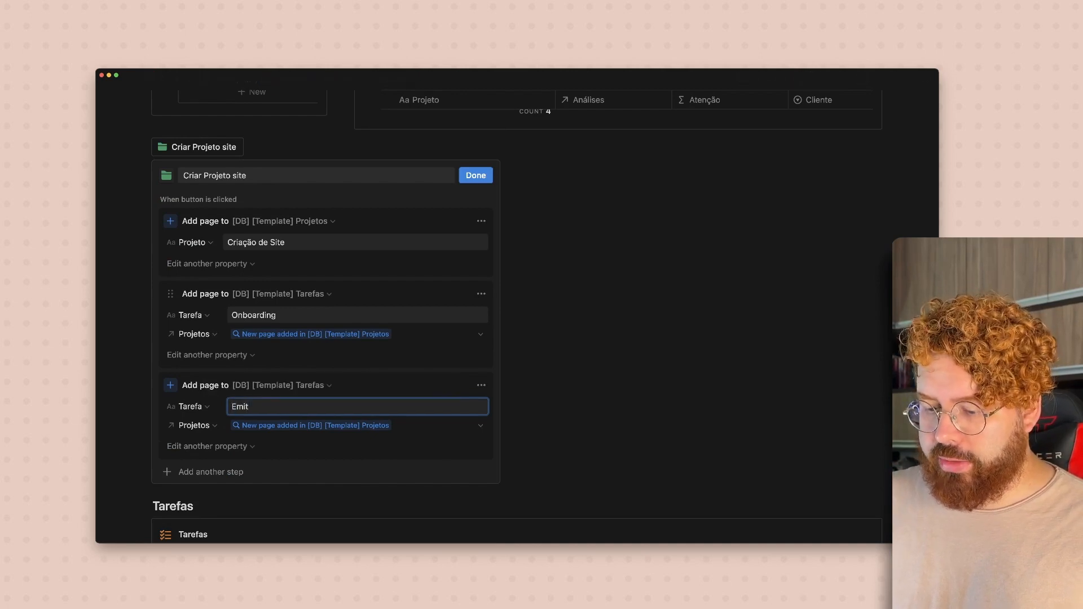
key(super+a)
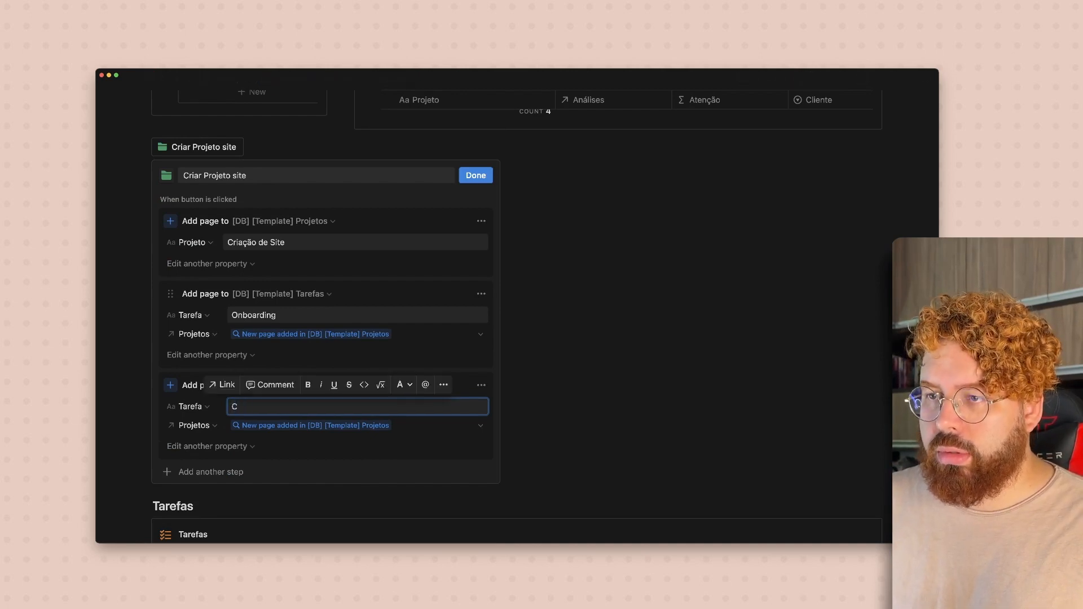
text(Contrato)
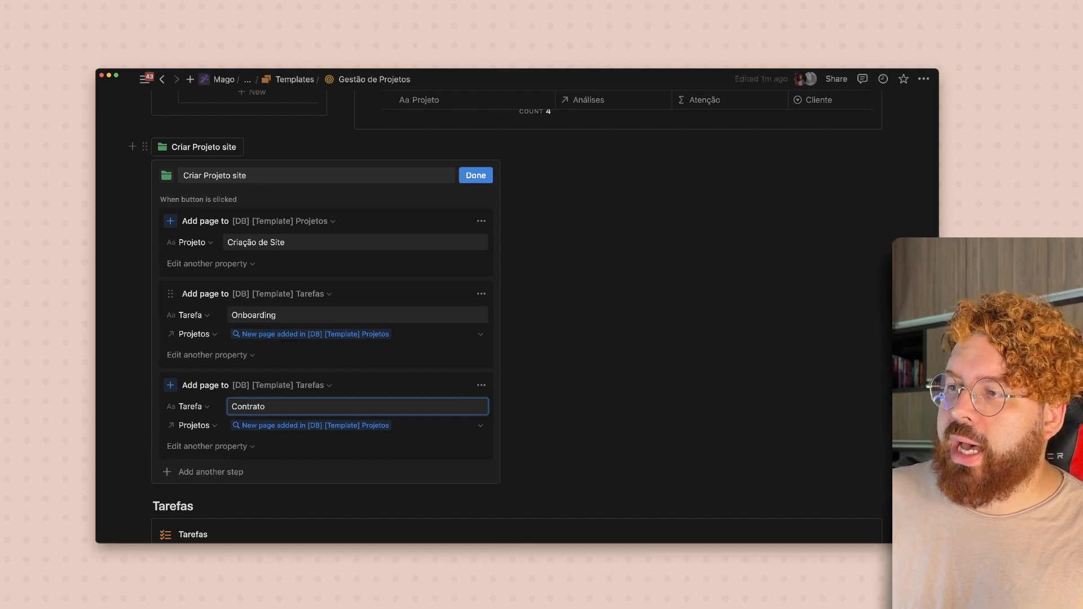
Duplicate the Contrato action below, set the copy's Tarefa to Configurar Domínio, and finish editing the button.
click(481, 385)
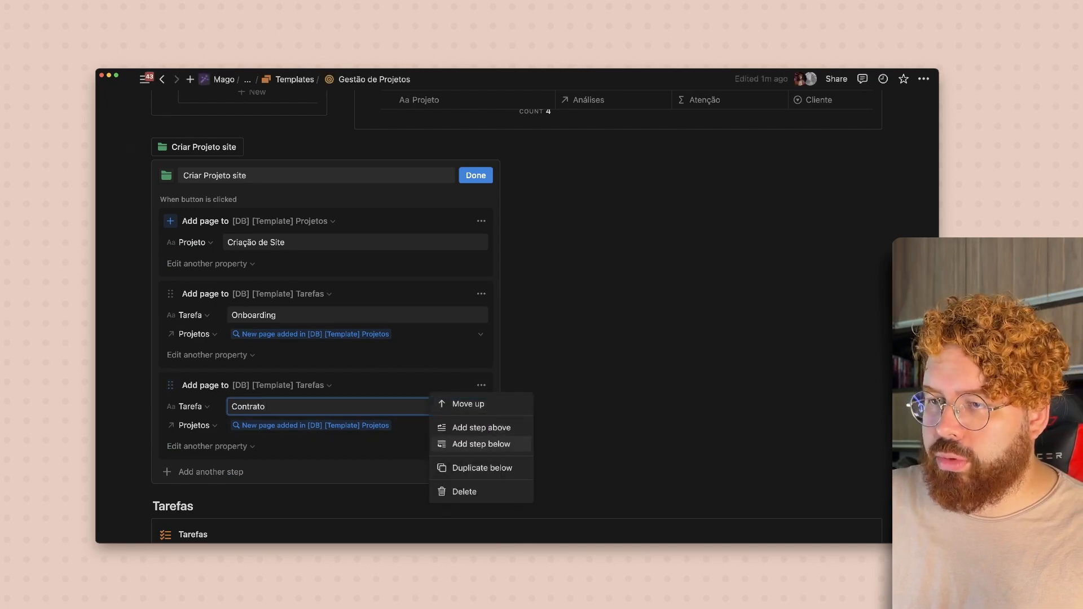
click(499, 467)
double_click(249, 498)
text(Configurar Domínio)
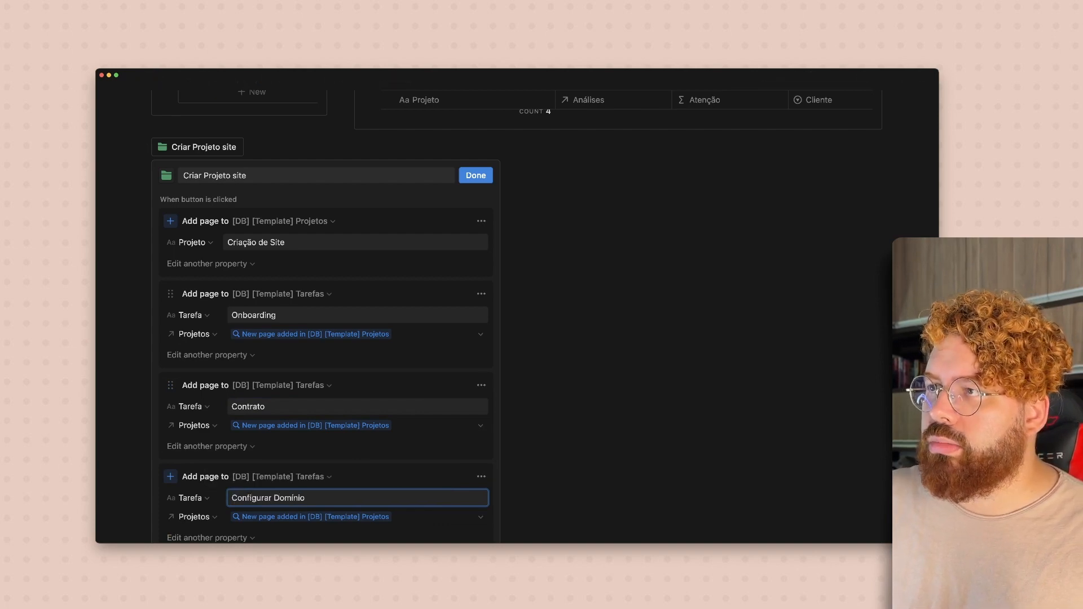
scroll(329, 365, down, 1)
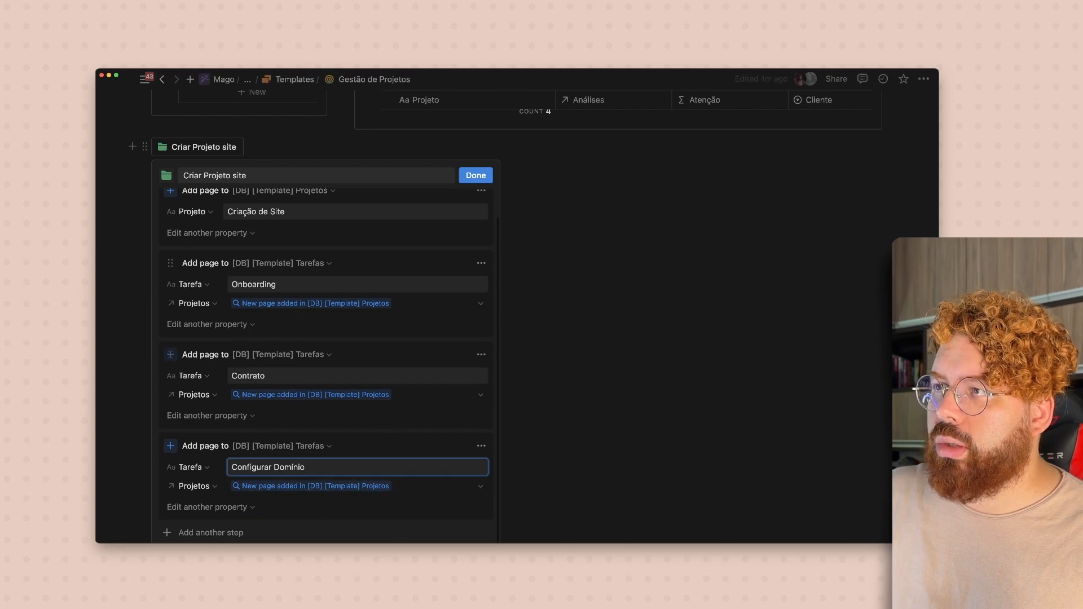
click(476, 176)
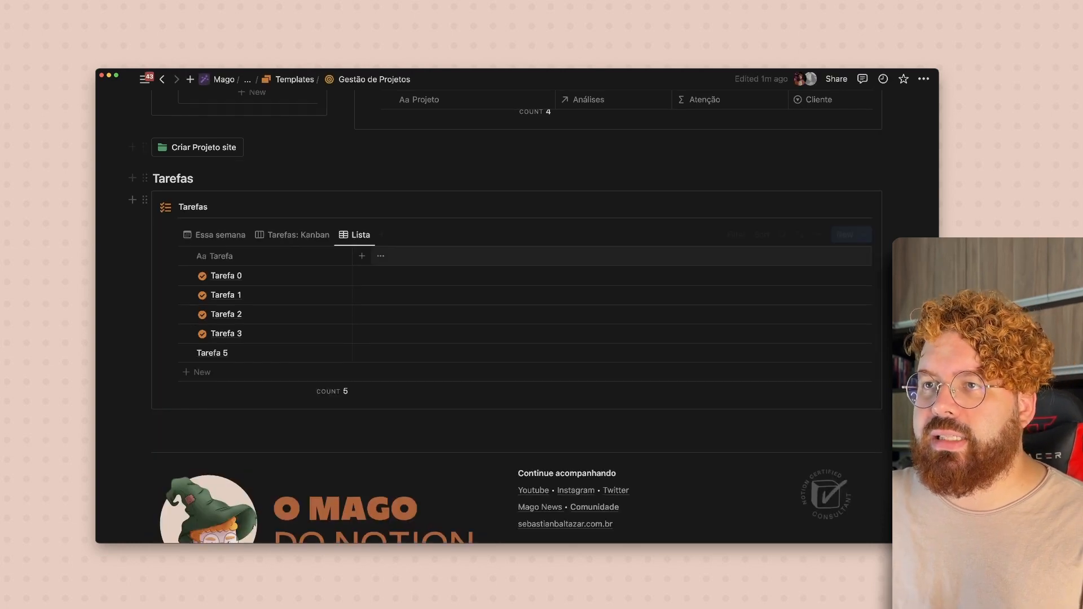
Run the Criar Projeto site button and check the tasks linked to the new Criação de Site project.
scroll(198, 299, up, 2)
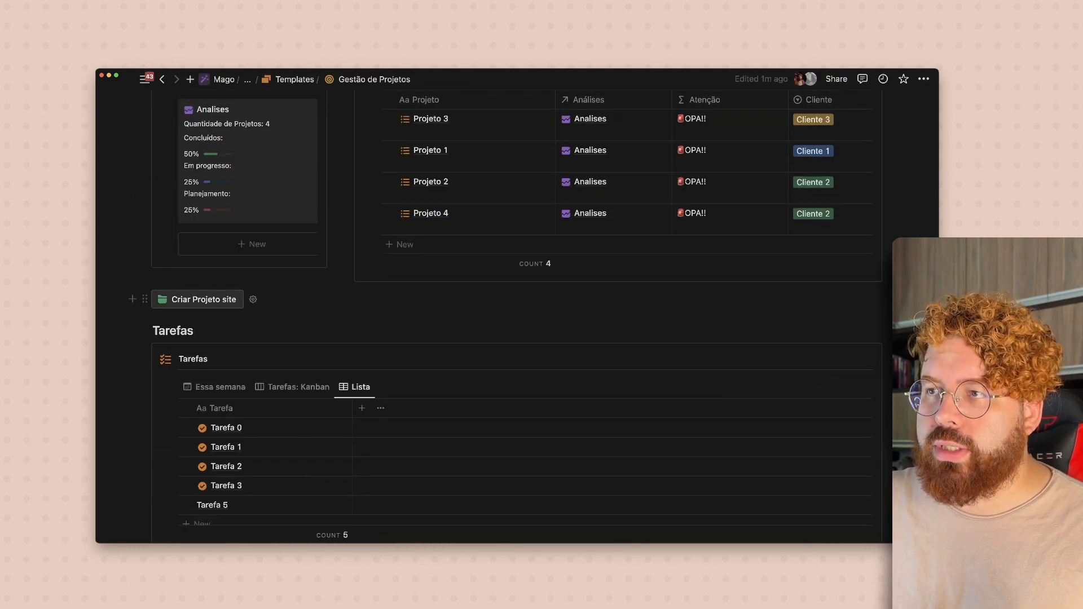
click(198, 298)
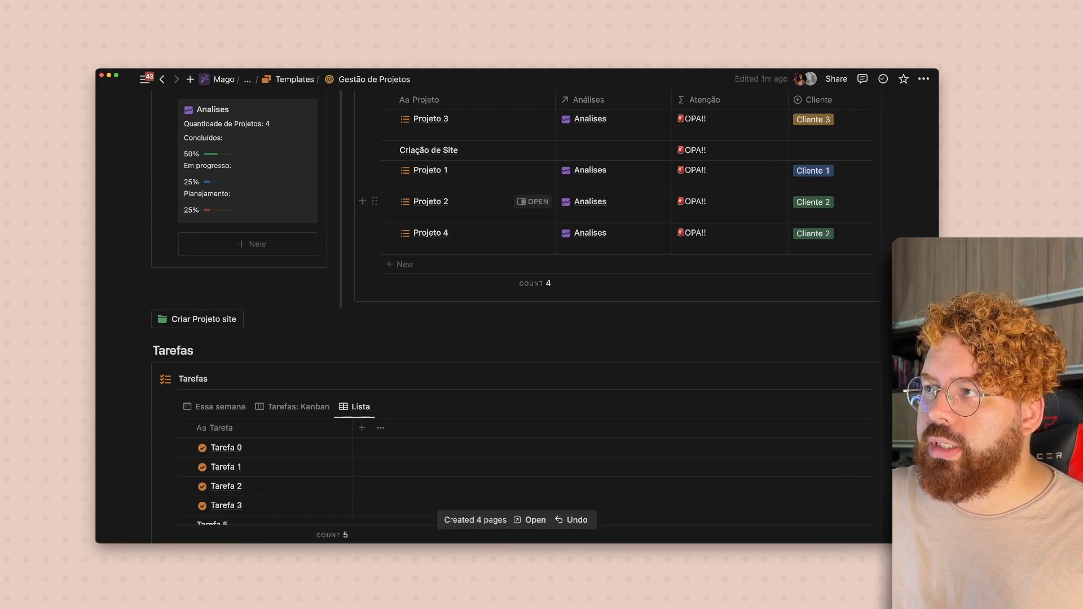
scroll(517, 310, down, 3)
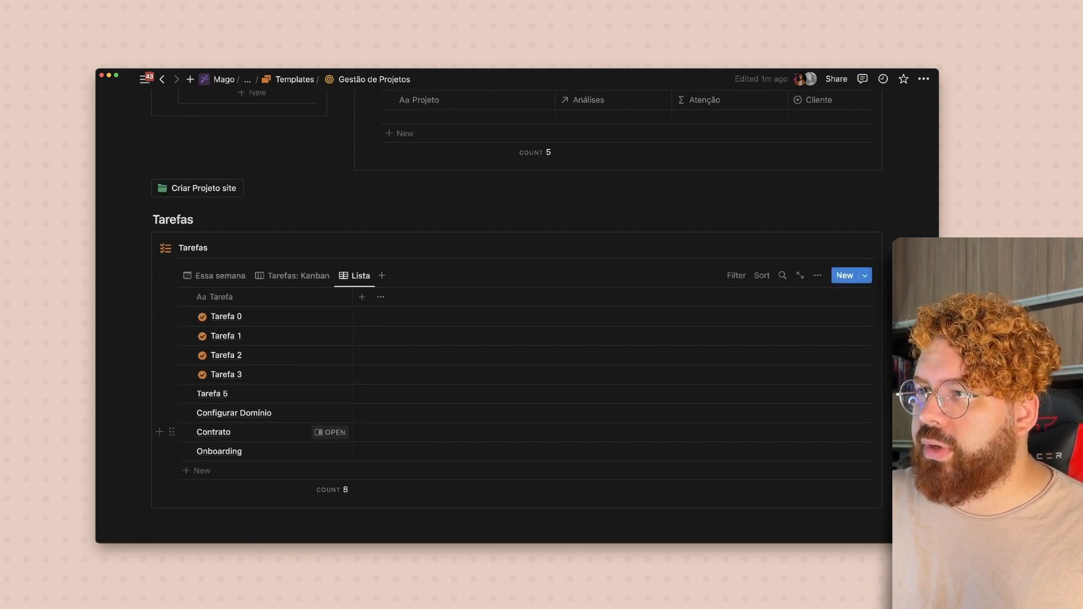
scroll(517, 339, up, 4)
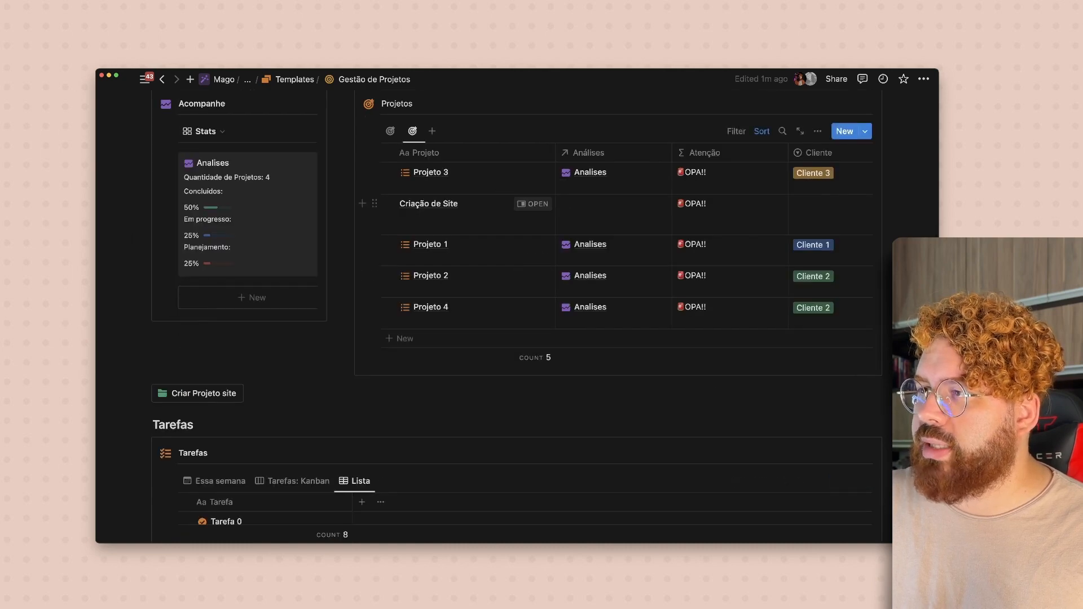
click(532, 203)
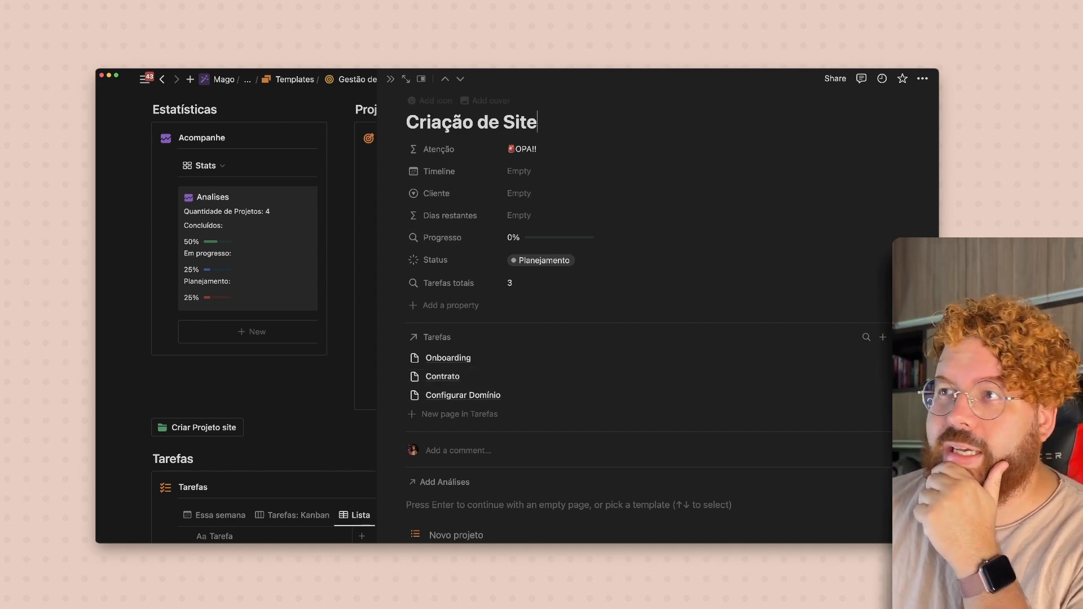
click(389, 79)
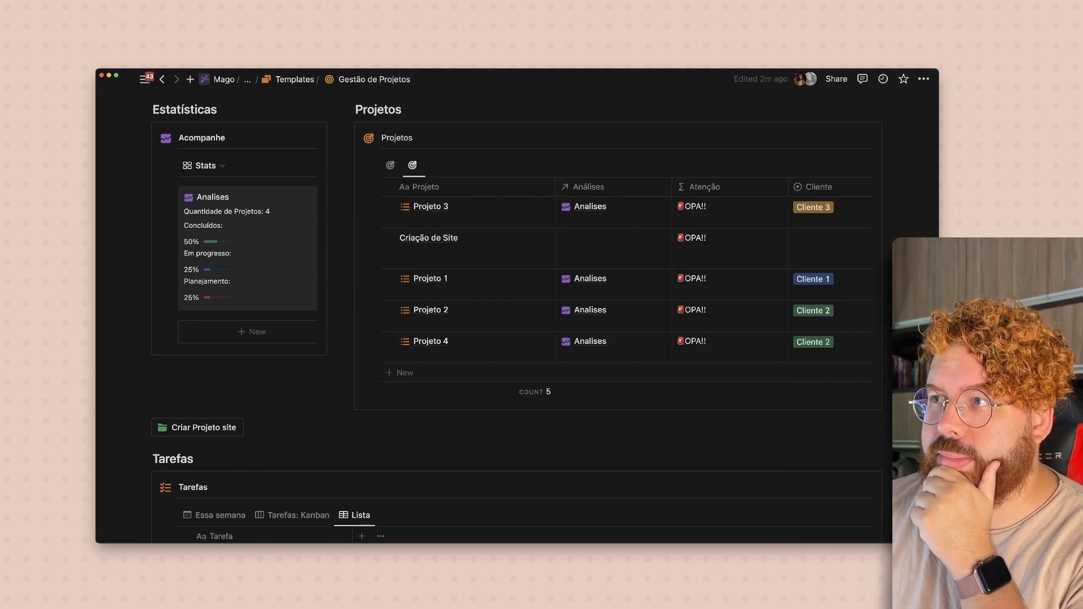
Reopen the Criação de Site project page and examine its linked tasks and page template options.
scroll(508, 282, down, 3)
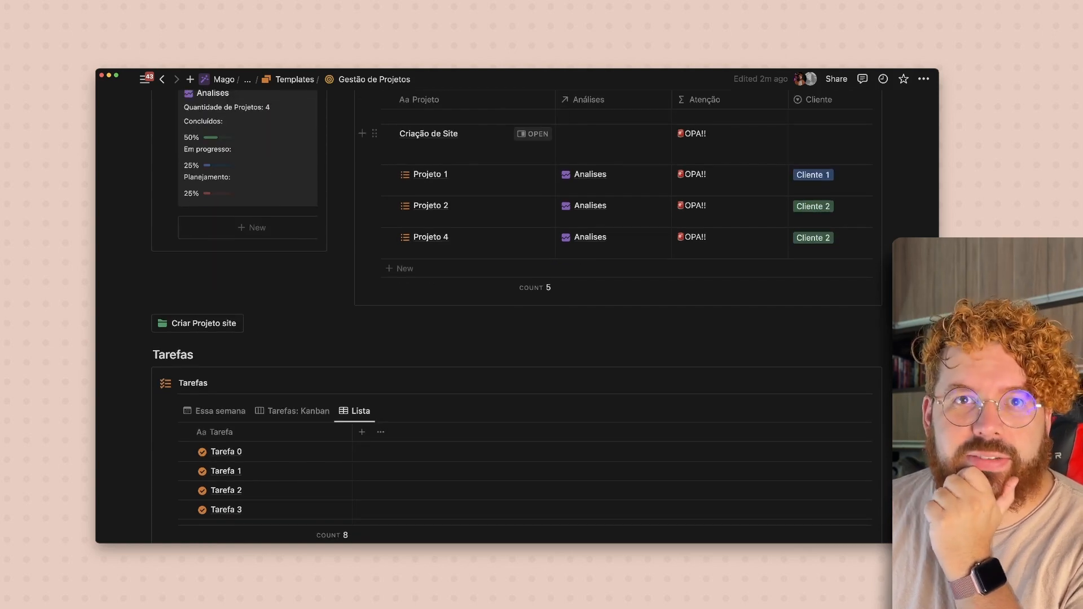
scroll(532, 134, up, 1)
click(533, 168)
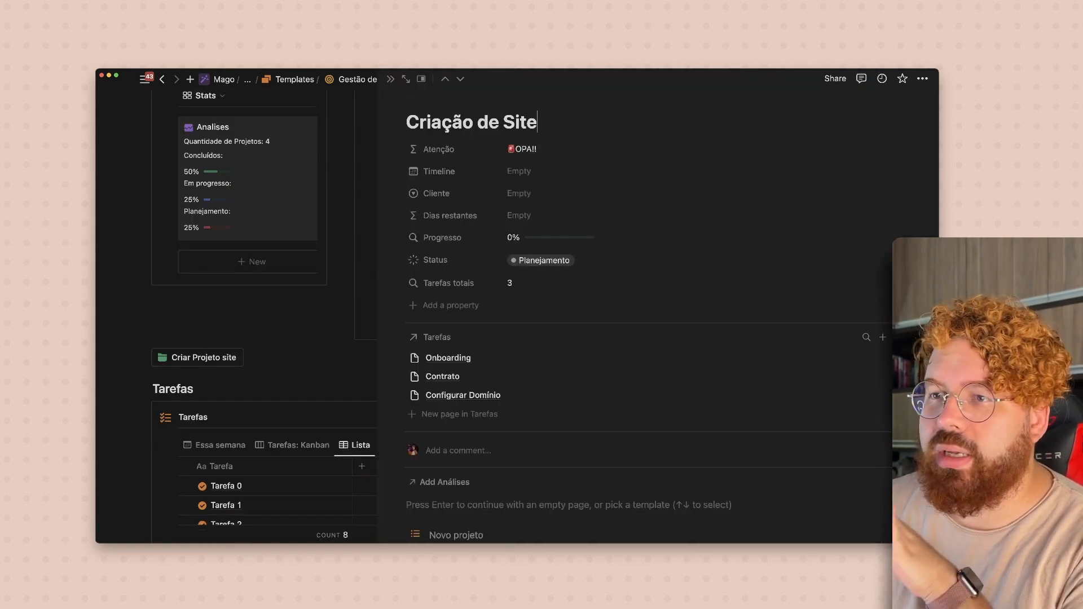
scroll(536, 171, down, 2)
Review the Criar Projeto site button's configured actions, close the project page, and finish editing the button.
click(252, 358)
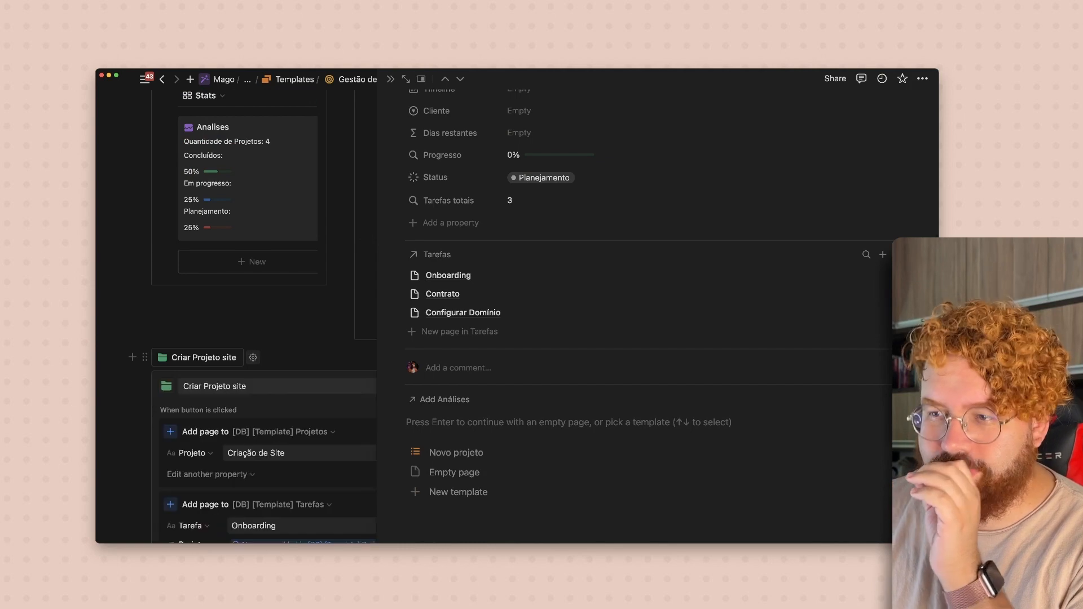
key(Escape)
scroll(325, 361, down, 1)
scroll(324, 451, down, 1)
scroll(325, 451, up, 1)
click(361, 323)
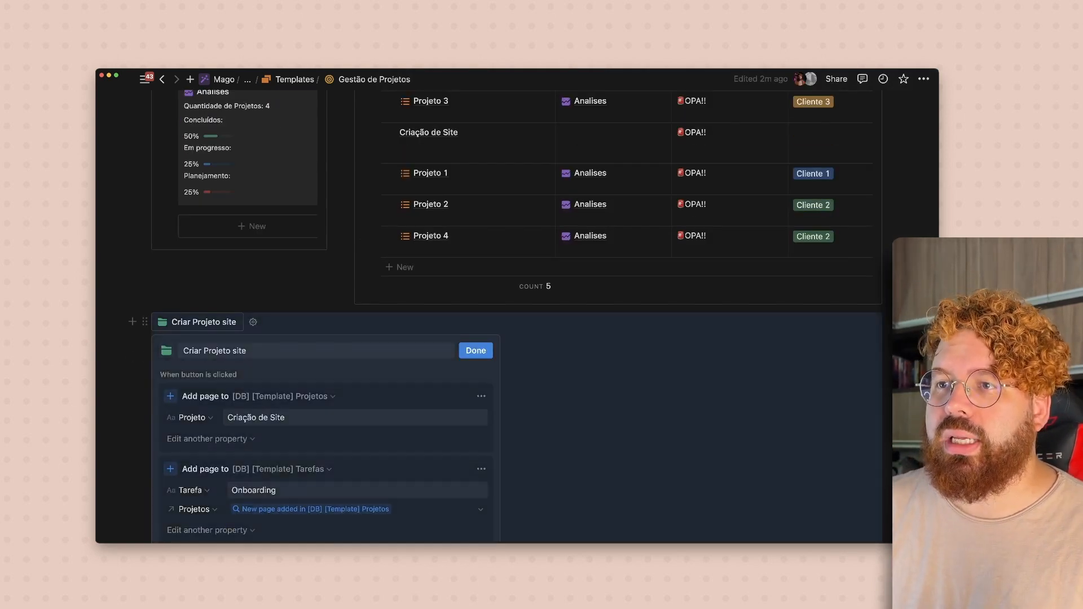
click(248, 277)
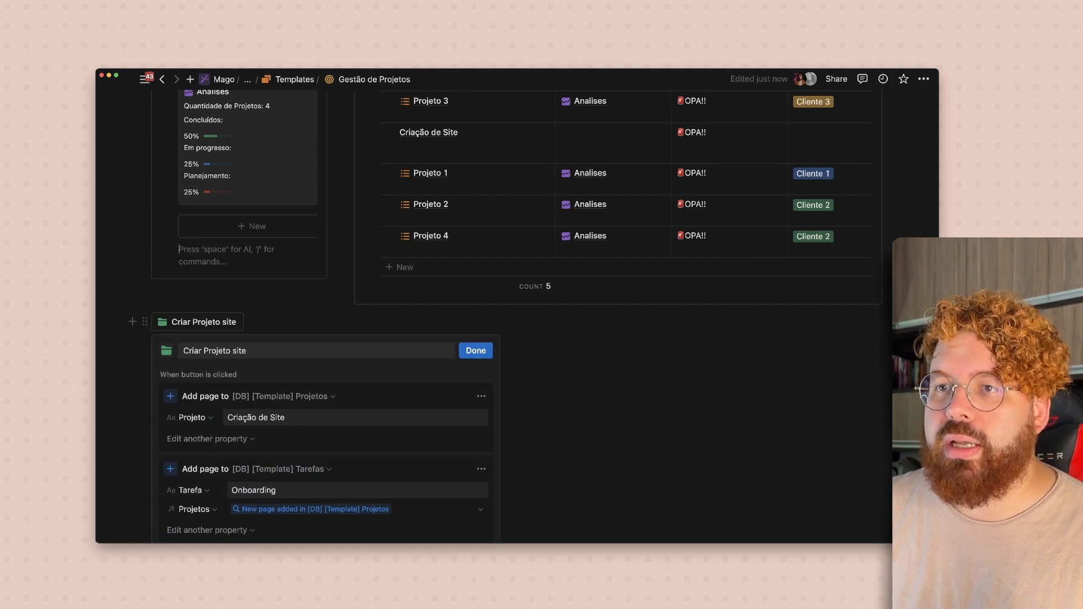
click(475, 351)
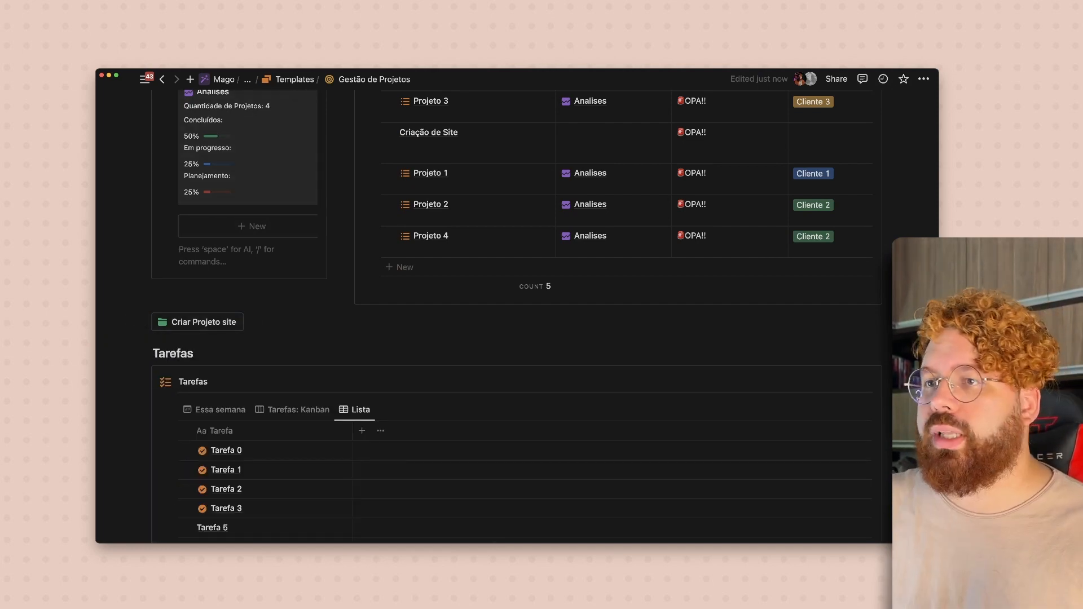
Open Planejador Mágico de Conteúdo from the Compartilhado group of the Templates database as a full page.
click(289, 79)
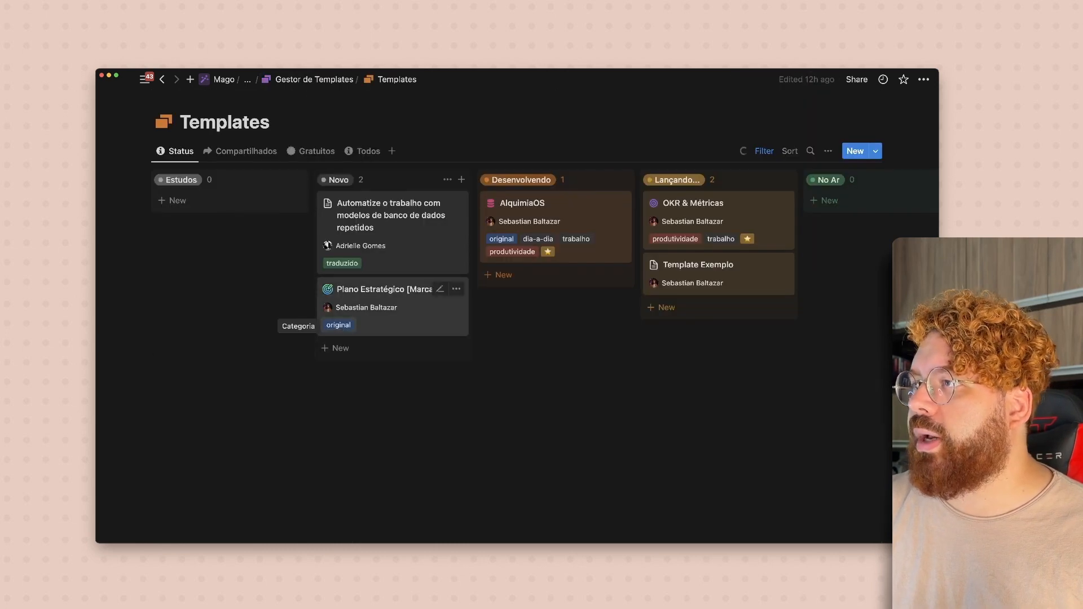
scroll(552, 237, right, 10)
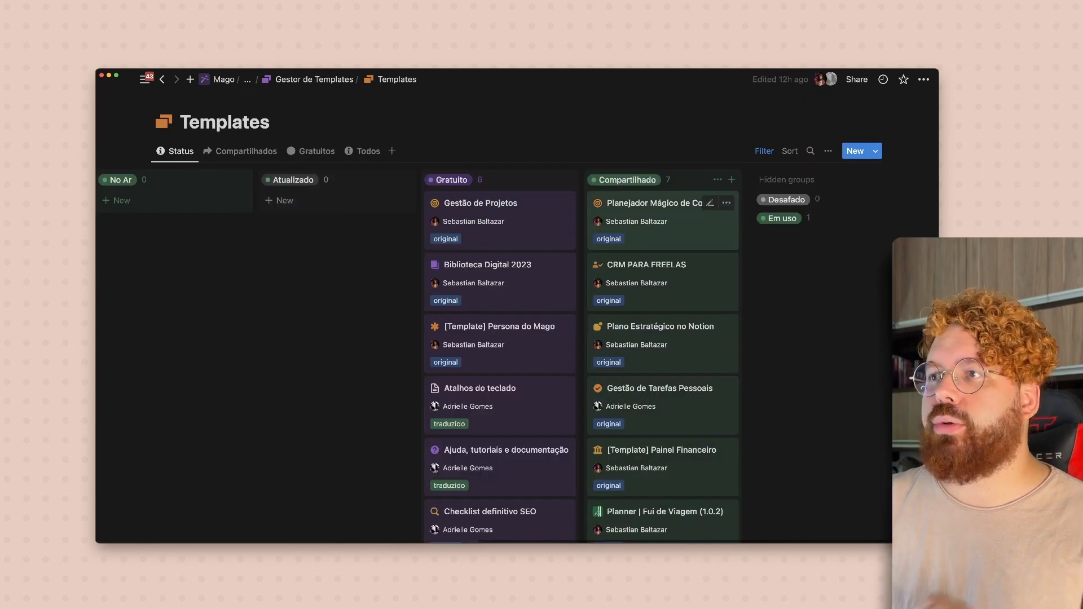
click(649, 203)
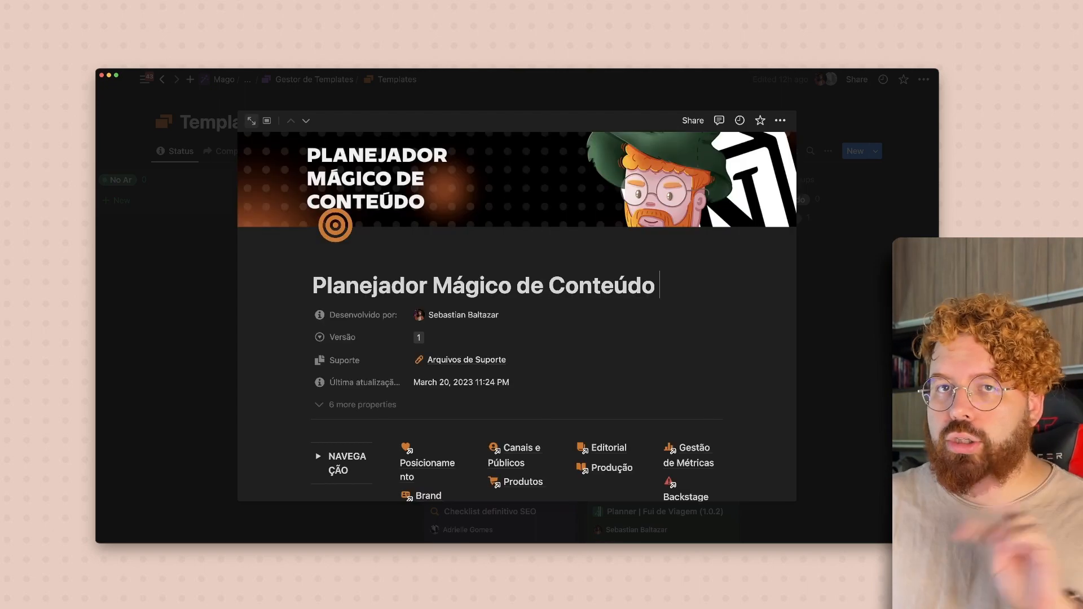
click(252, 121)
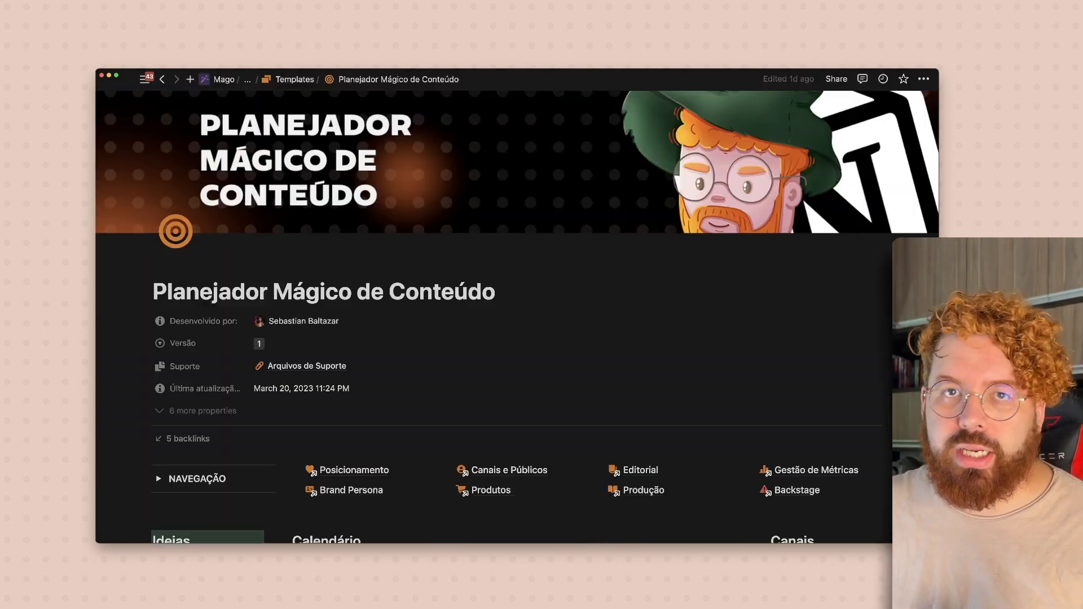
Delete the Untitled page from the Ideias list.
scroll(517, 317, down, 5)
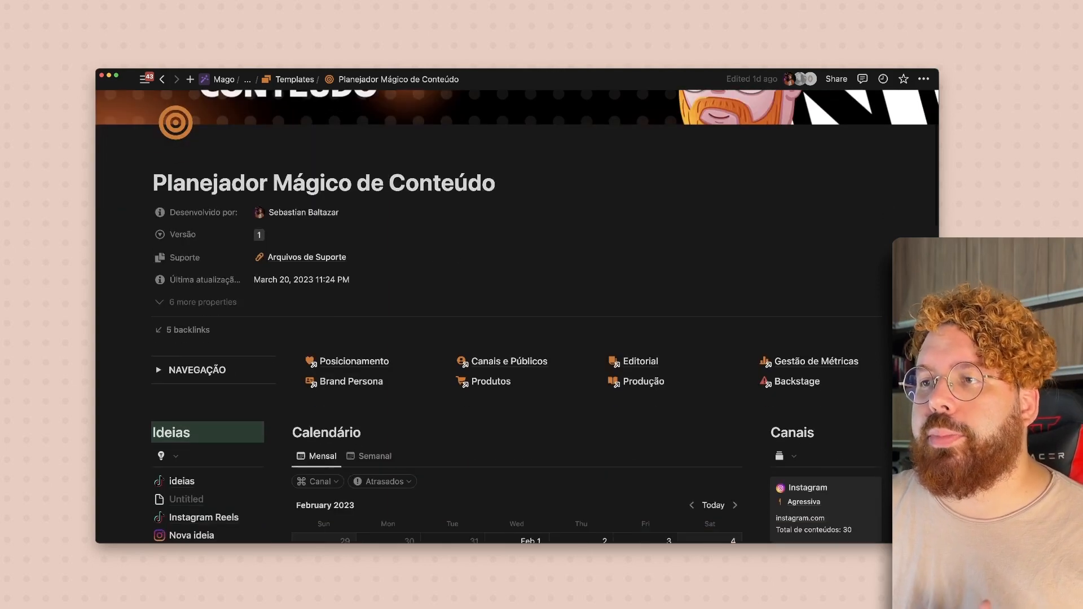
scroll(517, 338, down, 1)
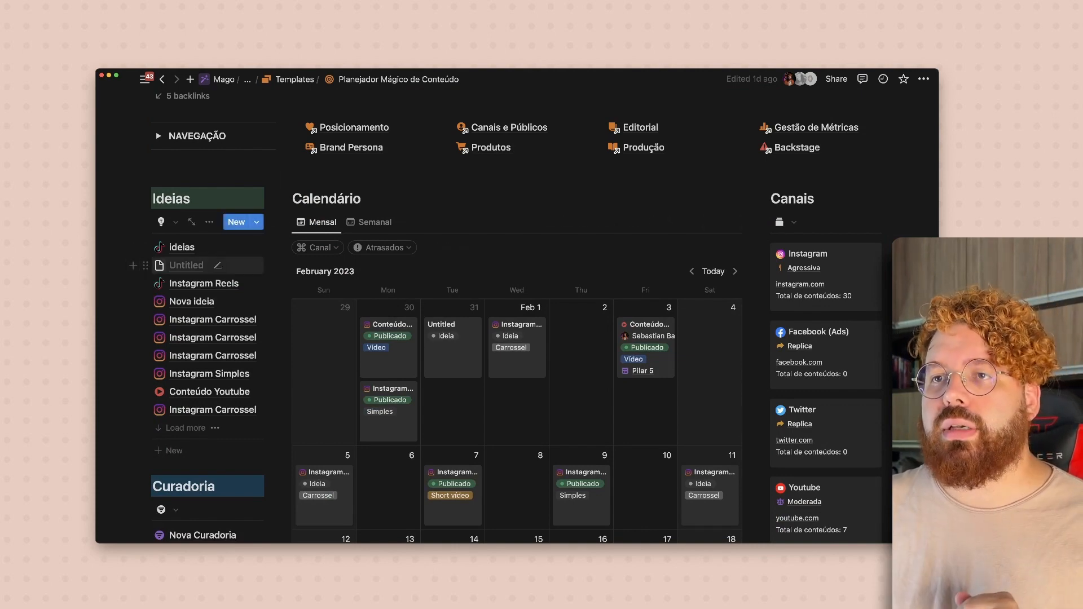
click(145, 266)
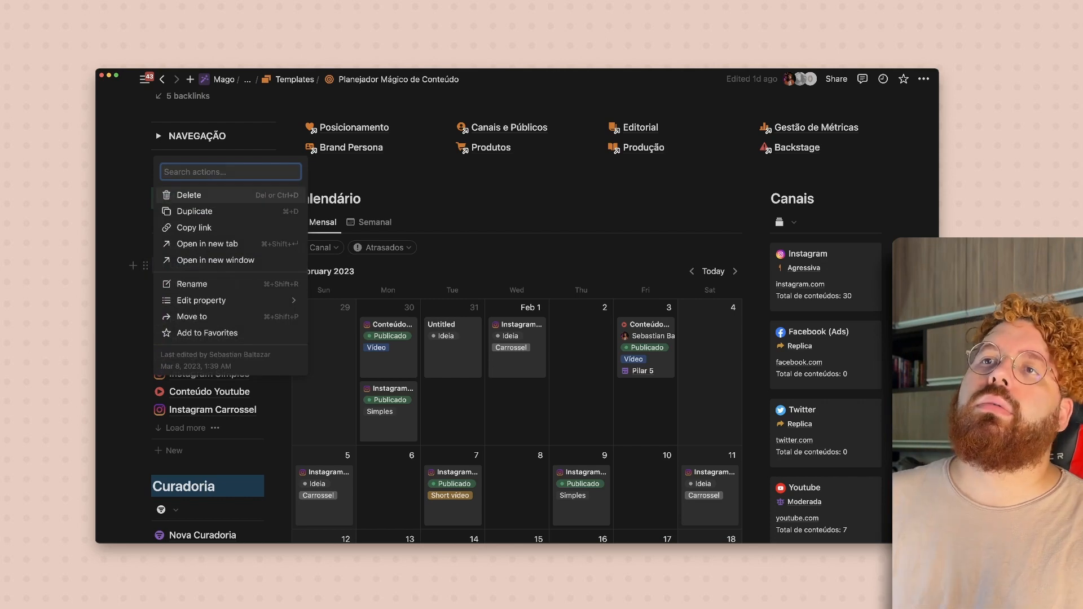
click(189, 195)
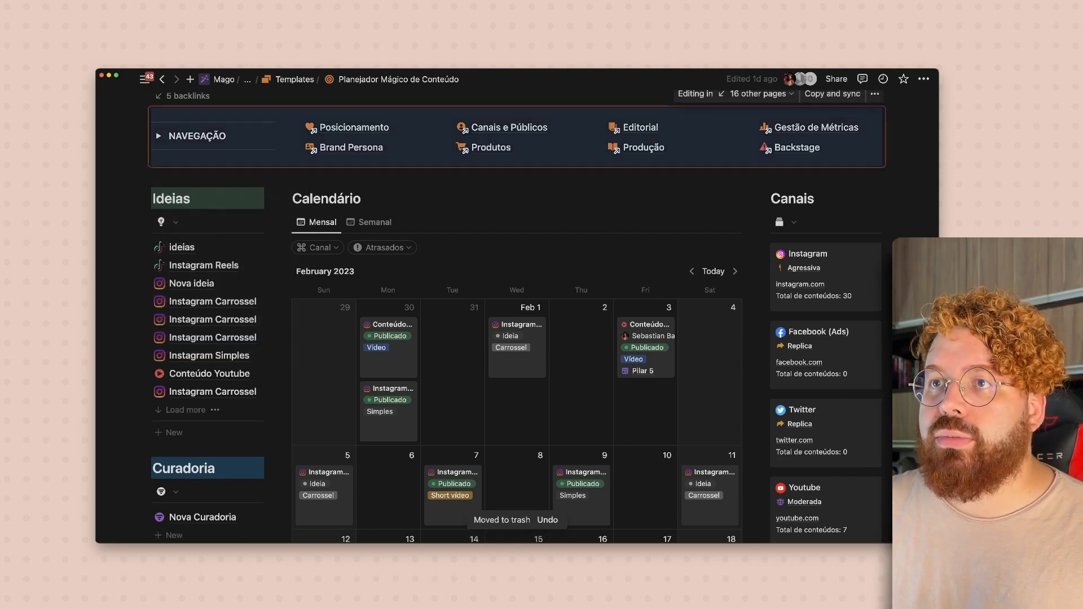
scroll(516, 315, up, 3)
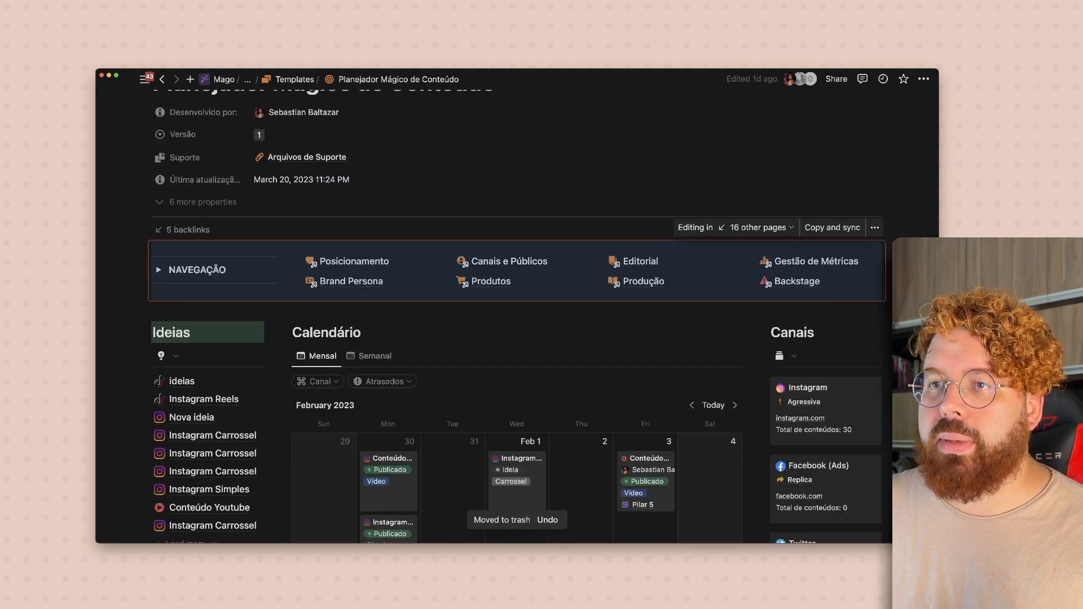
scroll(517, 316, down, 3)
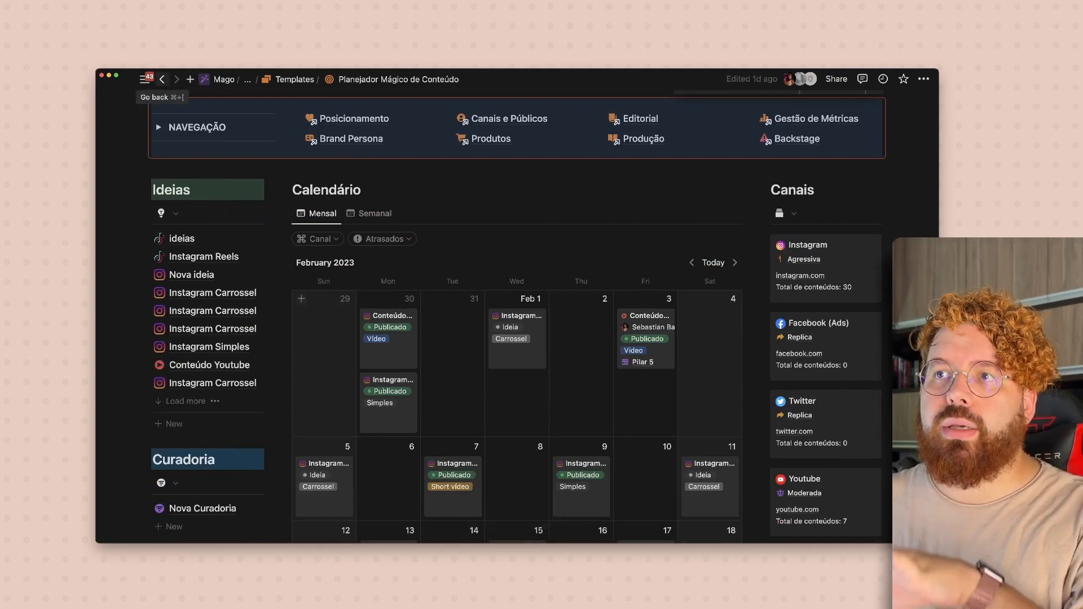
scroll(485, 299, up, 6)
scroll(485, 293, up, 1)
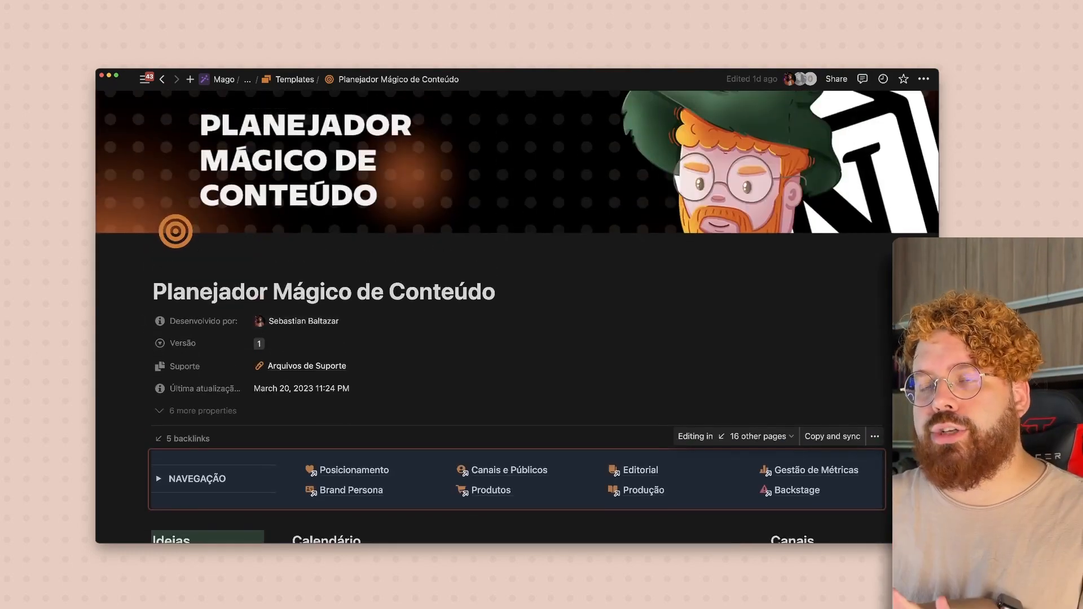
scroll(516, 316, down, 8)
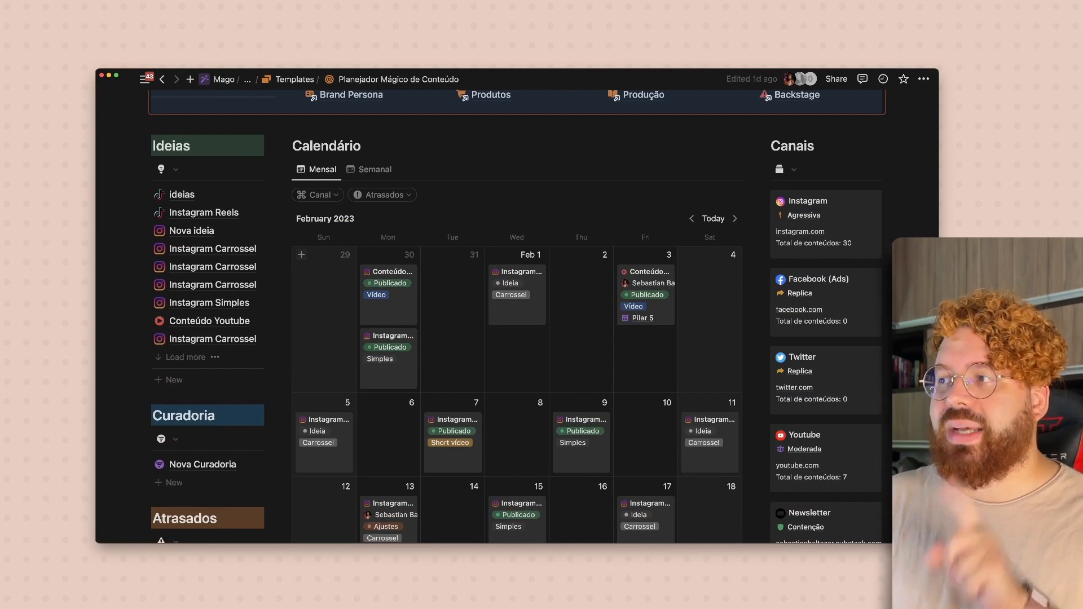
scroll(390, 293, up, 8)
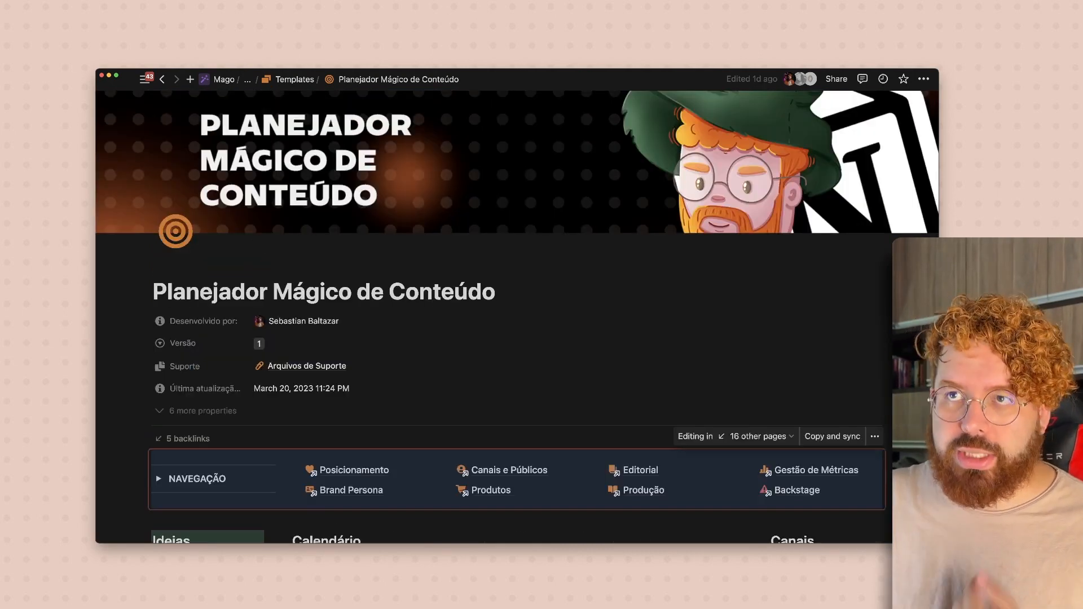
mouse_move(103, 338)
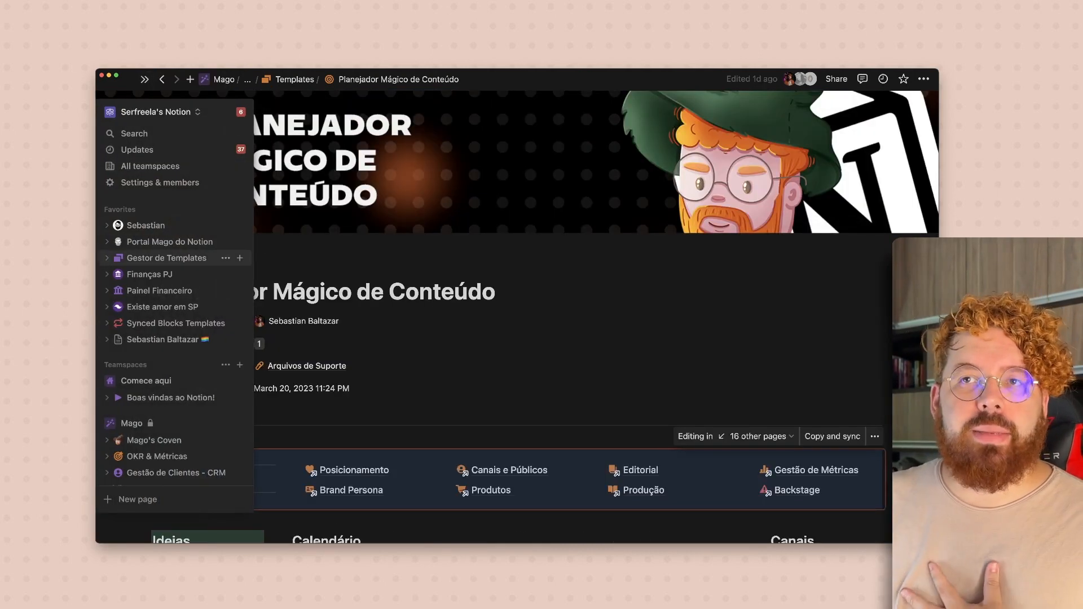
Open the favorited personal dashboard page and start an empty line below the Nova tarefa button.
click(147, 225)
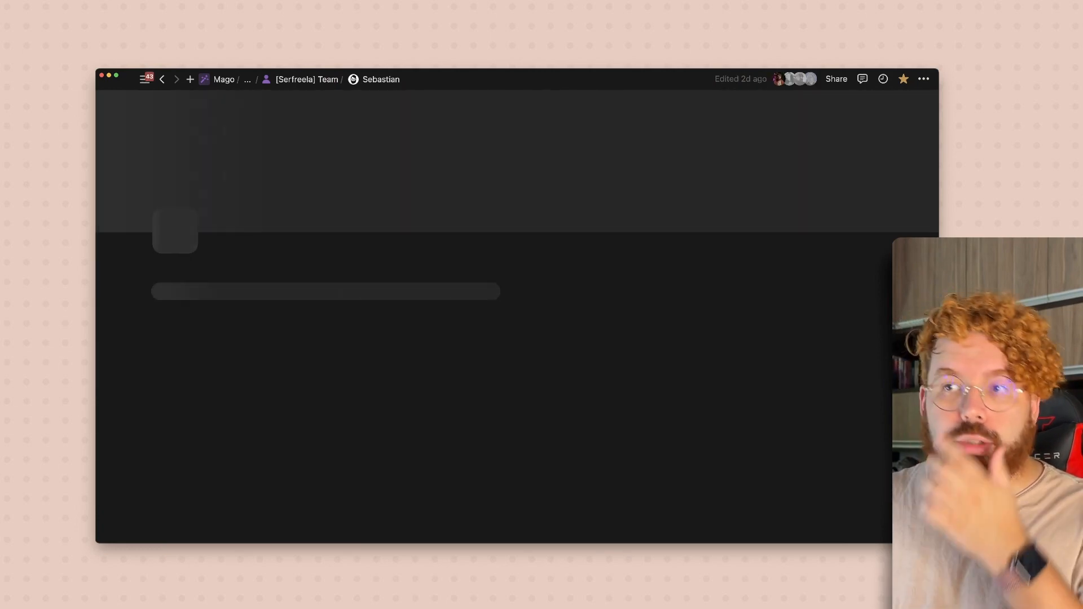
scroll(517, 316, down, 15)
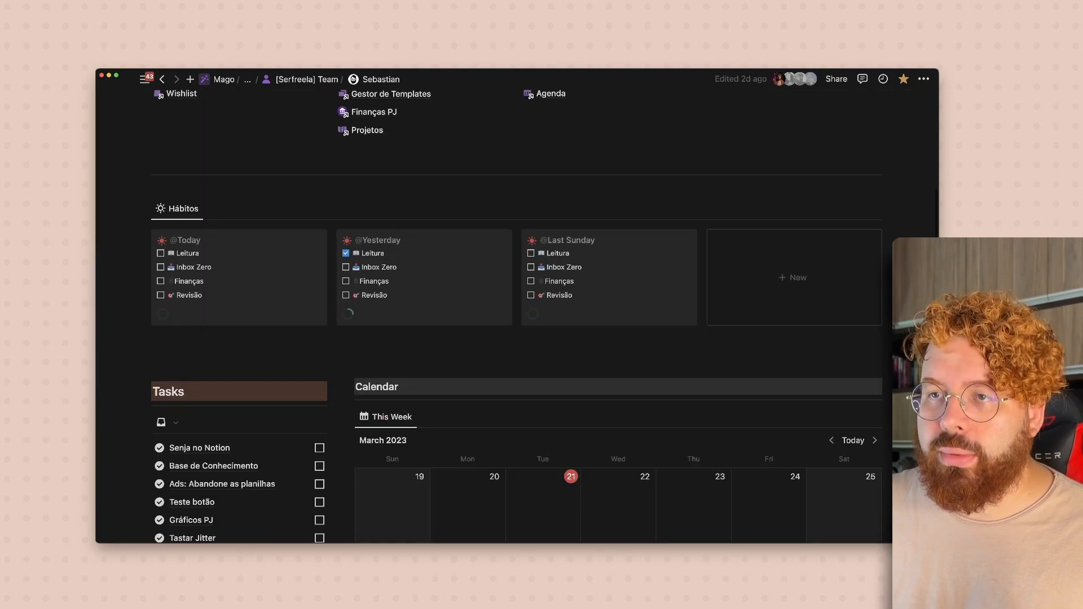
scroll(517, 316, down, 1)
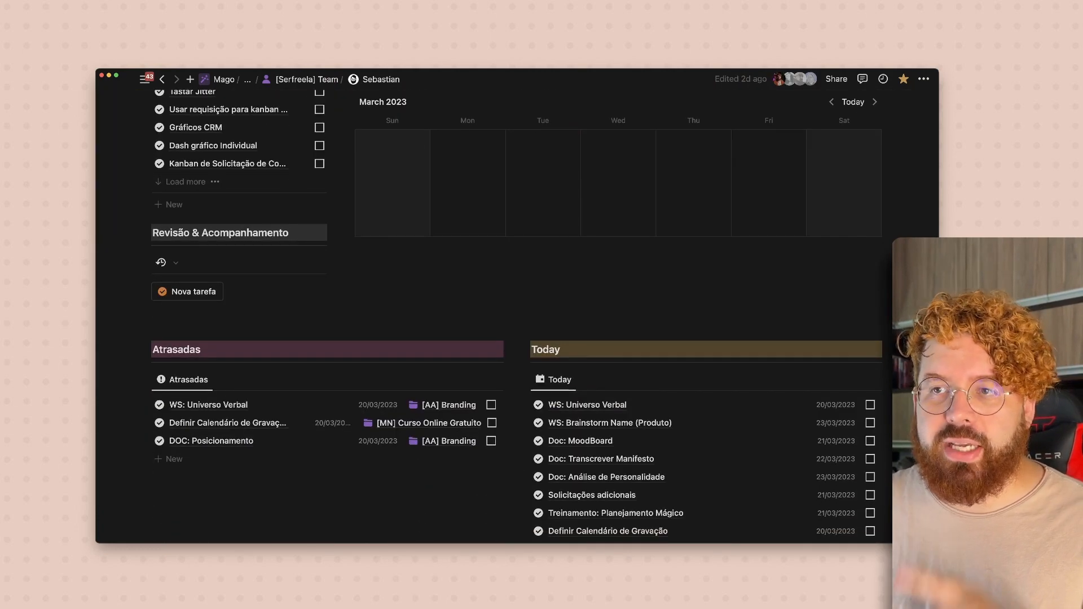
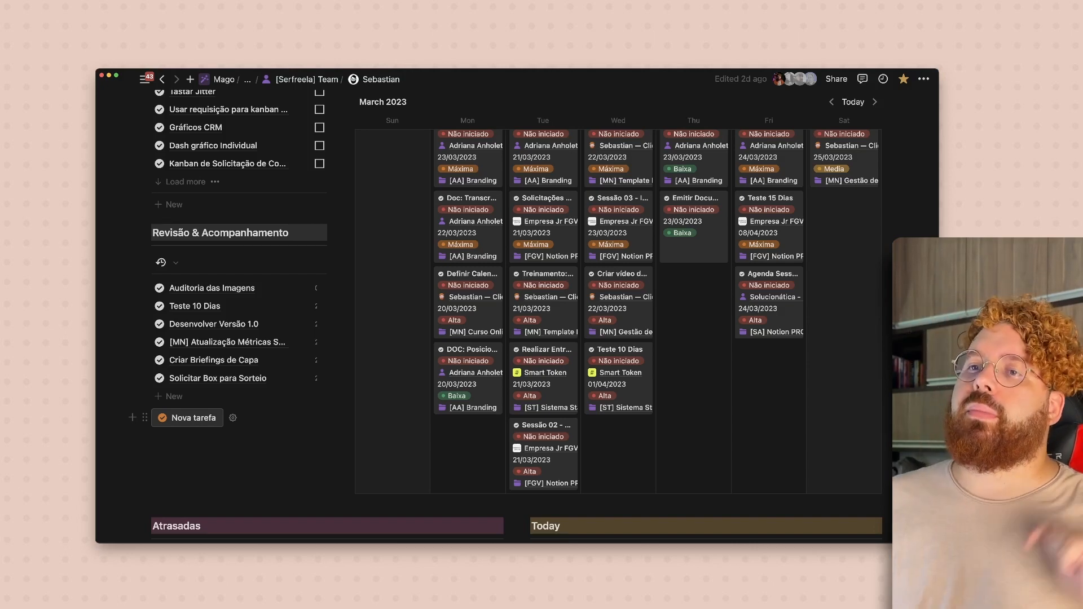
click(188, 437)
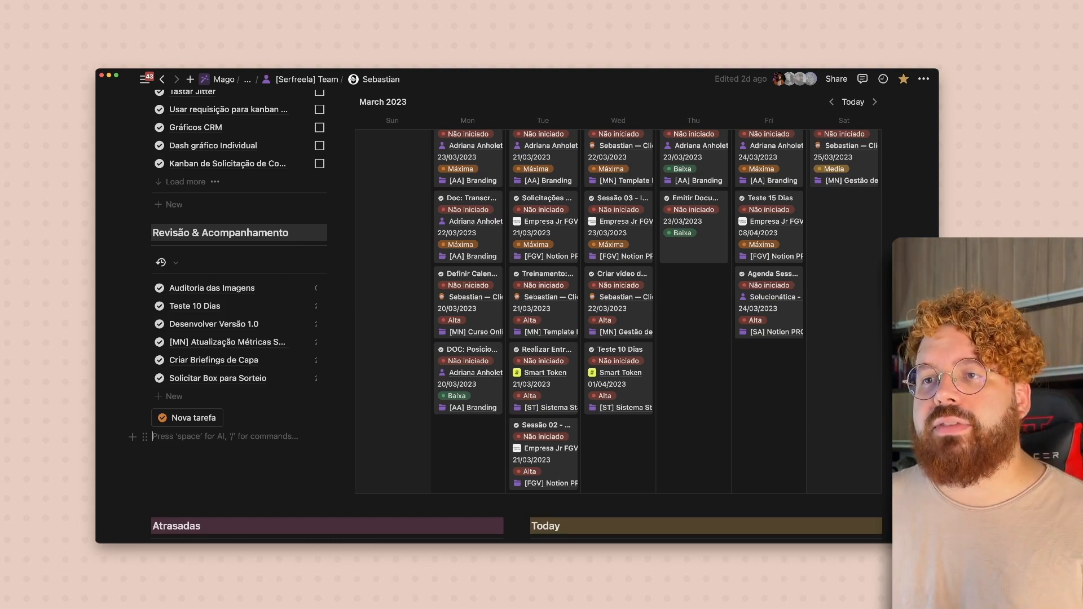
scroll(508, 310, down, 2)
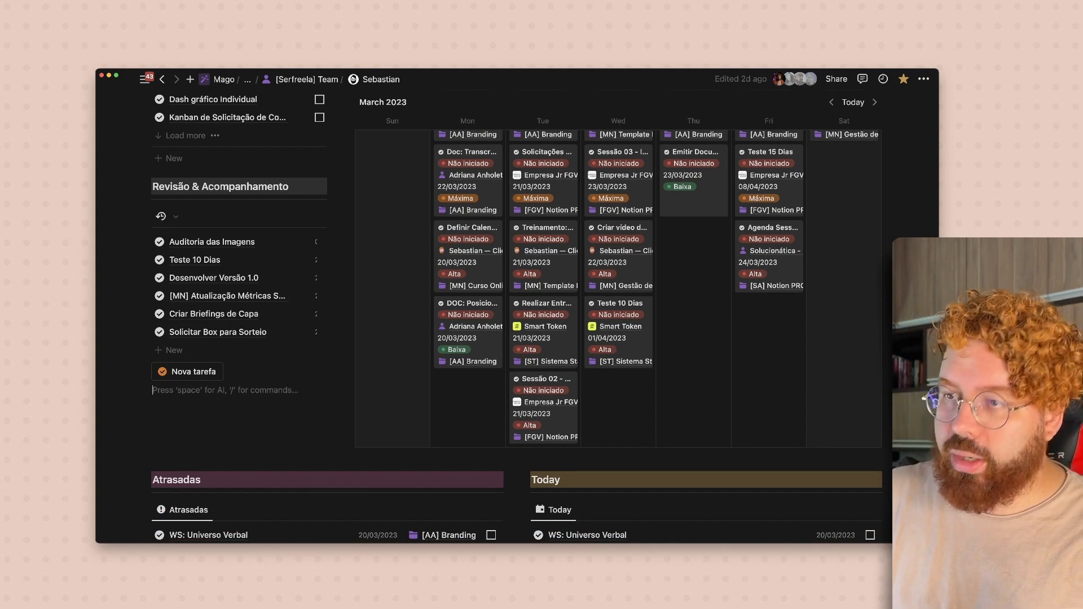
Insert a new button below Nova tarefa with an action that adds a page to a database.
text(/but)
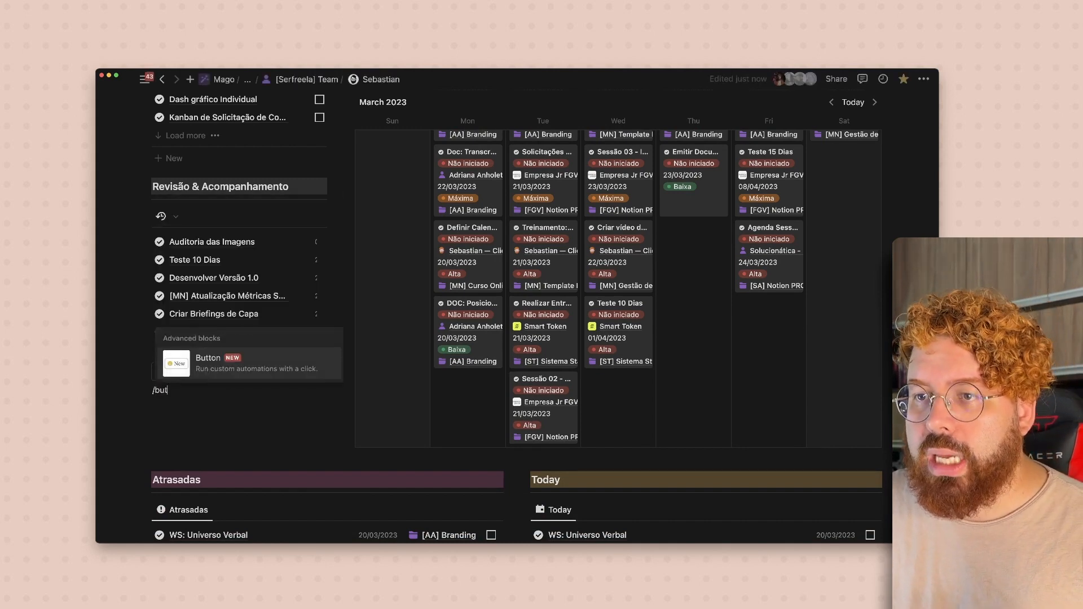
key(Return)
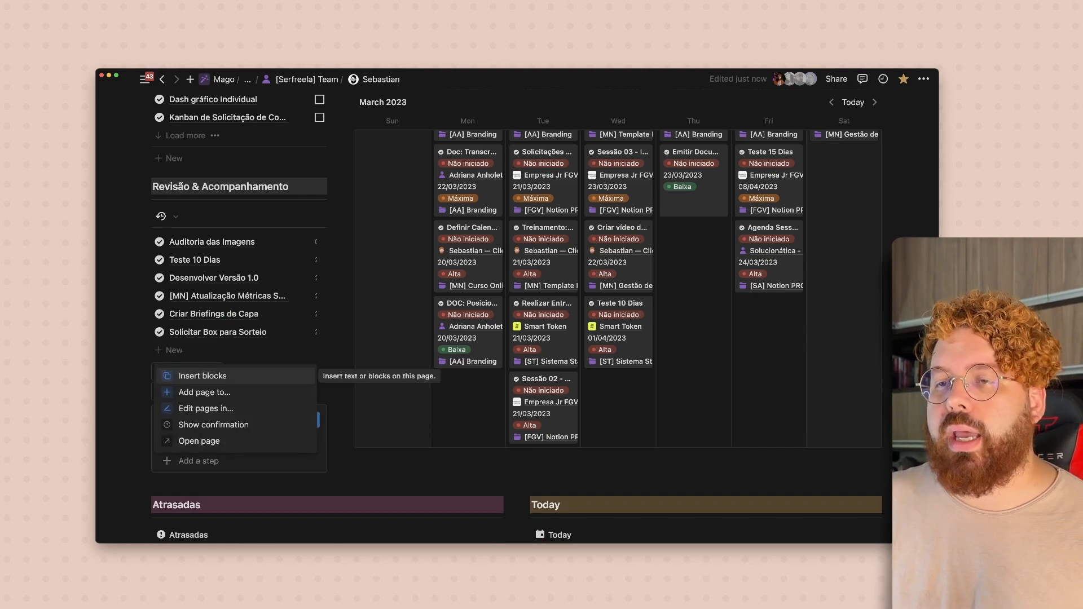
key(Down)
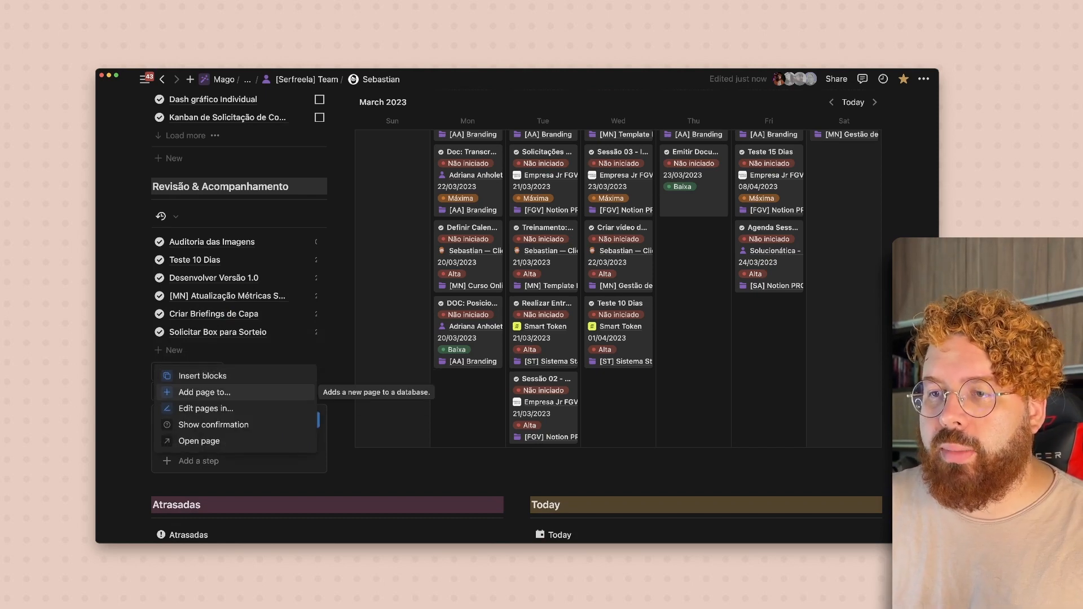
key(Return)
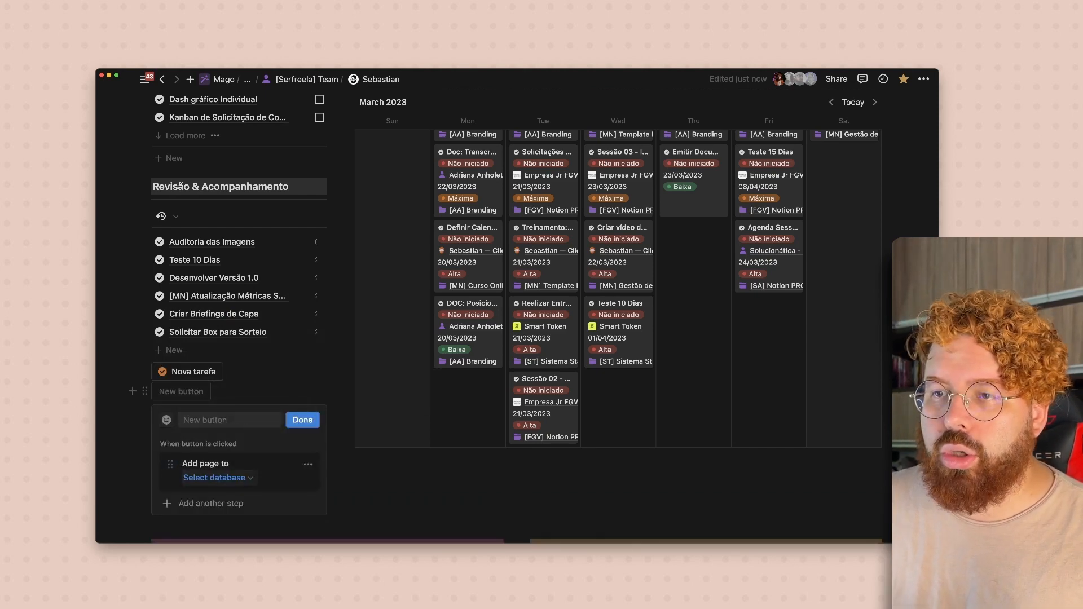
Set the add-page action's target database to [DB][CC] Conteúdos.
click(214, 478)
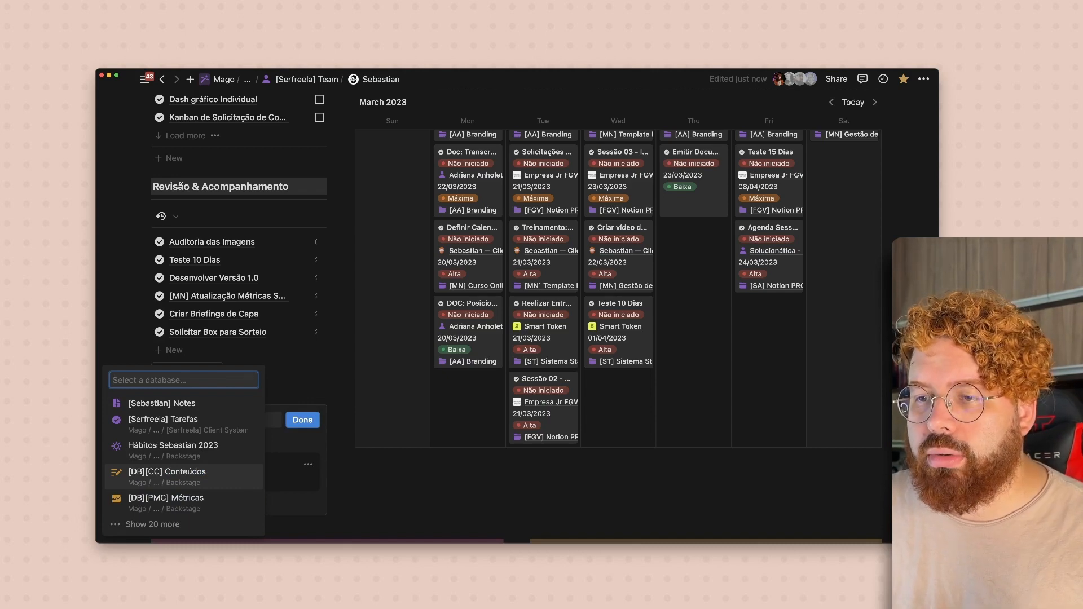
click(167, 475)
scroll(237, 452, down, 2)
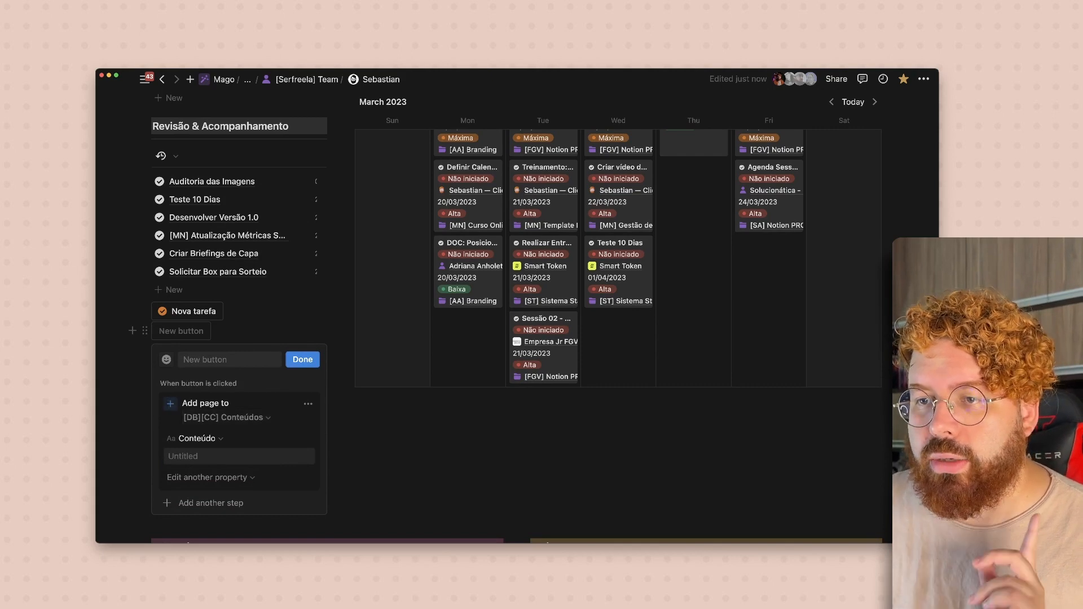
Set the add-page action's target database to Conteúdos do Mago and the new page's Conteúdo title to "Nova idea".
click(227, 417)
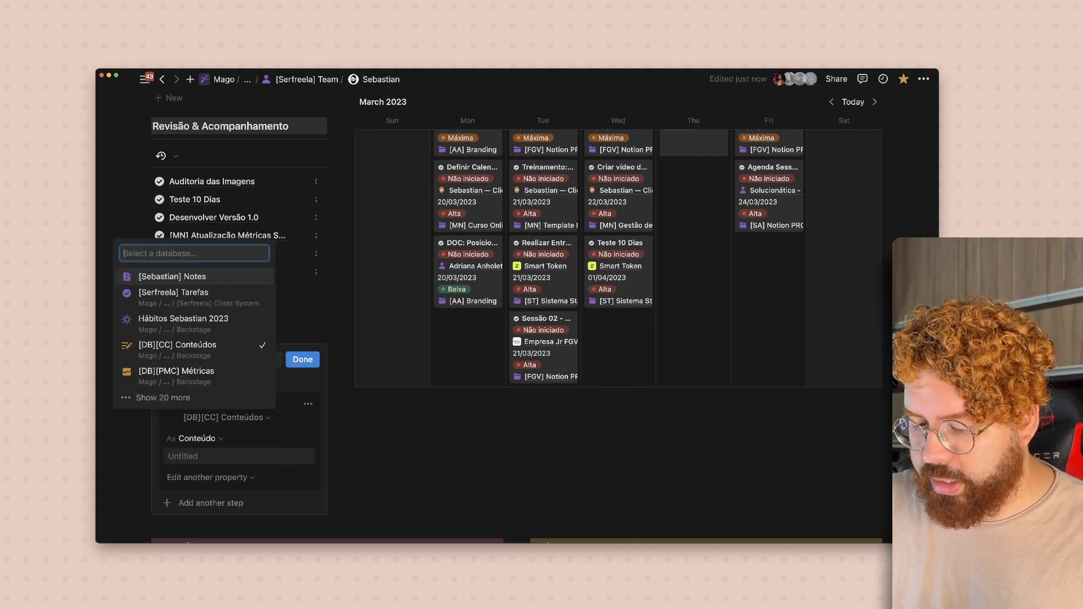
text(c)
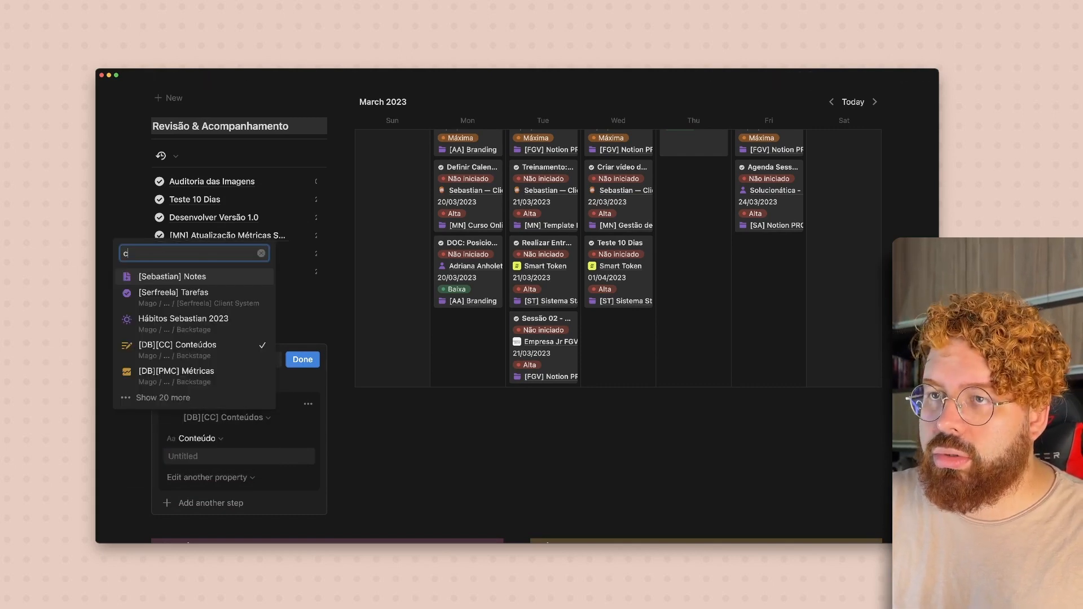
text(onteúdos do)
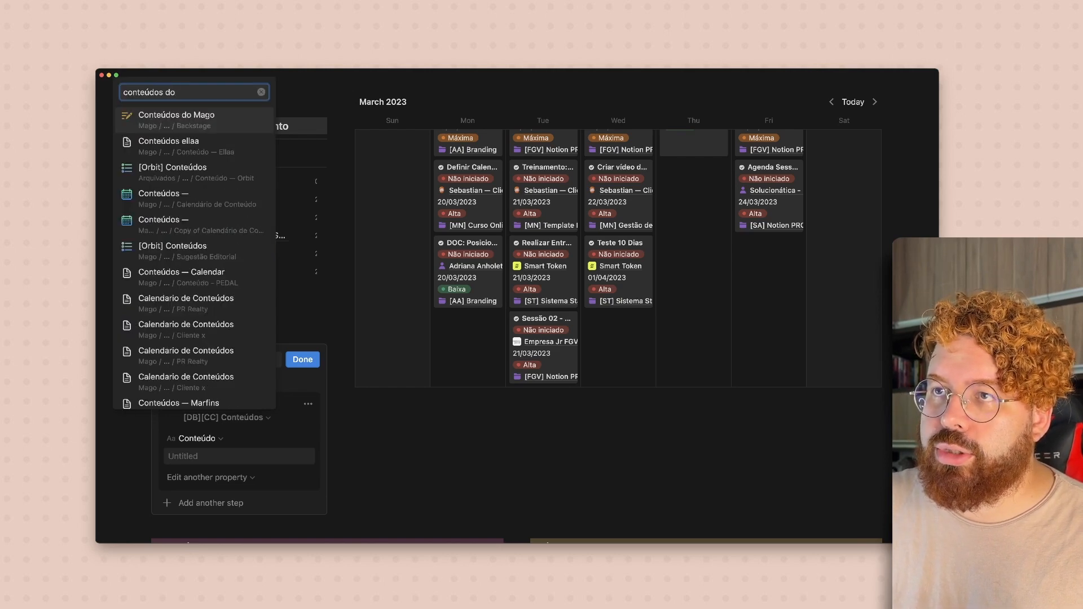
click(177, 120)
click(226, 456)
text(Nova idea)
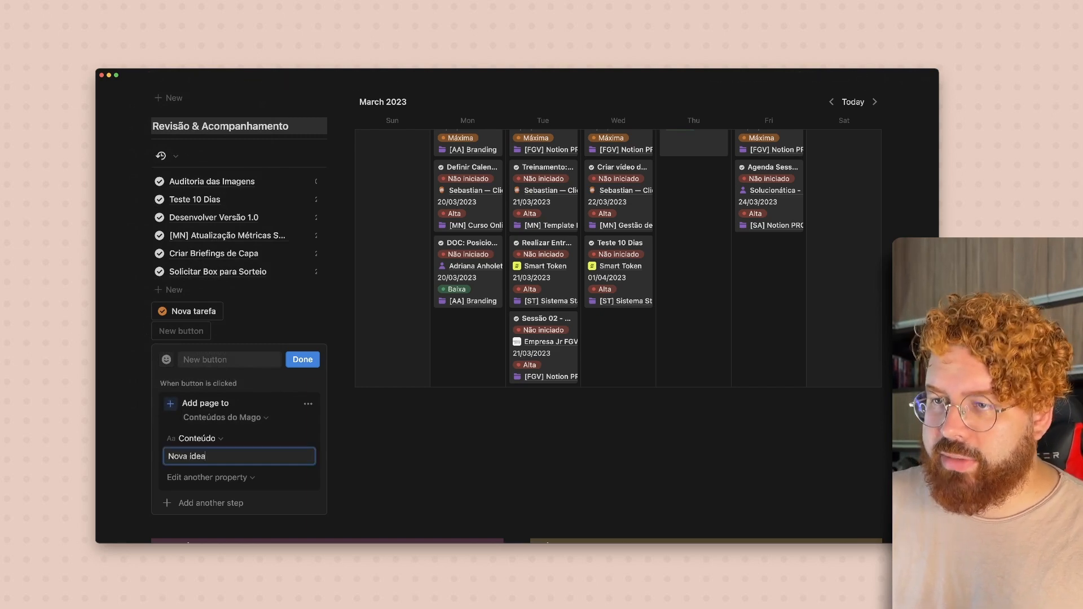
Name the button "Nova ideia de Post" and give it an orange badge icon found by searching for "new".
click(229, 360)
text(Nova ideia de Post)
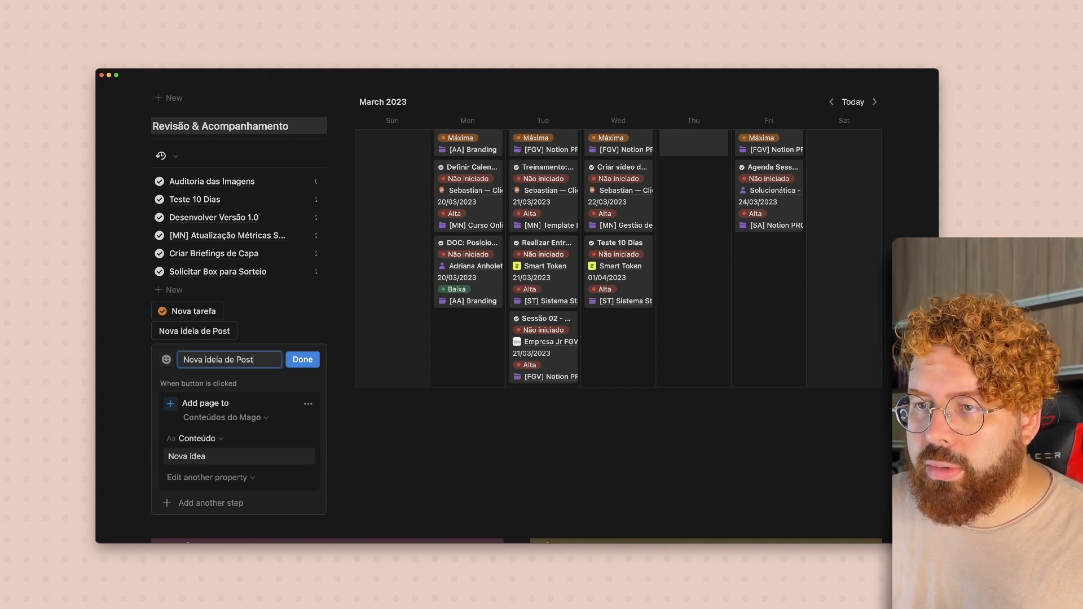
click(166, 359)
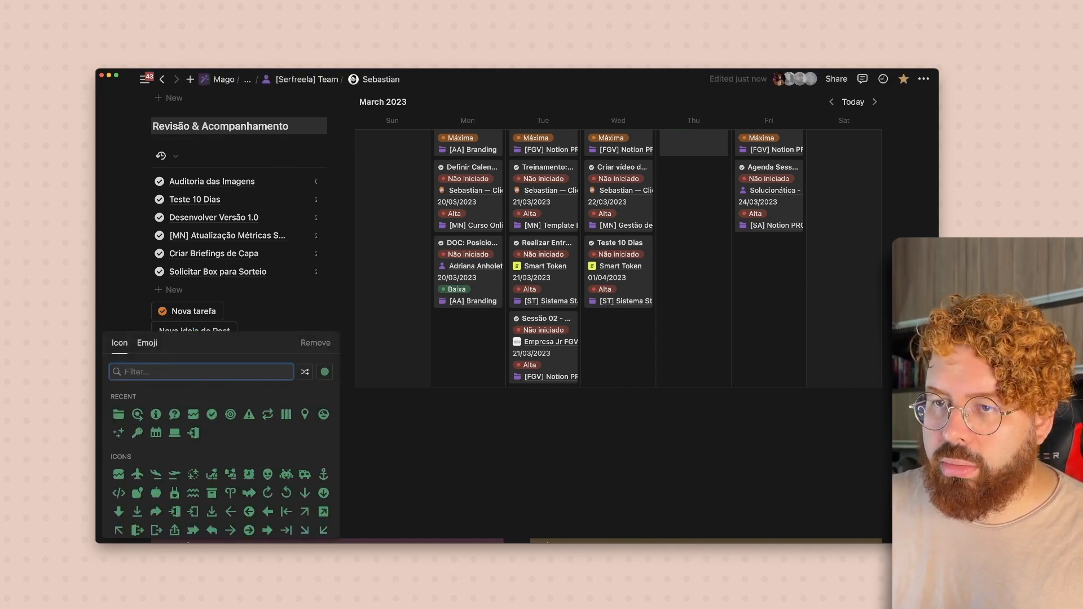
text(new)
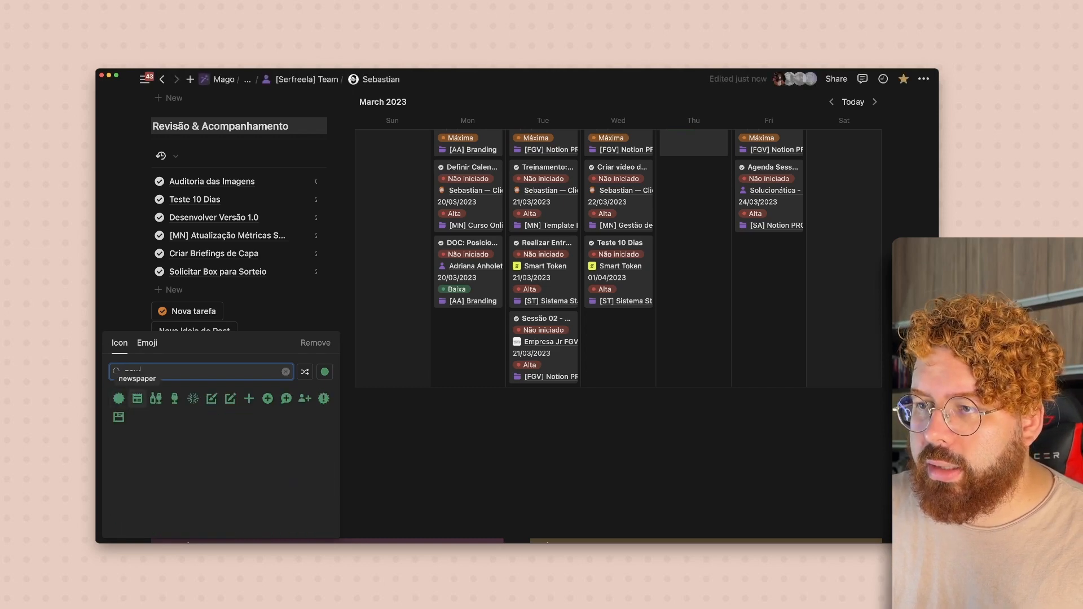
click(324, 371)
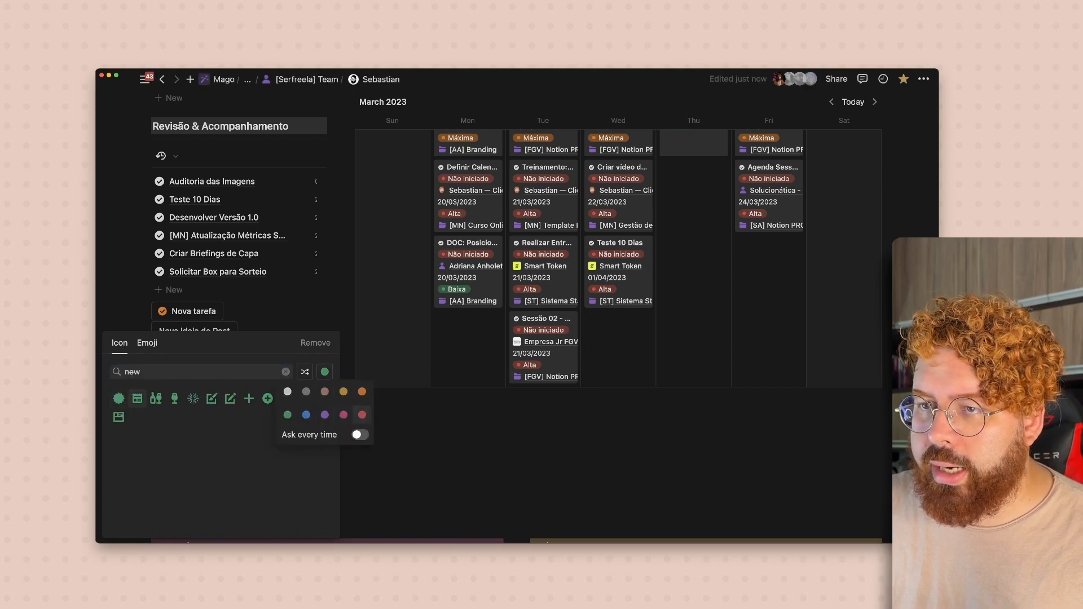
click(362, 392)
click(119, 399)
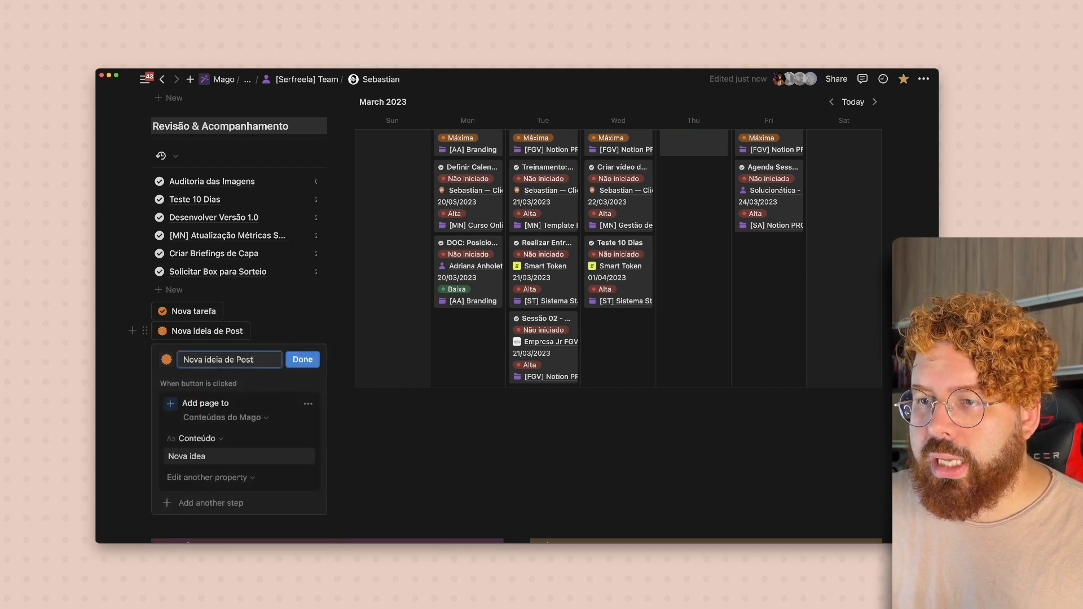
Add an Open page action for New page added, review the display modes, and keep Center peek.
scroll(237, 451, down, 2)
click(211, 452)
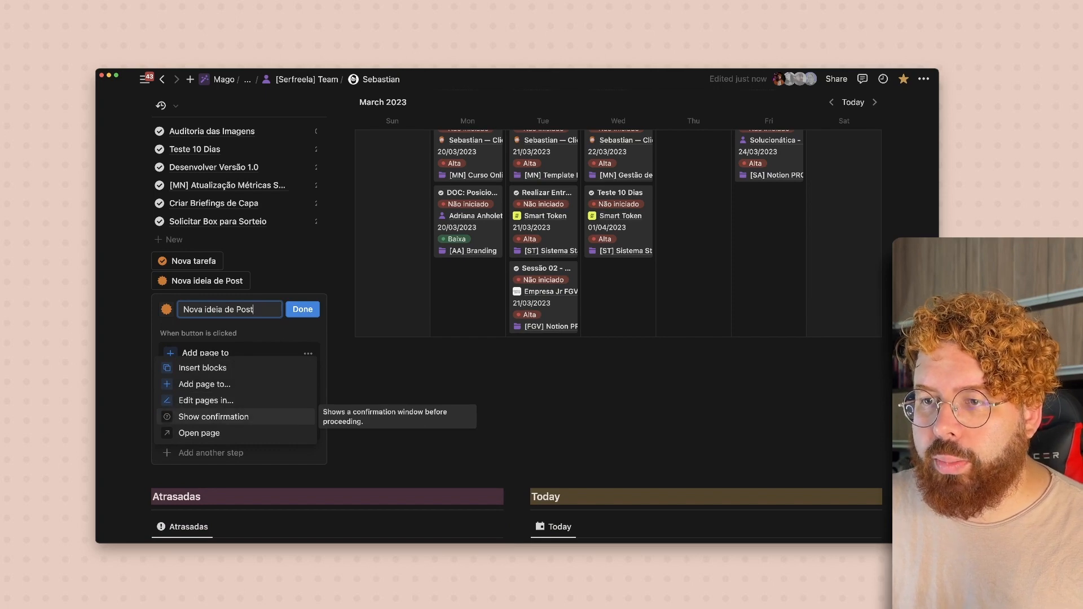
click(199, 433)
scroll(225, 432, down, 1)
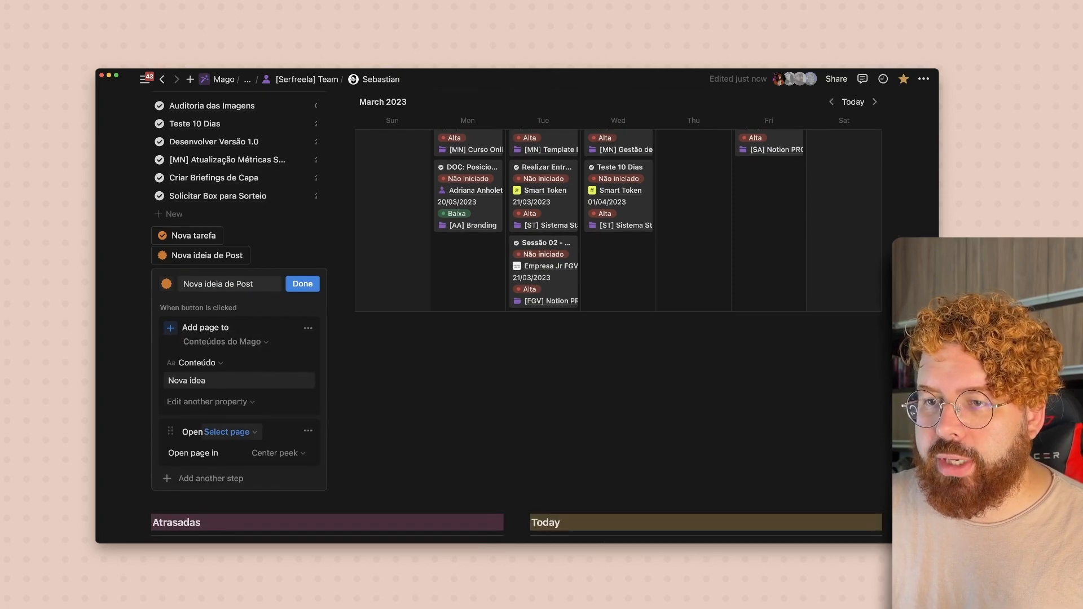
click(226, 431)
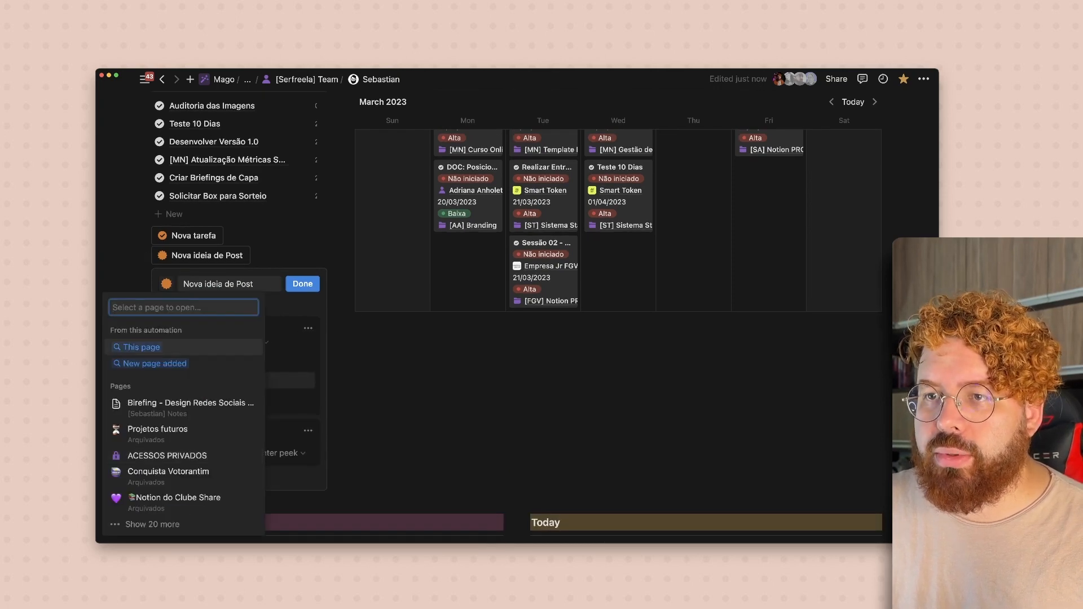
key(Return)
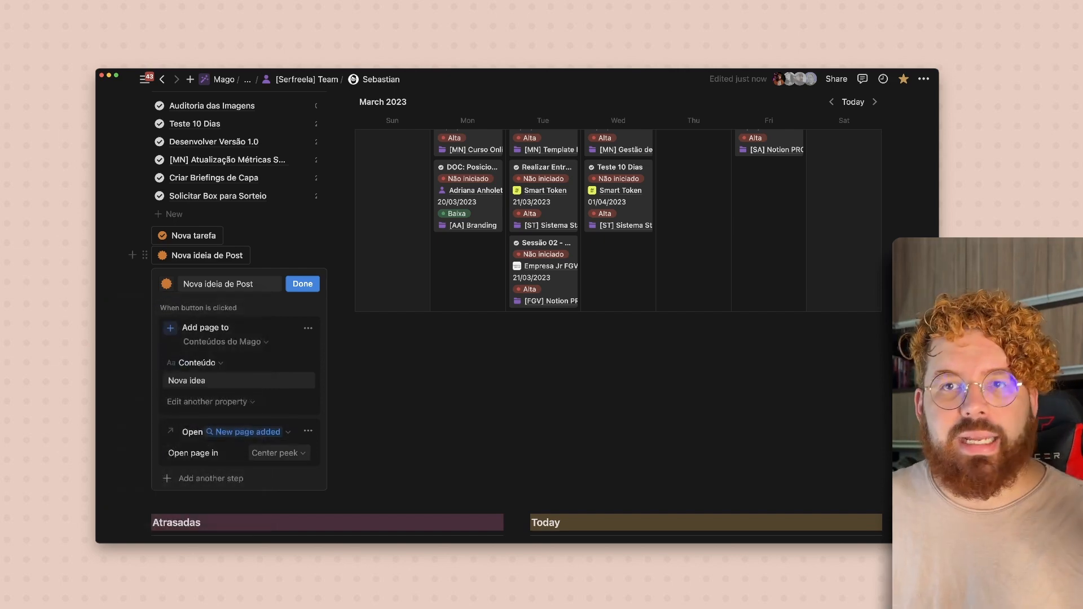
click(278, 453)
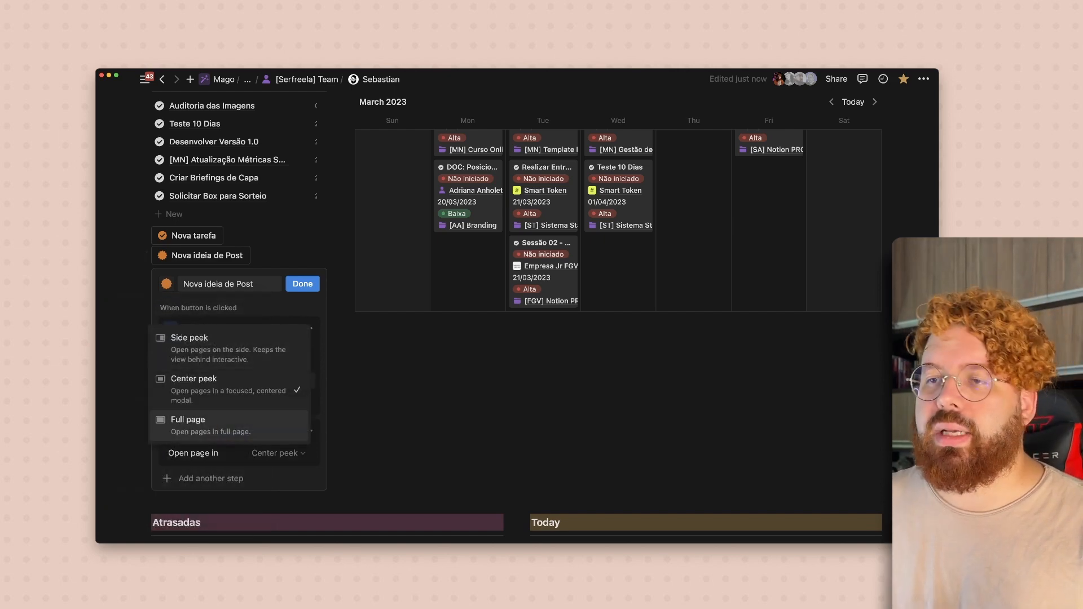
key(Escape)
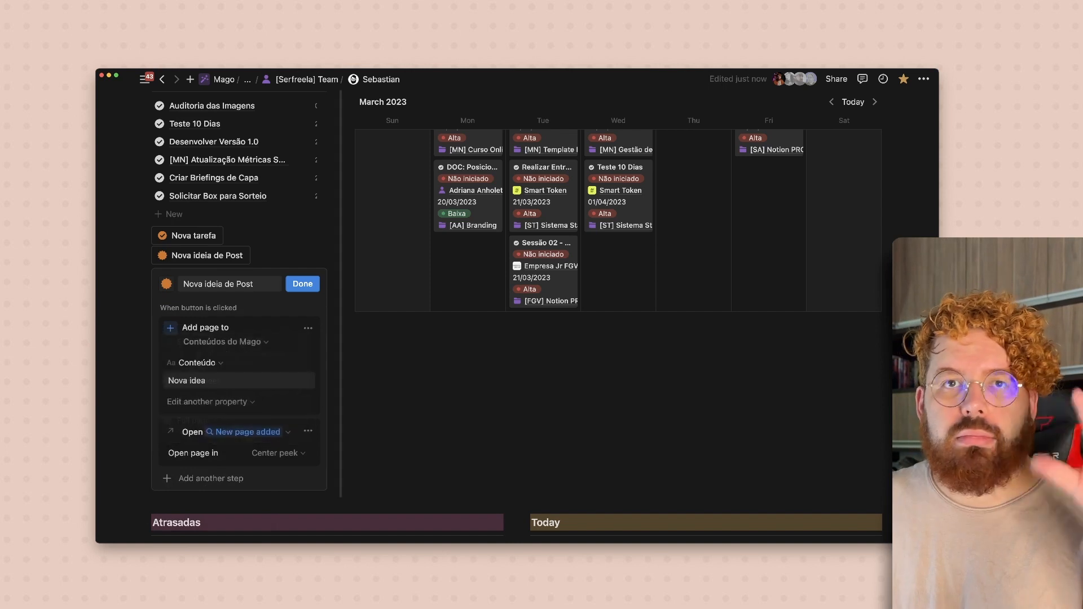
Clear the preset Conteúdo title from the add-page action and finish editing the button.
click(237, 381)
key(super+a)
key(BackSpace)
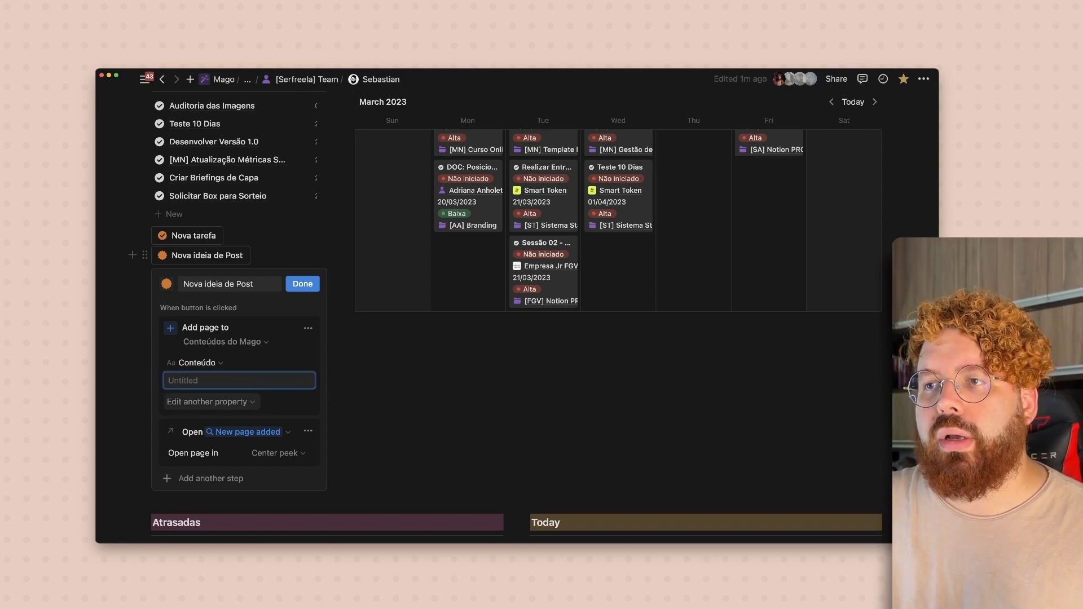
click(302, 284)
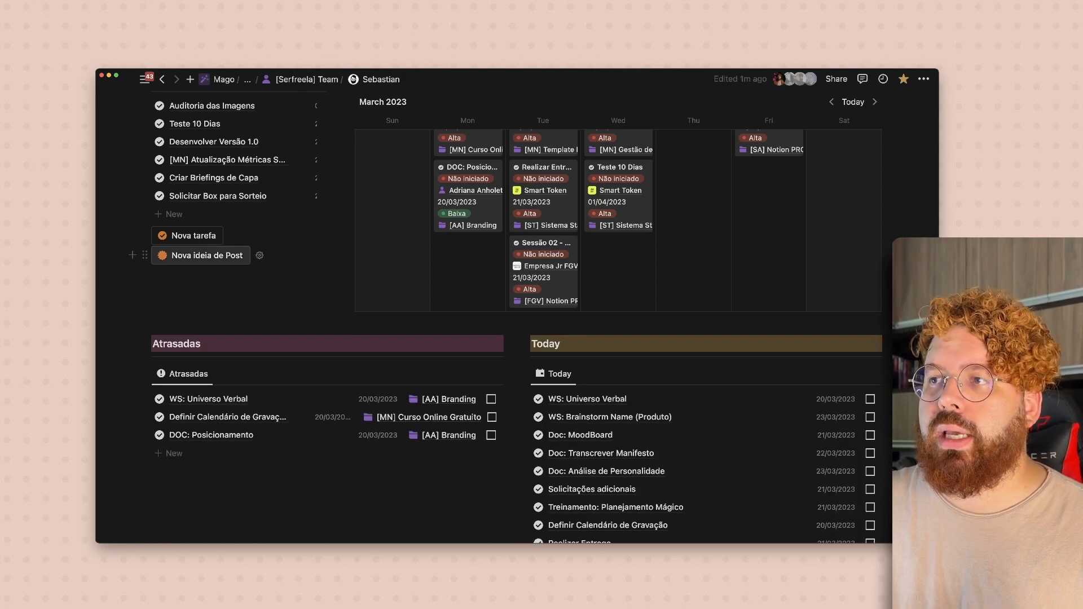
Run the Nova ideia de Post button and title the page it creates "Nova Ideia".
click(206, 255)
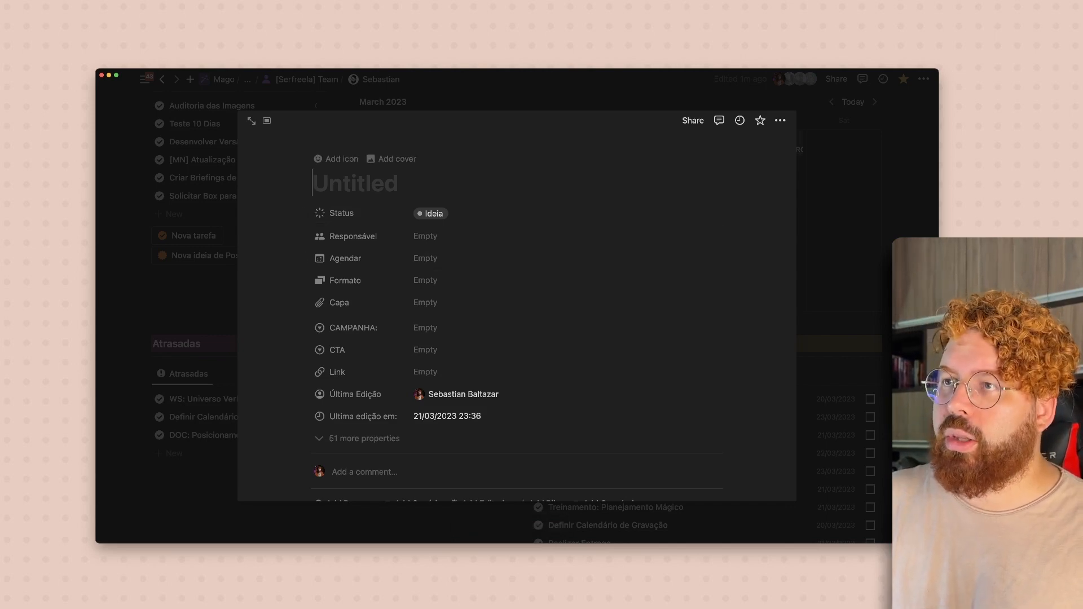
text(ova)
key(super+a)
text(No)
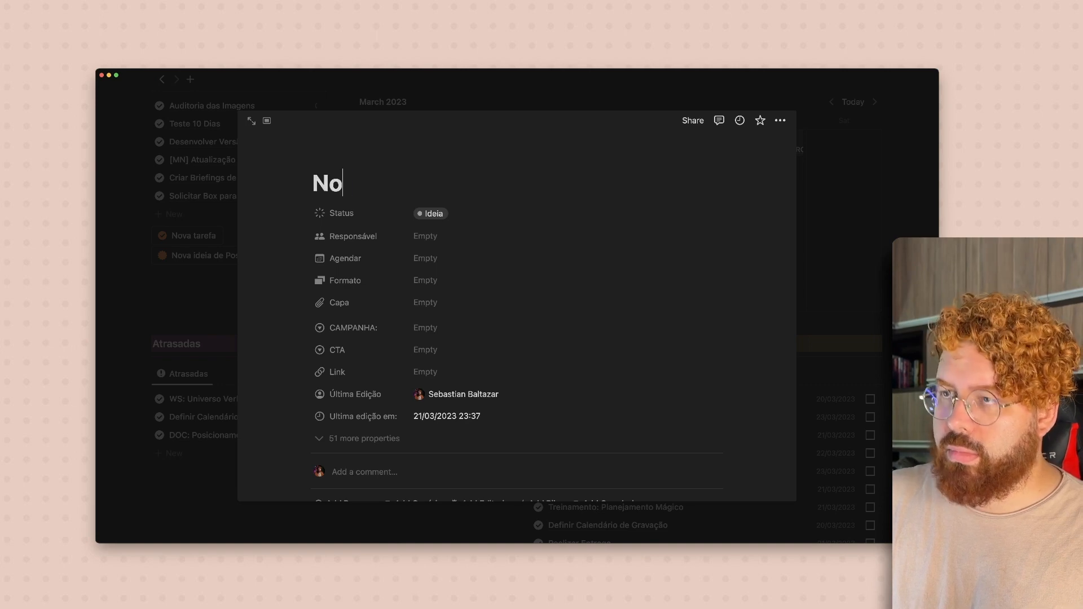
text(va I)
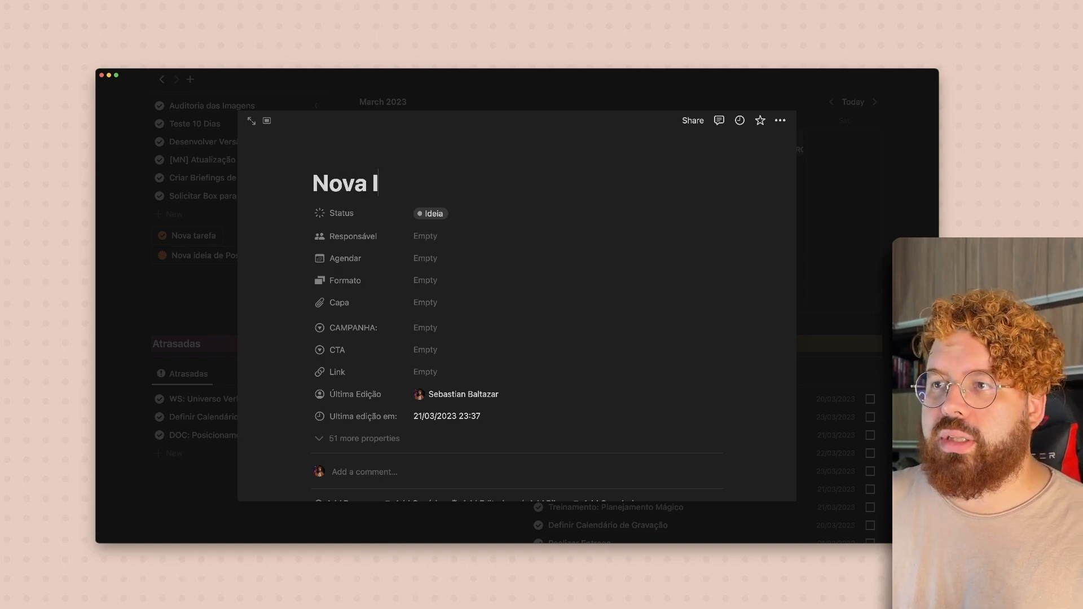
Apply the Instagram Carrossel template to the new content page and look through its Recursos, Entregáveis and Briefing sections.
key(Return)
key(Up)
key(Up)
key(Up)
key(Up)
key(Up)
key(Down)
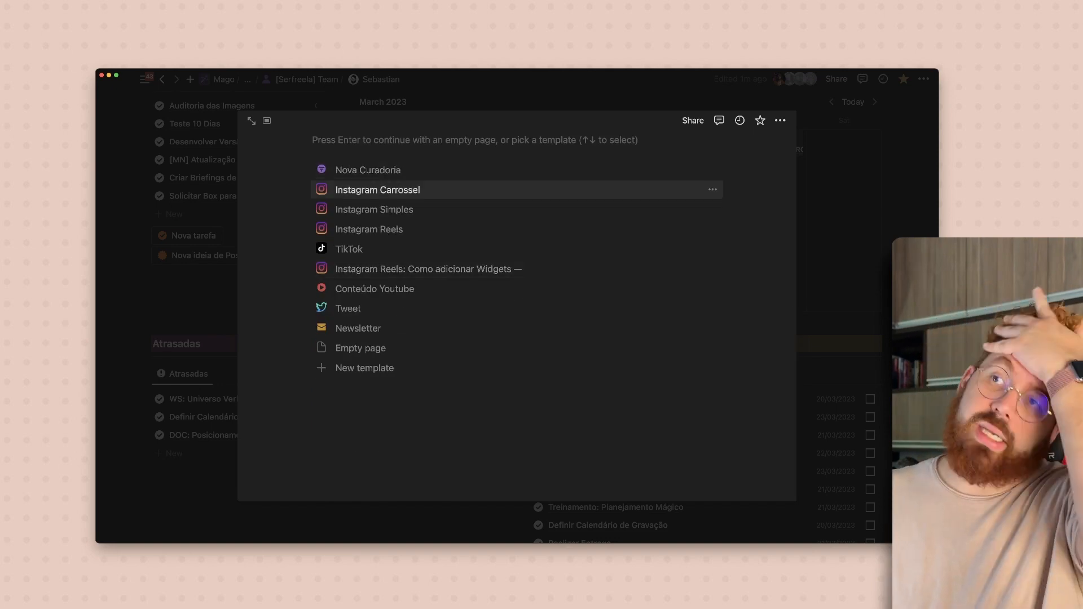
key(Return)
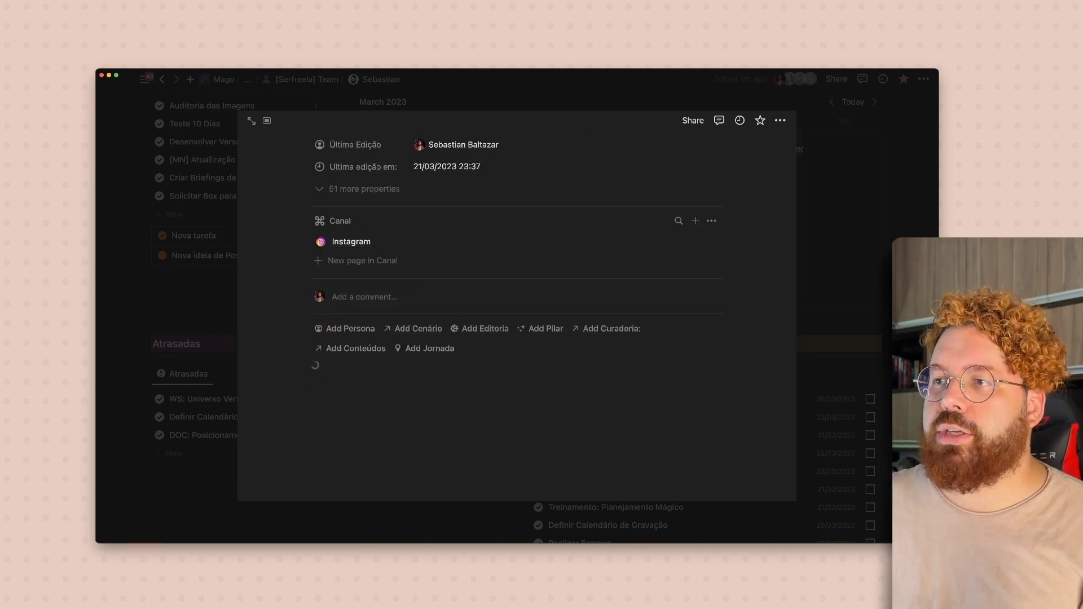
scroll(517, 310, down, 15)
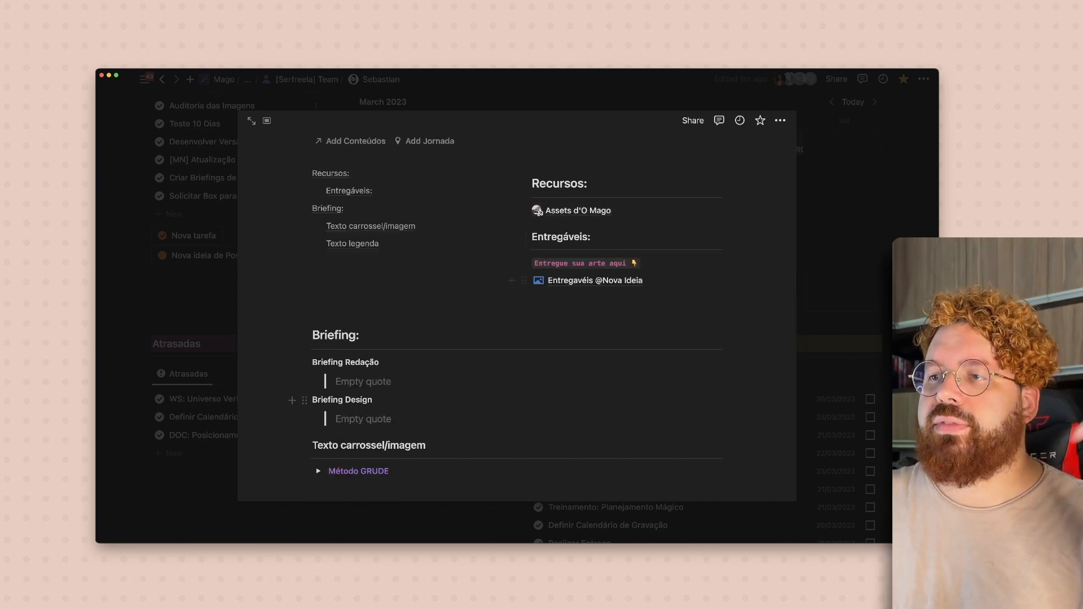
Look through the remaining briefing and text sections of the Nova Ideia page and close it.
scroll(517, 310, down, 5)
scroll(517, 315, down, 3)
scroll(517, 316, up, 8)
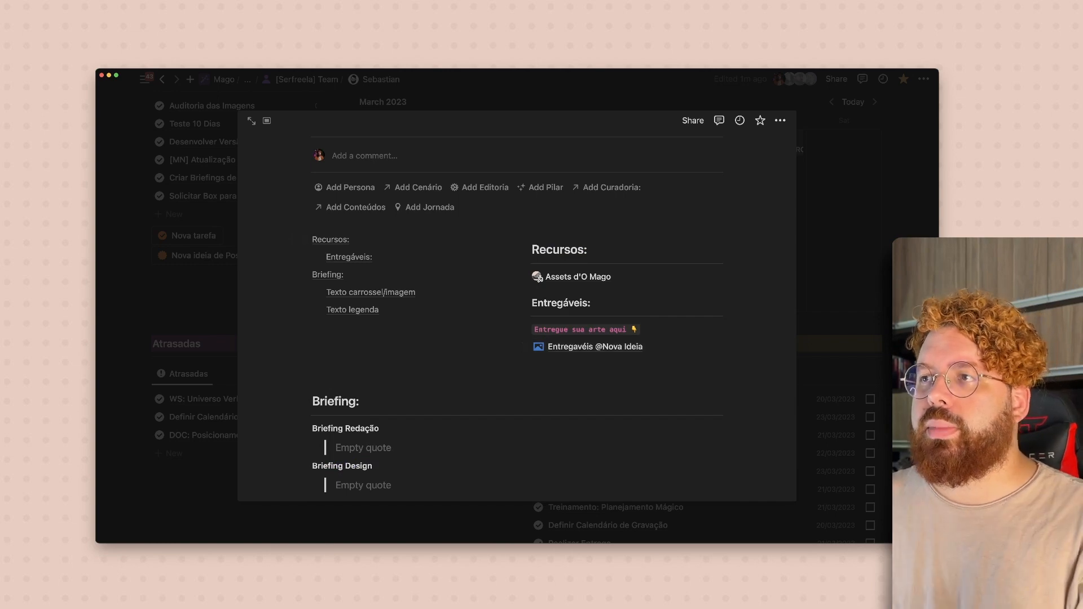
key(Escape)
scroll(517, 316, up, 10)
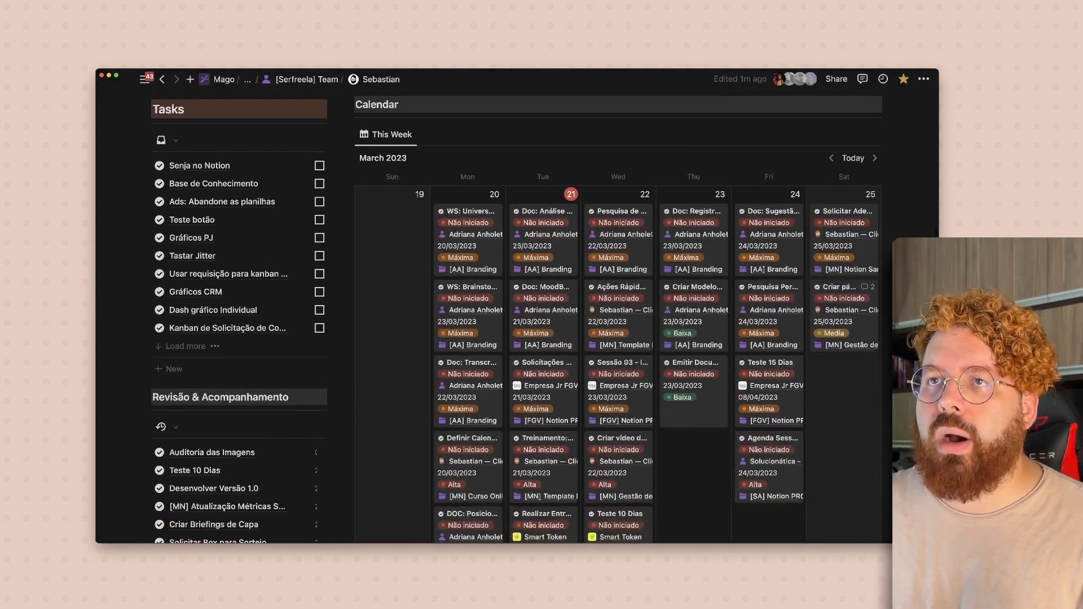
Open Nova Ideia from the Ideias list in Portal Mago do Notion and look through its properties and template content.
mouse_move(144, 79)
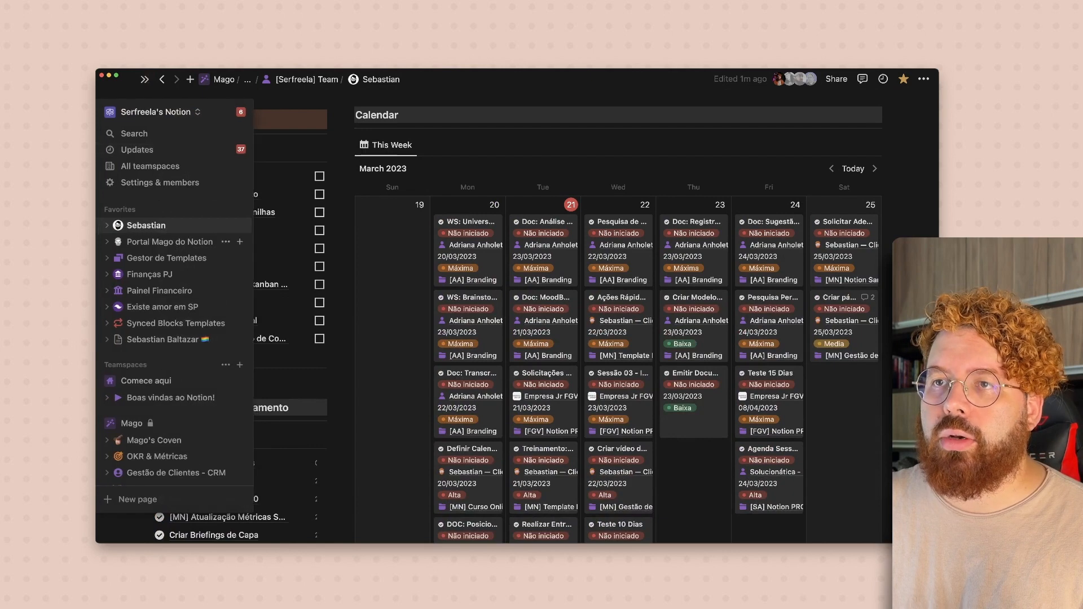
click(169, 241)
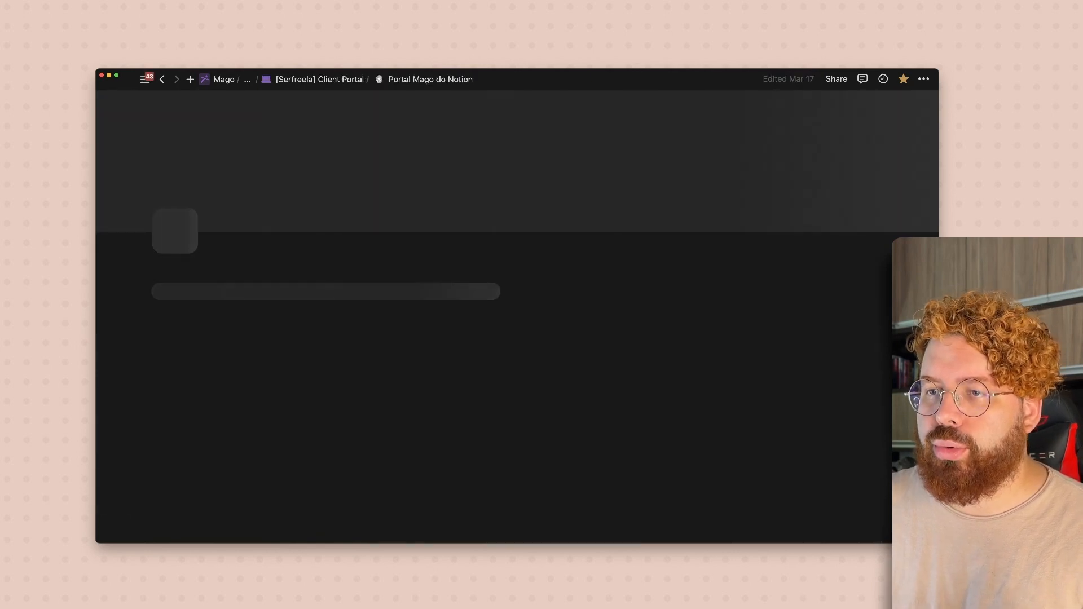
scroll(169, 241, down, 2)
scroll(517, 316, down, 3)
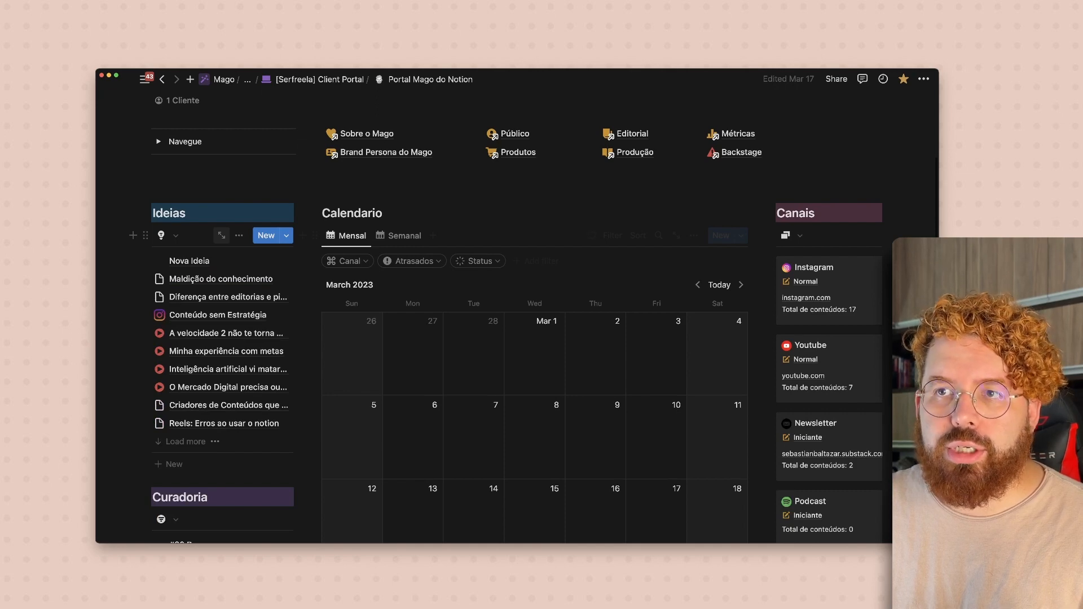
click(189, 261)
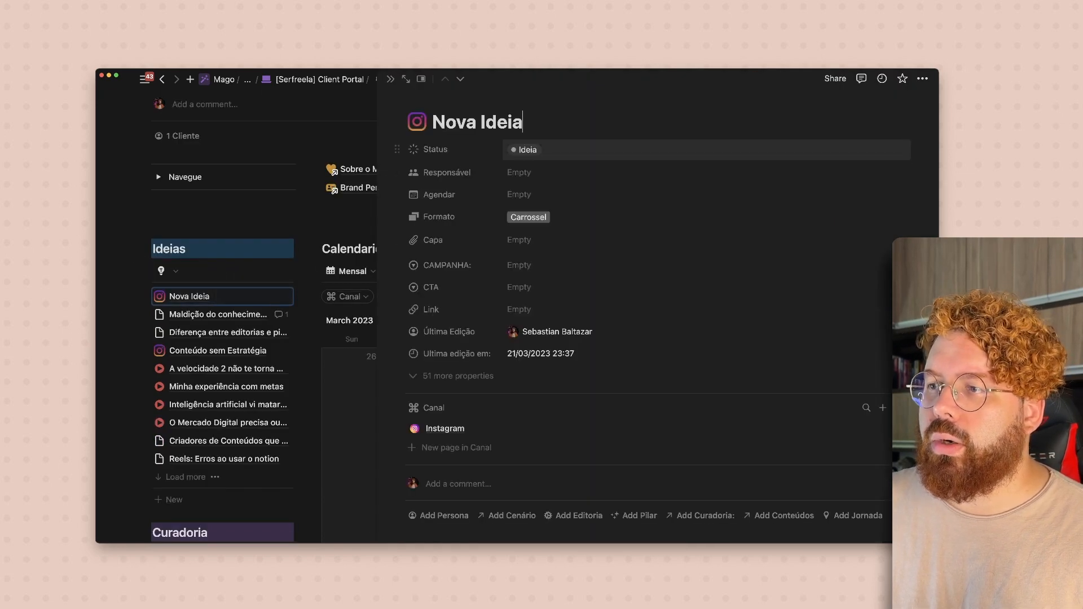
scroll(632, 315, down, 5)
scroll(632, 315, down, 7)
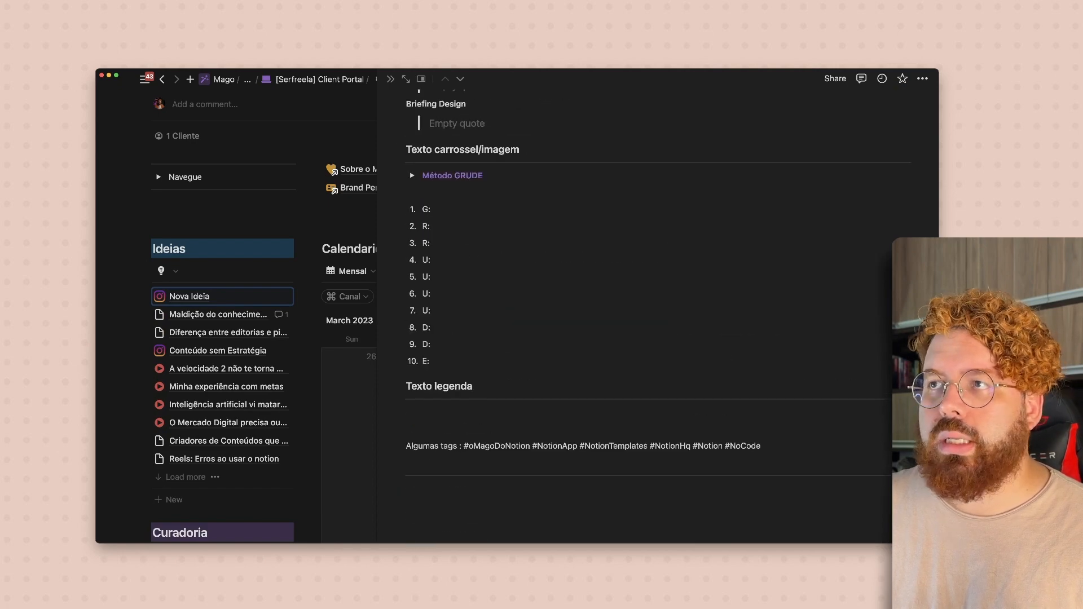
scroll(632, 316, up, 12)
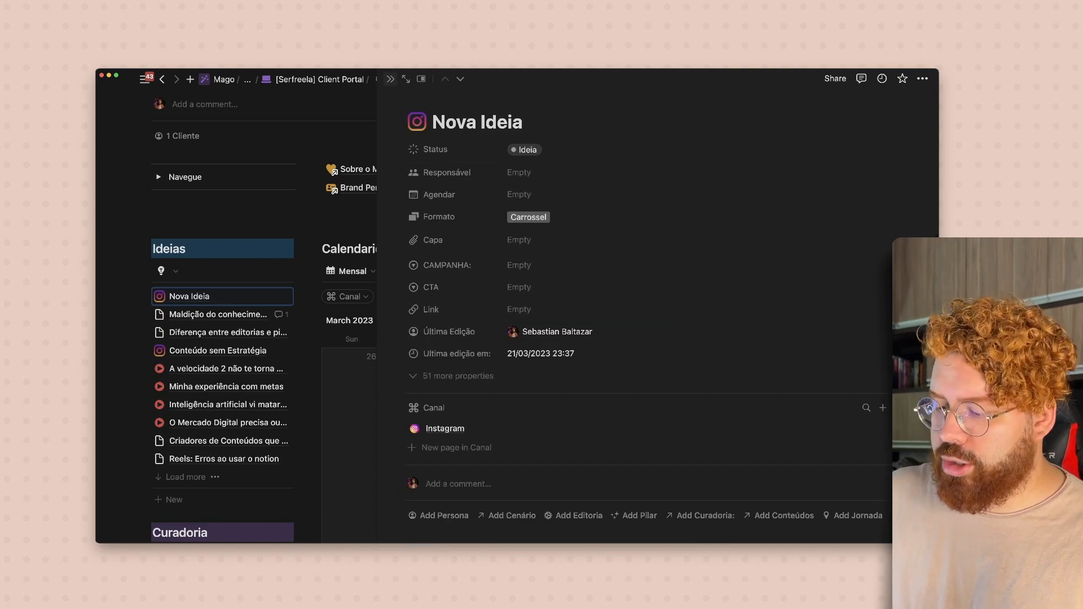
Close the Nova Ideia page and return to the Nova tarefa and Nova ideia de Post buttons on the Gestor de tarefas page.
click(390, 79)
scroll(315, 192, down, 1)
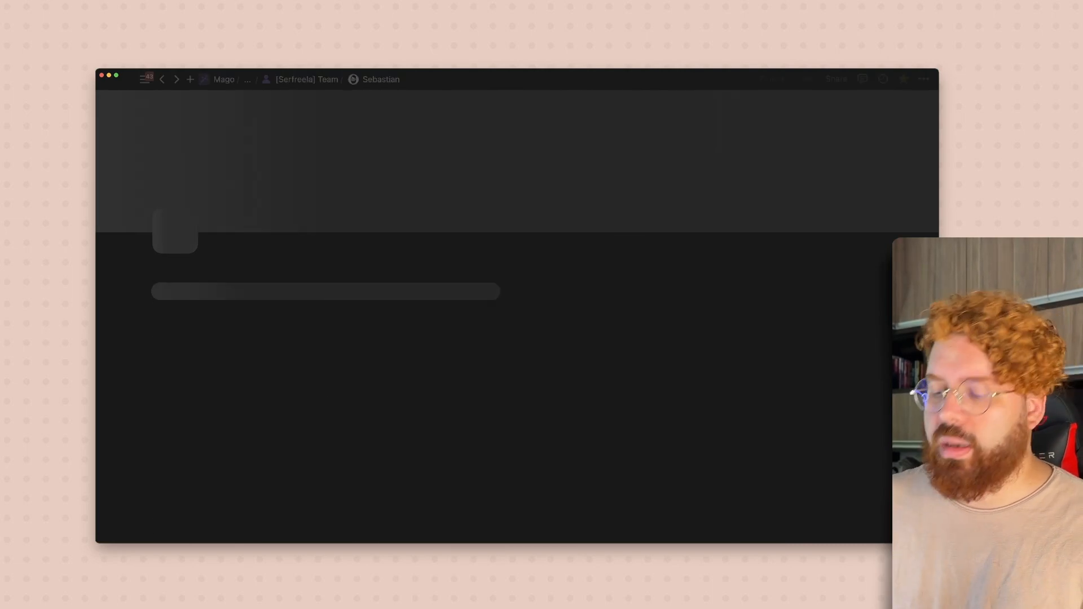
scroll(237, 248, down, 5)
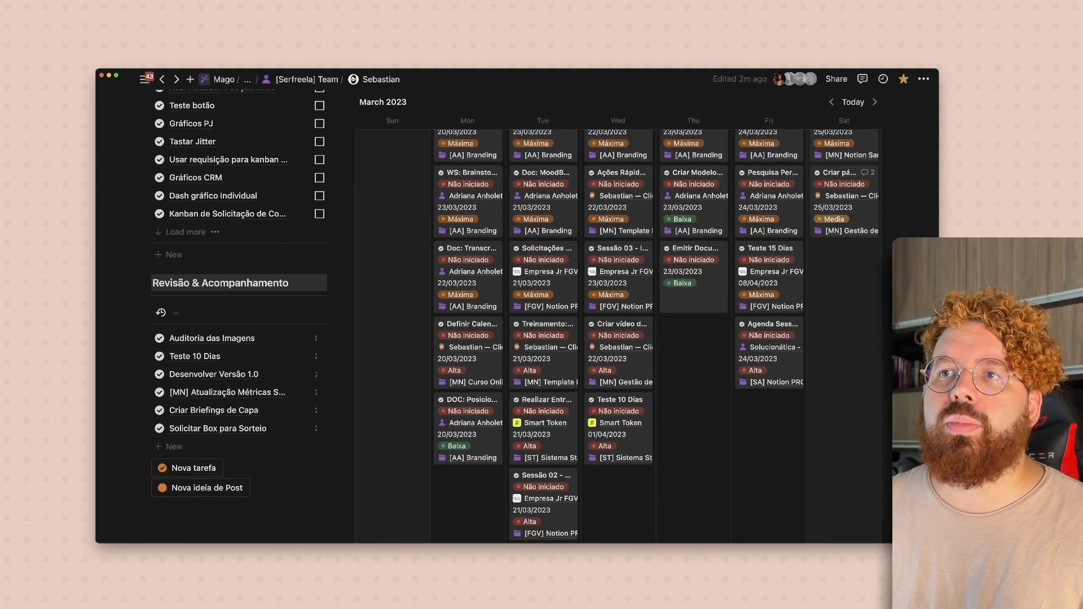
scroll(237, 315, down, 6)
click(207, 255)
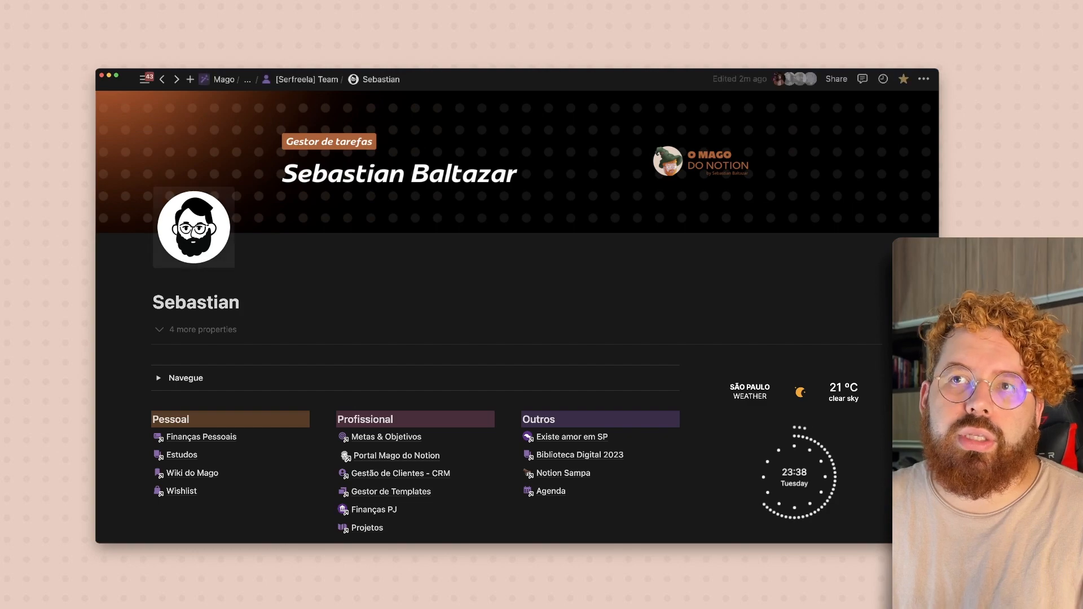
scroll(517, 305, down, 9)
scroll(516, 304, up, 5)
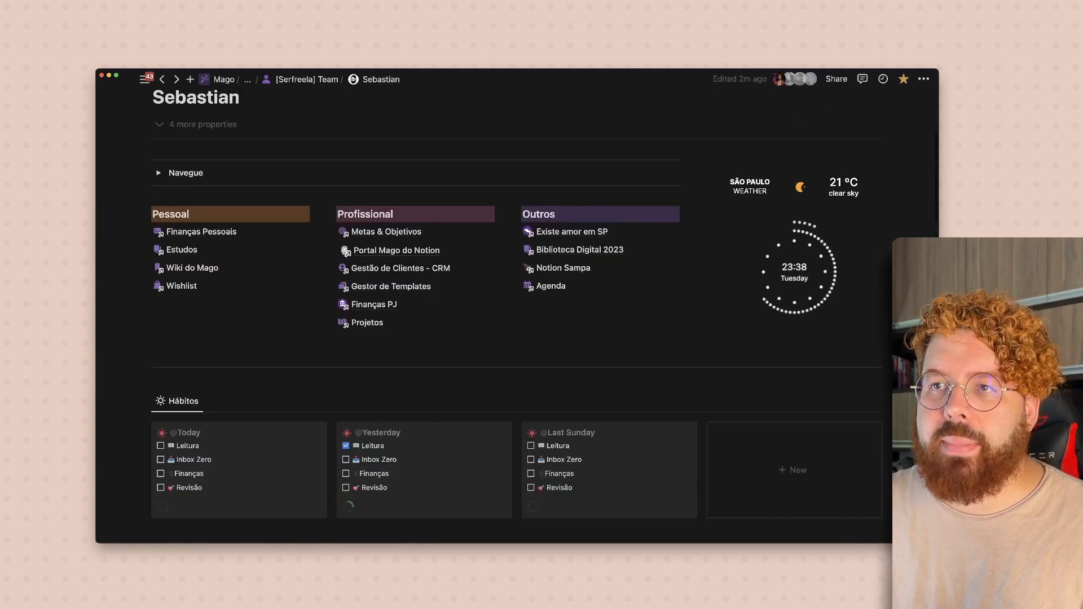
scroll(516, 305, down, 10)
scroll(516, 304, up, 4)
scroll(517, 305, down, 3)
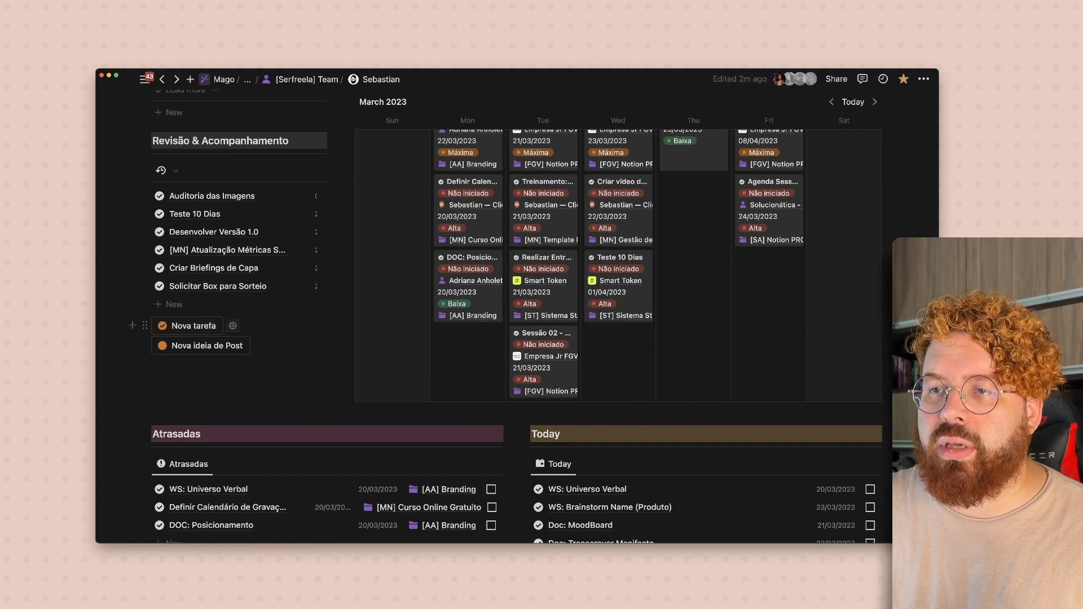
Review the Nova tarefa button's add-page properties and Open page action, leaving the Tarefa title empty, and finish editing.
click(233, 326)
scroll(233, 325, down, 4)
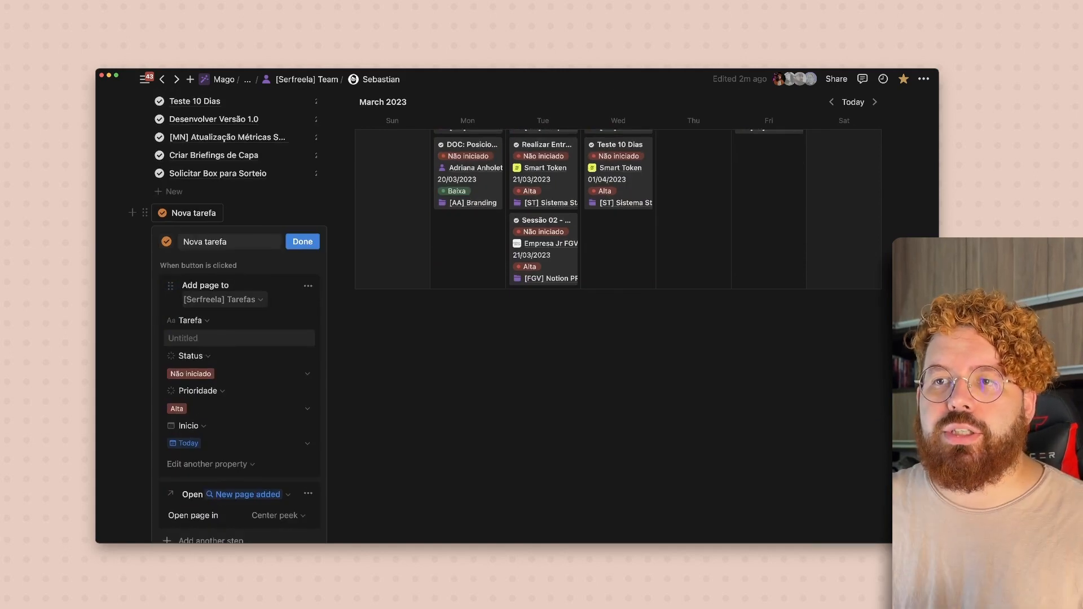
click(239, 339)
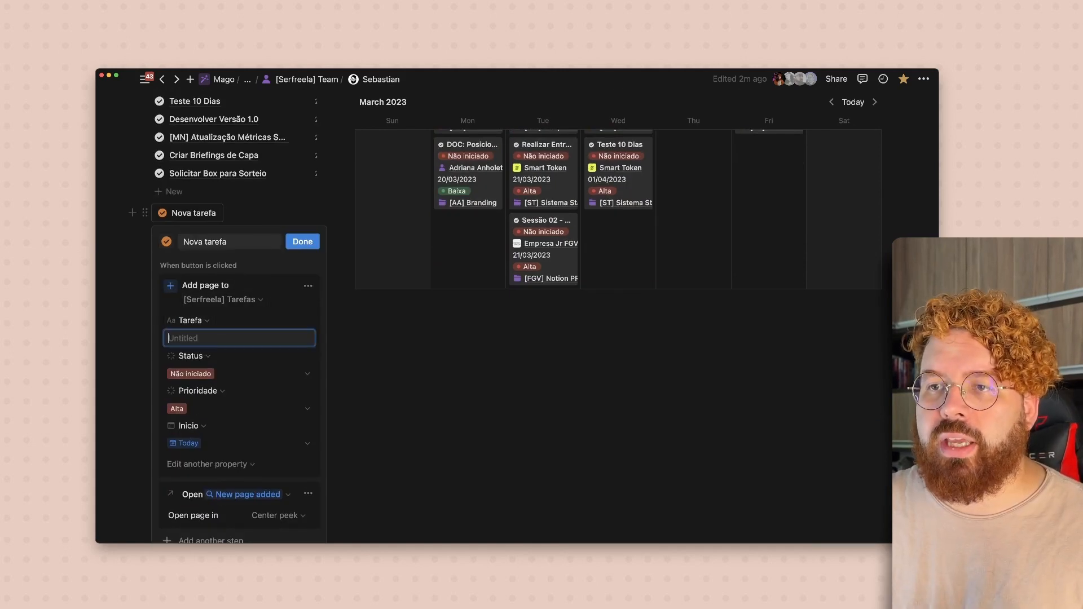
scroll(239, 338, down, 1)
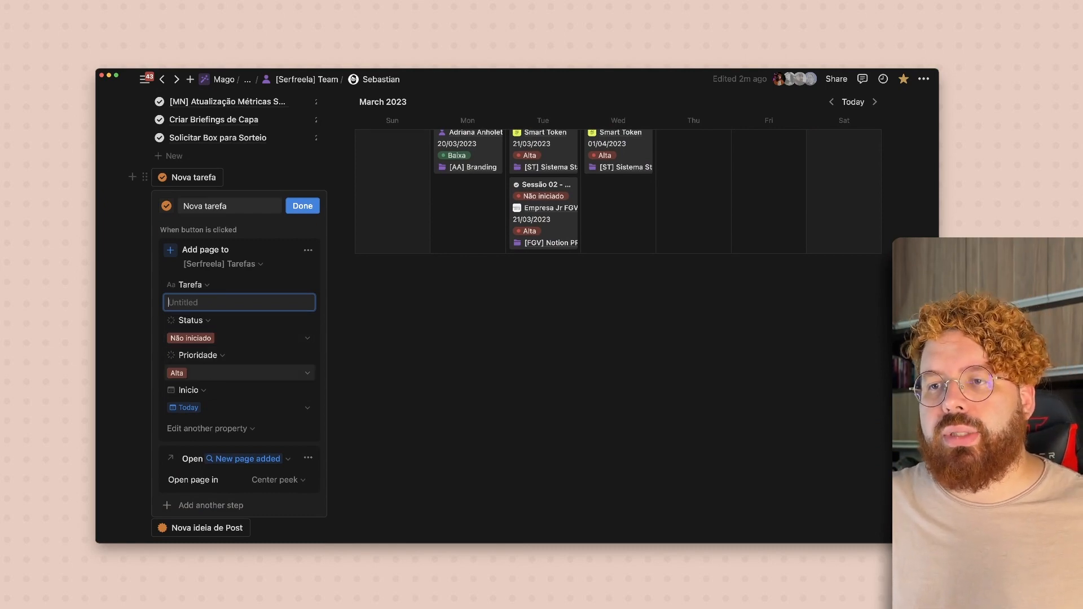
scroll(239, 373, down, 2)
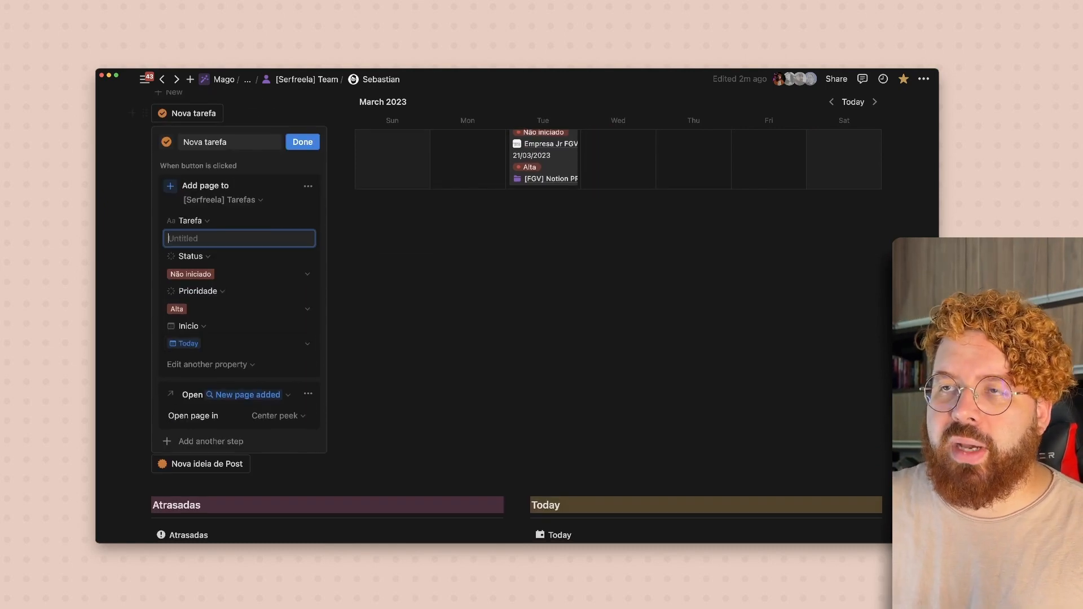
scroll(239, 372, up, 4)
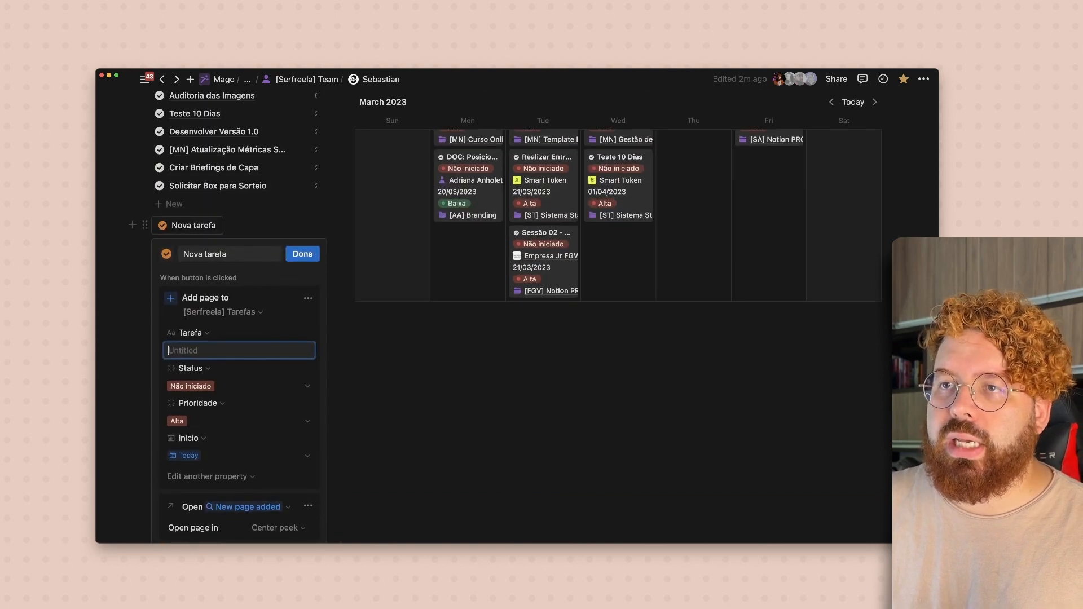
click(302, 253)
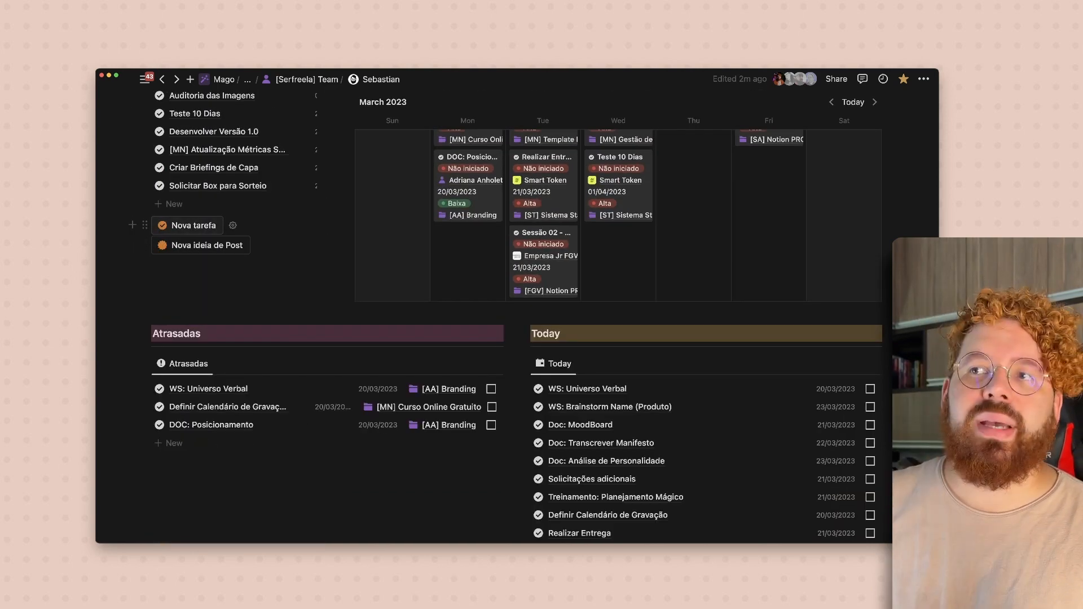
Run the Nova tarefa button and delete the untitled task page it creates.
click(193, 225)
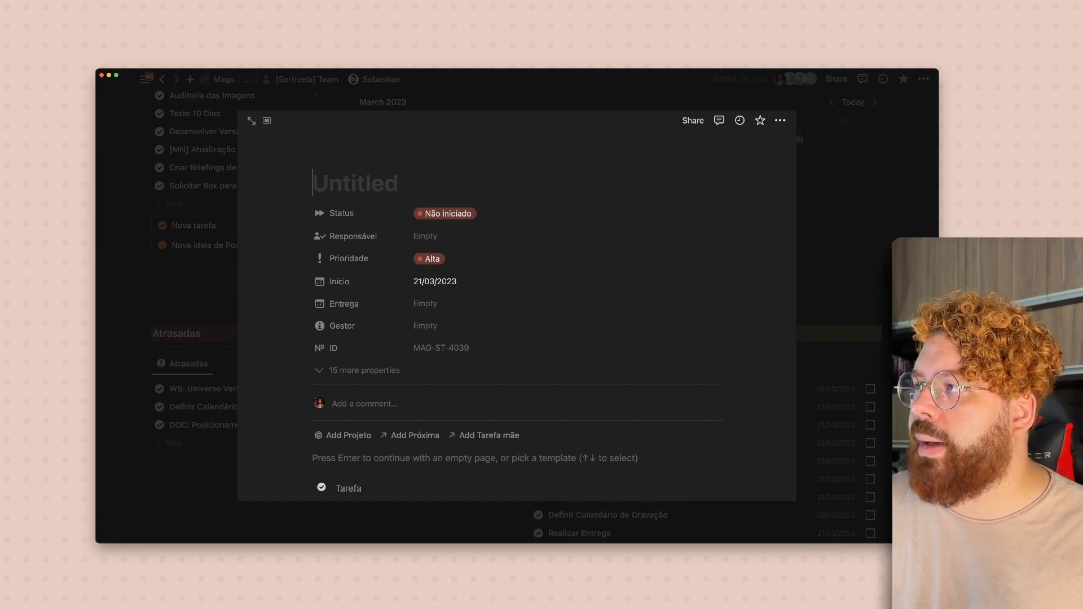
click(780, 120)
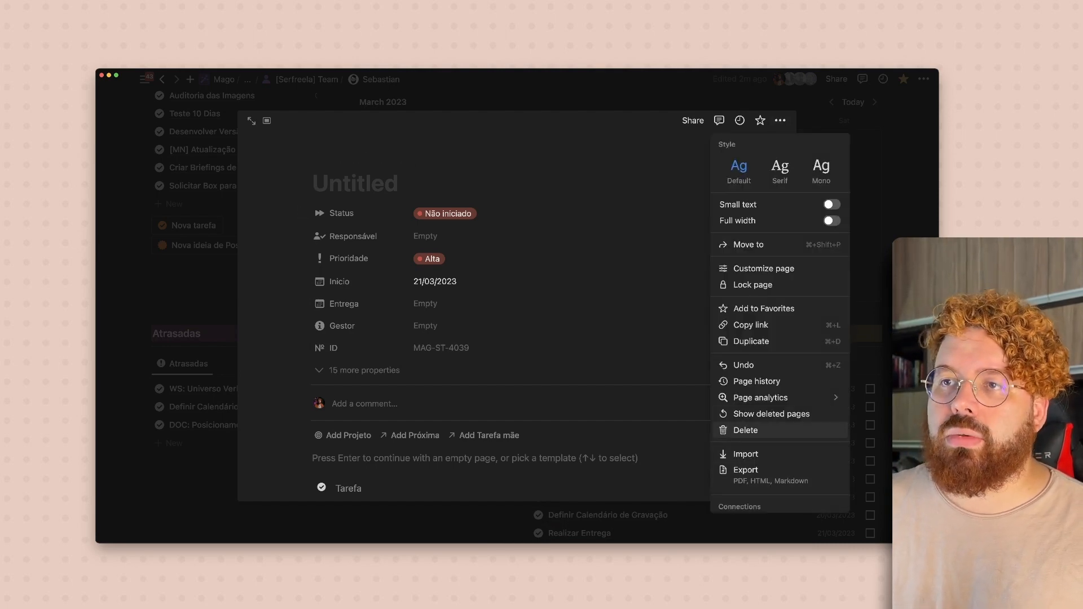
click(745, 430)
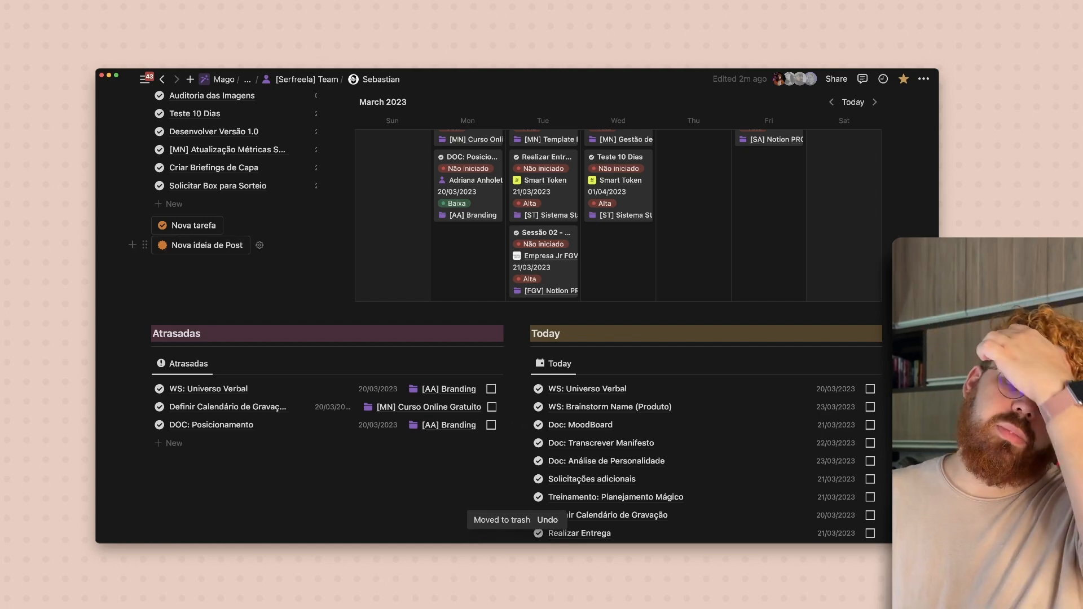
Add a Show confirmation action to the Nova ideia de Post button and move it ahead of the other actions.
click(259, 245)
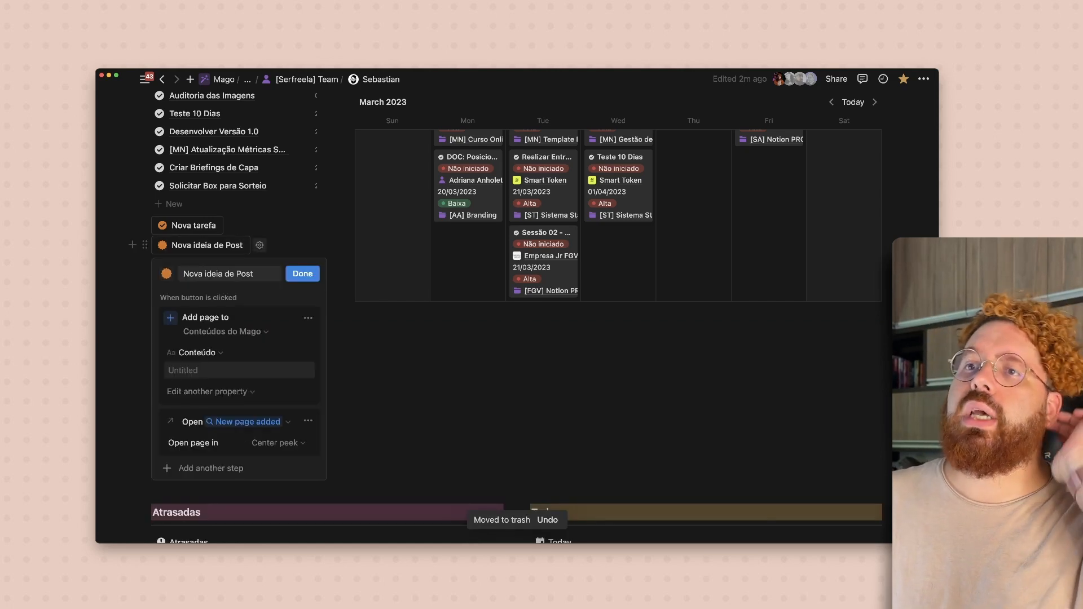
scroll(243, 373, down, 3)
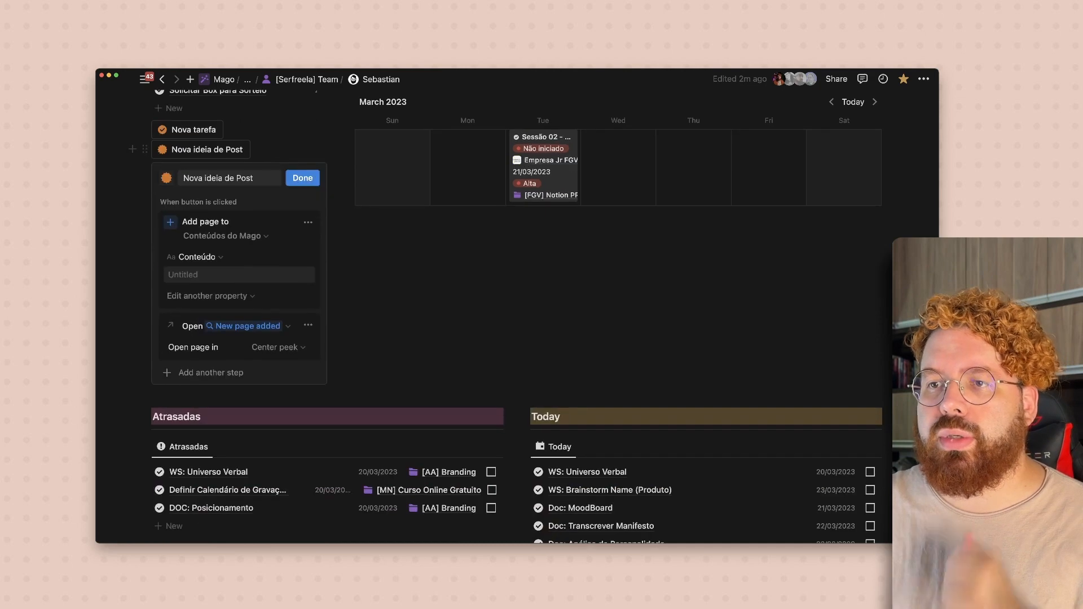
click(210, 372)
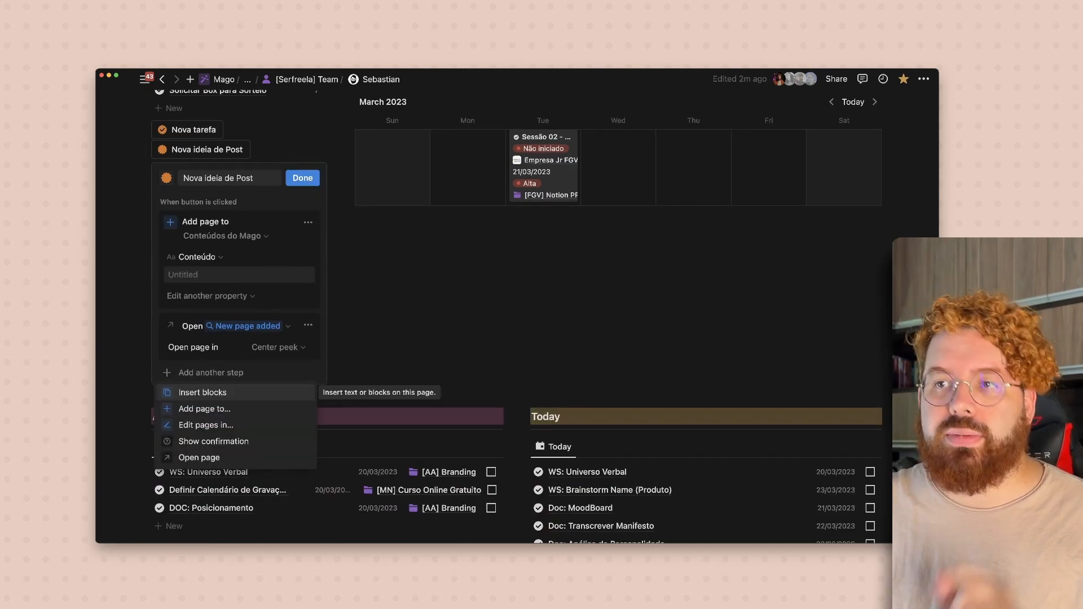
click(213, 441)
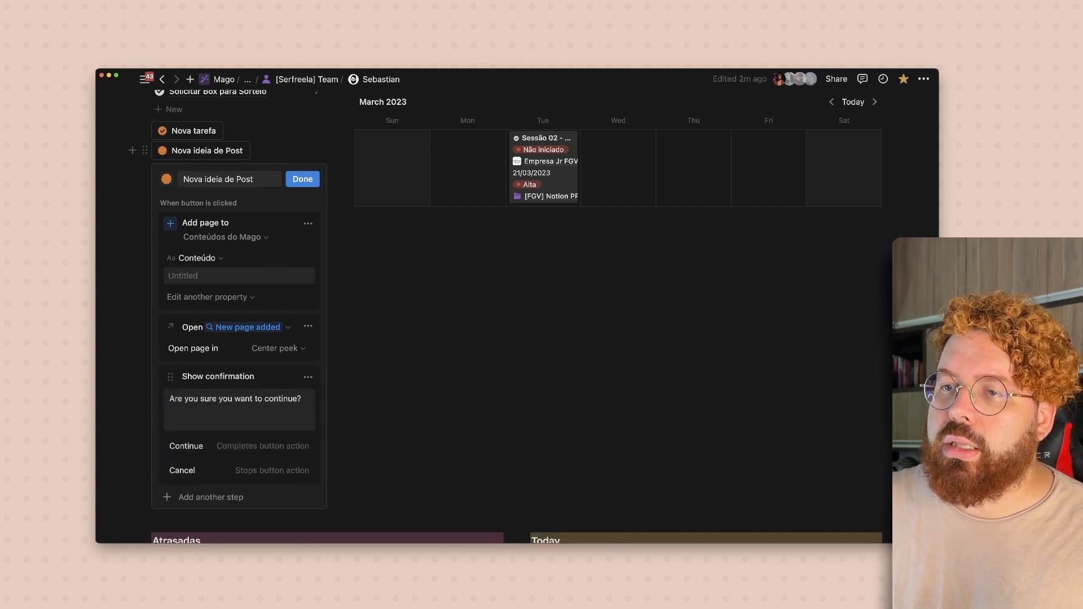
drag(170, 377, 170, 223)
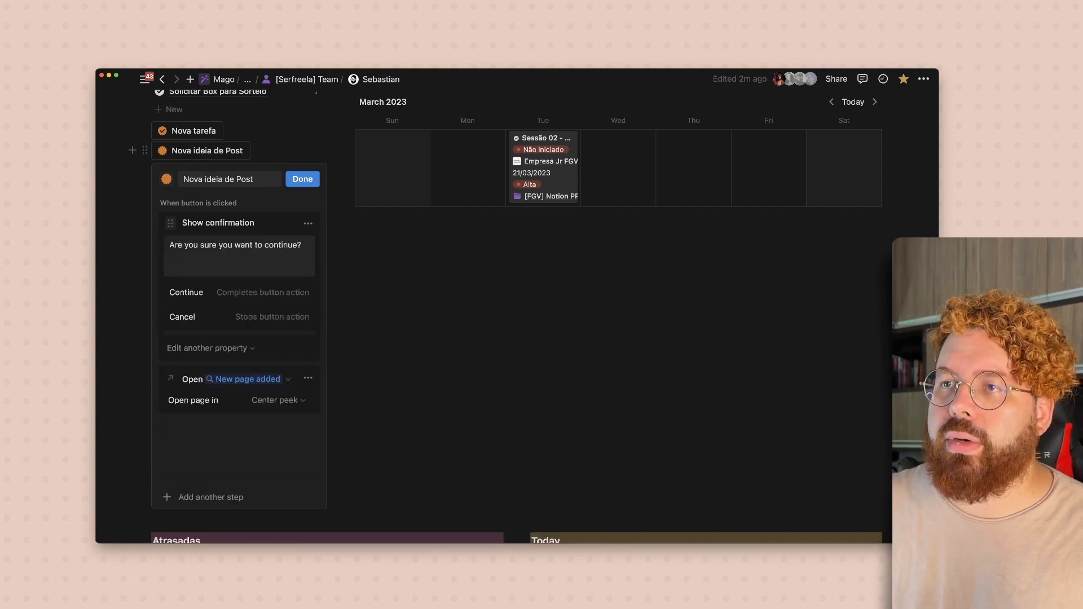
Set the confirmation message to "Você quer mesmo criar um nova ideia?" and finish editing the button.
triple_click(244, 246)
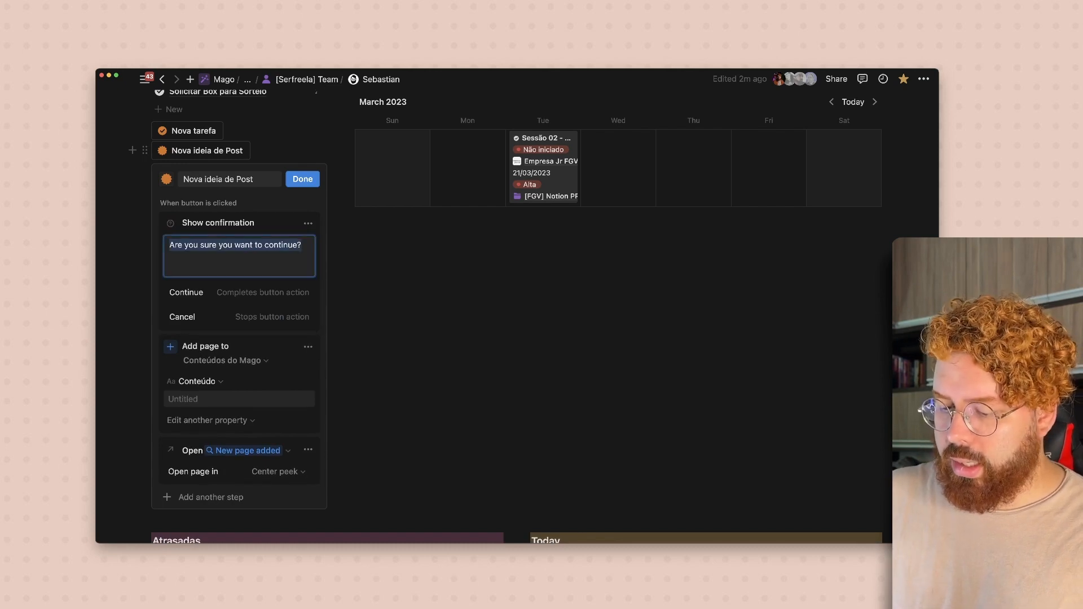
text(Você quer mesemo criar)
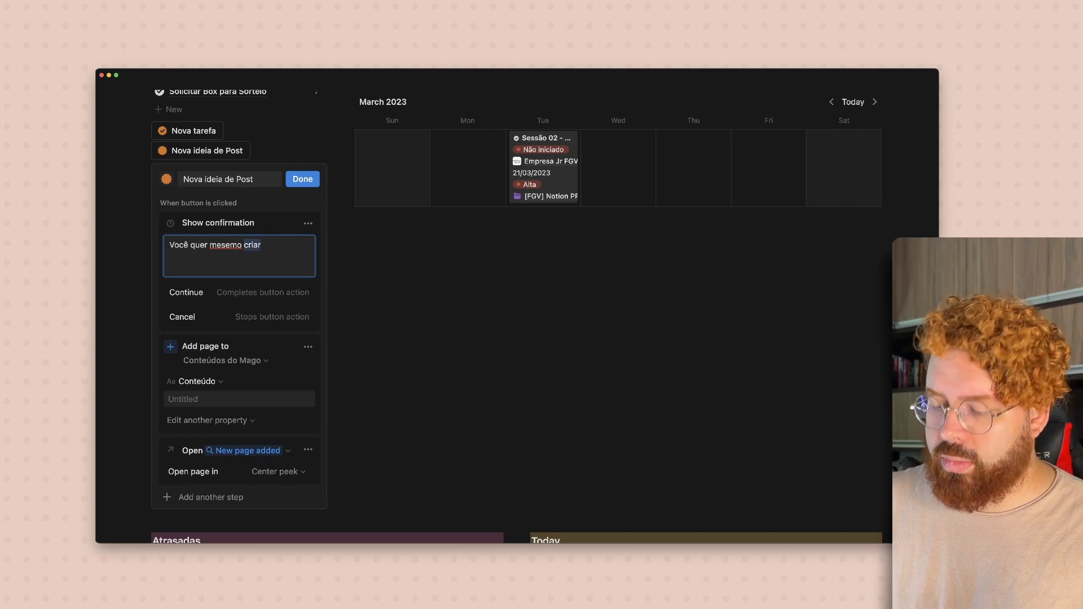
key(BackSpace)
key(BackSpace)
key(BackSpace)
key(BackSpace)
key(BackSpace)
key(BackSpace)
key(BackSpace)
key(BackSpace)
key(BackSpace)
key(BackSpace)
key(BackSpace)
key(BackSpace)
key(BackSpace)
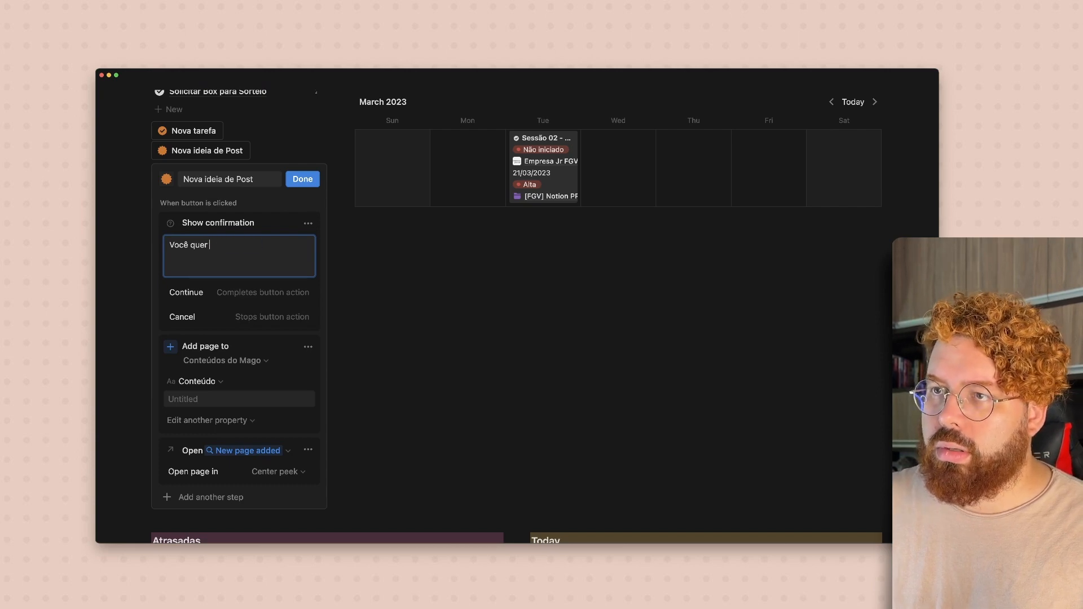
text(mesmo criar)
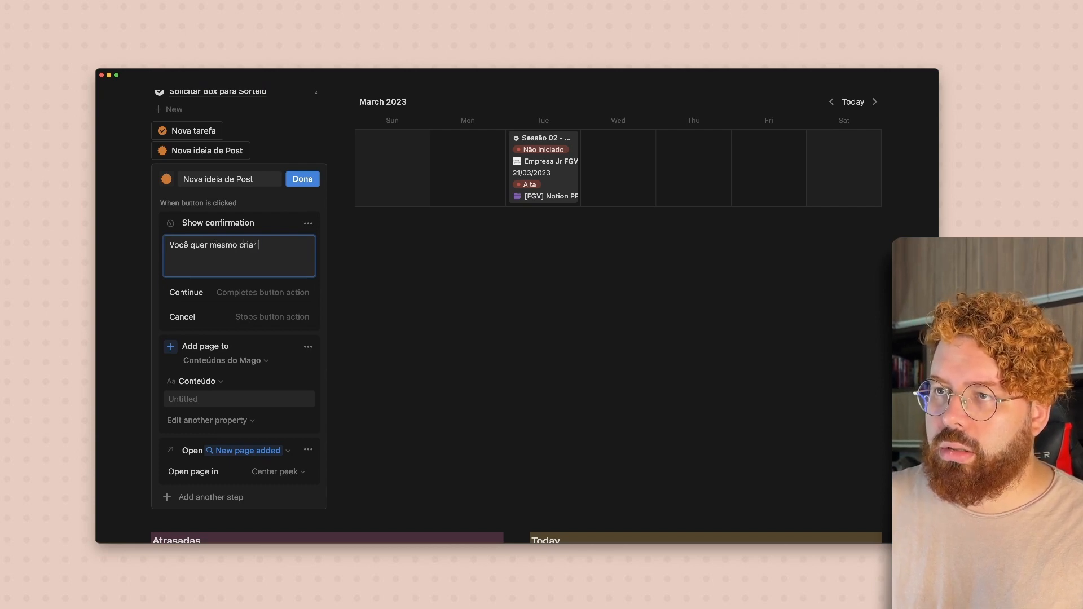
key(BackSpace)
text(mna no)
key(BackSpace)
key(BackSpace)
key(BackSpace)
key(BackSpace)
key(BackSpace)
text(nova ideia?)
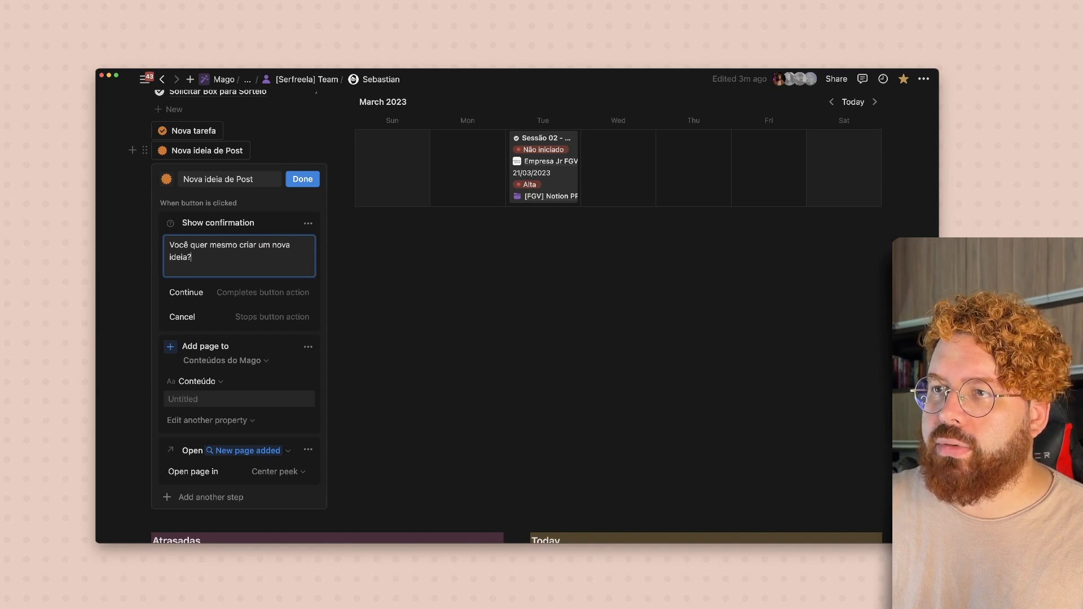
click(302, 179)
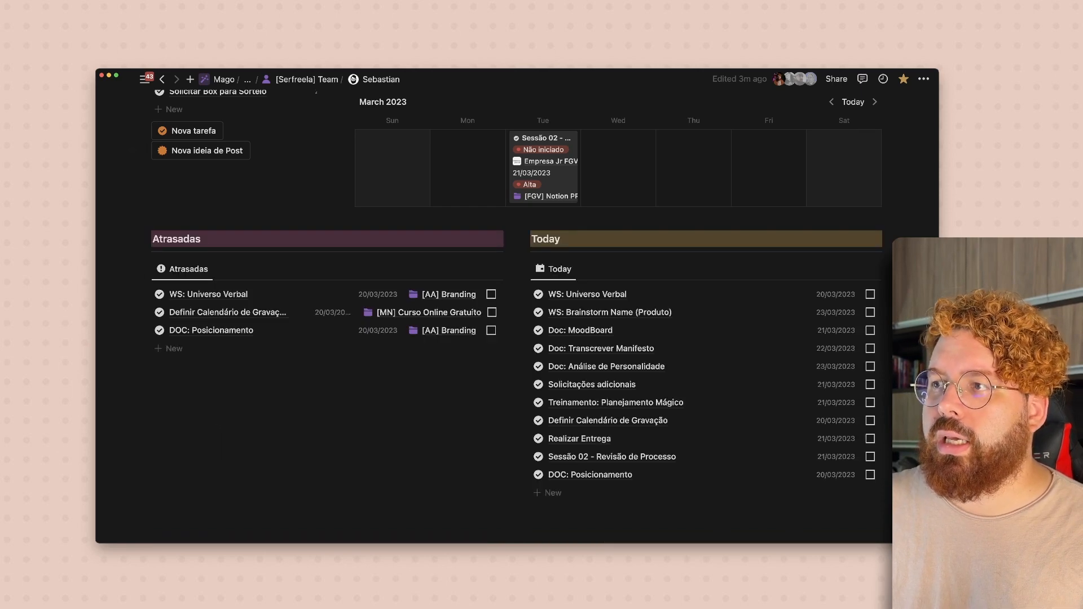
Run the Nova ideia de Post button and accept its confirmation to create a new content page.
click(207, 150)
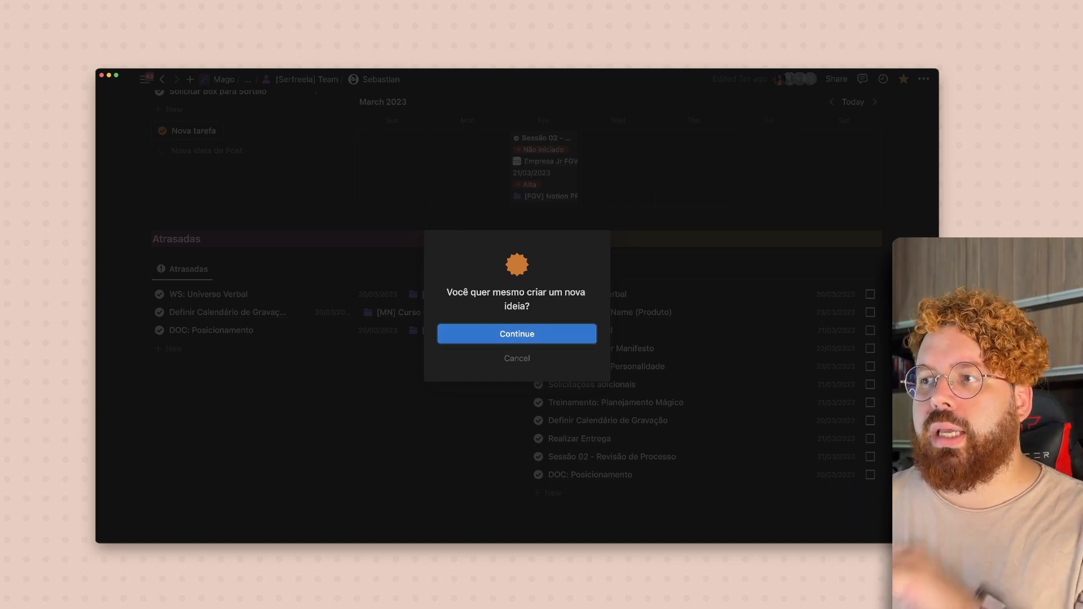
key(Return)
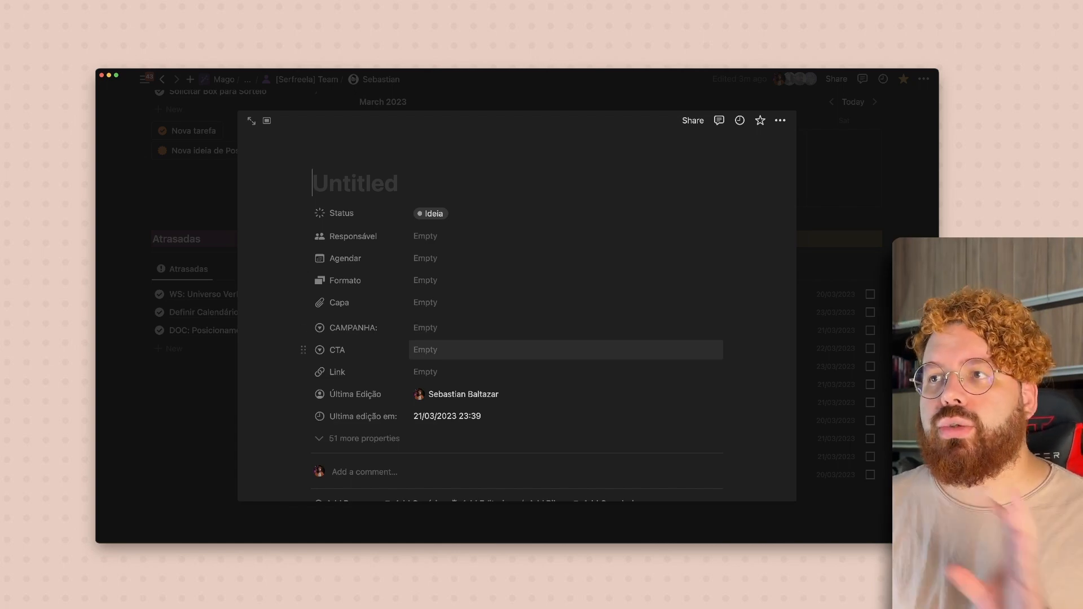
Look through the new content page's properties and available templates, and close the page.
scroll(395, 282, down, 5)
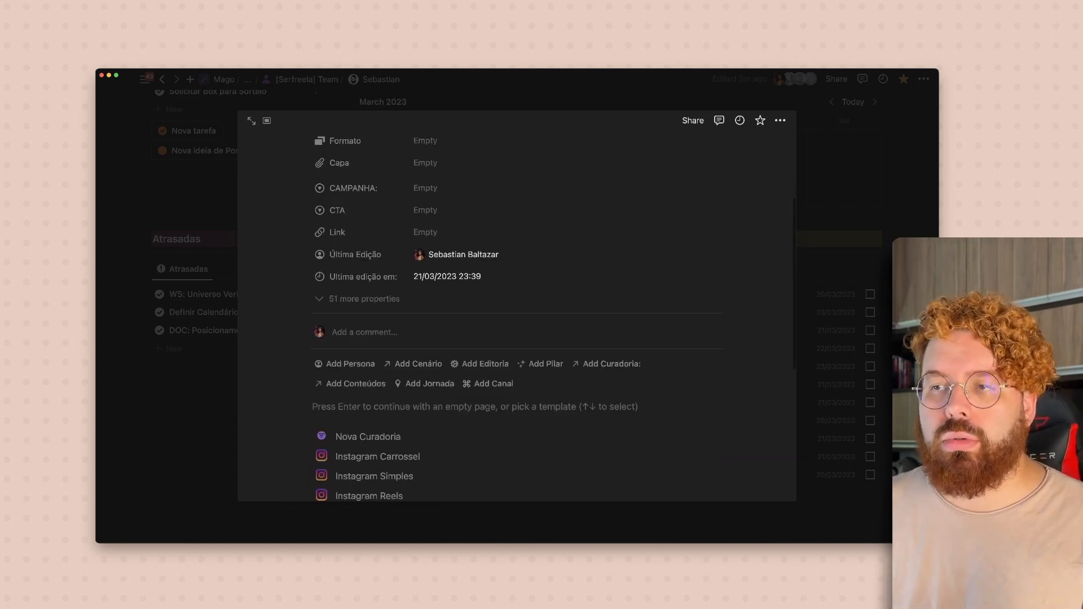
scroll(516, 316, down, 1)
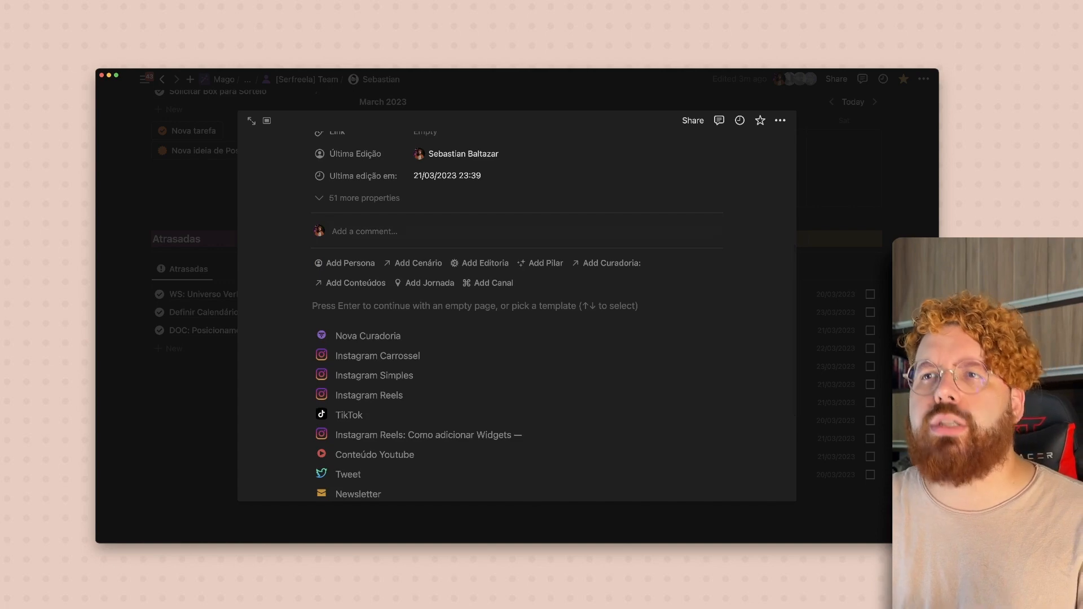
scroll(516, 316, up, 1)
key(Escape)
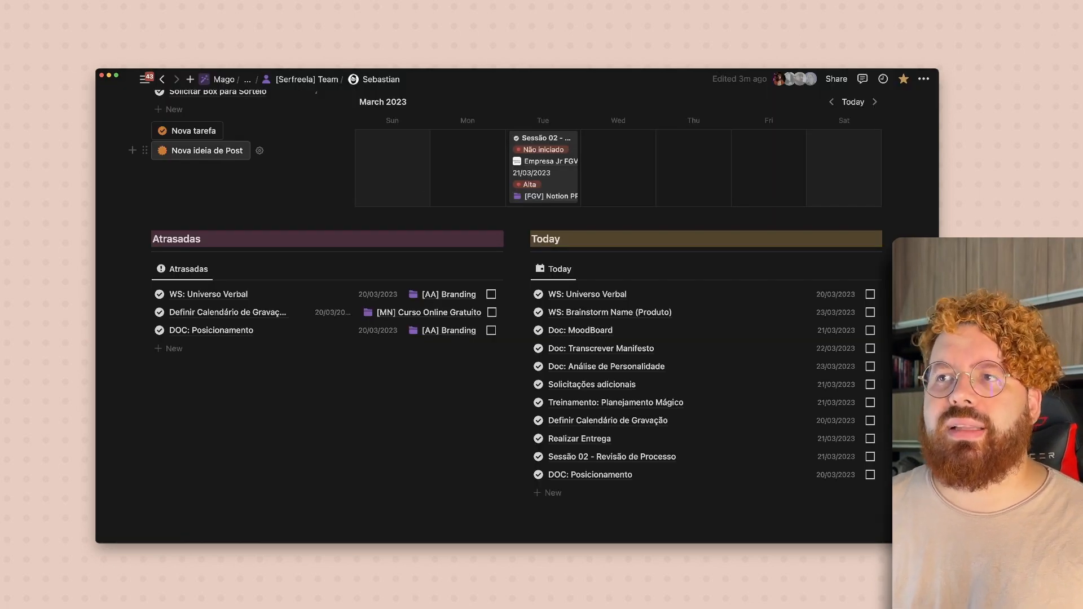
Run the Nova ideia de Post button and cancel its confirmation.
scroll(508, 310, up, 5)
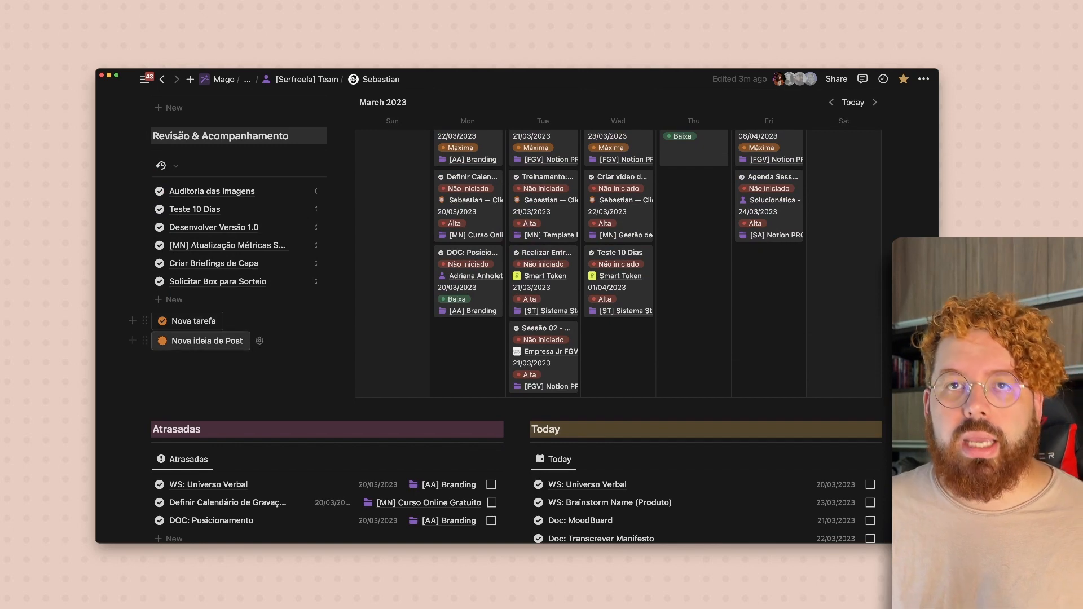
click(200, 341)
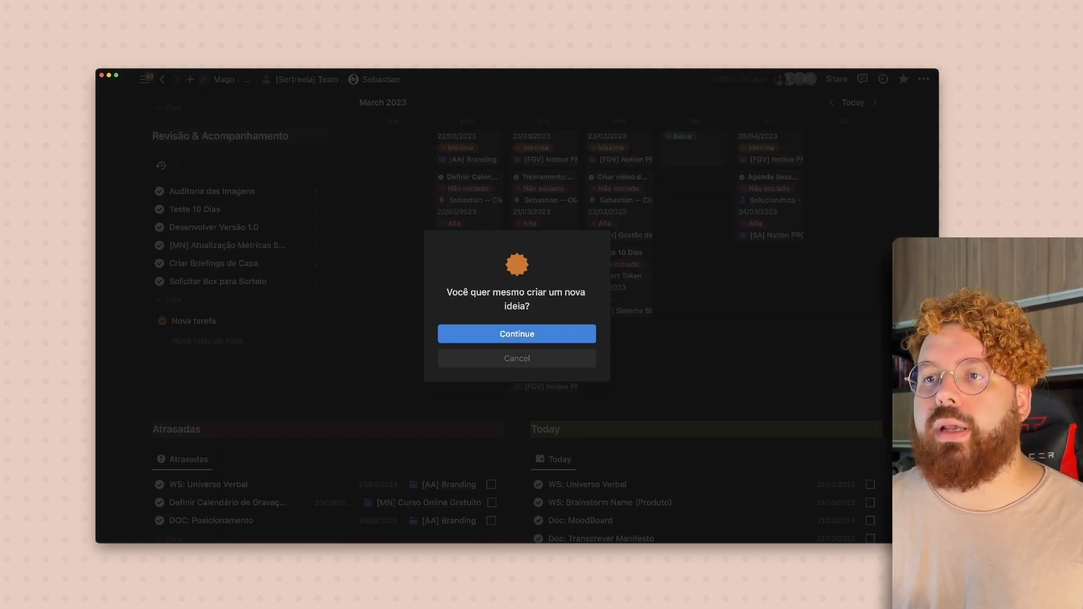
click(517, 358)
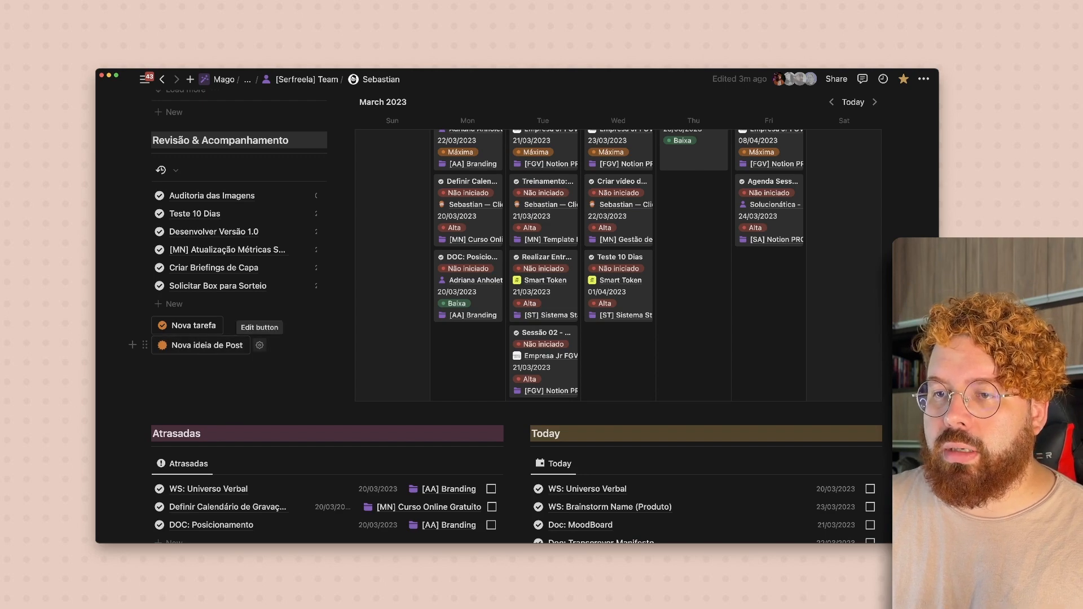
Review the Show confirmation action in the Nova ideia de Post button's settings and close them.
click(259, 345)
click(220, 453)
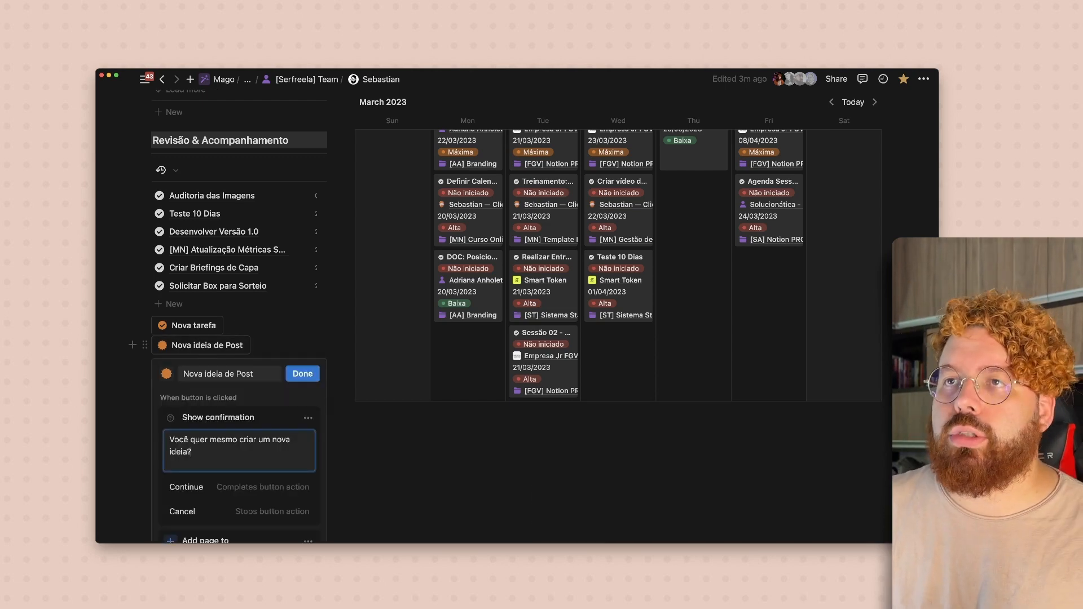
click(302, 374)
Visit the Painel Financeiro page and switch to the Finanças PJ page.
mouse_move(145, 79)
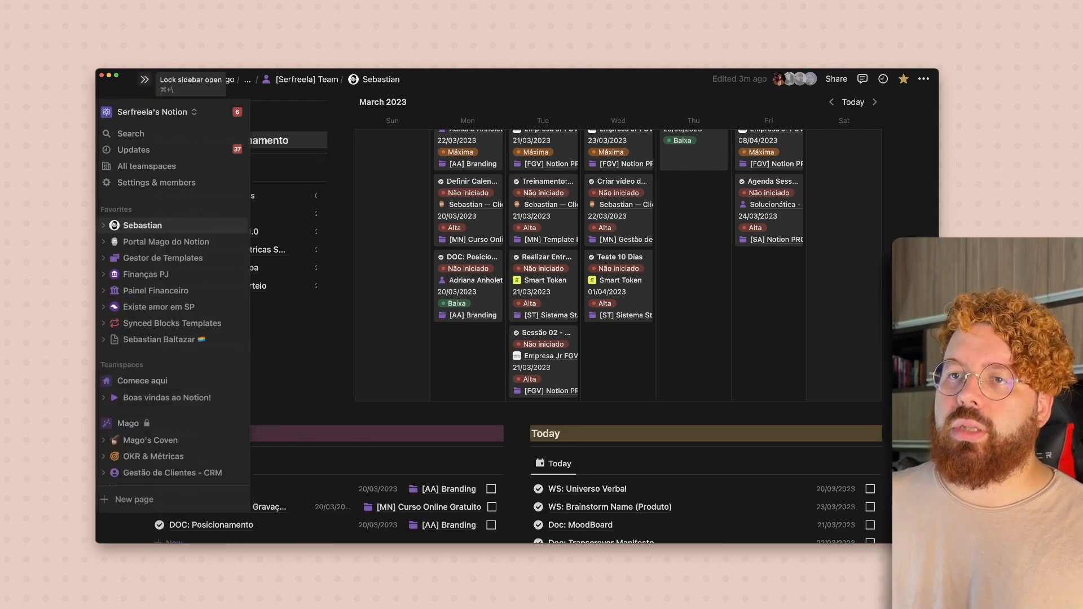
click(159, 291)
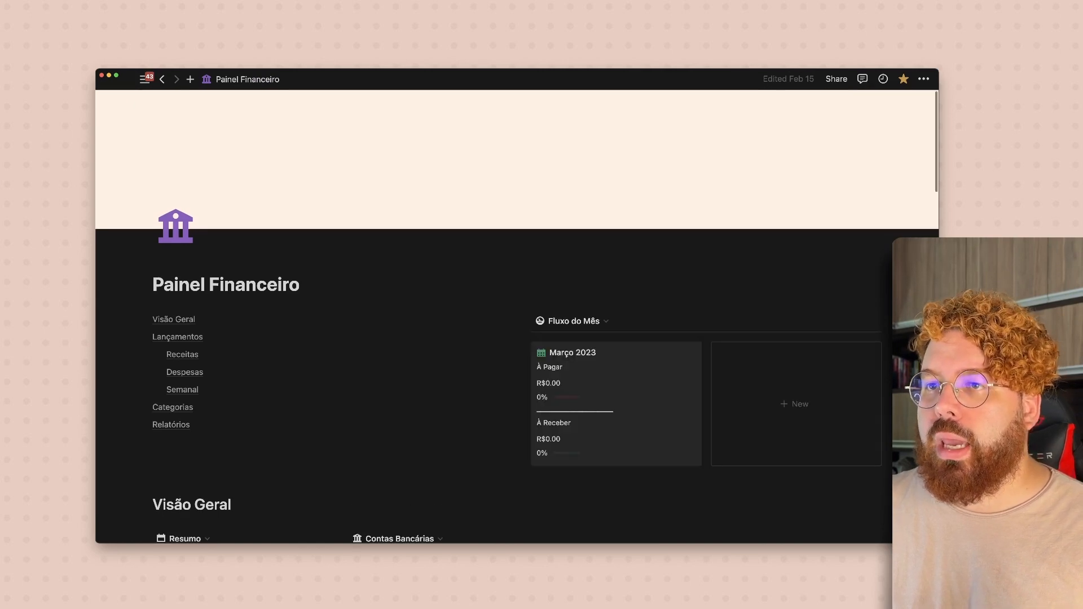
scroll(517, 315, down, 1)
mouse_move(145, 79)
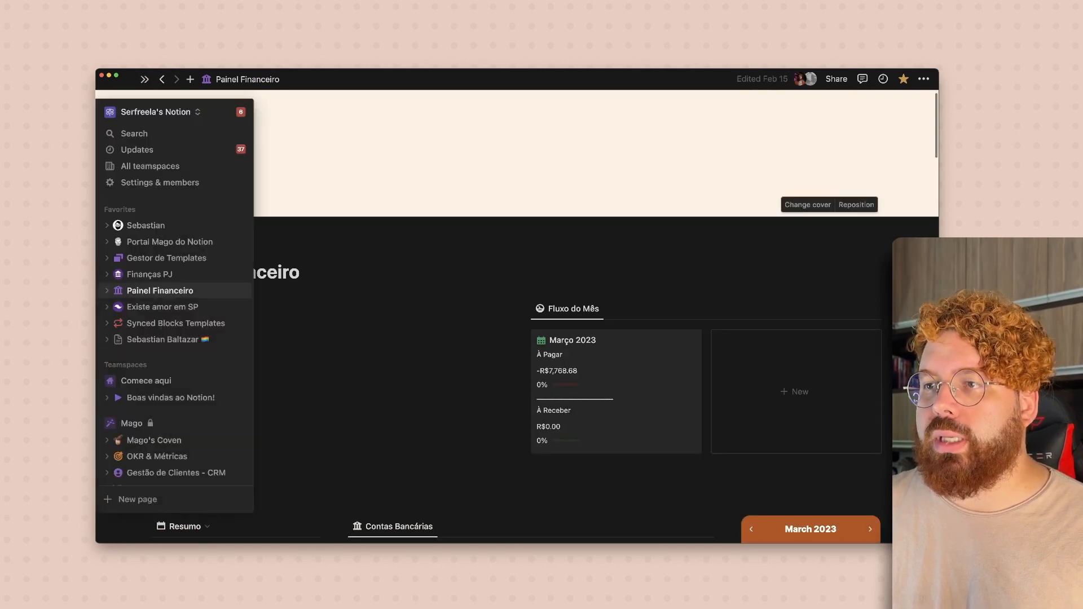
click(149, 274)
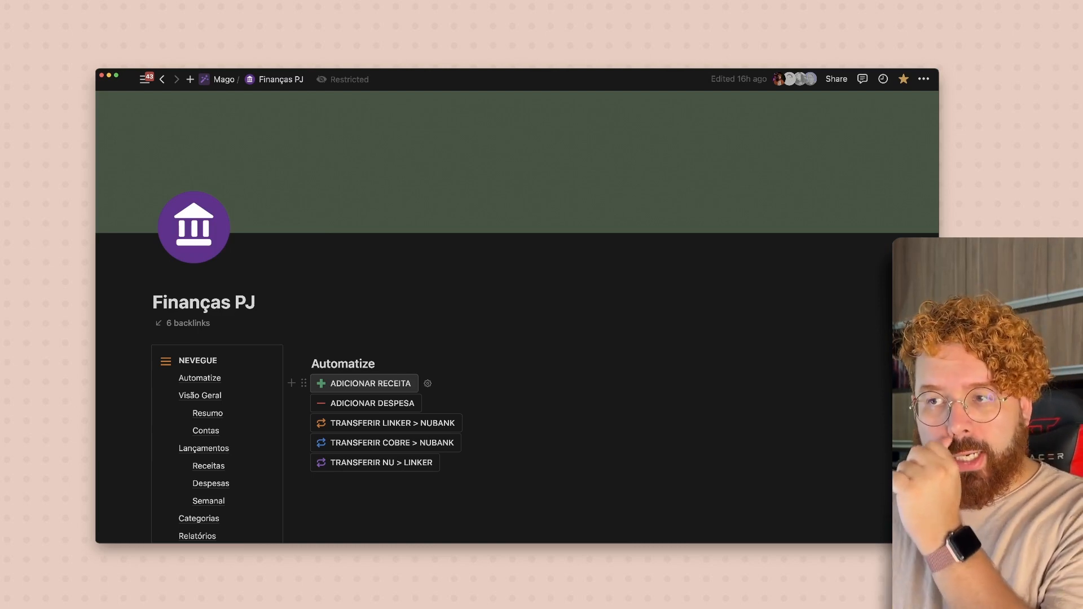
Run the ADICIONAR RECEITA button and title the new income entry "Novas".
click(344, 385)
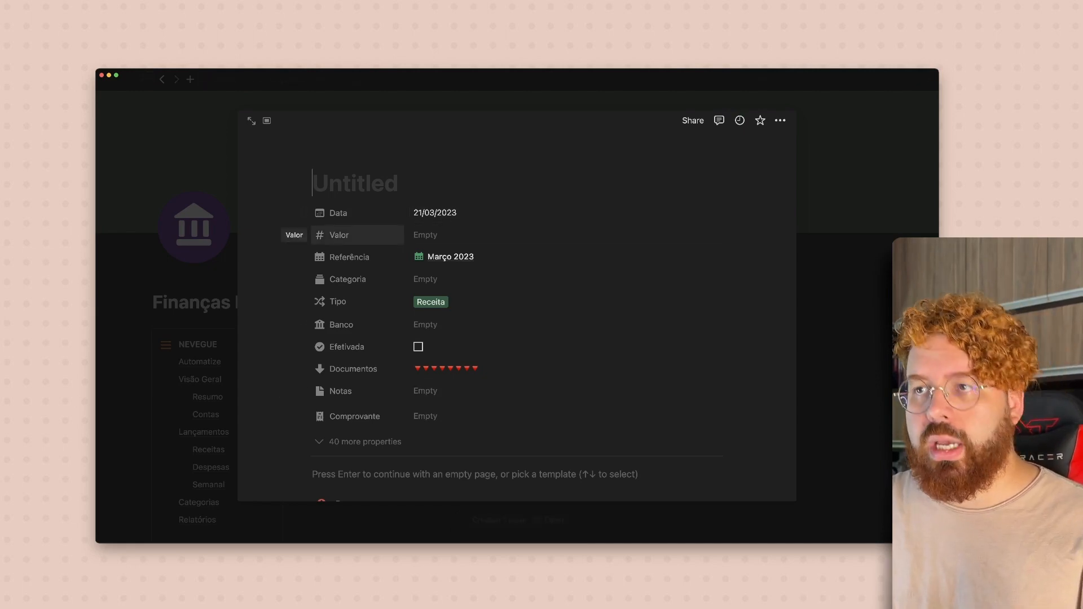
text(Novas)
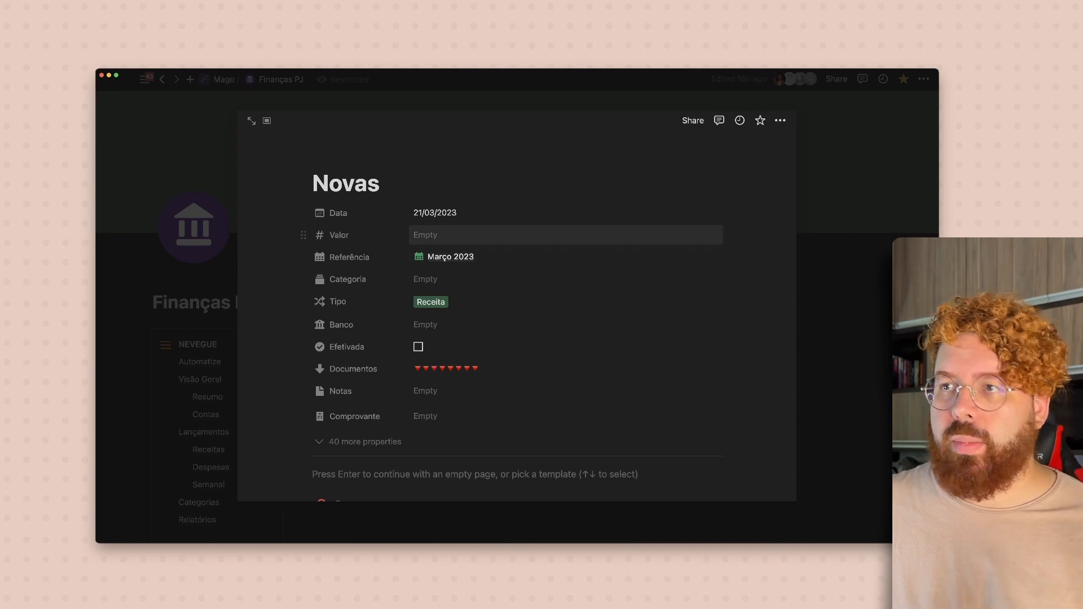
click(440, 235)
key(Escape)
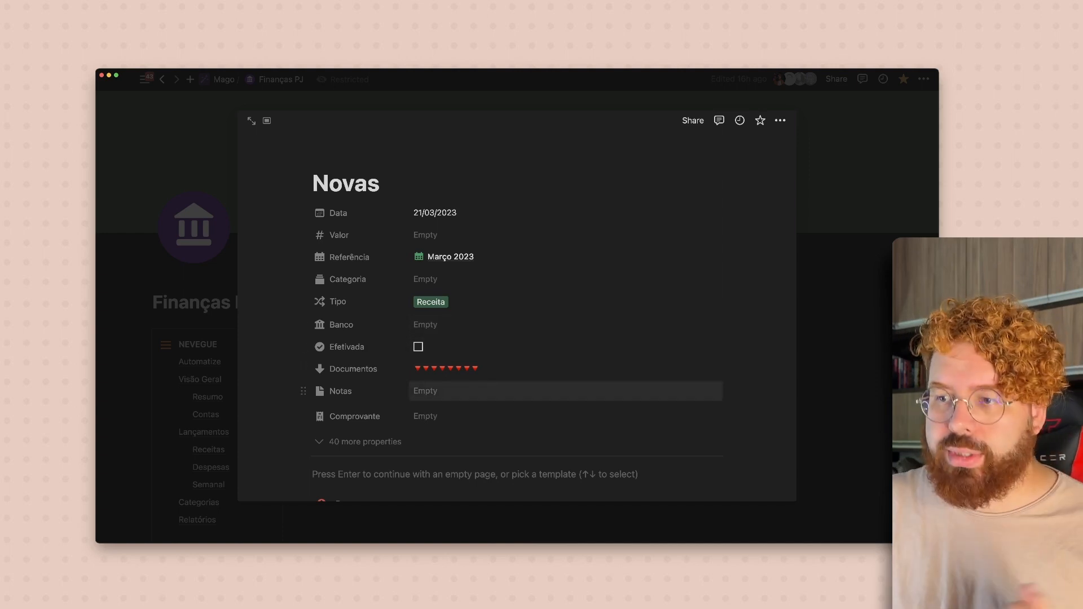
Apply the Receita template to the Novas entry and close the page.
scroll(508, 407, down, 3)
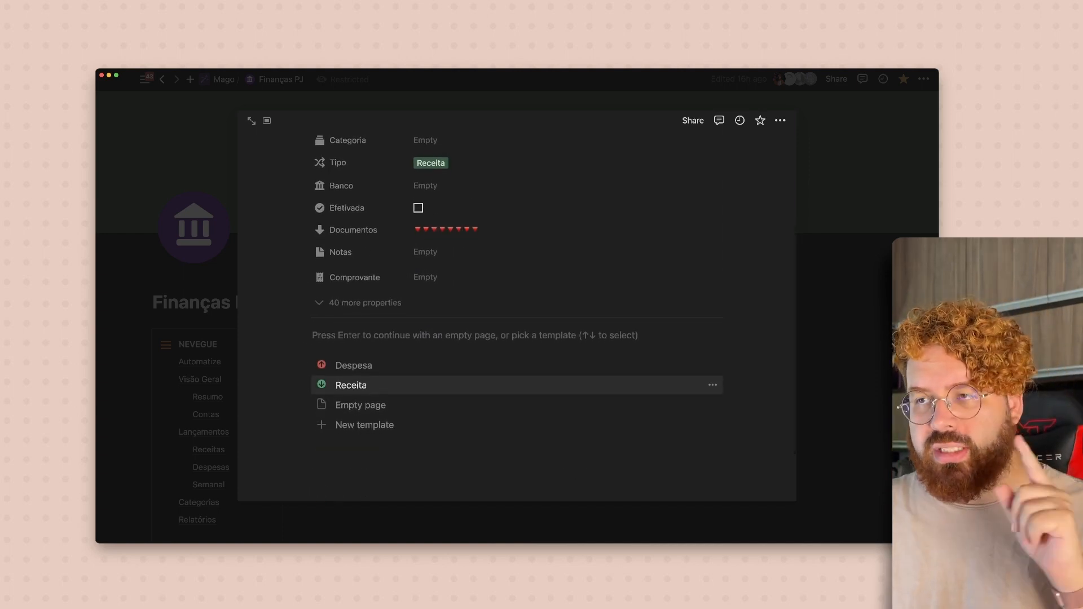
scroll(507, 316, up, 3)
scroll(507, 315, down, 5)
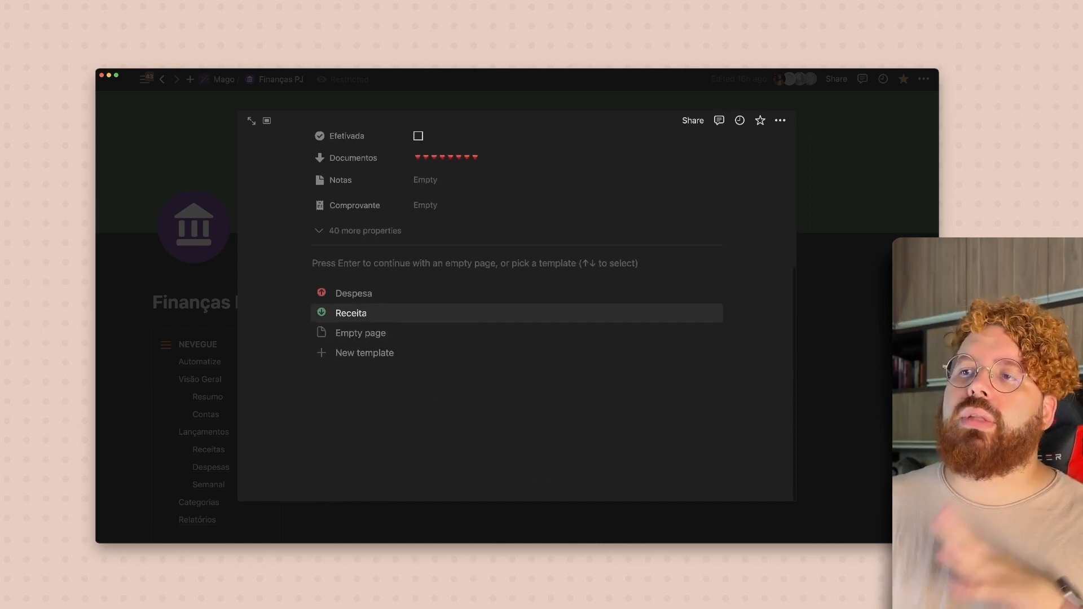
key(Return)
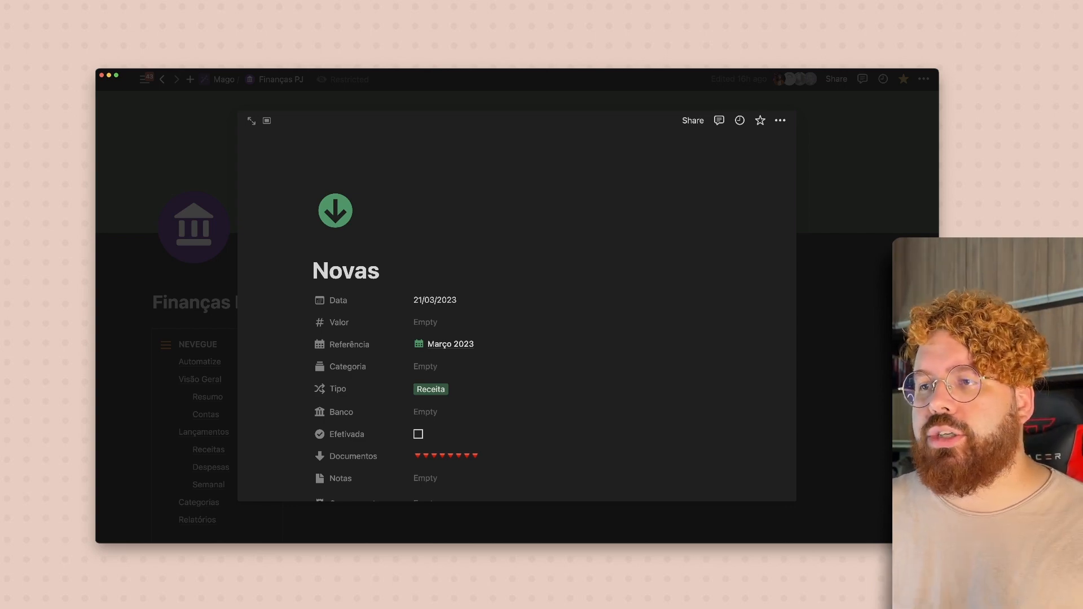
key(Escape)
Review the configured actions of the TRANSFERIR LINKER > NUBANK and TRANSFERIR NU > LINKER buttons.
scroll(367, 324, down, 2)
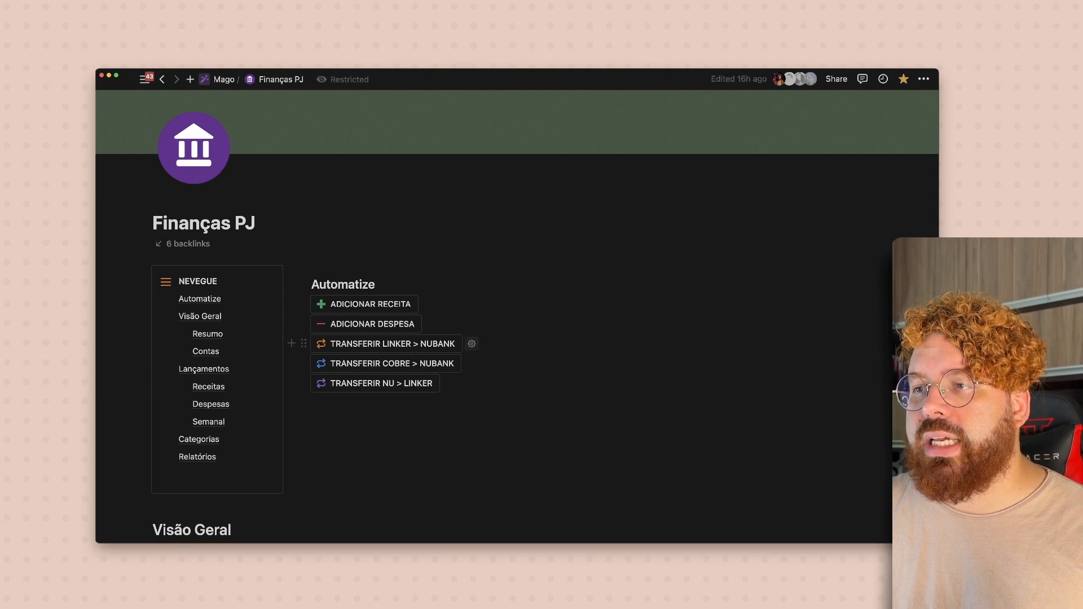
click(472, 343)
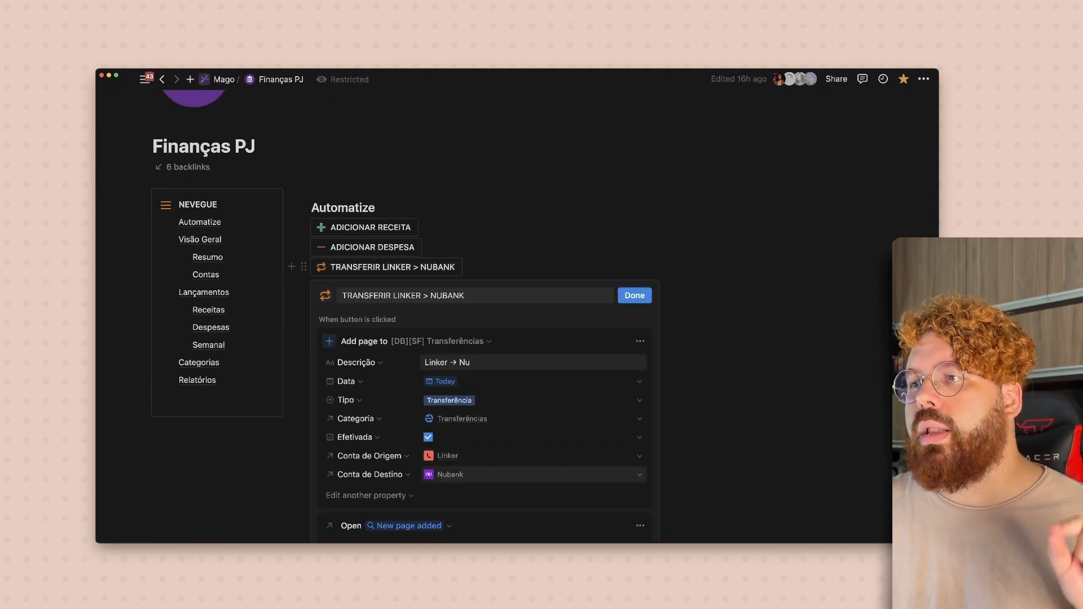
click(634, 295)
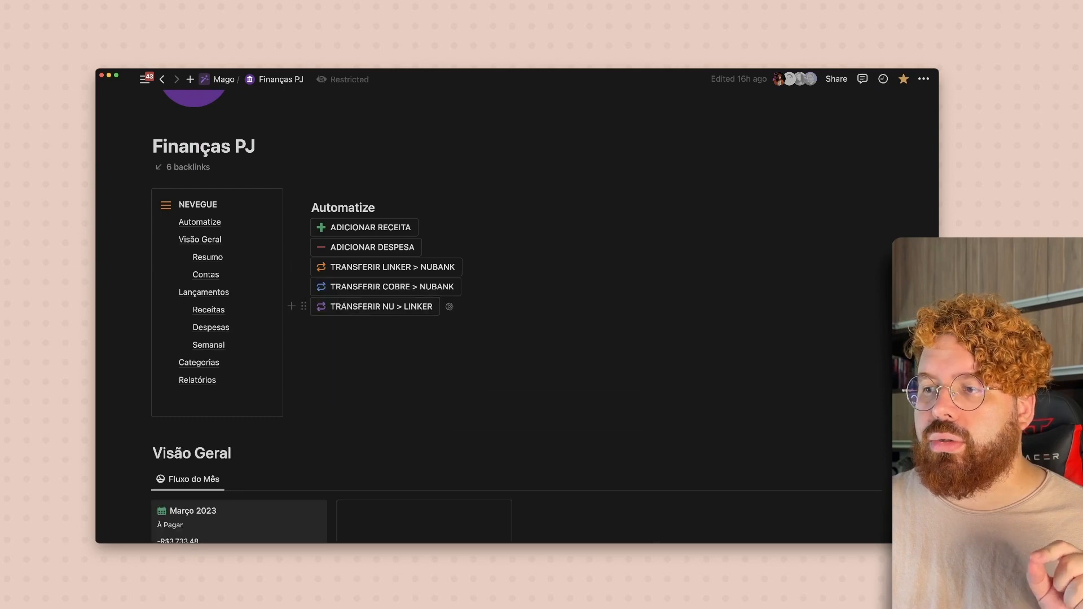
click(449, 306)
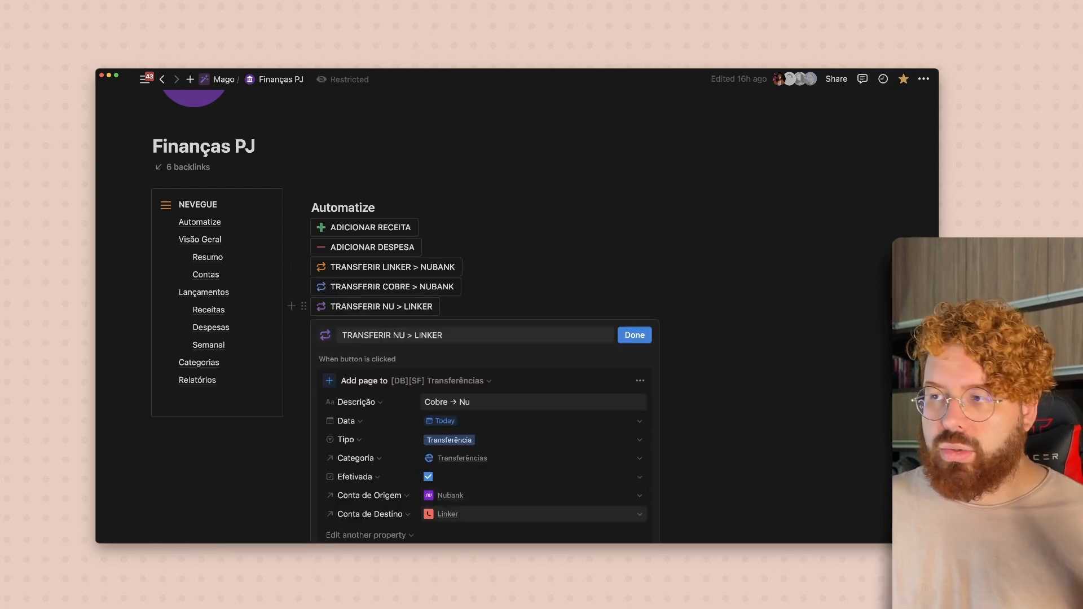
click(634, 335)
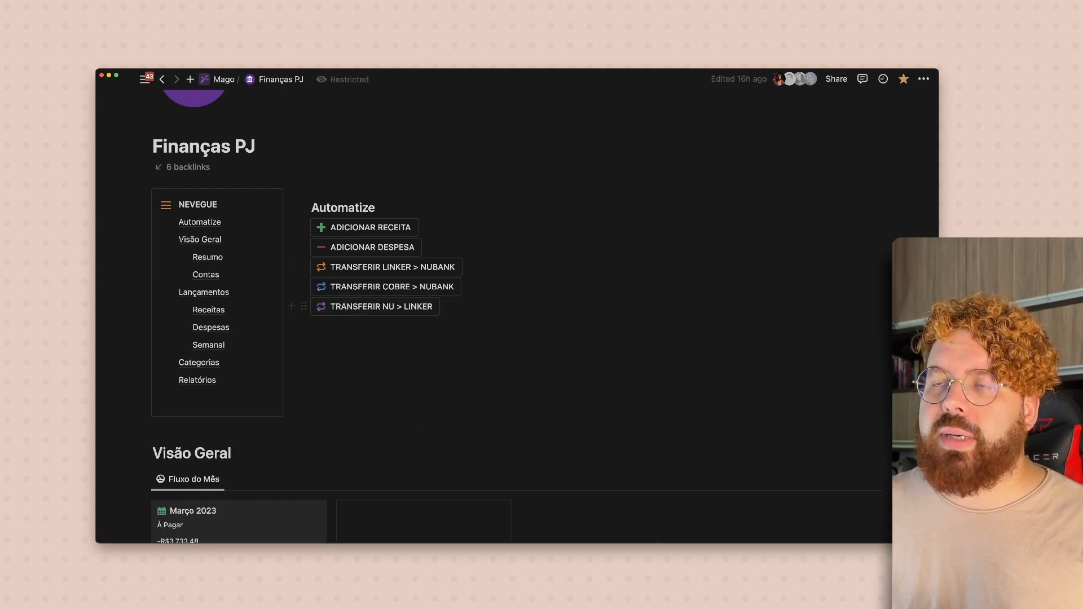
Open the private Button page and the settings of its GERAR TAREFAS DE PROJET WEB button.
scroll(375, 307, up, 3)
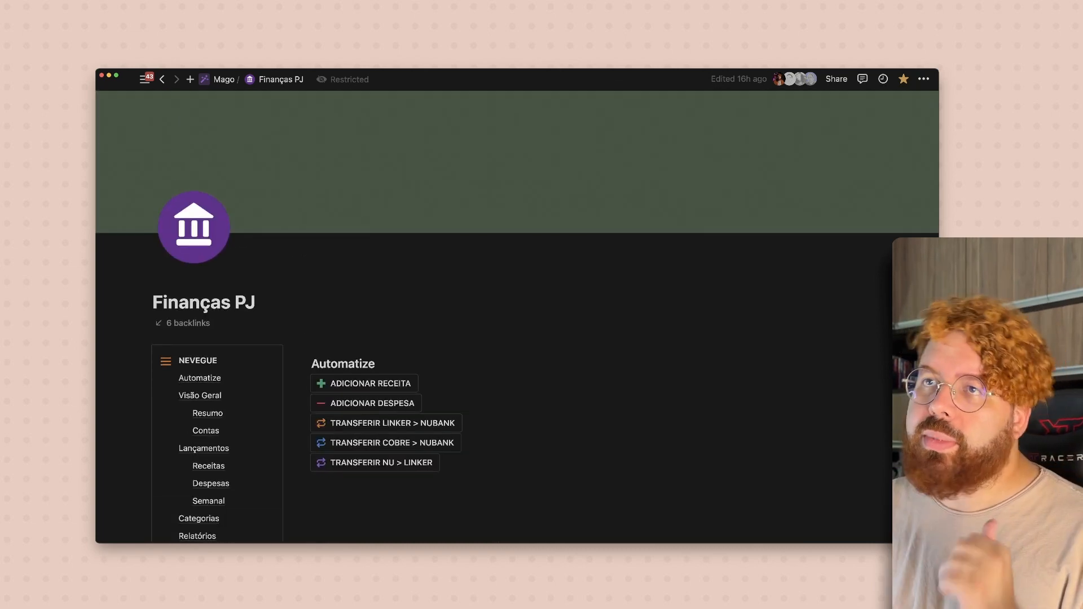
mouse_move(145, 80)
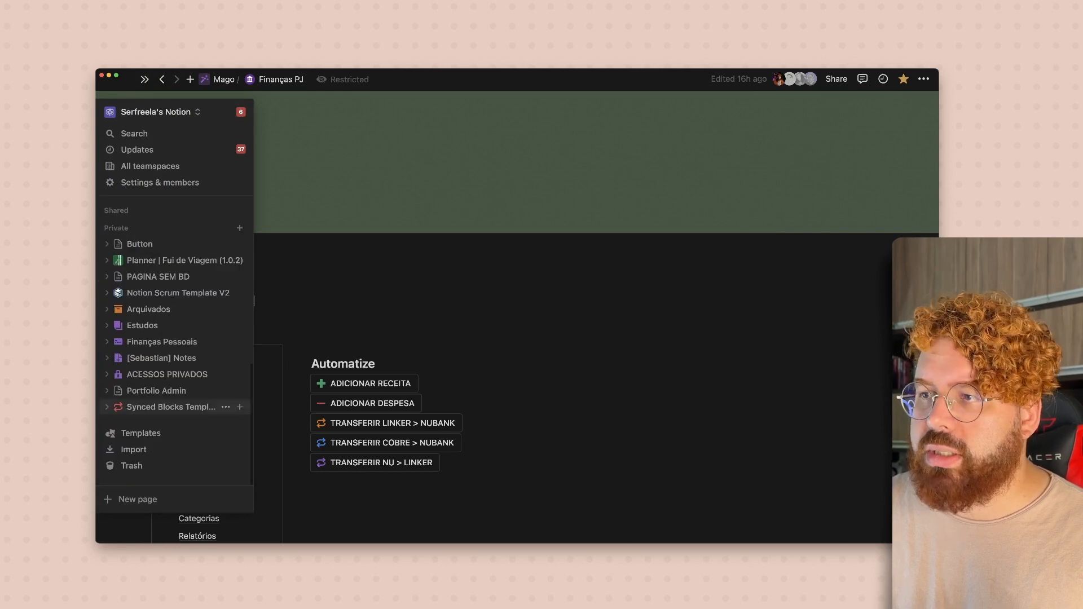
click(141, 244)
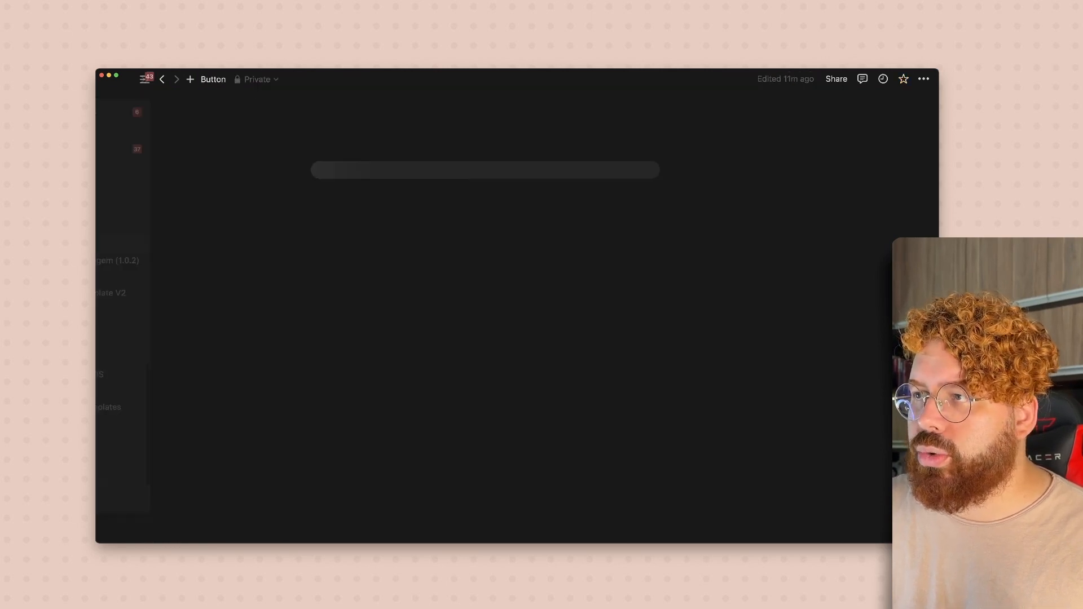
click(479, 217)
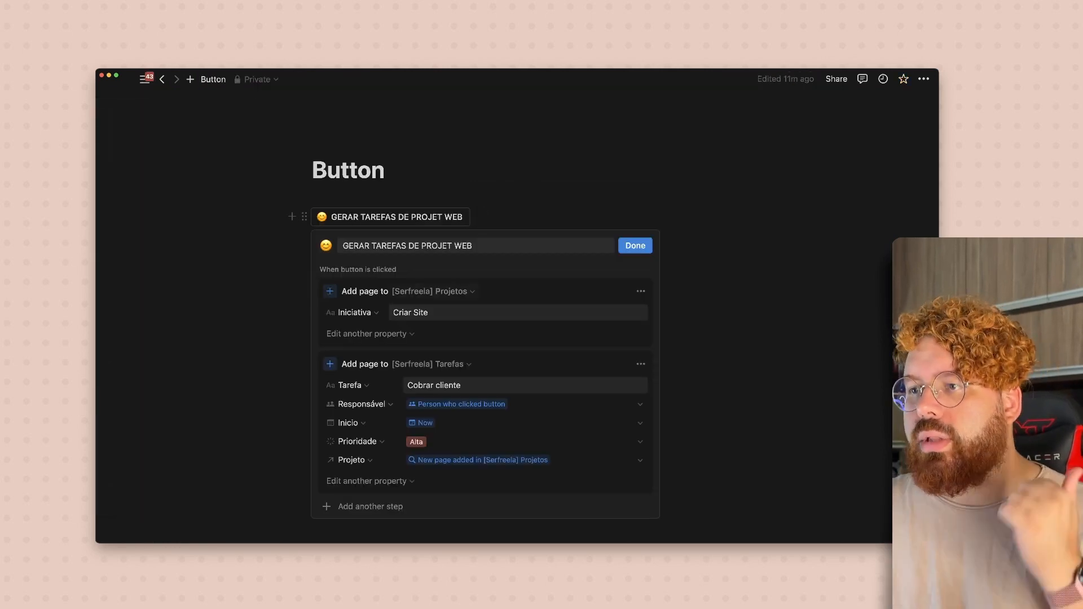
Add an Open page action to the button that opens the new page added in [Serfreela] Projetos.
scroll(479, 218, down, 2)
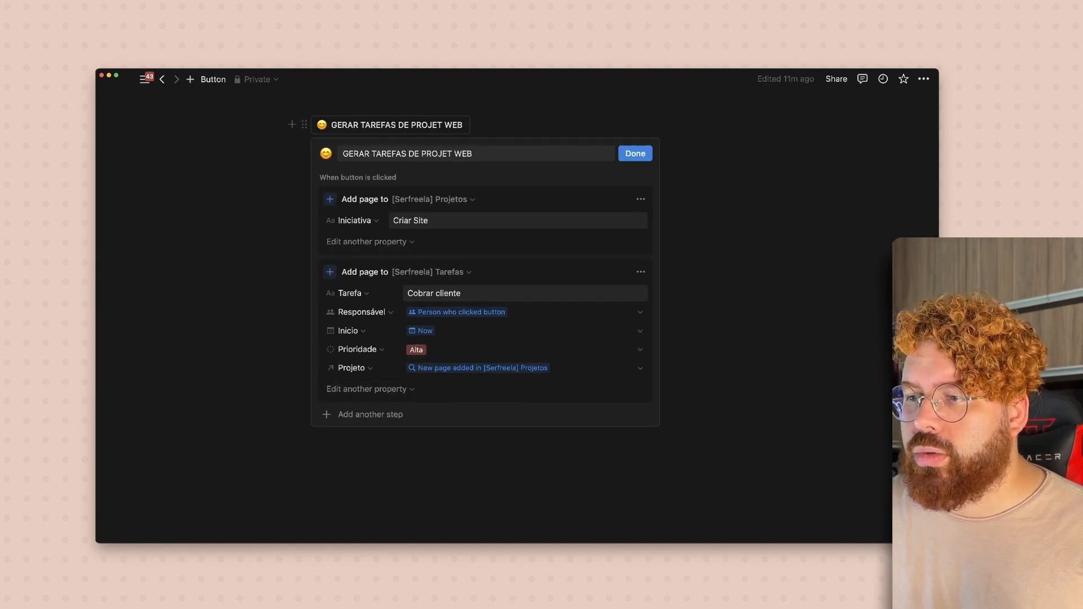
click(370, 414)
click(359, 499)
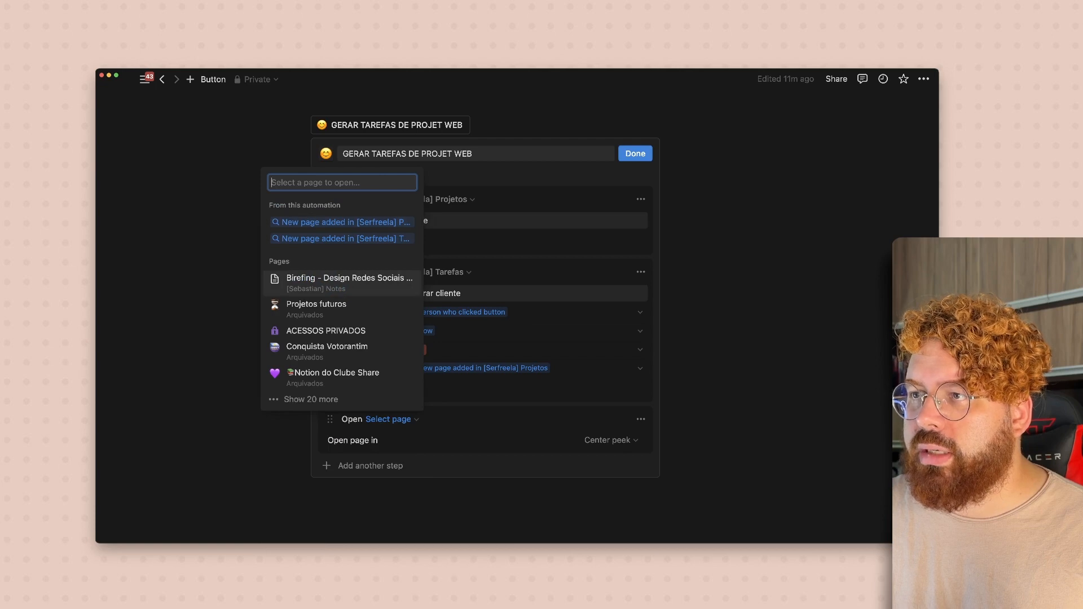
key(Up)
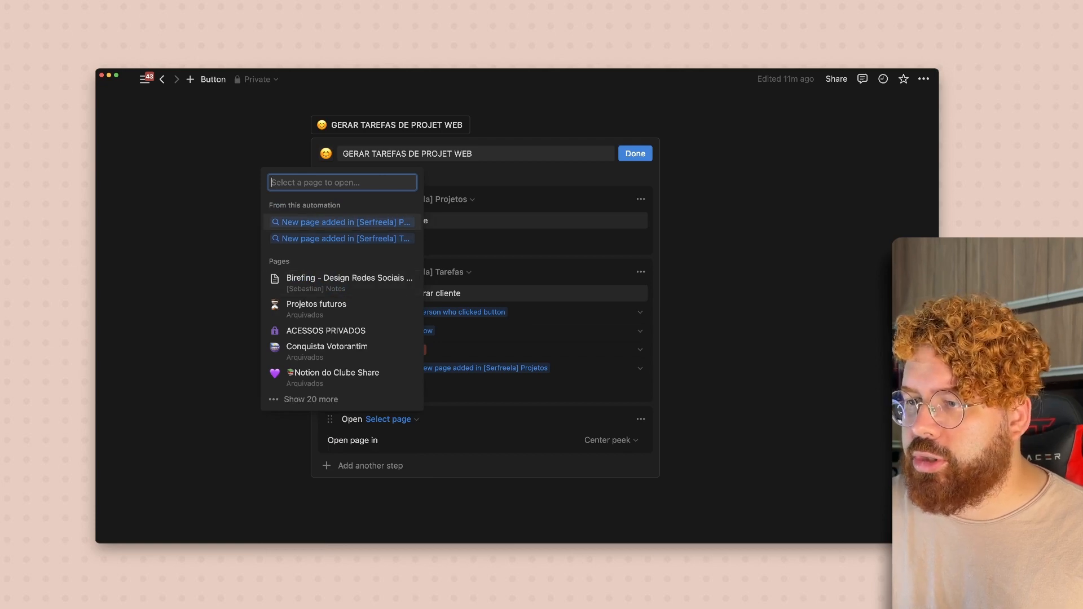
key(Up)
click(391, 419)
click(391, 419)
click(341, 222)
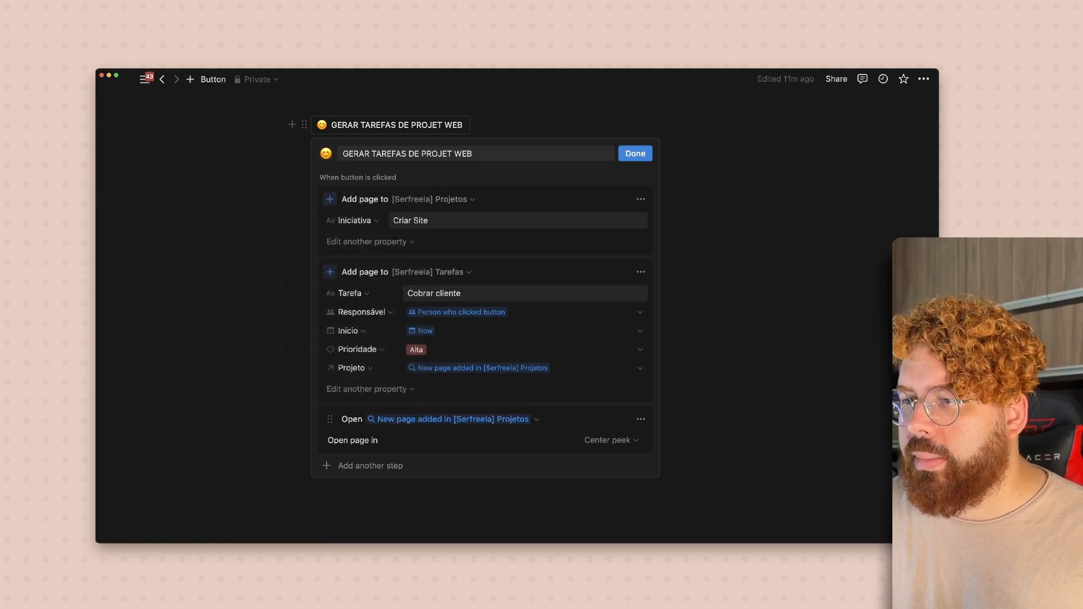
Add a Show confirmation action to the GERAR TAREFAS DE PROJET WEB button after the Open page action.
click(370, 466)
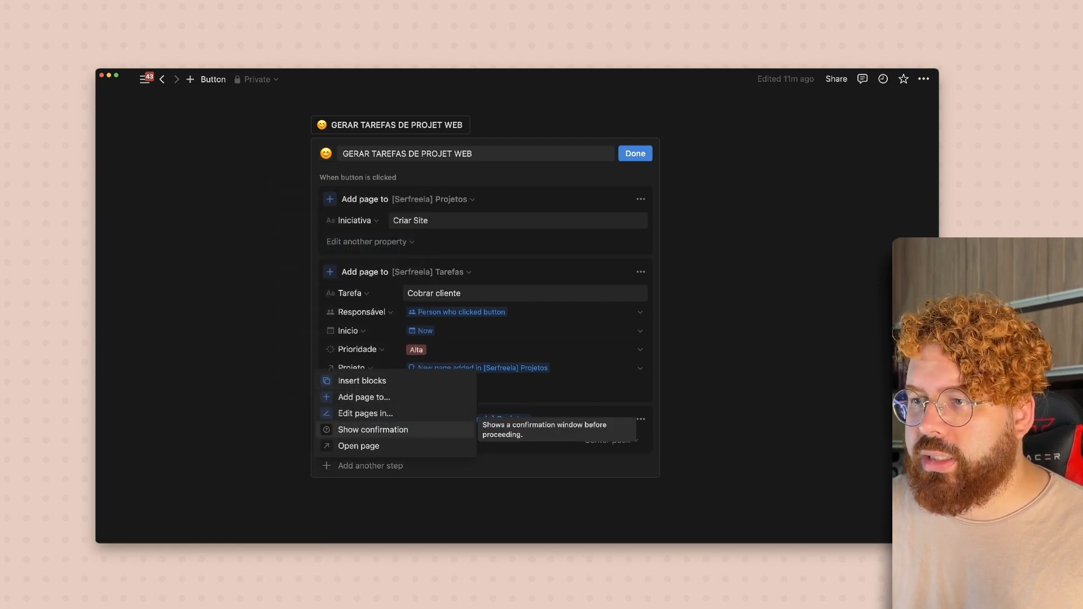
click(373, 429)
scroll(395, 417, down, 2)
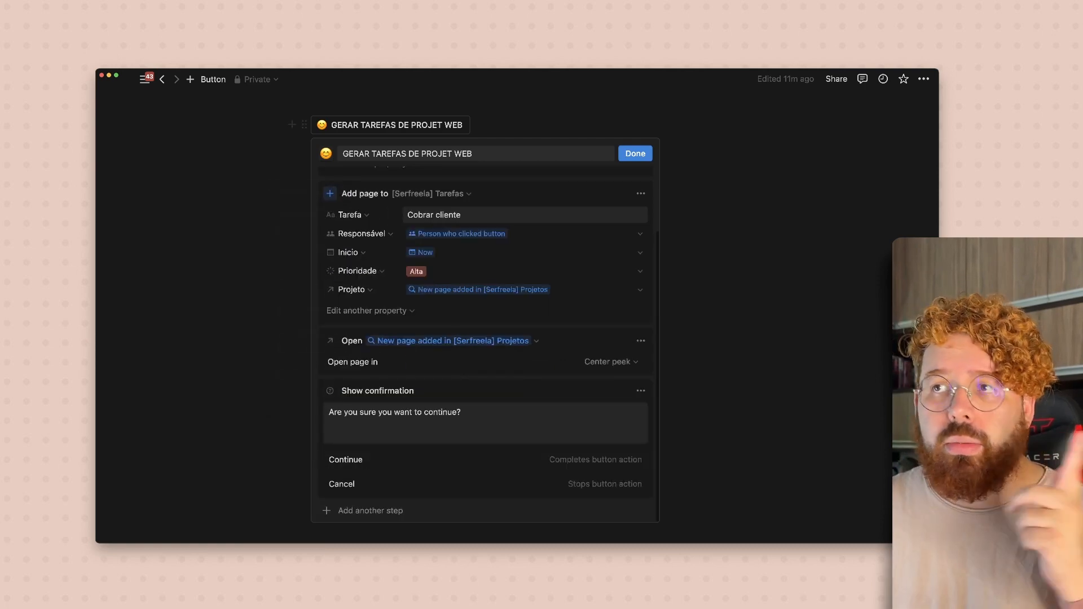
Add an Insert blocks action below the button with the text "Seu novo projeto foi criado em" and a link to Mago's Projetos page.
scroll(485, 316, down, 2)
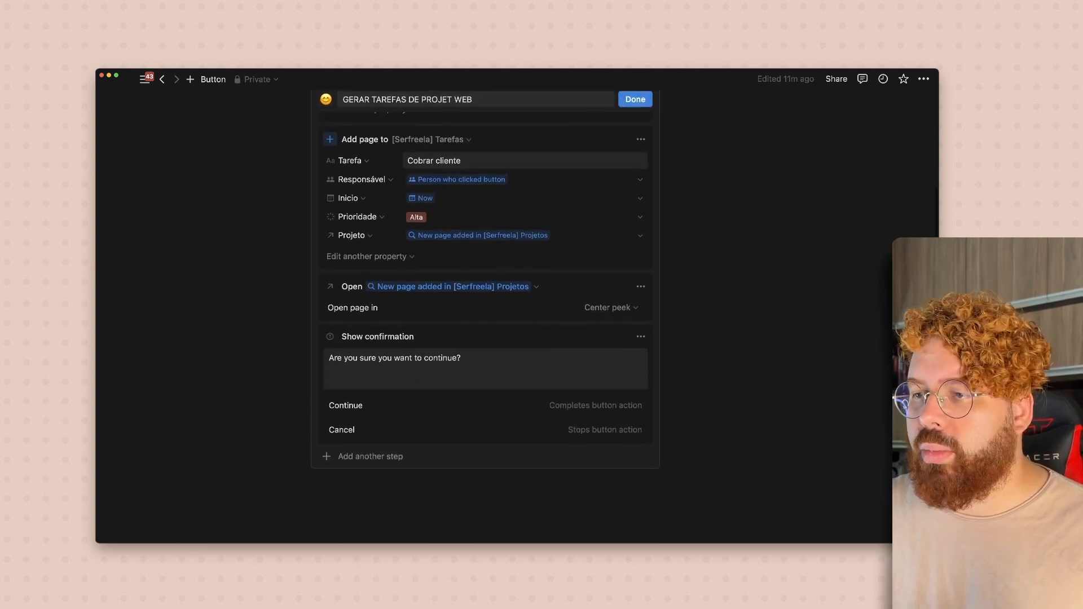
click(366, 454)
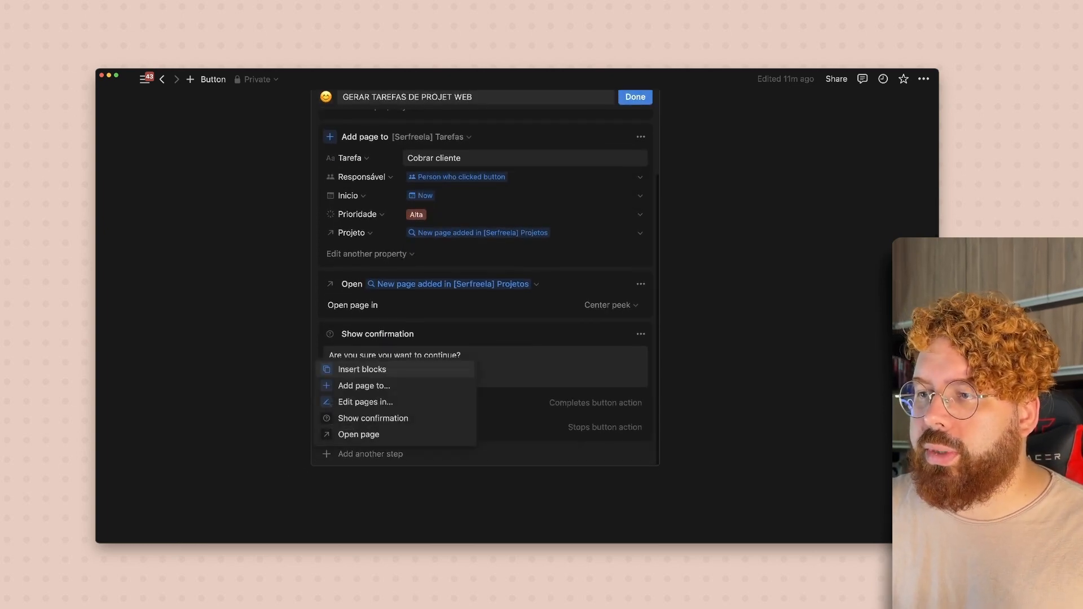
key(Return)
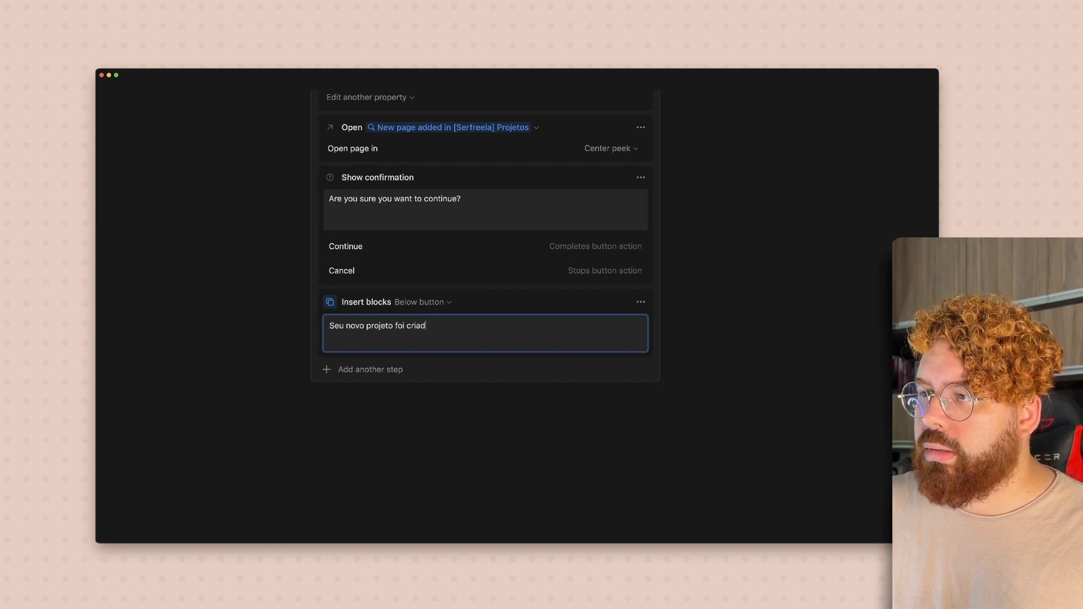
text(Seu novo projeto foi criado em @)
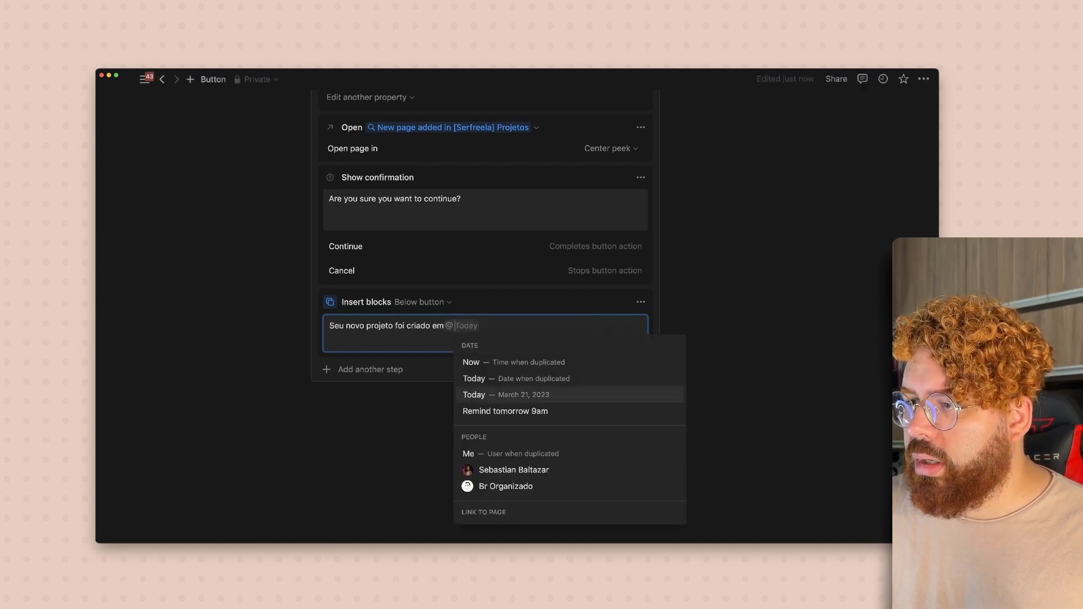
scroll(569, 410, down, 1)
scroll(570, 410, down, 2)
scroll(569, 423, up, 3)
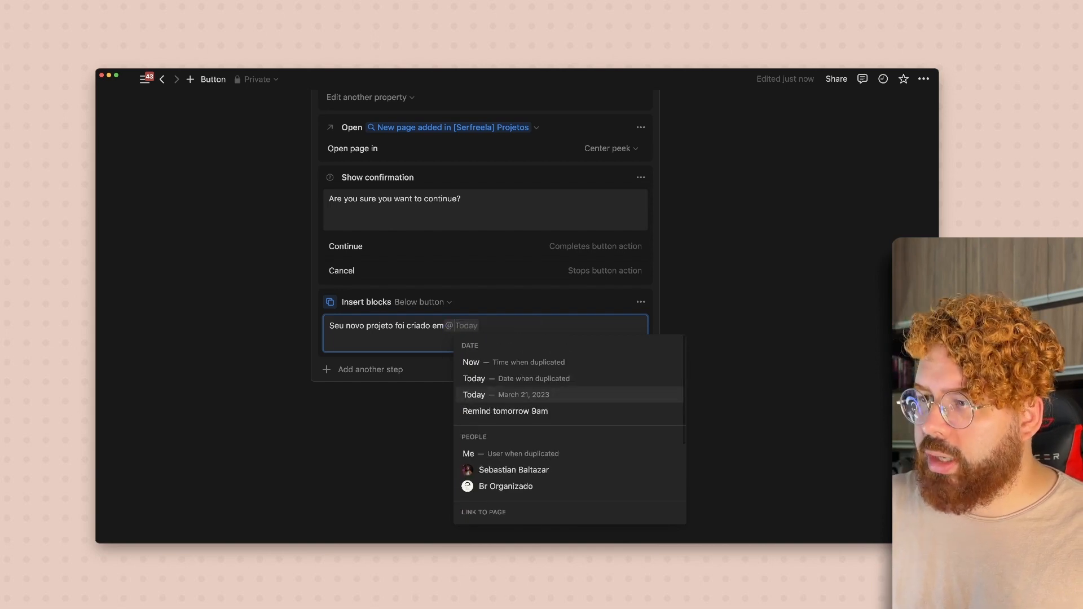
text(Projetos)
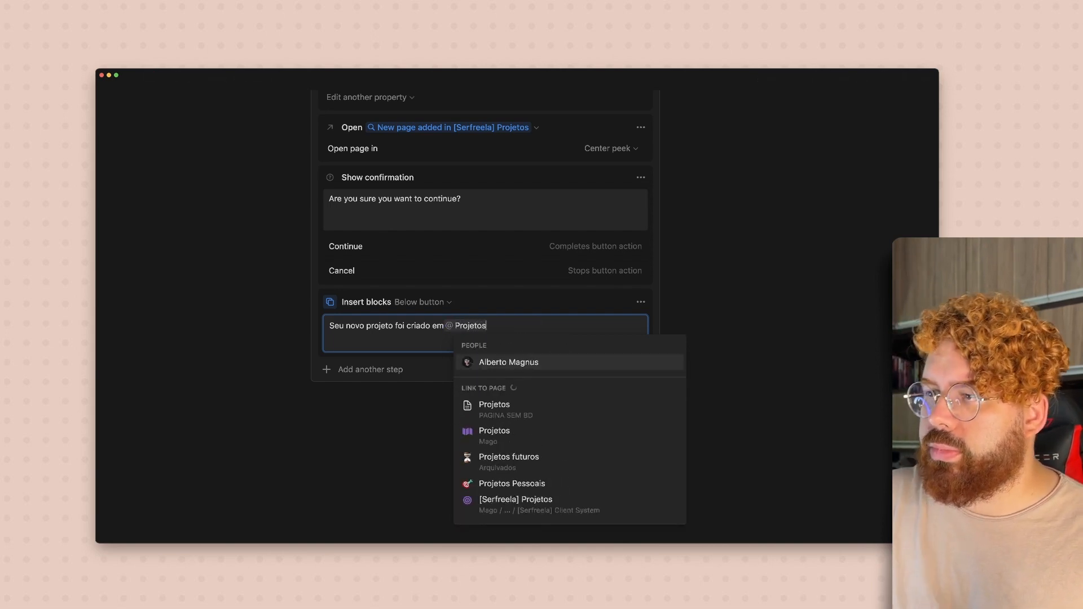
click(569, 436)
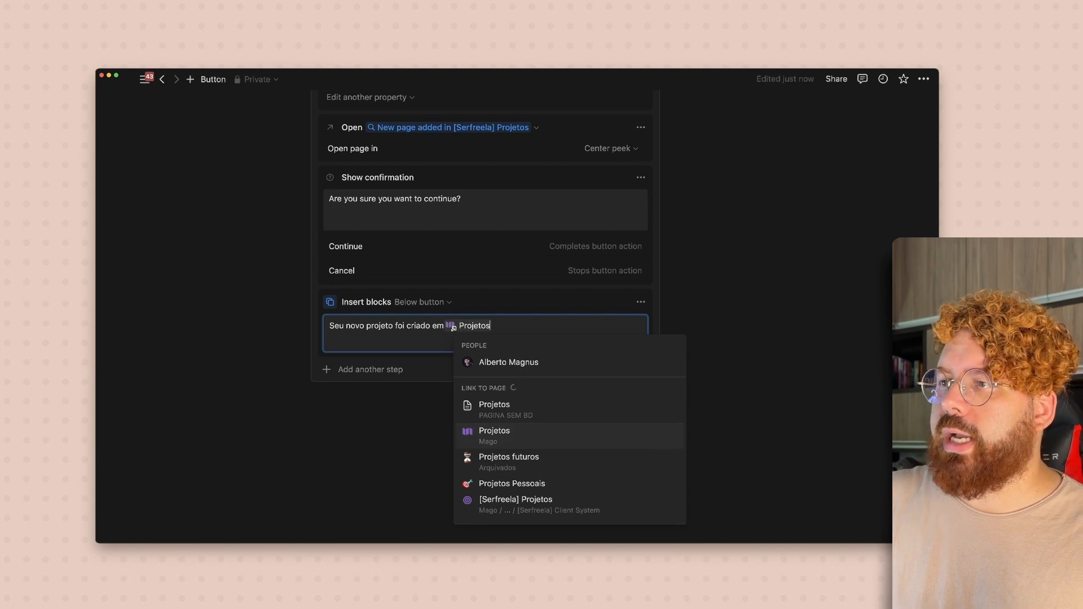
scroll(411, 325, up, 4)
scroll(411, 325, down, 4)
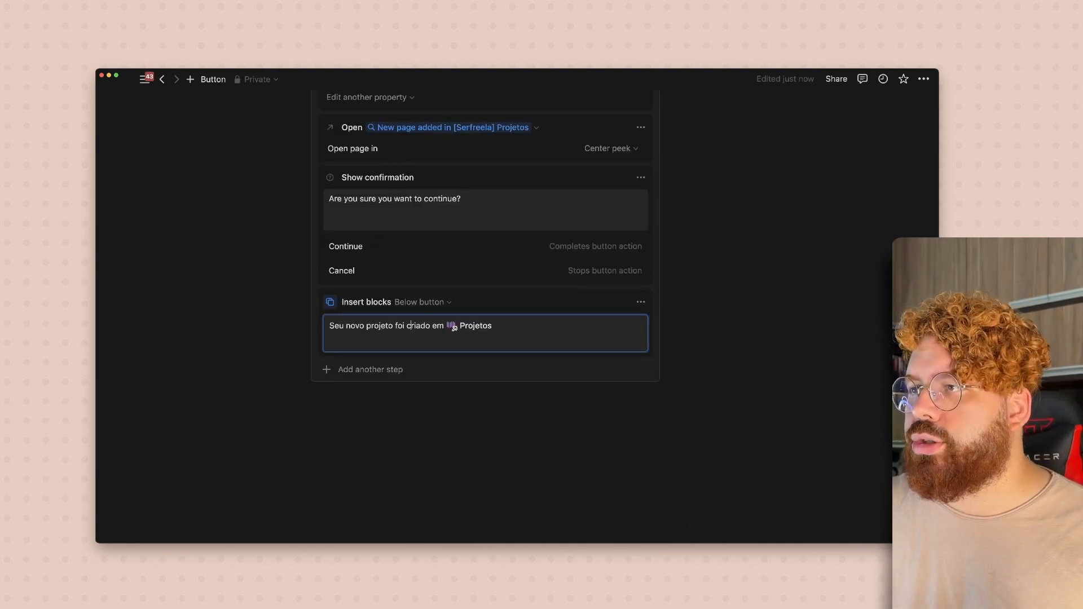
Move the Show confirmation action to the start, set its message to "Quer criar um novo Projeto com X tarefas?" and save the button.
scroll(409, 325, up, 2)
triple_click(425, 241)
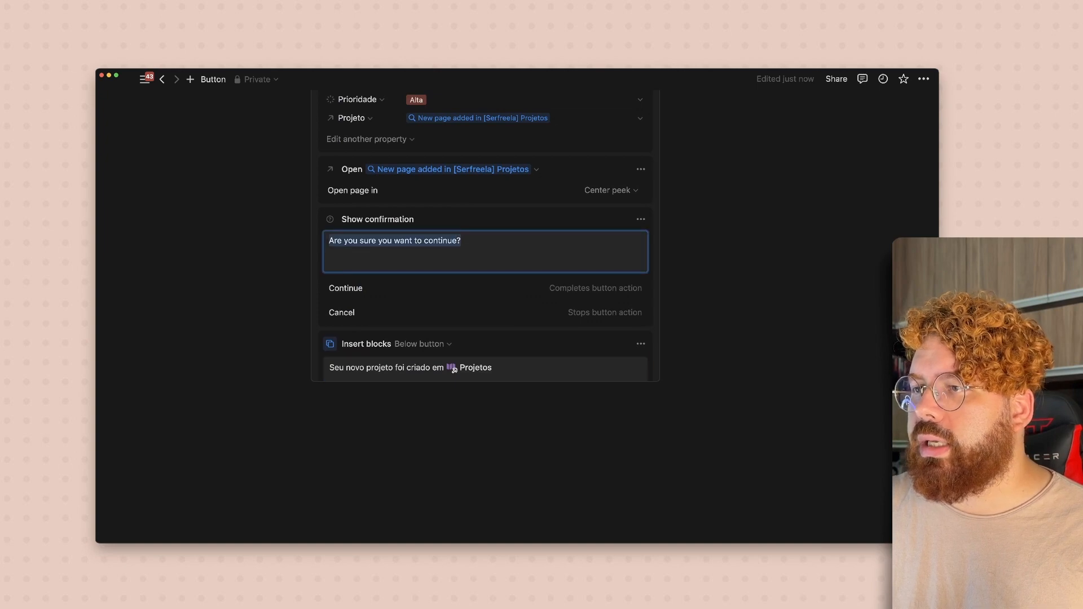
scroll(426, 240, up, 4)
drag(330, 328, 330, 245)
triple_click(403, 271)
text(C)
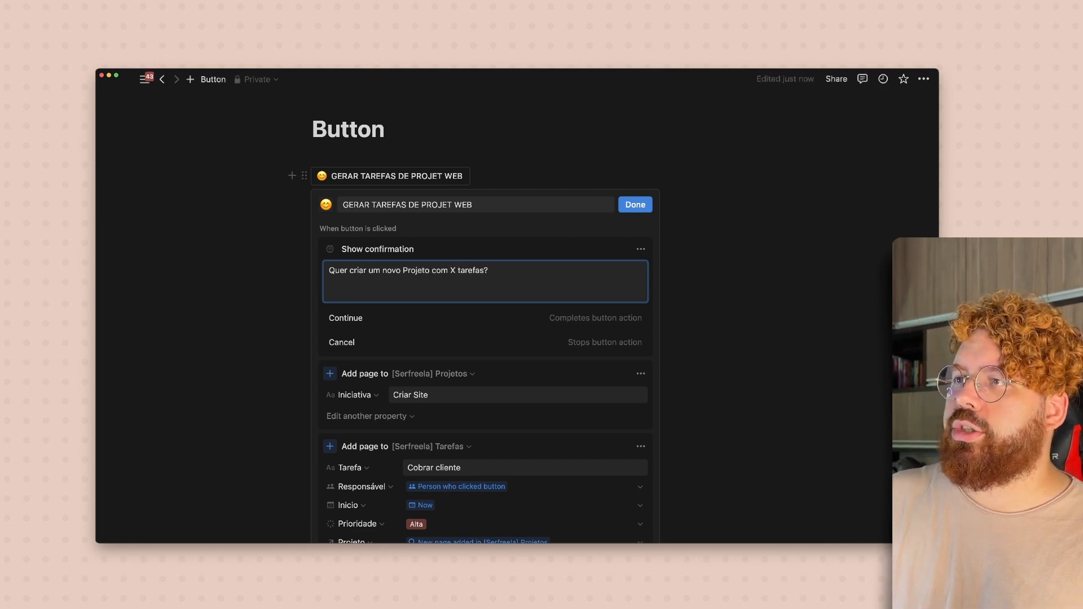
click(635, 204)
Run the GERAR TAREFAS DE PROJET WEB button through its confirmation and check the Criar Site project page it opens.
click(396, 217)
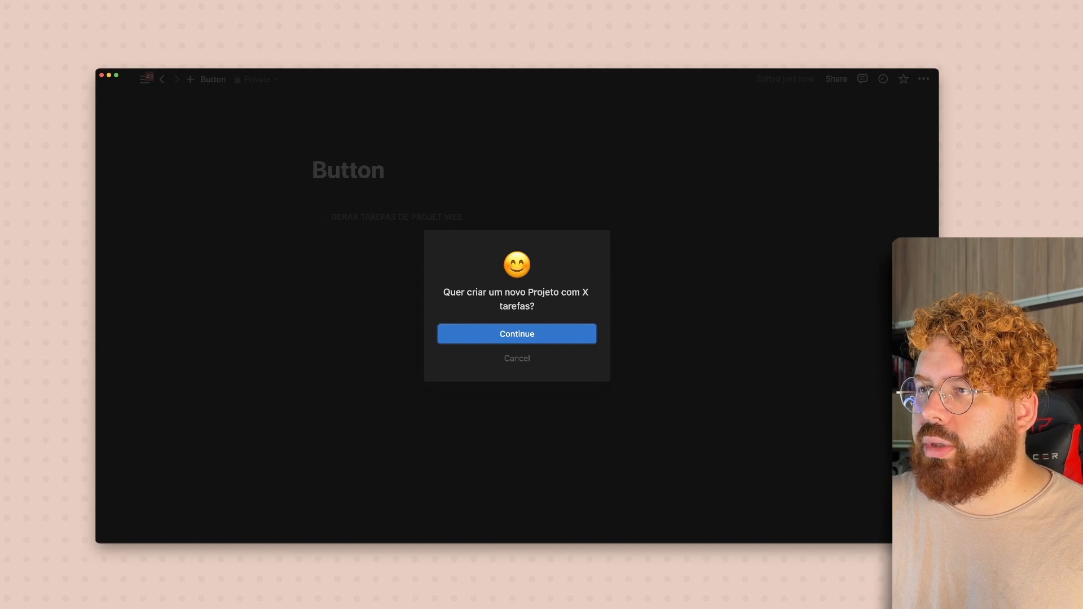
click(517, 334)
click(338, 183)
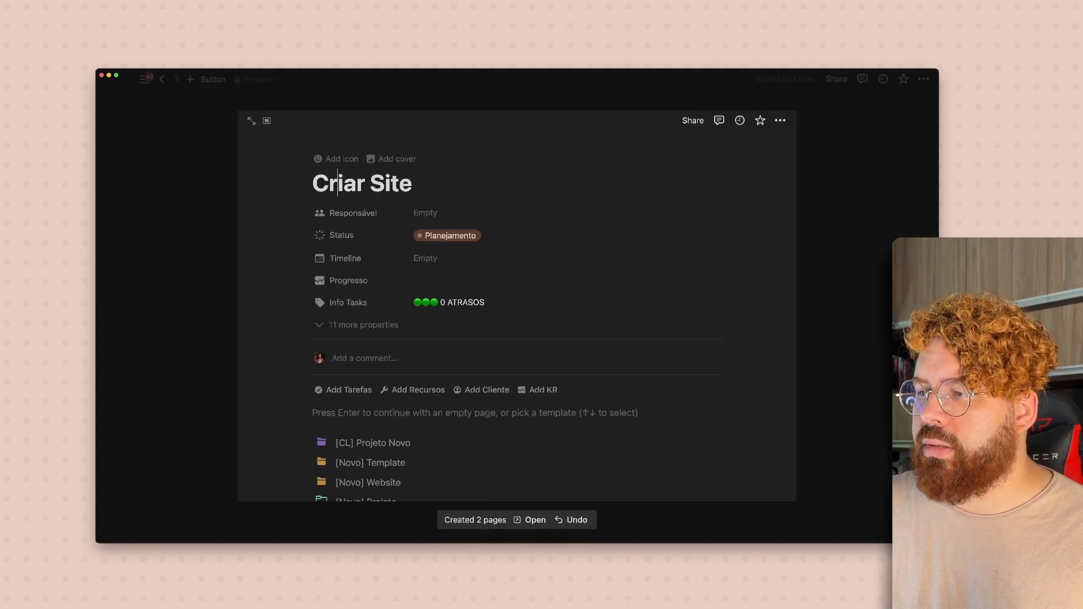
triple_click(338, 183)
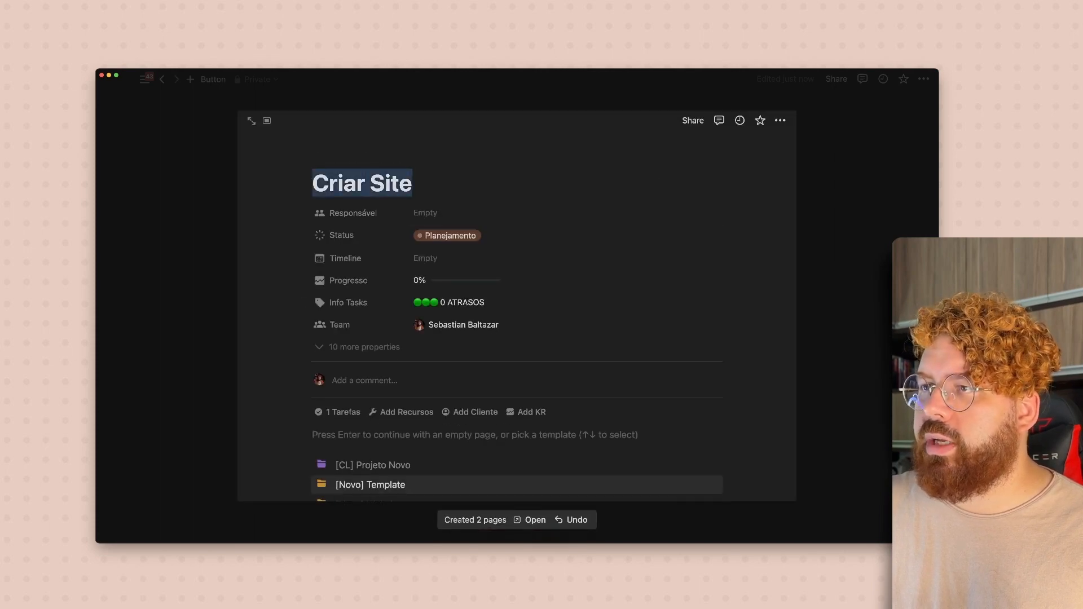
key(Escape)
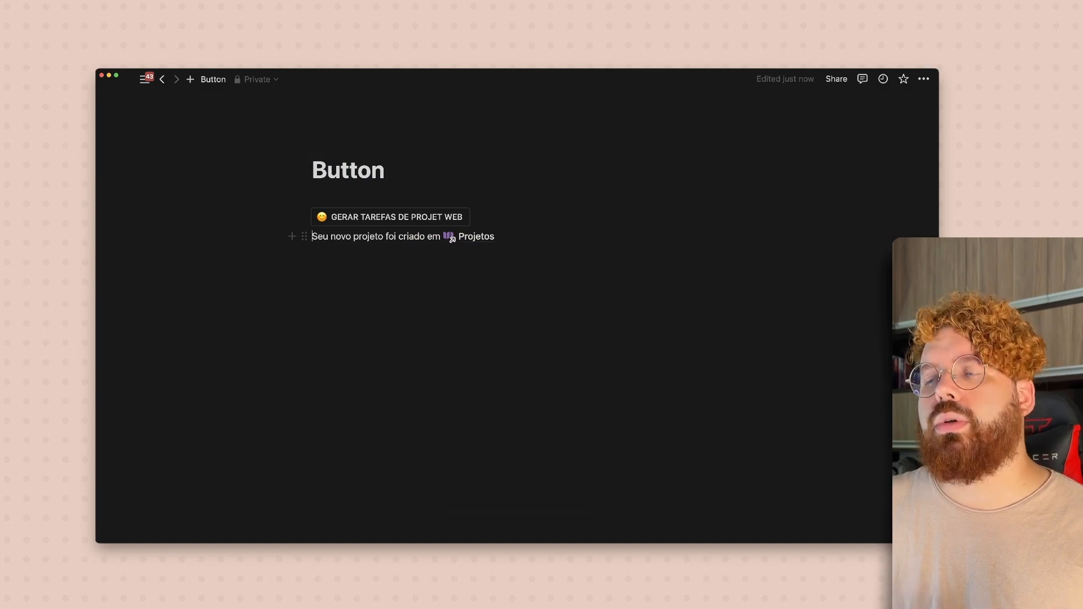
Delete the inserted "Seu novo projeto foi criado em Projetos" line and the empty block below the button.
triple_click(313, 237)
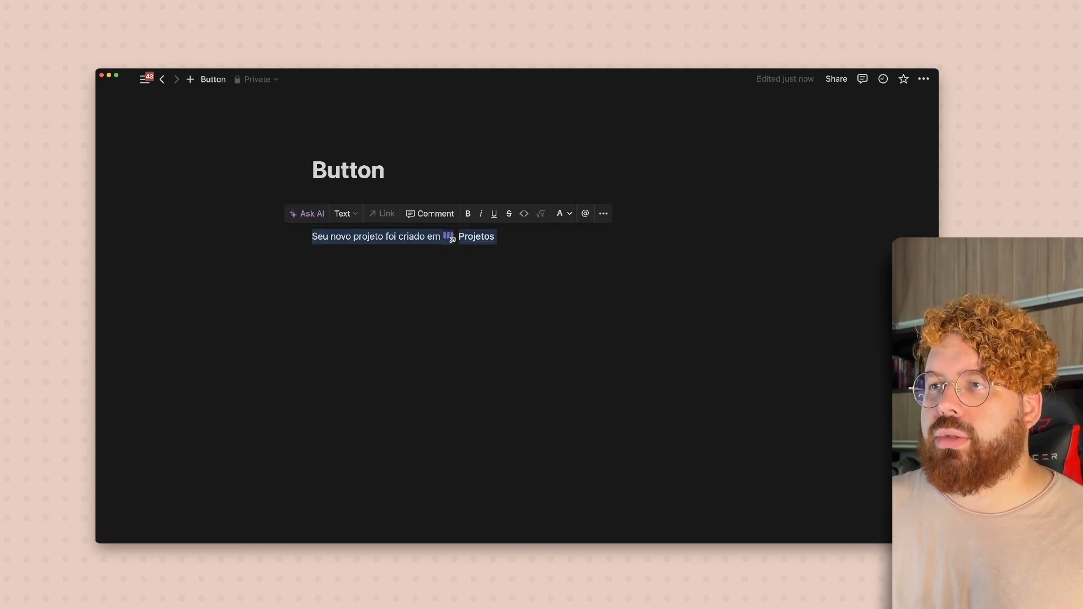
click(605, 331)
drag(604, 332, 316, 240)
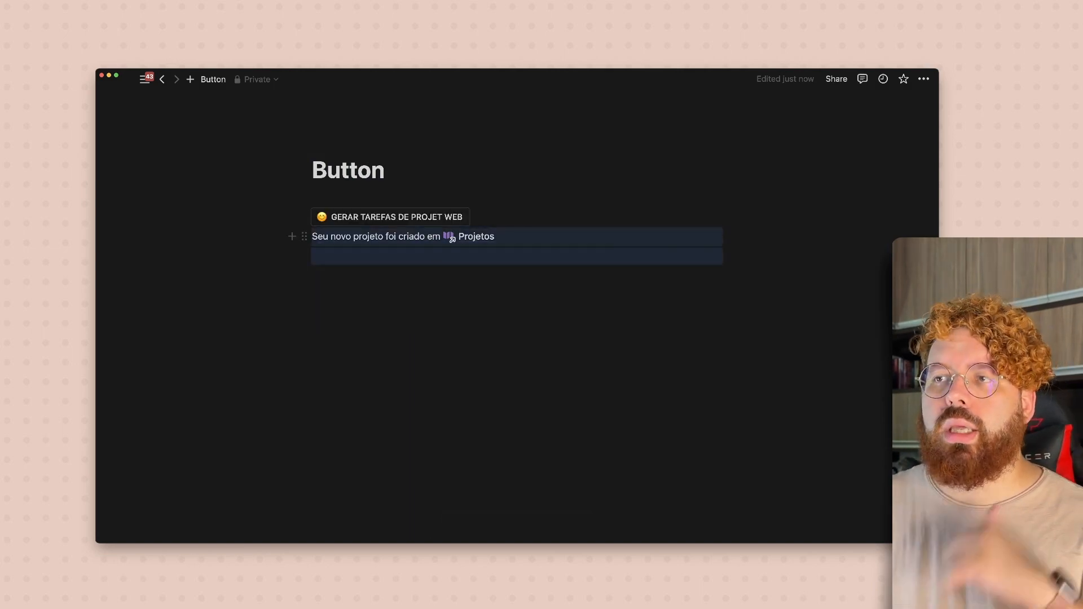
key(BackSpace)
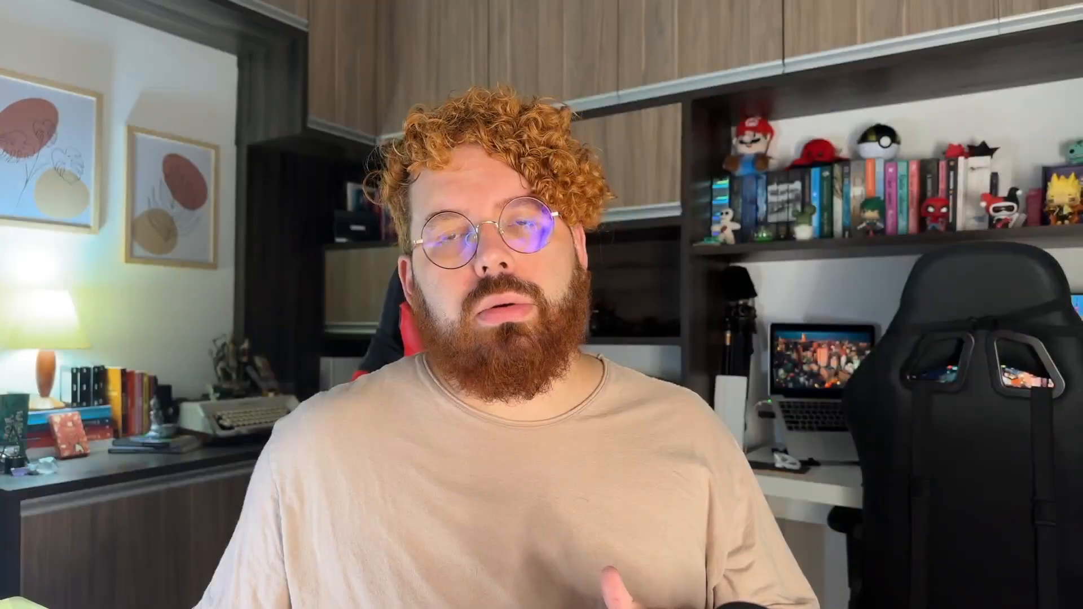